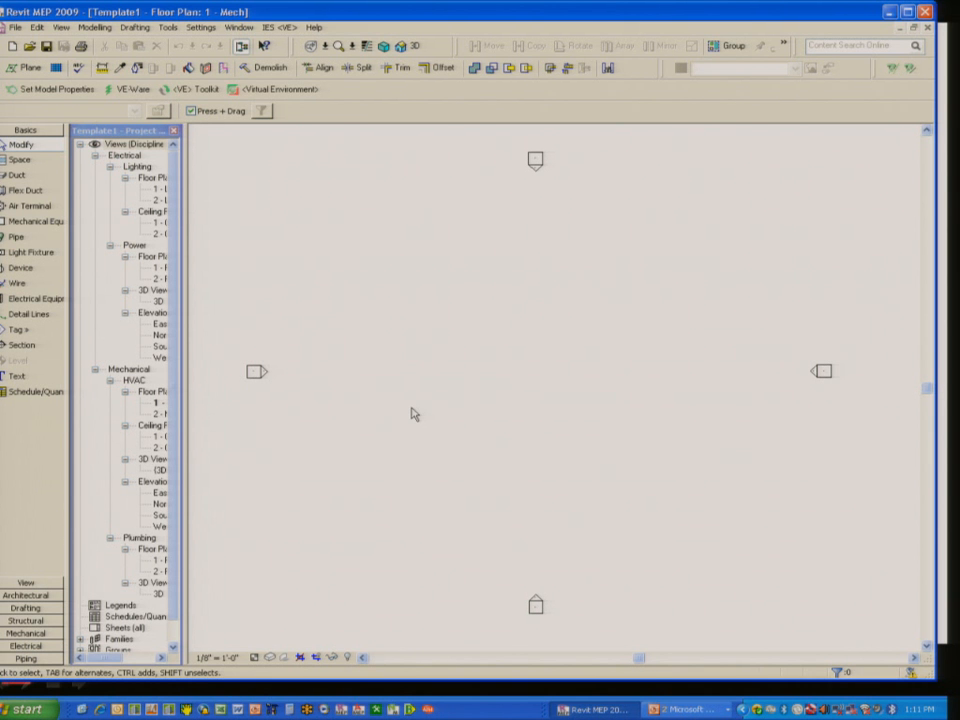
Review the line weights, colours and patterns of the model categories in Object Styles and close them without changes
{"action": "left_click", "coordinate": [189, 28]}
{"action": "left_click", "coordinate": [230, 138]}
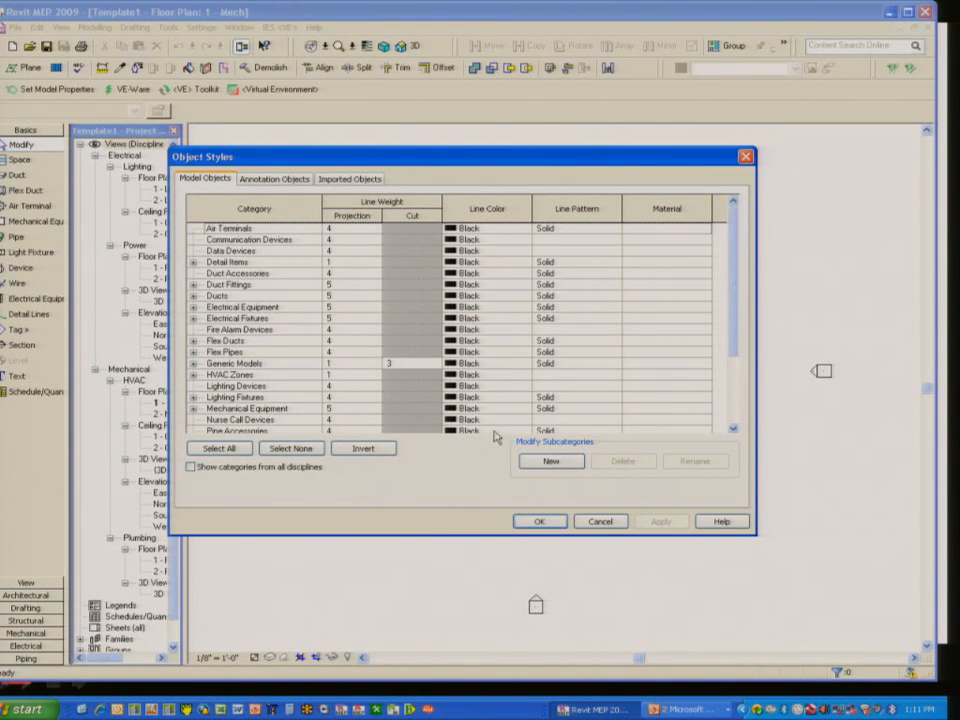
{"action": "left_click", "coordinate": [600, 521]}
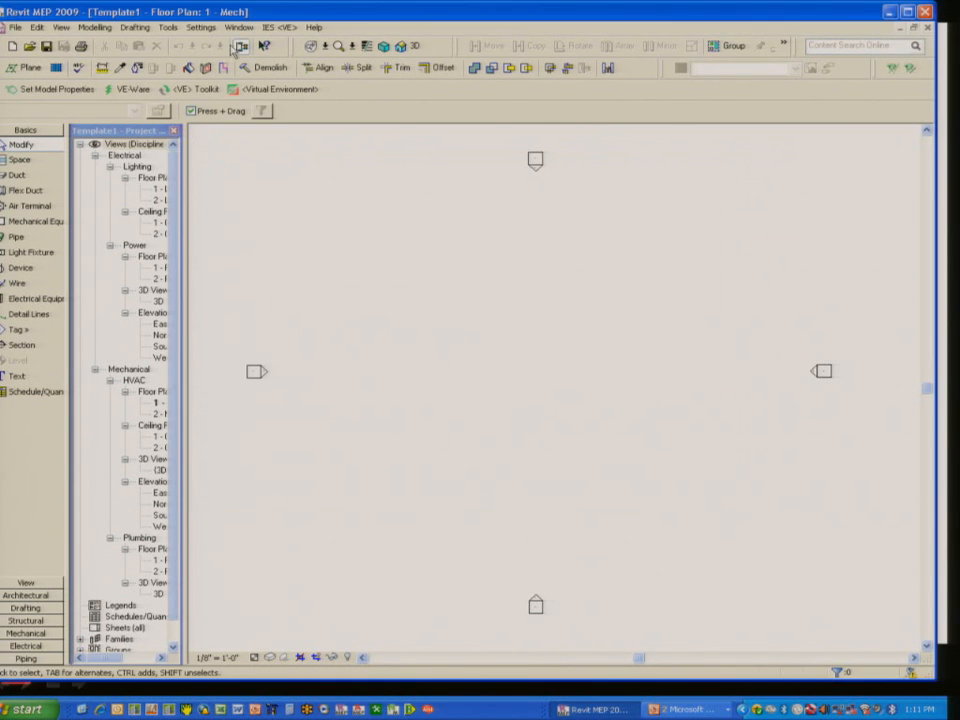
Set model line weight 4 at the 1/8" = 1'-0" scale to 0.01 and accept the line weight settings
{"action": "left_click", "coordinate": [200, 27]}
{"action": "left_click", "coordinate": [240, 254]}
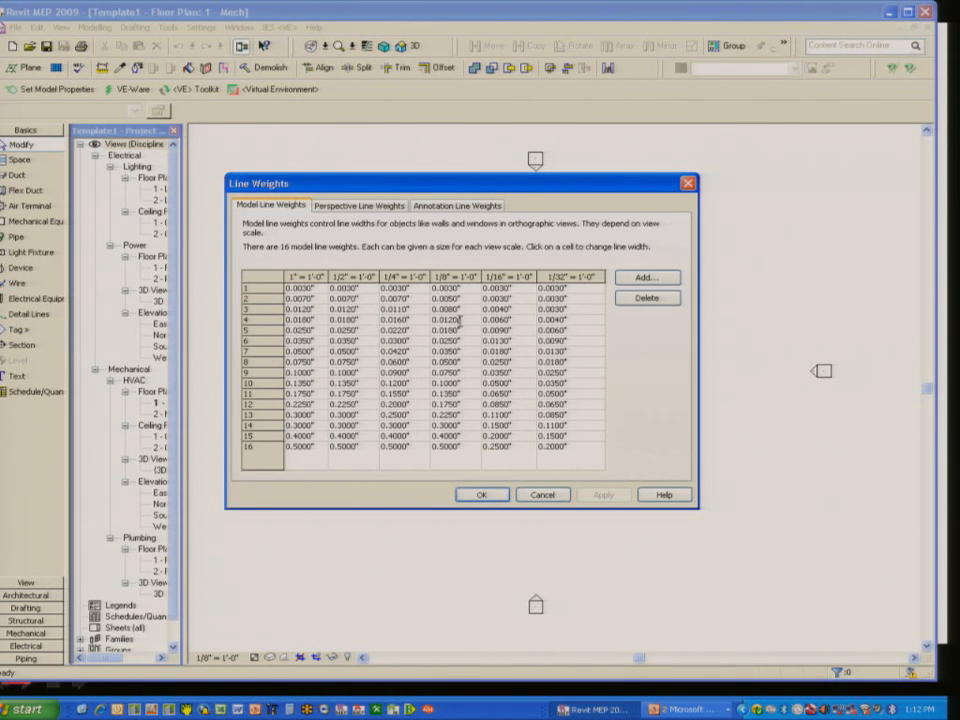
{"action": "left_click_drag", "start_coordinate": [461, 321], "coordinate": [449, 321]}
{"action": "key", "text": "BackSpace"}
{"action": "key", "text": "Tab"}
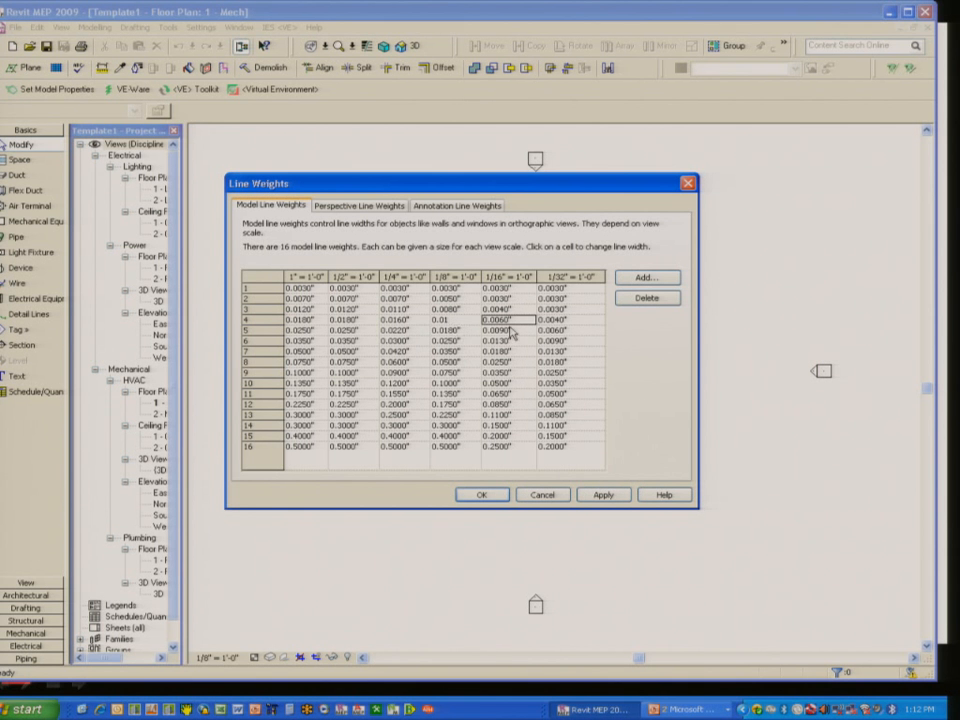
{"action": "left_click", "coordinate": [303, 319]}
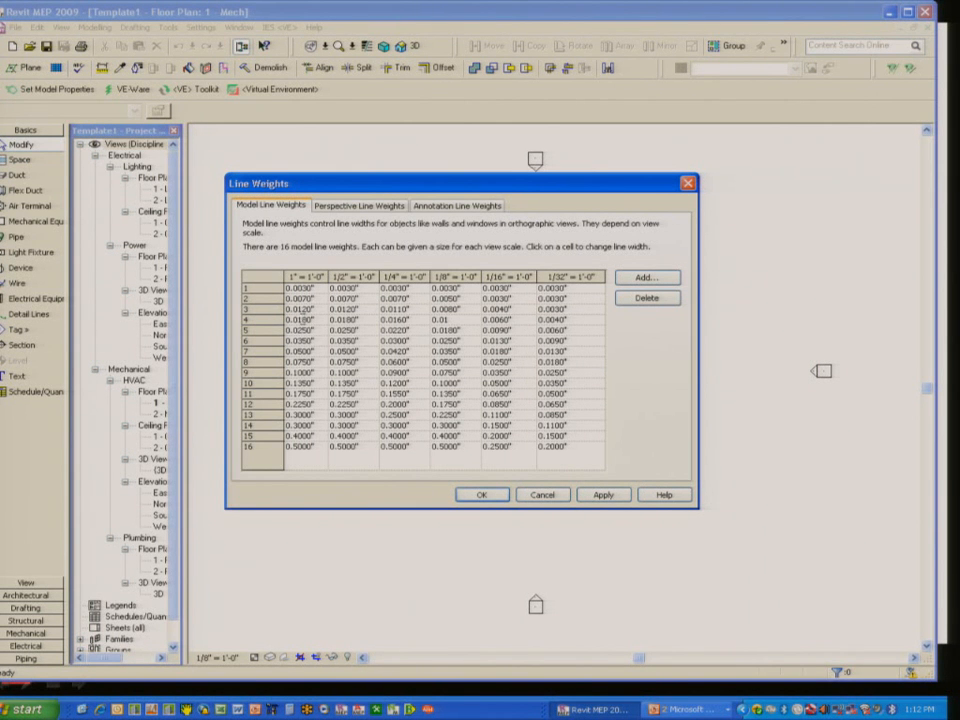
{"action": "double_click", "coordinate": [290, 319]}
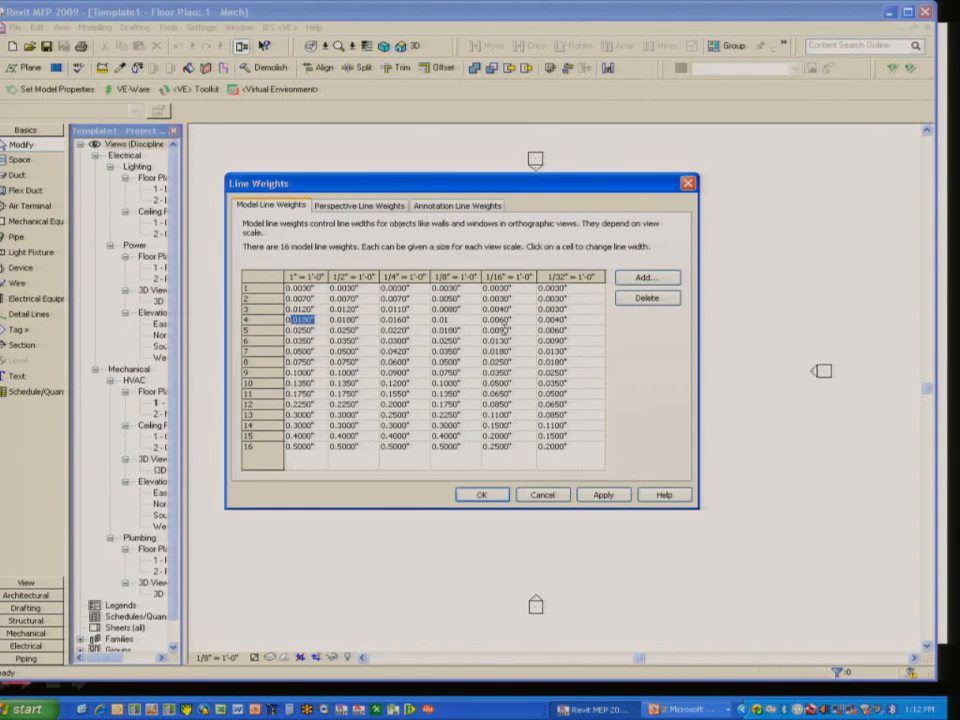
{"action": "left_click", "coordinate": [335, 319]}
{"action": "double_click", "coordinate": [358, 320]}
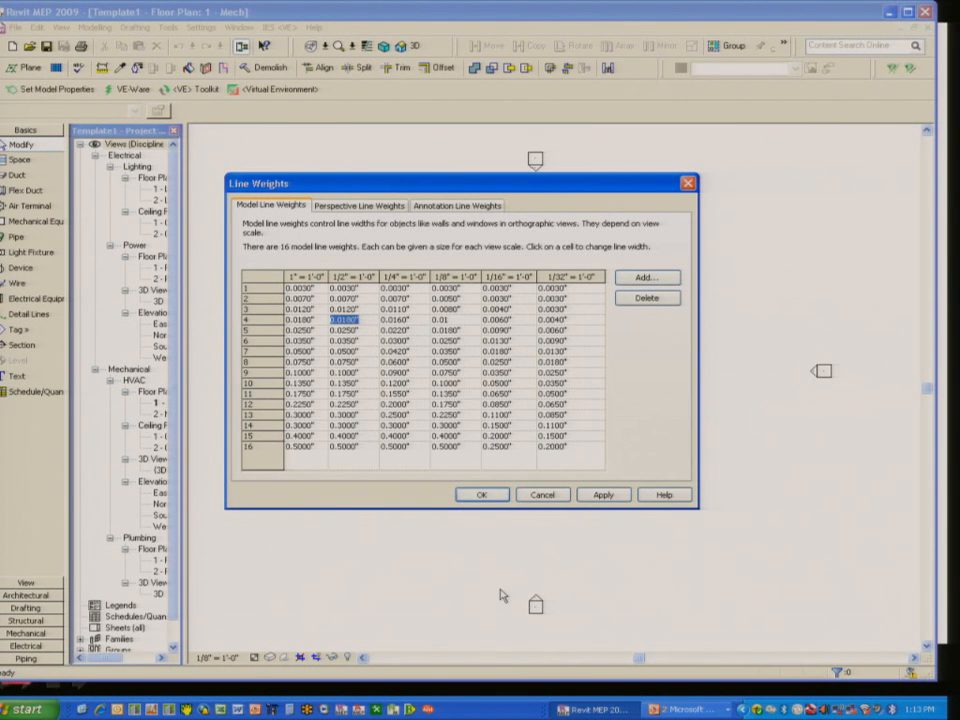
{"action": "left_click", "coordinate": [481, 495]}
Set the projection line weight of the Air Terminals category to 3 in Object Styles and accept it
{"action": "left_click", "coordinate": [200, 27]}
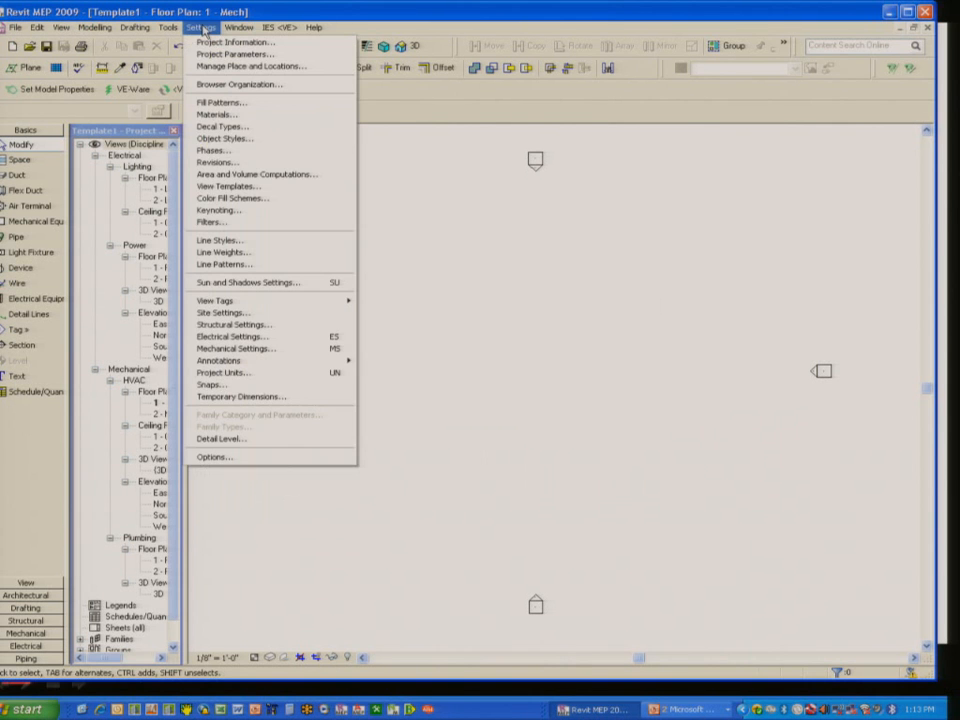
{"action": "left_click", "coordinate": [258, 139]}
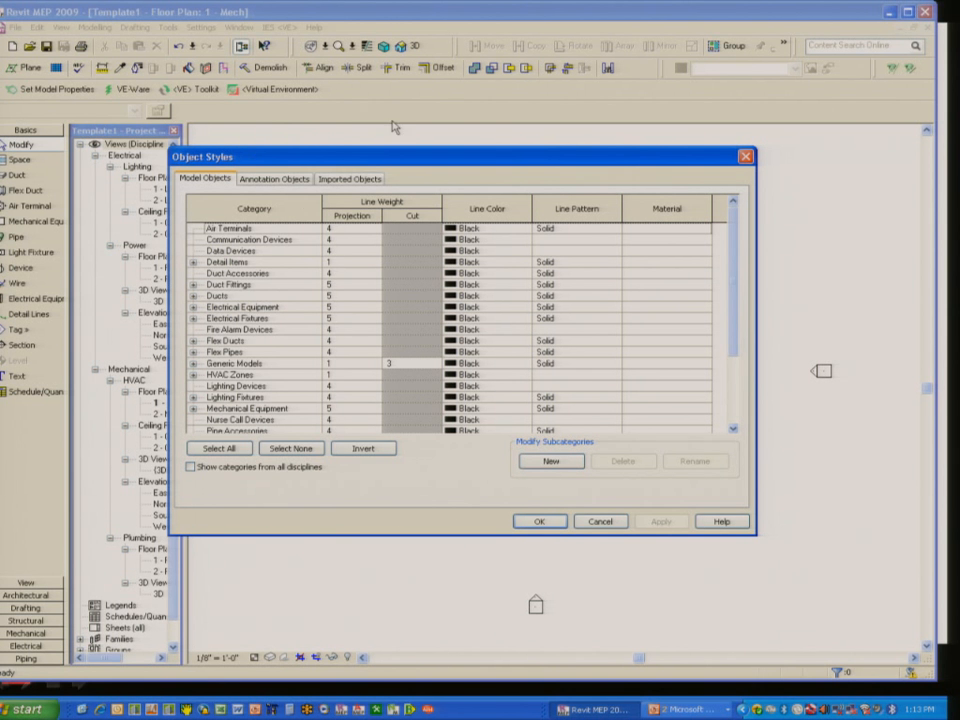
{"action": "left_click", "coordinate": [341, 230]}
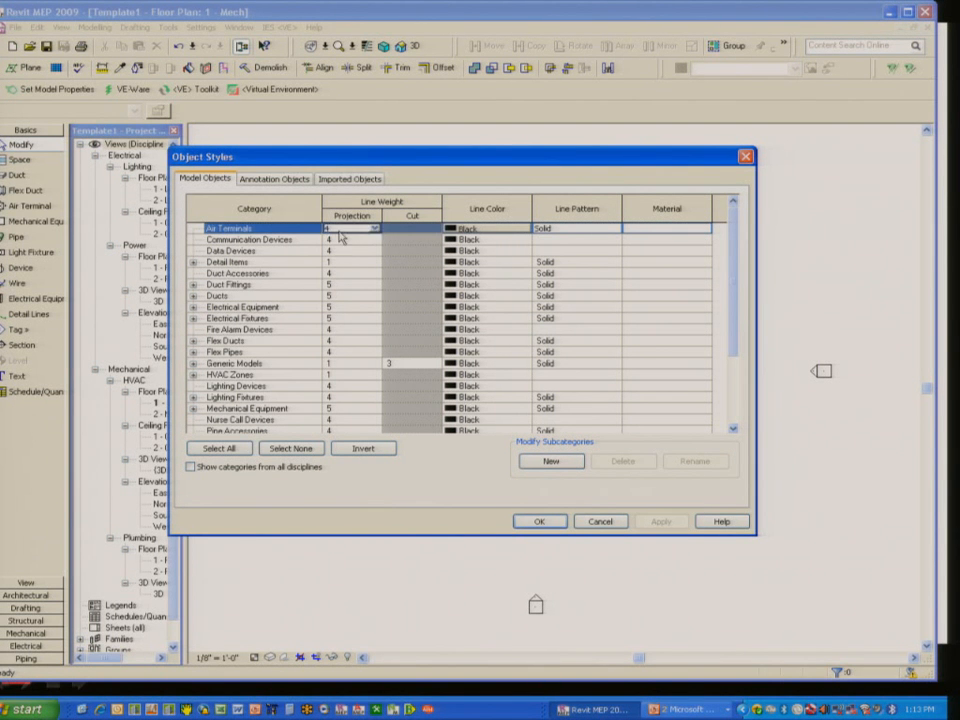
{"action": "type", "text": "3"}
{"action": "key", "text": "Return"}
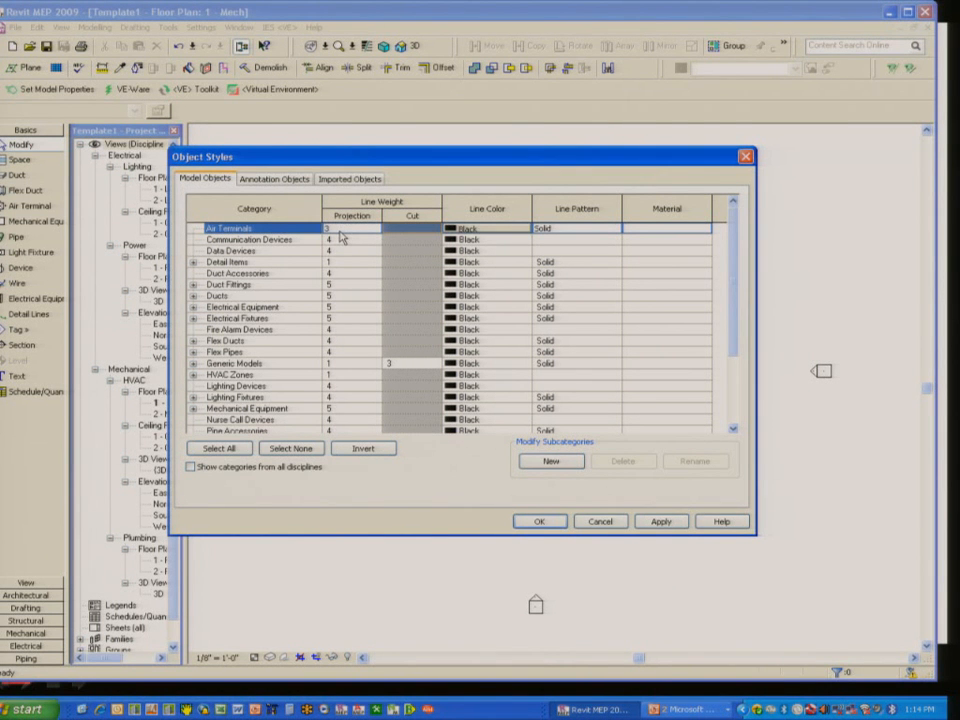
{"action": "left_click", "coordinate": [539, 521]}
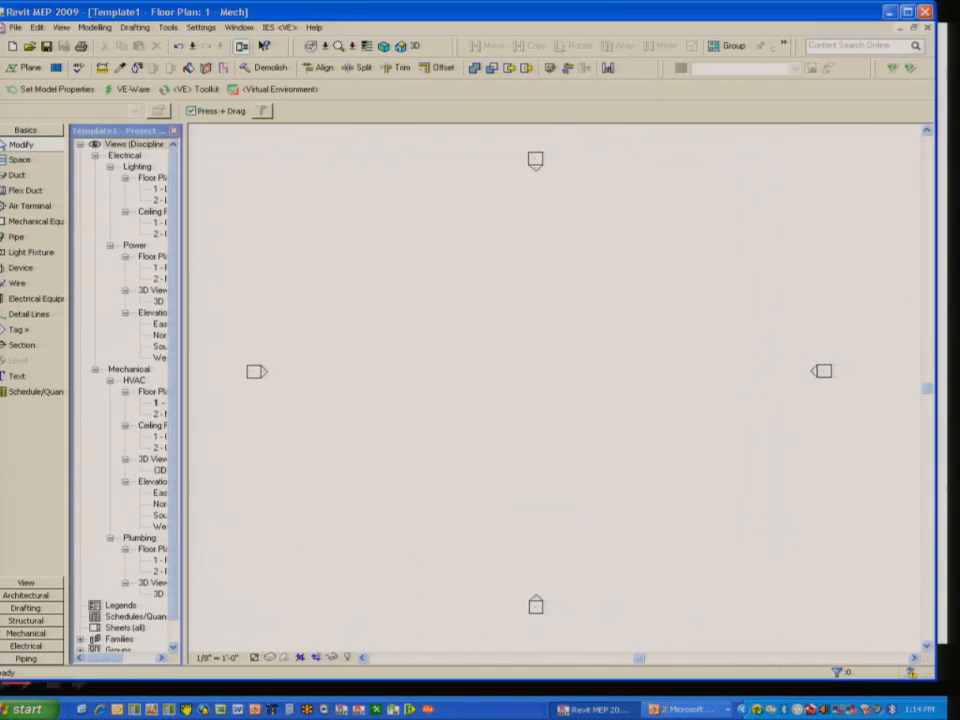
Open the view templates, filter them to Floor, Structural, Area Plans, and select the Mechanical Plan template
{"action": "left_click", "coordinate": [199, 27]}
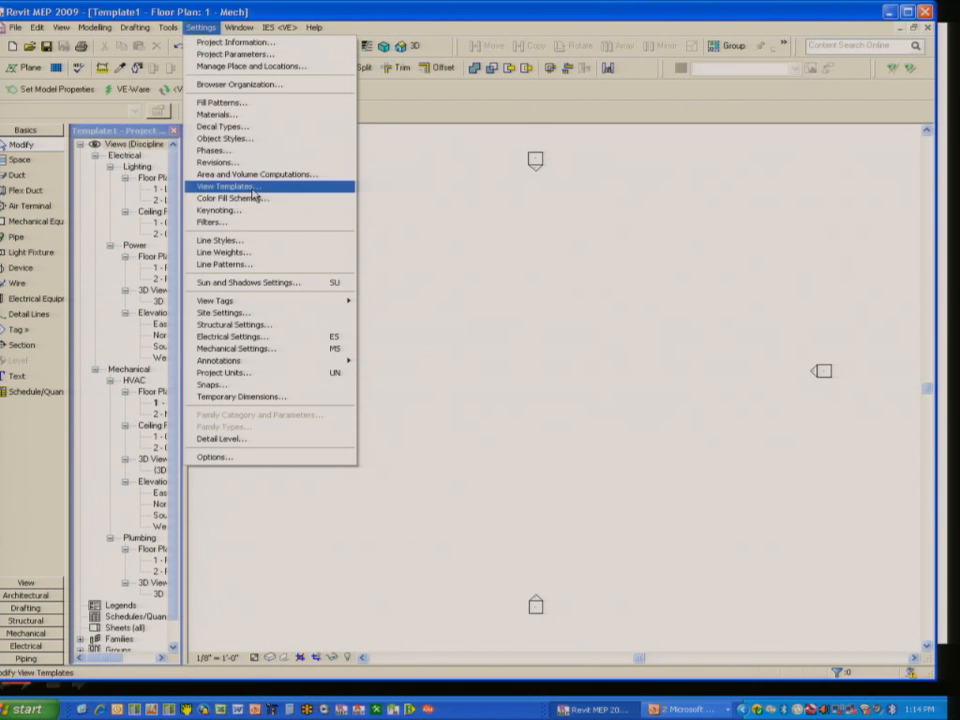
{"action": "left_click", "coordinate": [215, 186]}
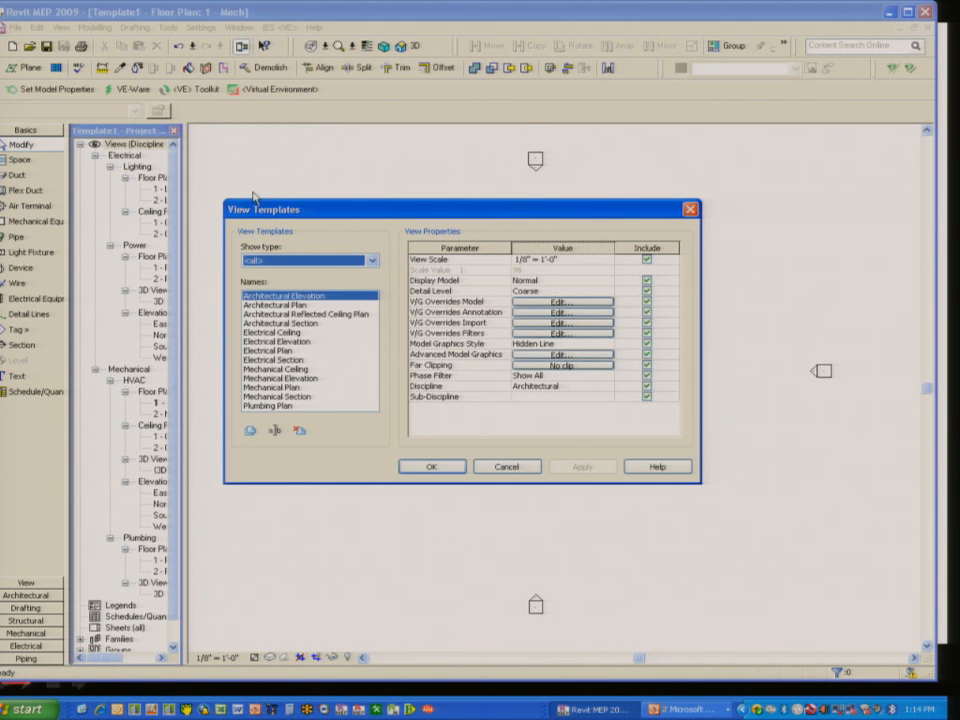
{"action": "left_click", "coordinate": [370, 260]}
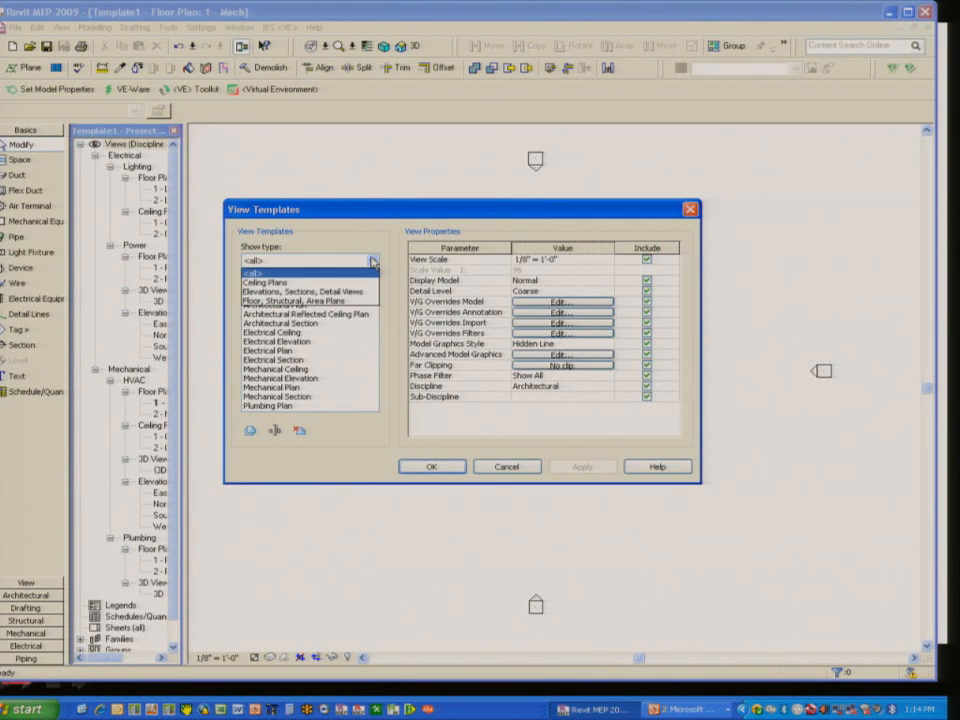
{"action": "left_click", "coordinate": [298, 300]}
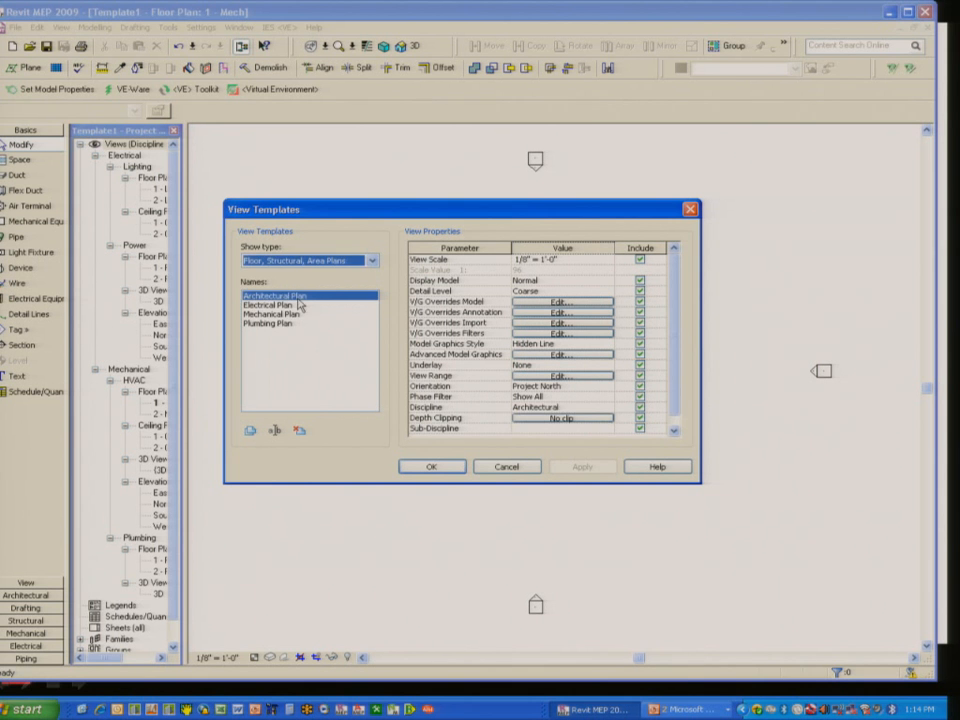
{"action": "left_click", "coordinate": [280, 315]}
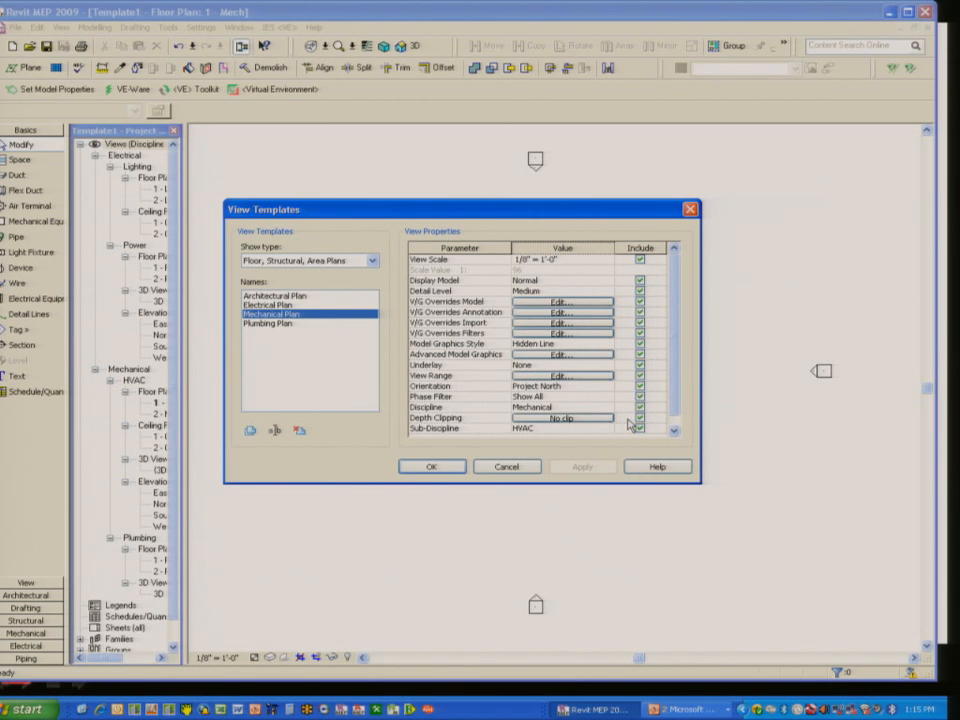
Examine the projection line override options for Air Terminals in the Mechanical Plan template's model overrides, and discard any changes
{"action": "left_click", "coordinate": [594, 303]}
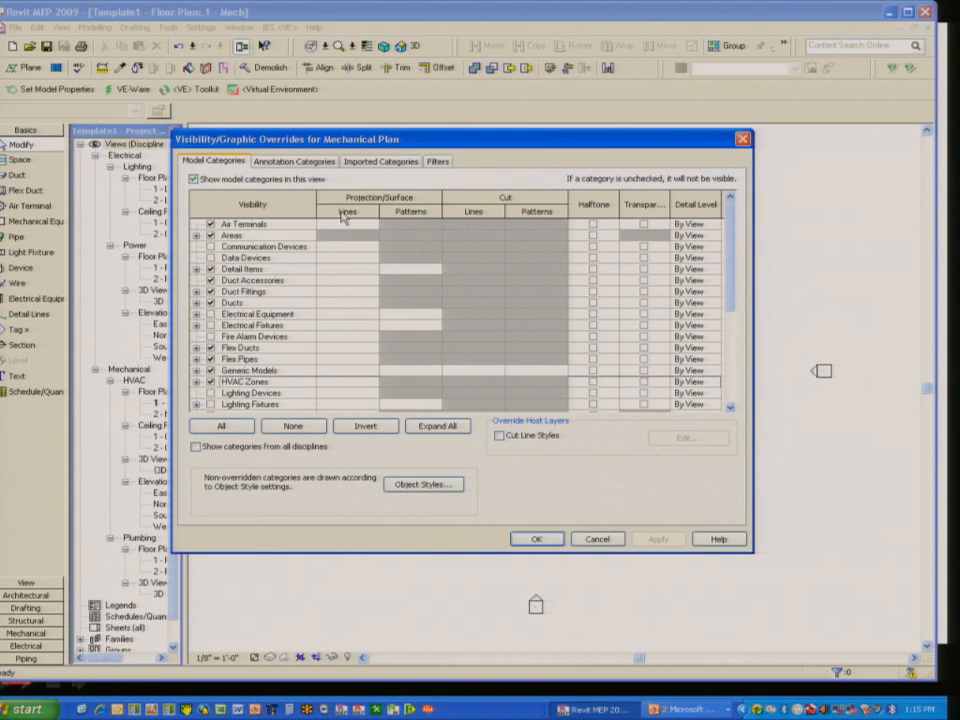
{"action": "left_click", "coordinate": [272, 225]}
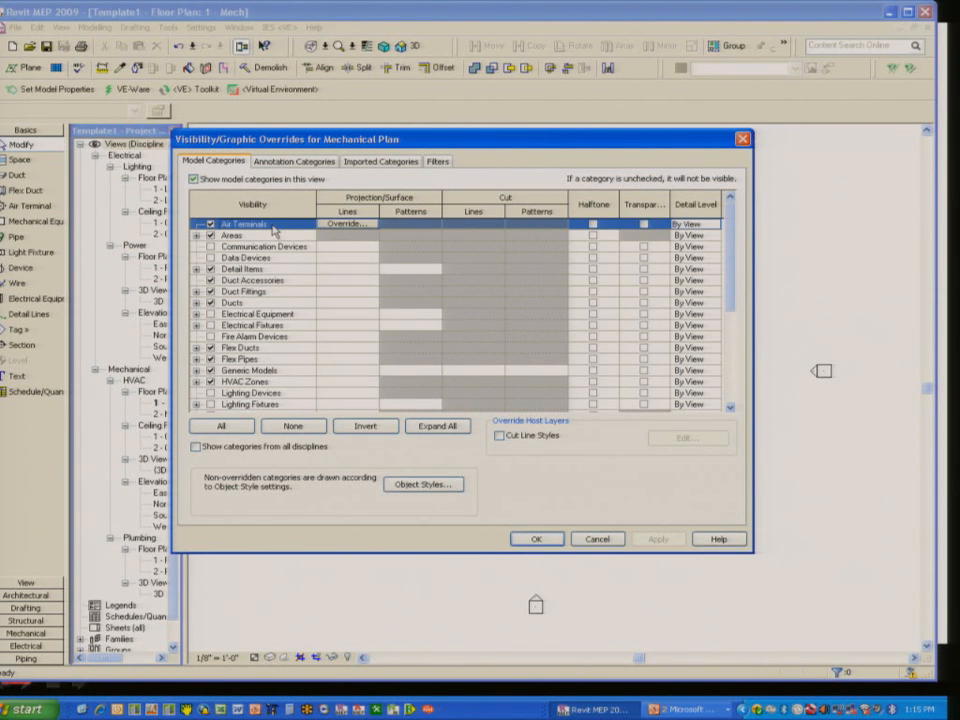
{"action": "left_click", "coordinate": [340, 224]}
{"action": "left_click", "coordinate": [484, 319]}
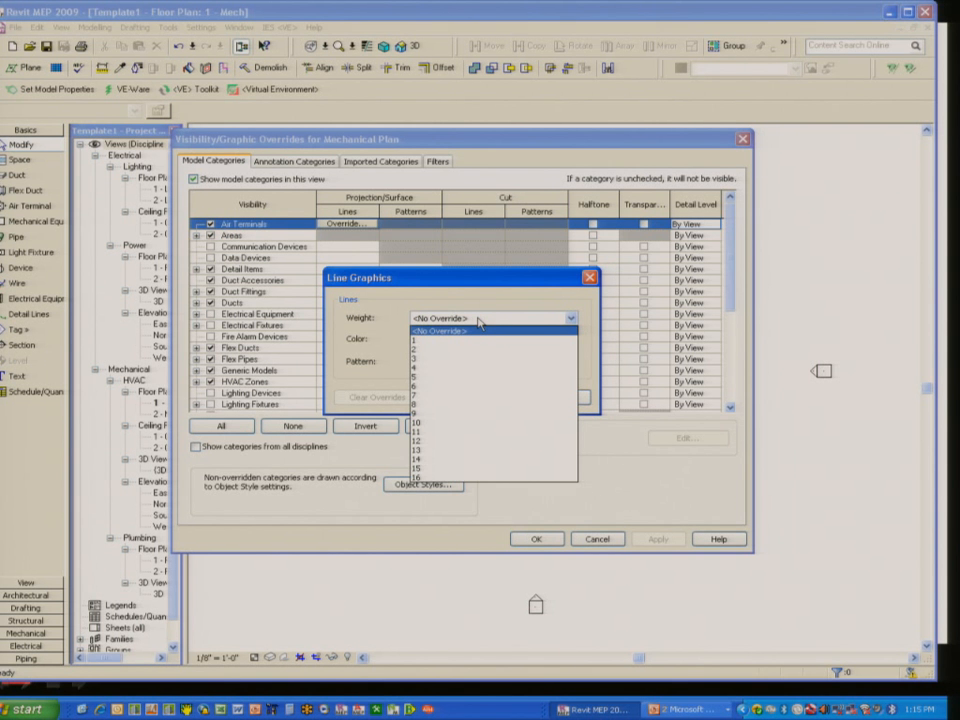
{"action": "left_click", "coordinate": [478, 321]}
{"action": "left_click", "coordinate": [497, 396]}
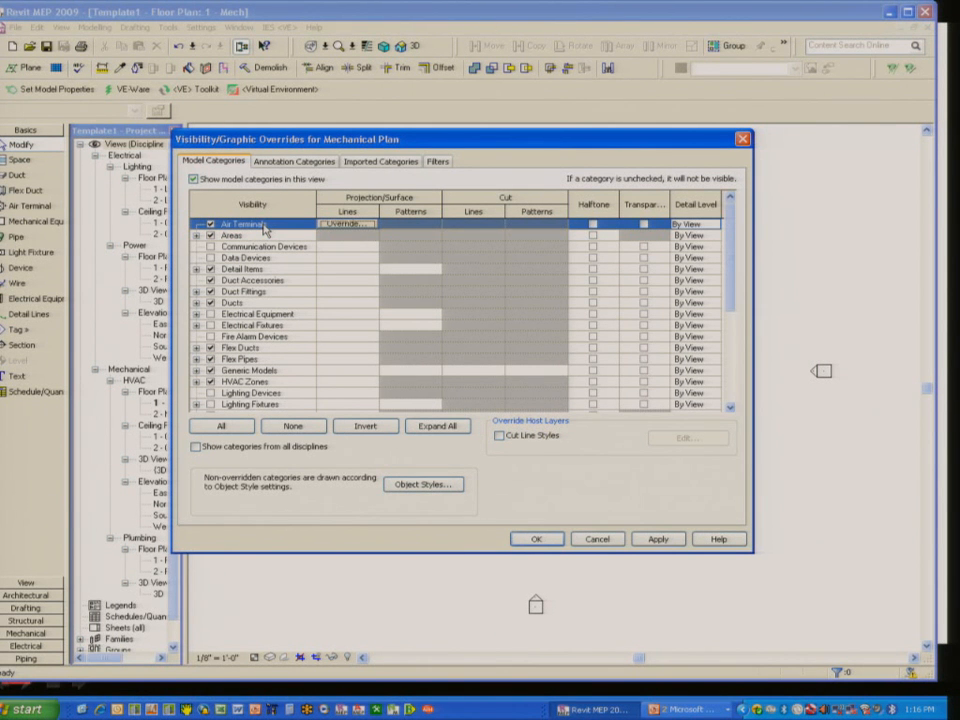
{"action": "left_click", "coordinate": [600, 541]}
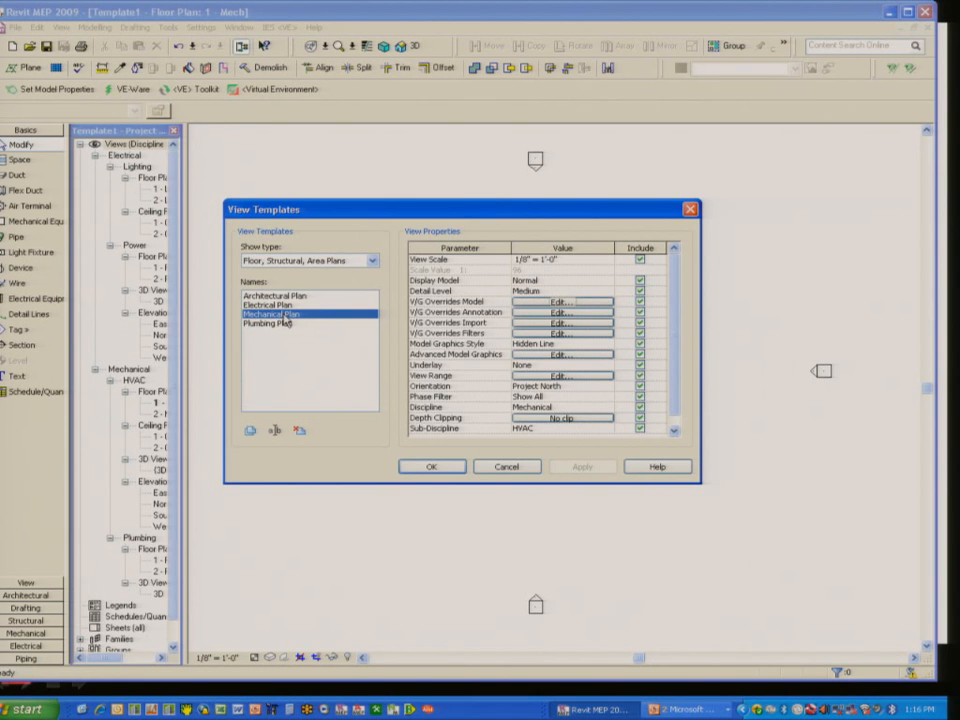
Duplicate the Mechanical Plan view template under the name Fire Protection Plan
{"action": "left_click", "coordinate": [252, 433]}
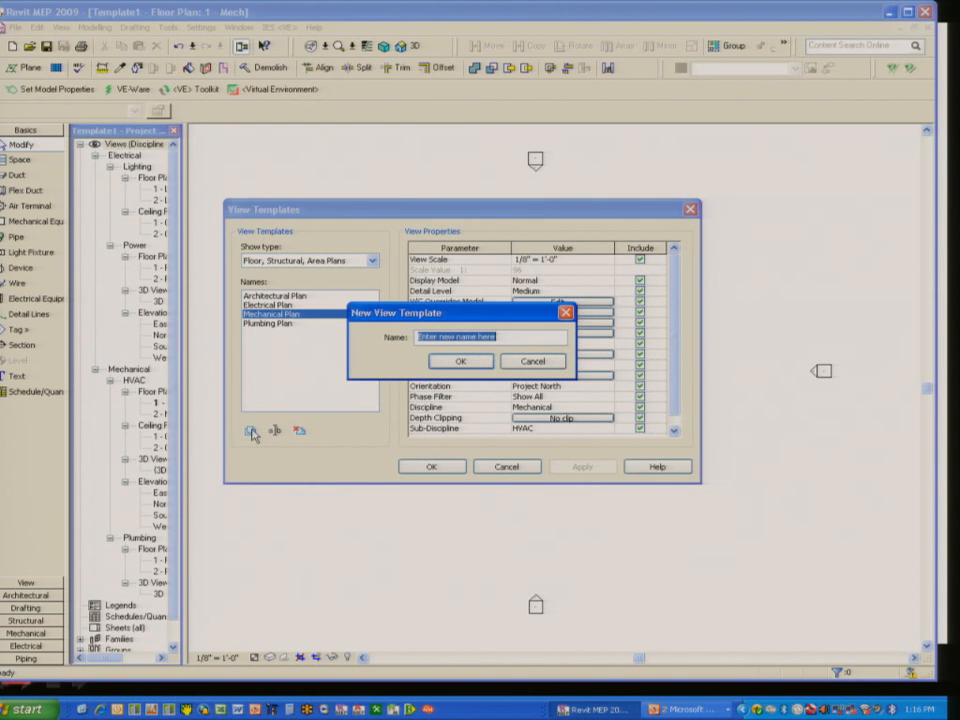
{"action": "type", "text": "Fi"}
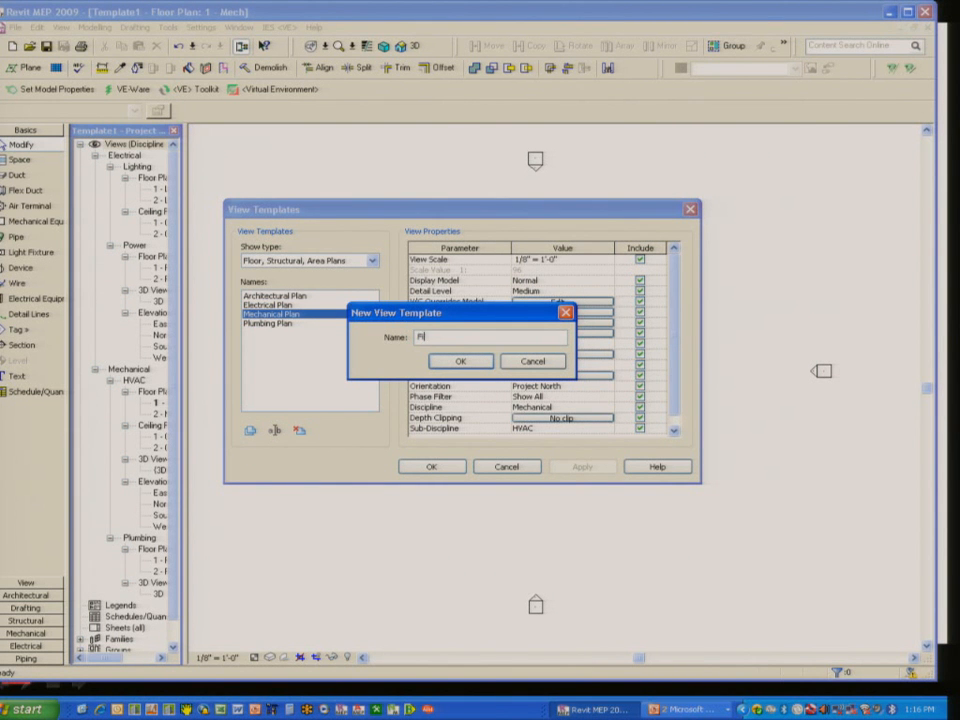
{"action": "type", "text": "re Protection Plan"}
{"action": "left_click", "coordinate": [470, 364]}
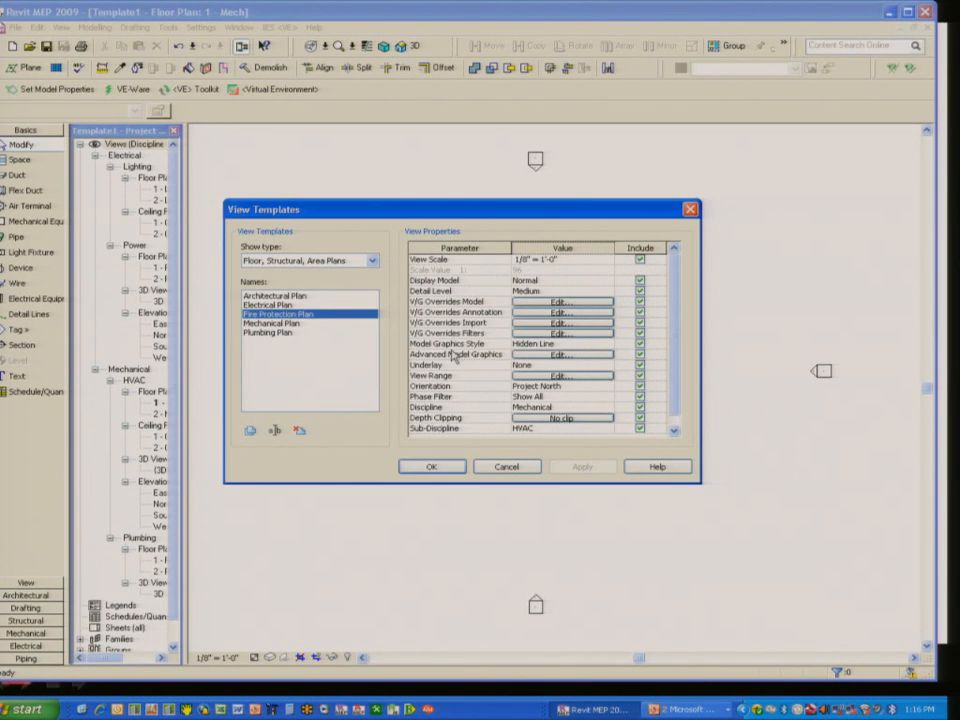
In the Fire Protection Plan template's model overrides, set Air Terminals to halftone with Coarse detail level
{"action": "left_click", "coordinate": [561, 301]}
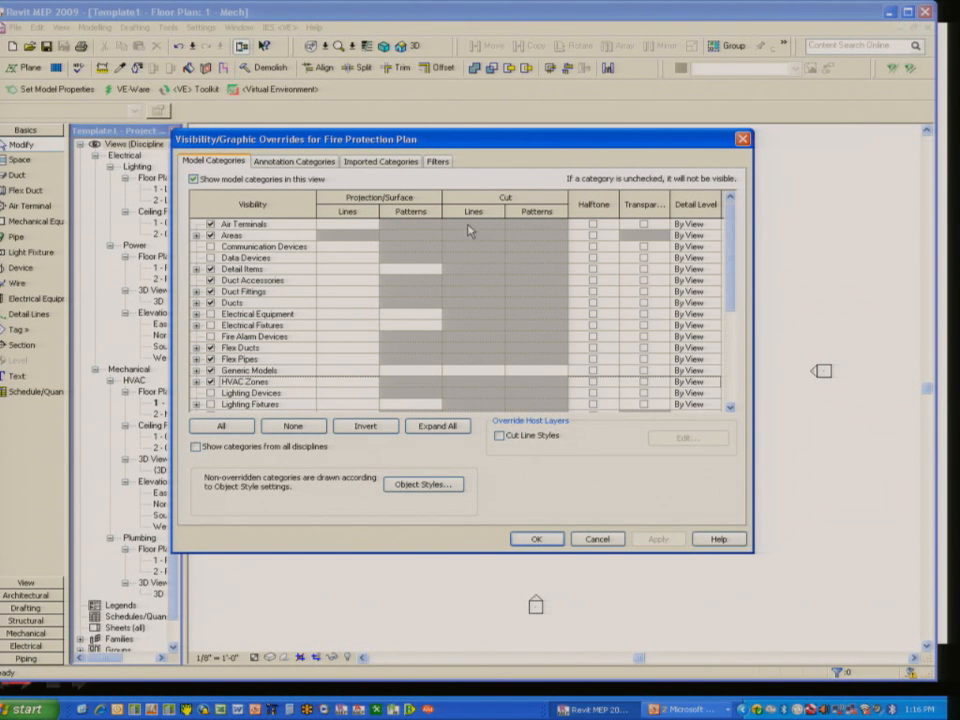
{"action": "left_click", "coordinate": [592, 225]}
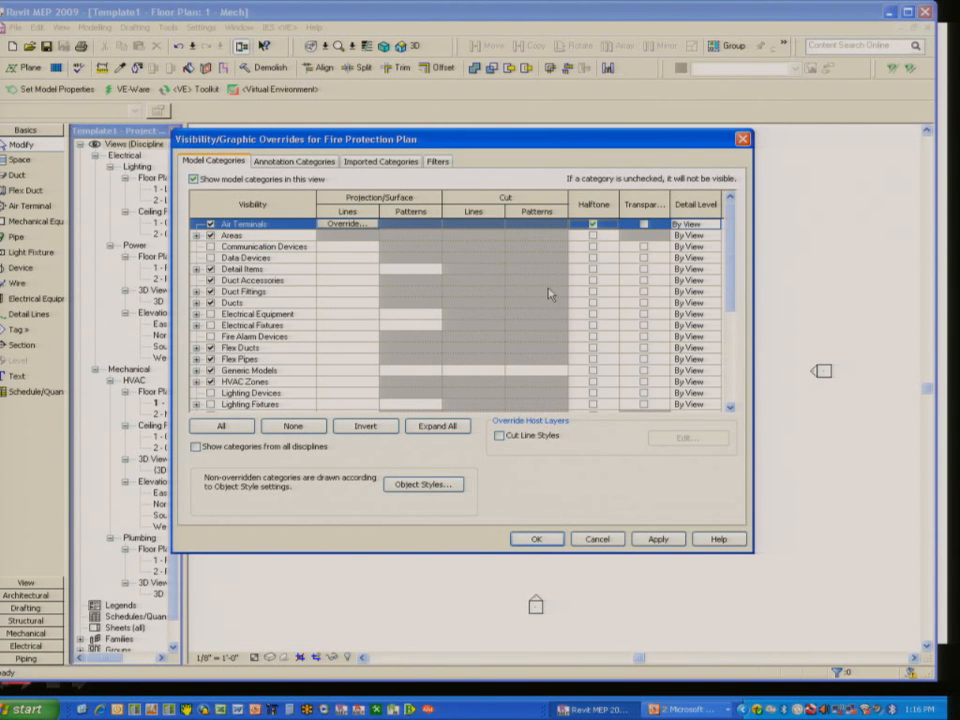
{"action": "left_click", "coordinate": [709, 224]}
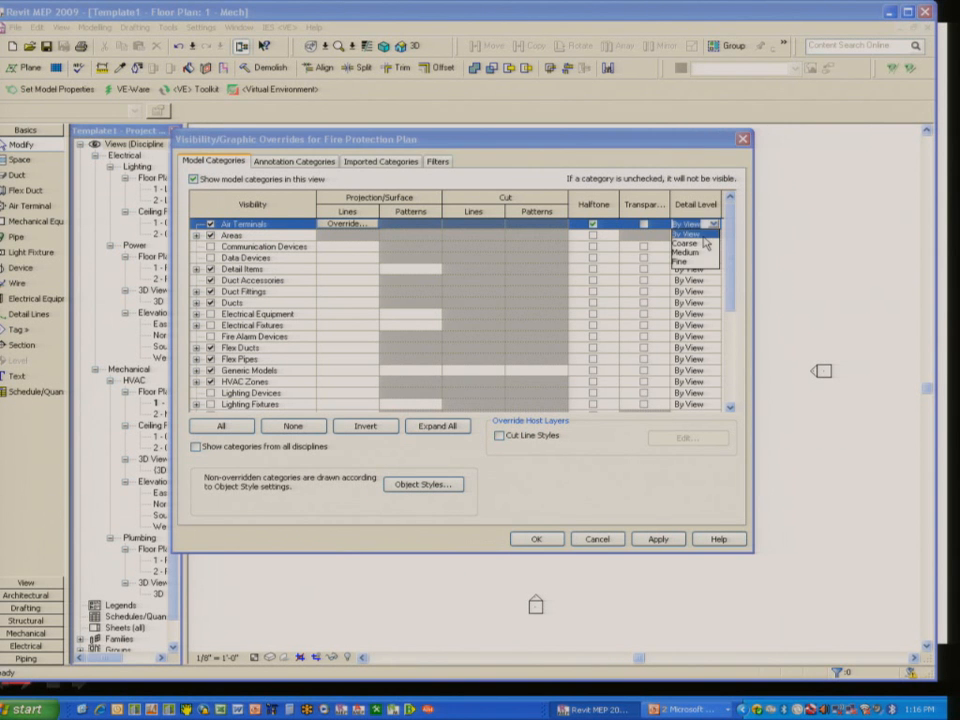
{"action": "left_click", "coordinate": [704, 243]}
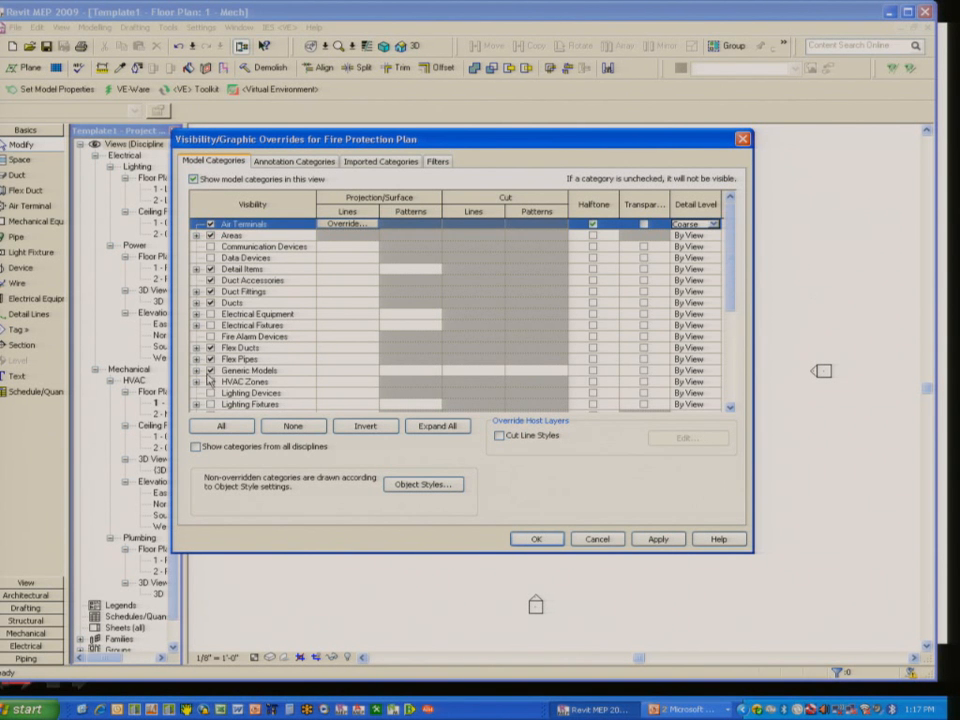
Turn off the visibility of HVAC Zones, Ducts, Duct Fittings, Duct Accessories and Detail Items in the Fire Protection Plan overrides
{"action": "left_click", "coordinate": [210, 382]}
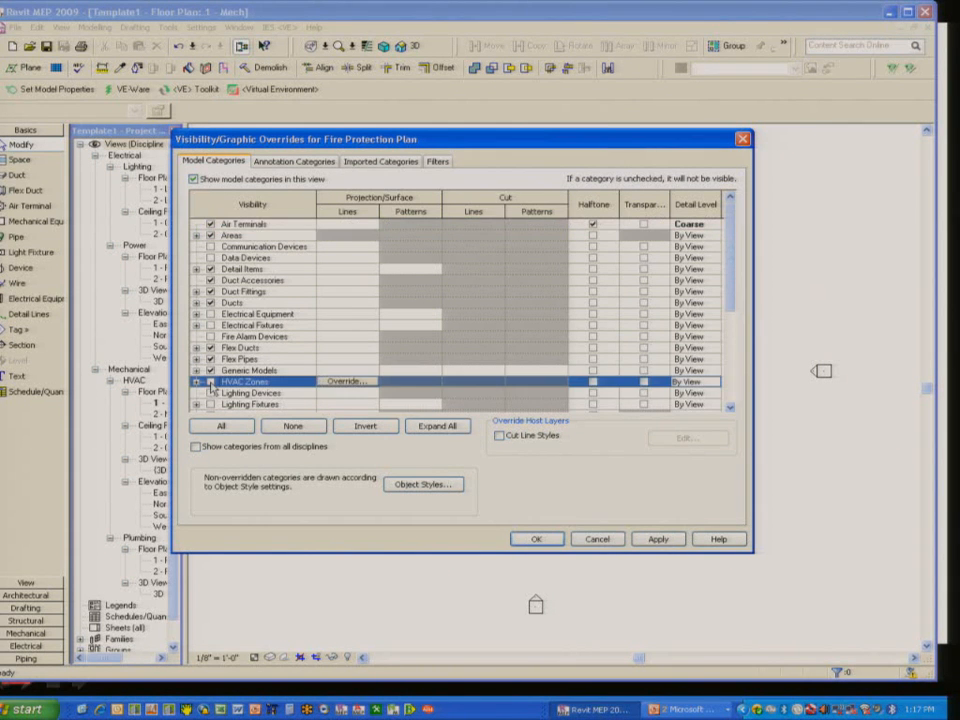
{"action": "left_click", "coordinate": [210, 302]}
{"action": "left_click", "coordinate": [210, 291]}
{"action": "left_click", "coordinate": [210, 280]}
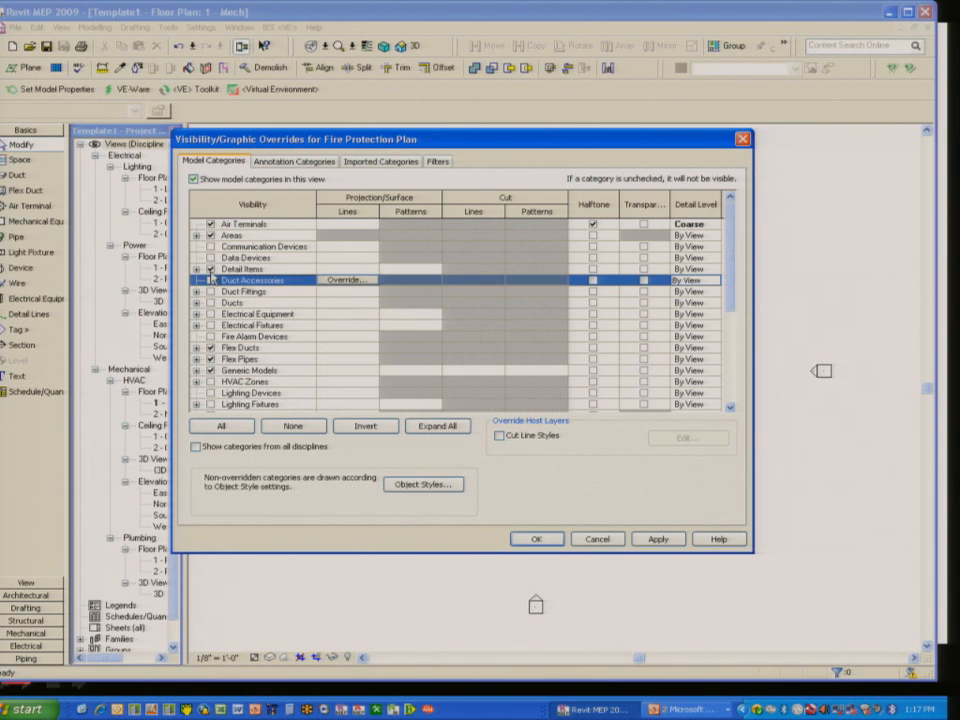
{"action": "left_click", "coordinate": [210, 269]}
Make Lighting Fixtures visible in halftone and hide Lines in the Fire Protection Plan overrides
{"action": "scroll", "coordinate": [731, 268], "scroll_direction": "down", "scroll_amount": 2}
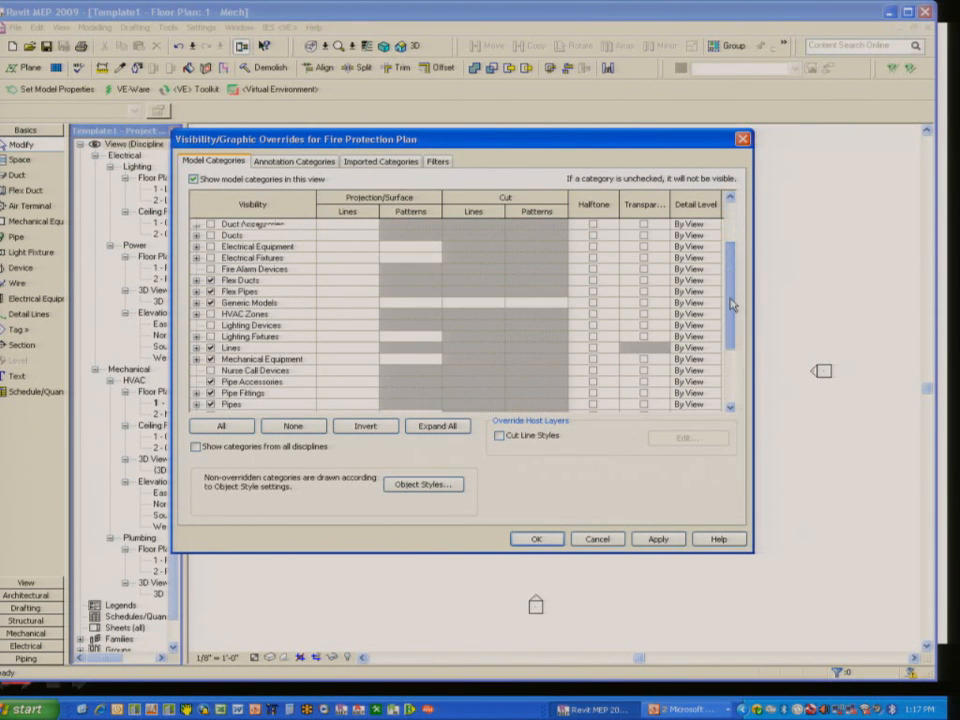
{"action": "left_click", "coordinate": [210, 336]}
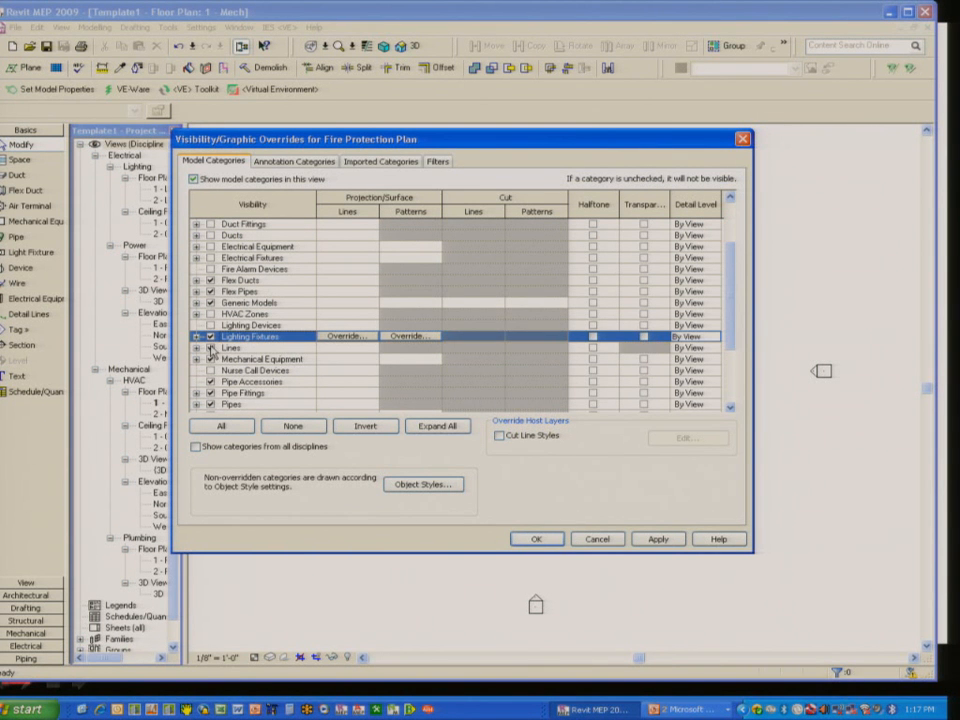
{"action": "left_click", "coordinate": [211, 348]}
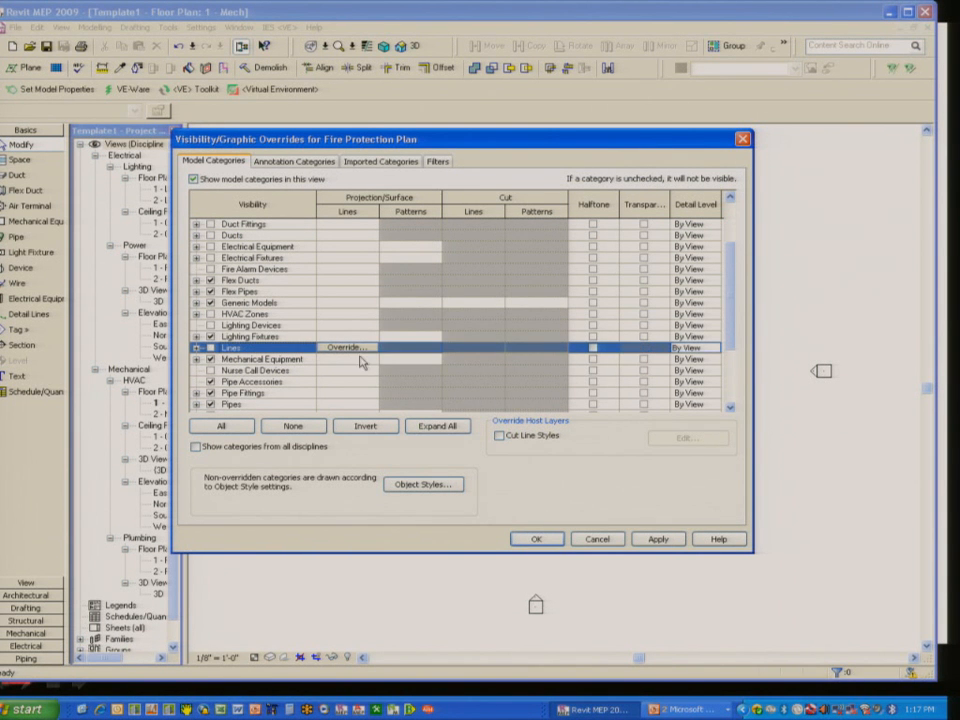
{"action": "left_click", "coordinate": [593, 337]}
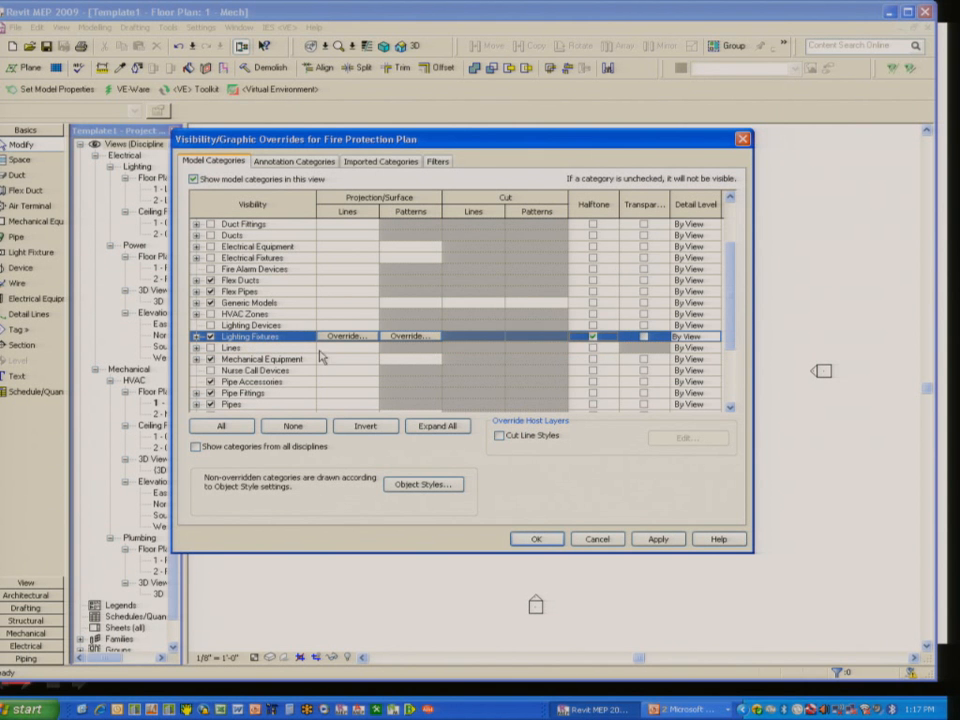
Override the Lighting Fixtures projection lines with weight 1 and accept the Fire Protection Plan's model overrides
{"action": "left_click", "coordinate": [348, 336]}
{"action": "left_click", "coordinate": [447, 320]}
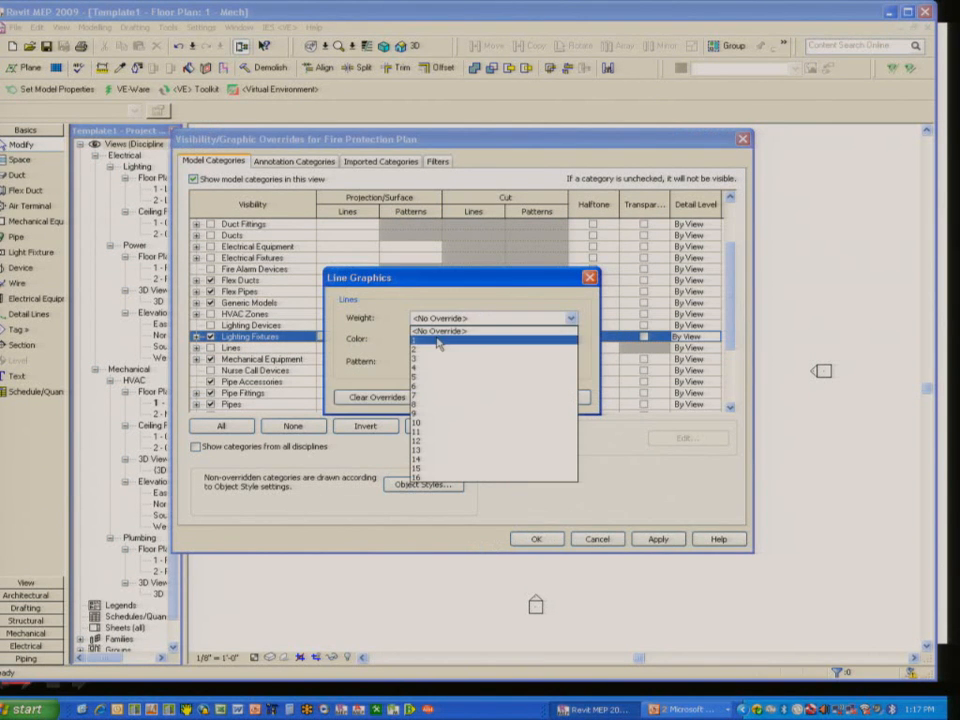
{"action": "left_click", "coordinate": [438, 340]}
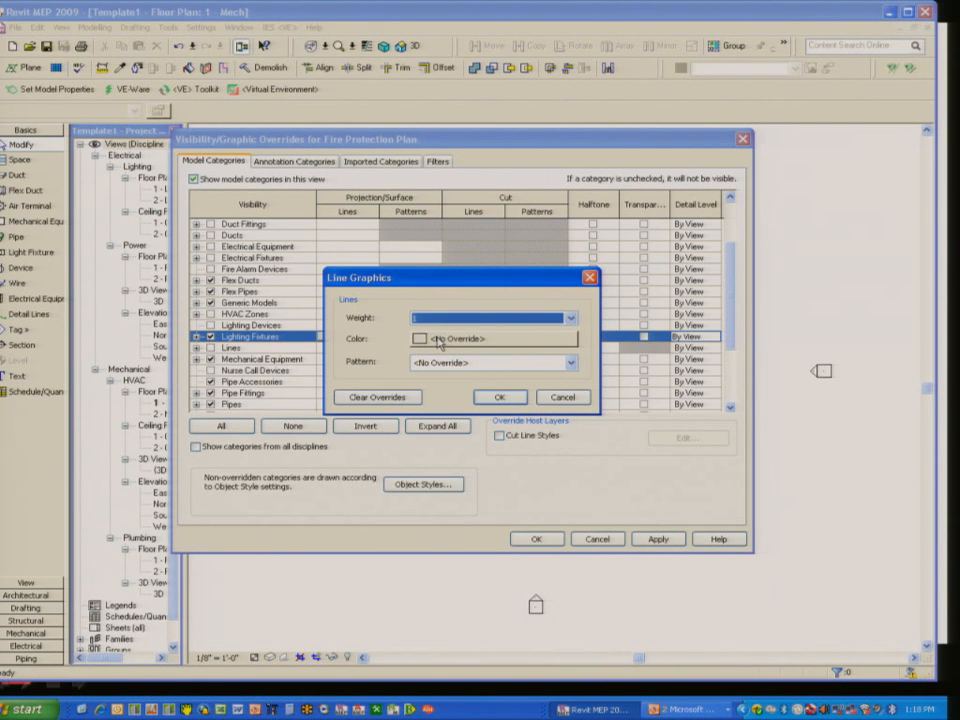
{"action": "left_click", "coordinate": [499, 397]}
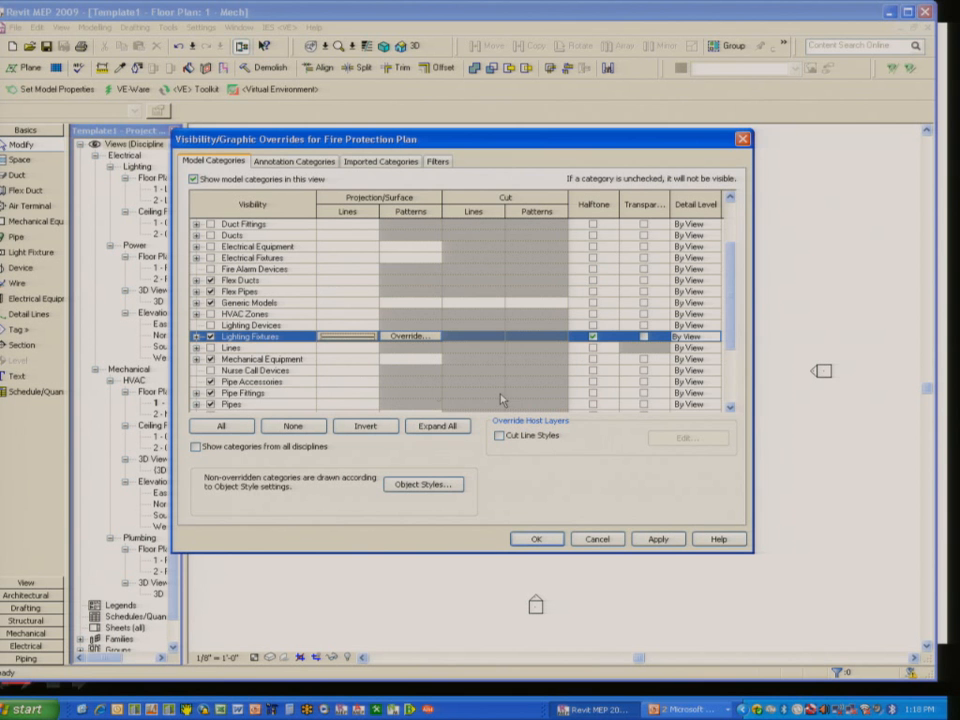
{"action": "left_click", "coordinate": [213, 394]}
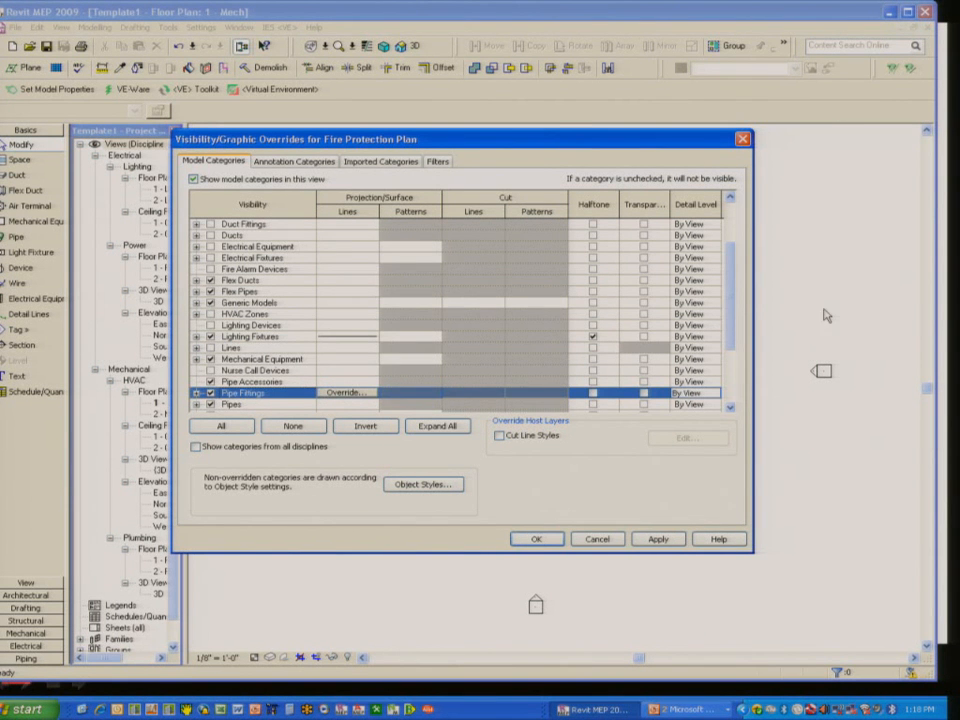
{"action": "scroll", "coordinate": [733, 289], "scroll_direction": "down", "scroll_amount": 3}
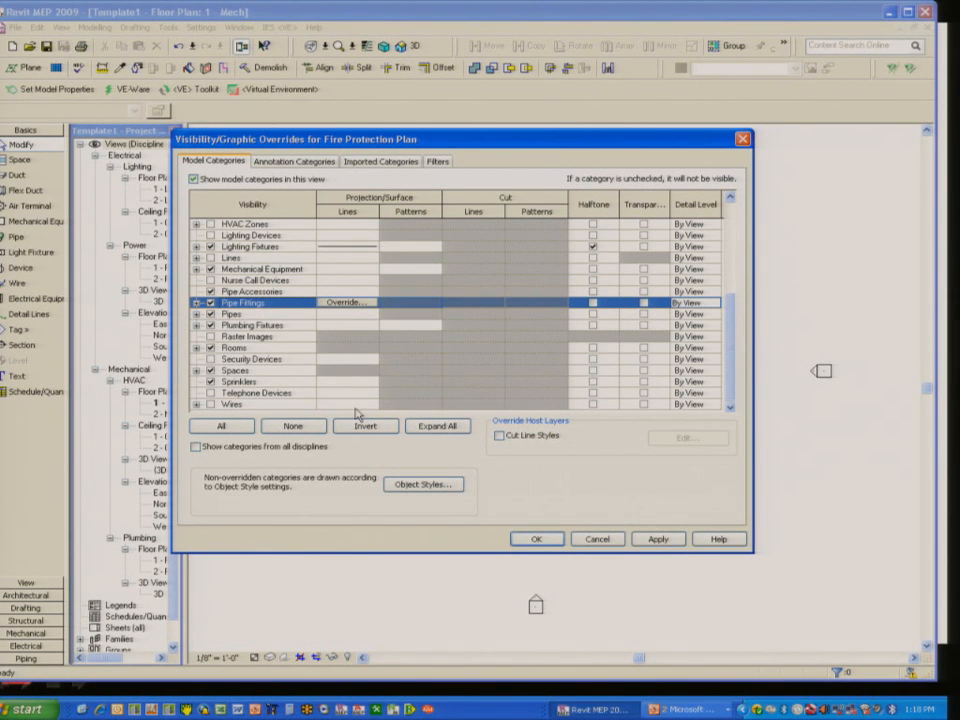
{"action": "left_click", "coordinate": [545, 542]}
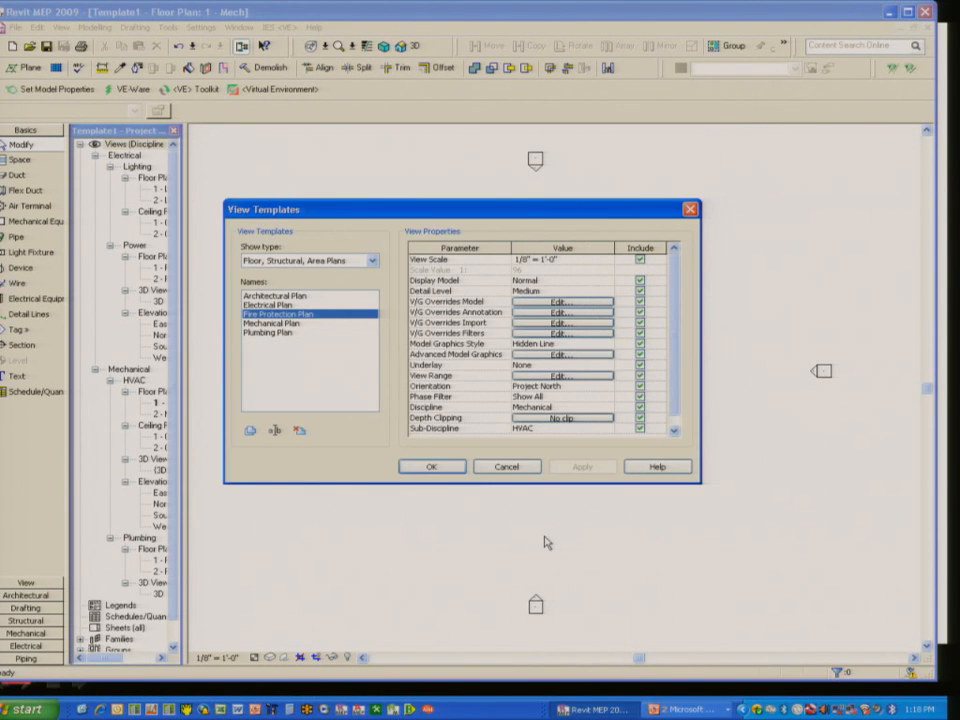
Check the Fire Protection Plan template's view range and save the view templates
{"action": "left_click", "coordinate": [560, 376]}
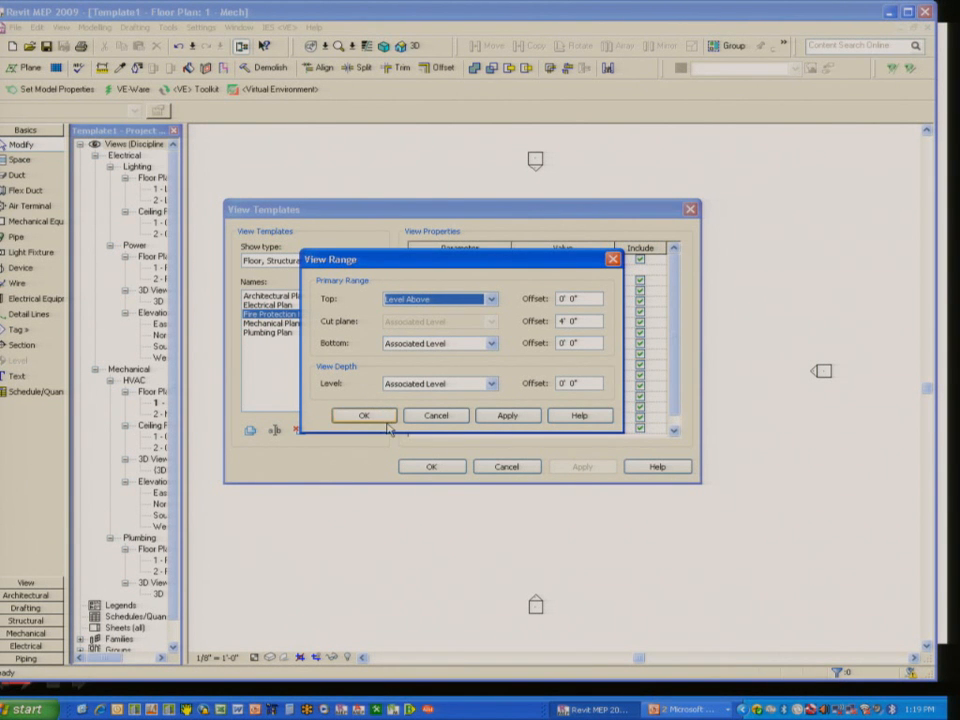
{"action": "left_click", "coordinate": [375, 420]}
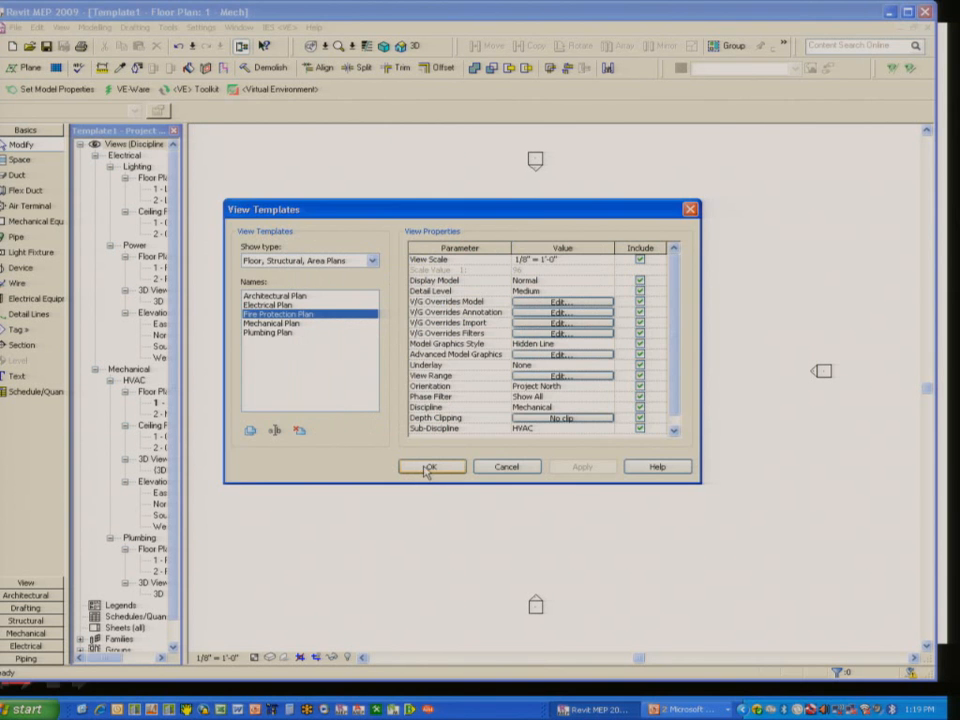
{"action": "left_click", "coordinate": [427, 468]}
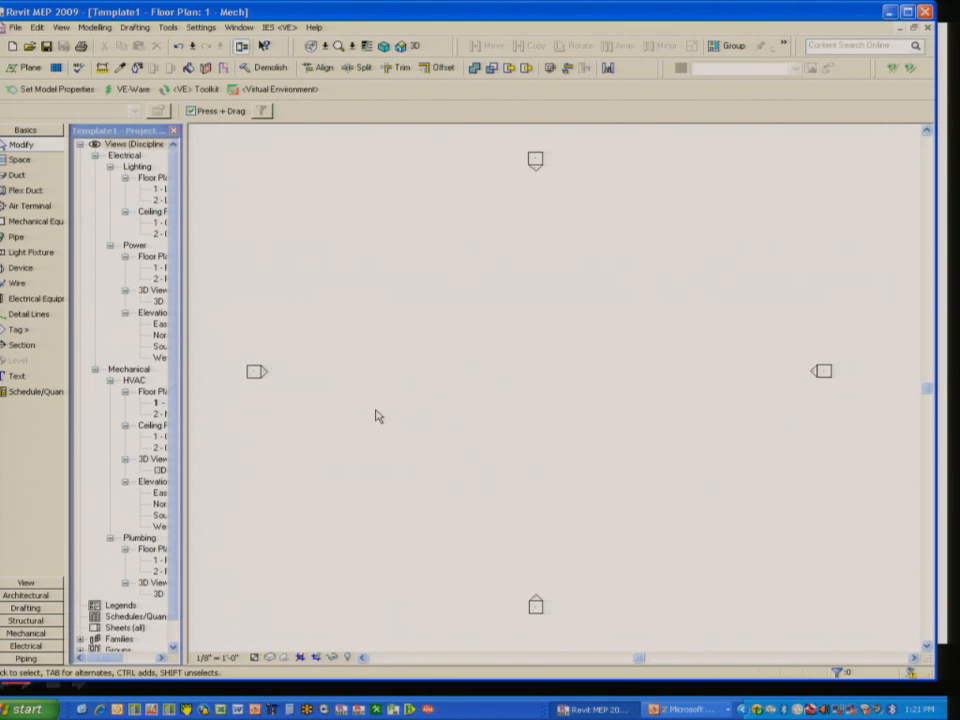
Duplicate the Sanitary filter in the project's filter definitions and select the copy
{"action": "left_click", "coordinate": [198, 28]}
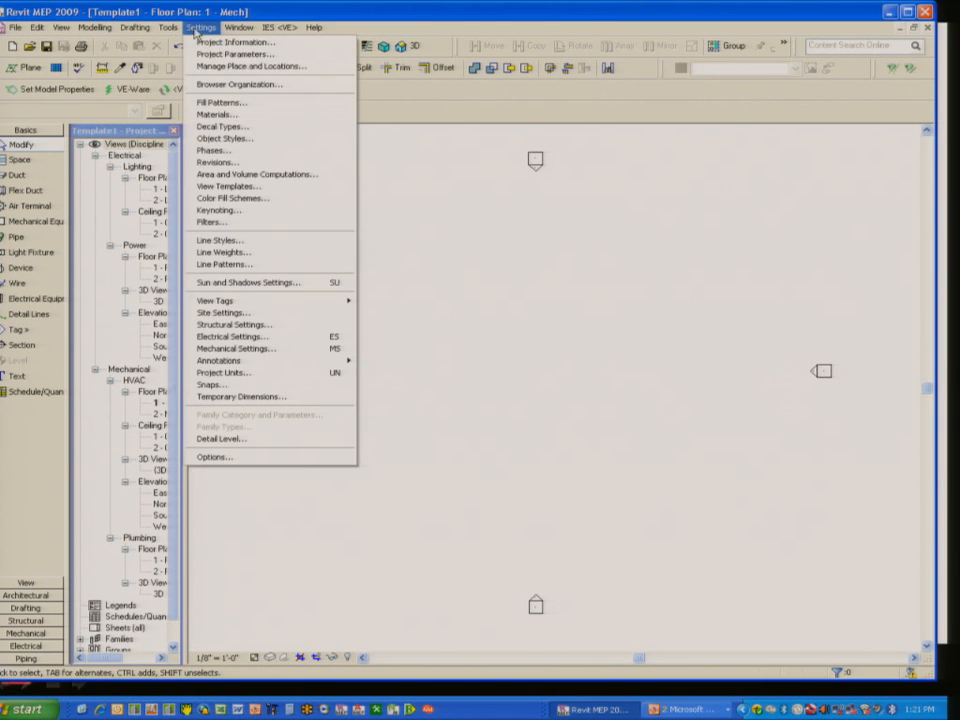
{"action": "left_click", "coordinate": [258, 222]}
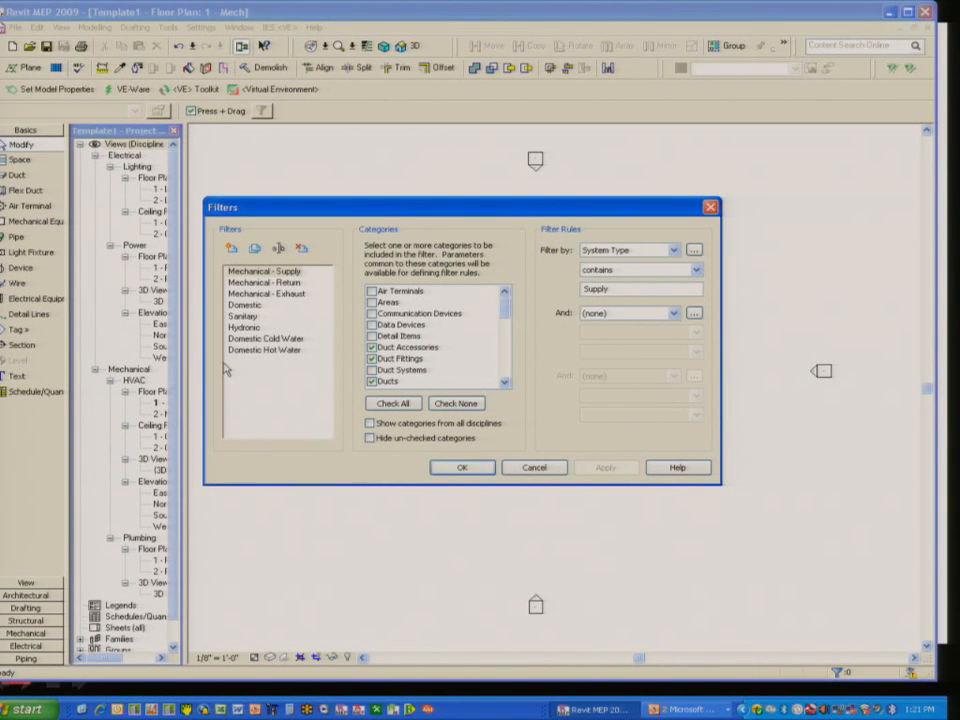
{"action": "left_click", "coordinate": [243, 316]}
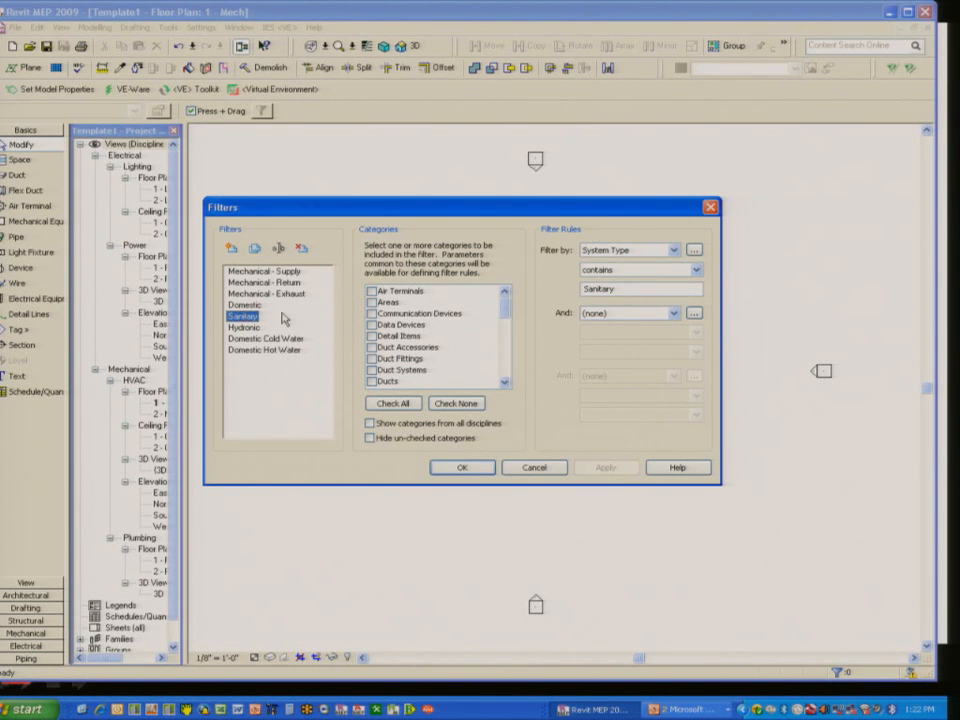
{"action": "right_click", "coordinate": [238, 316]}
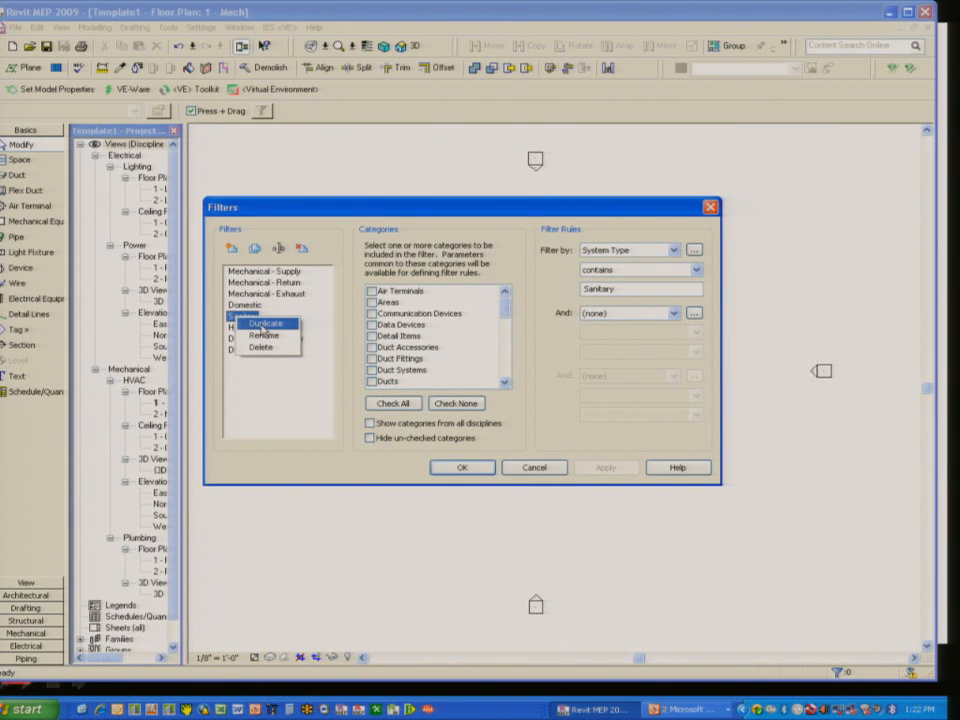
{"action": "left_click", "coordinate": [264, 324]}
{"action": "left_click", "coordinate": [252, 362]}
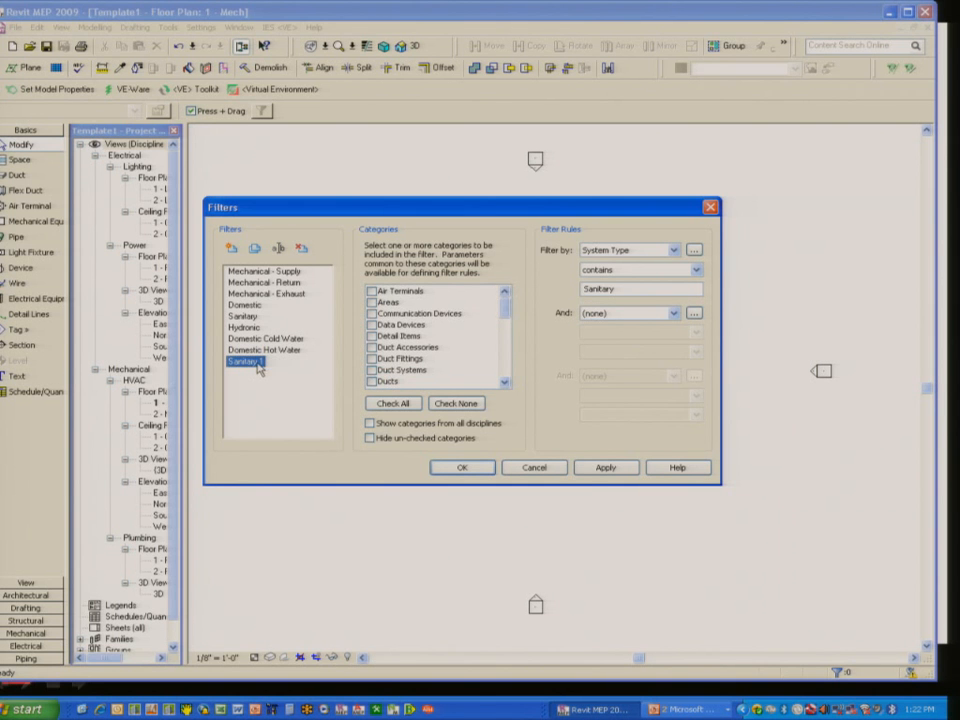
Check the pipe categories of the copied Sanitary filter and rename it Sanitary Grey Water
{"action": "left_click_drag", "start_coordinate": [508, 302], "coordinate": [508, 356]}
{"action": "left_click", "coordinate": [375, 336]}
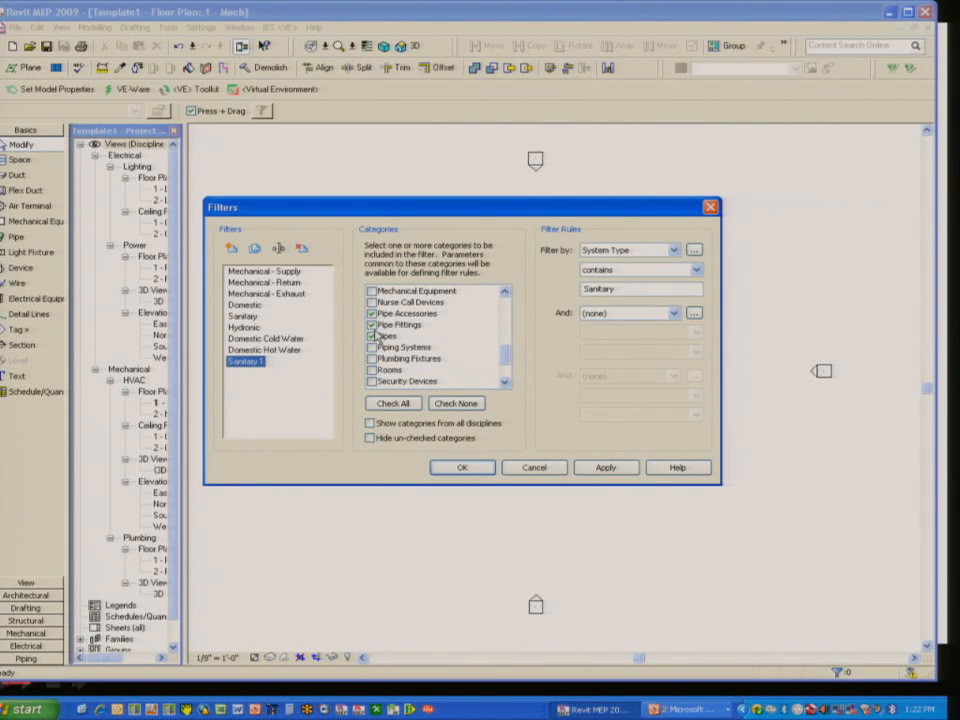
{"action": "right_click", "coordinate": [247, 368]}
{"action": "left_click", "coordinate": [272, 385]}
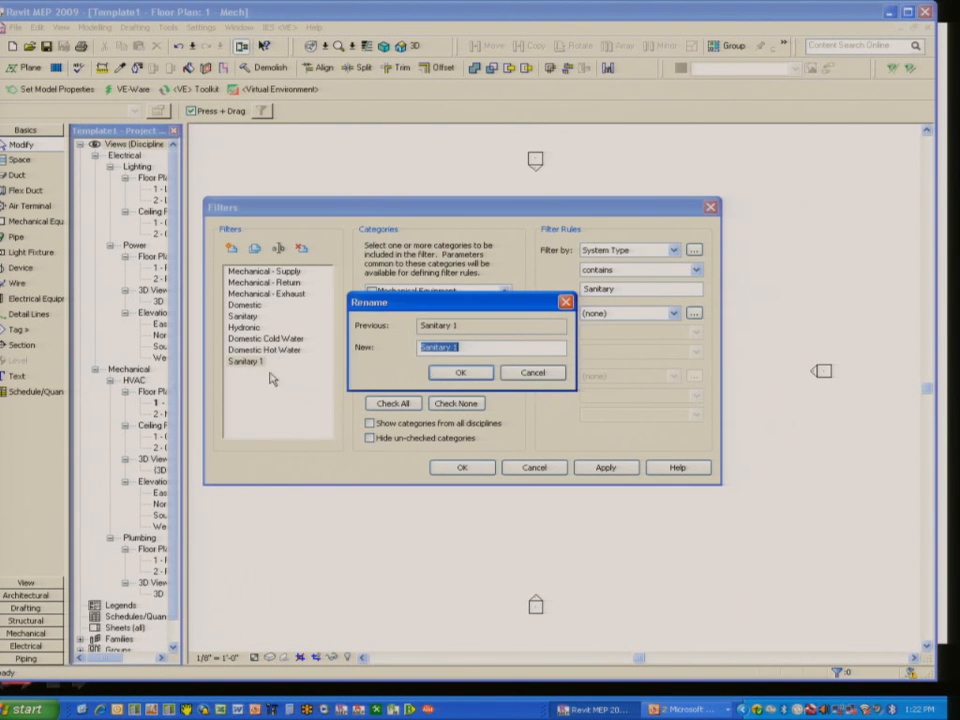
{"action": "left_click_drag", "start_coordinate": [454, 348], "coordinate": [477, 348]}
{"action": "type", "text": "Grey Water"}
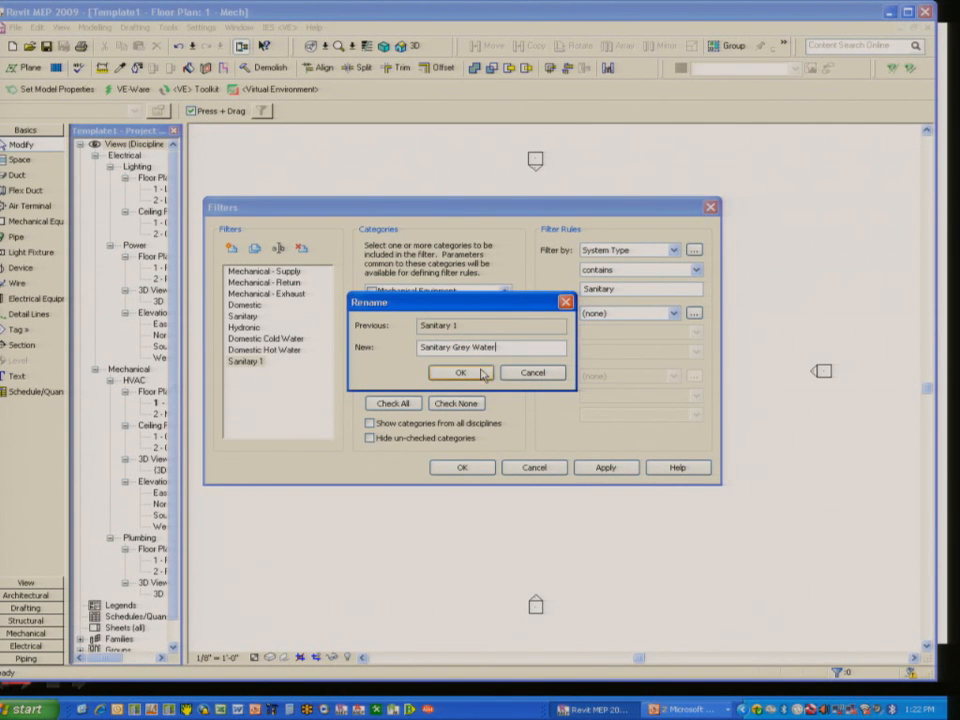
{"action": "left_click", "coordinate": [460, 372]}
Set the Sanitary Grey Water filter rule to Type Mark equals SGW and apply it
{"action": "left_click", "coordinate": [674, 250]}
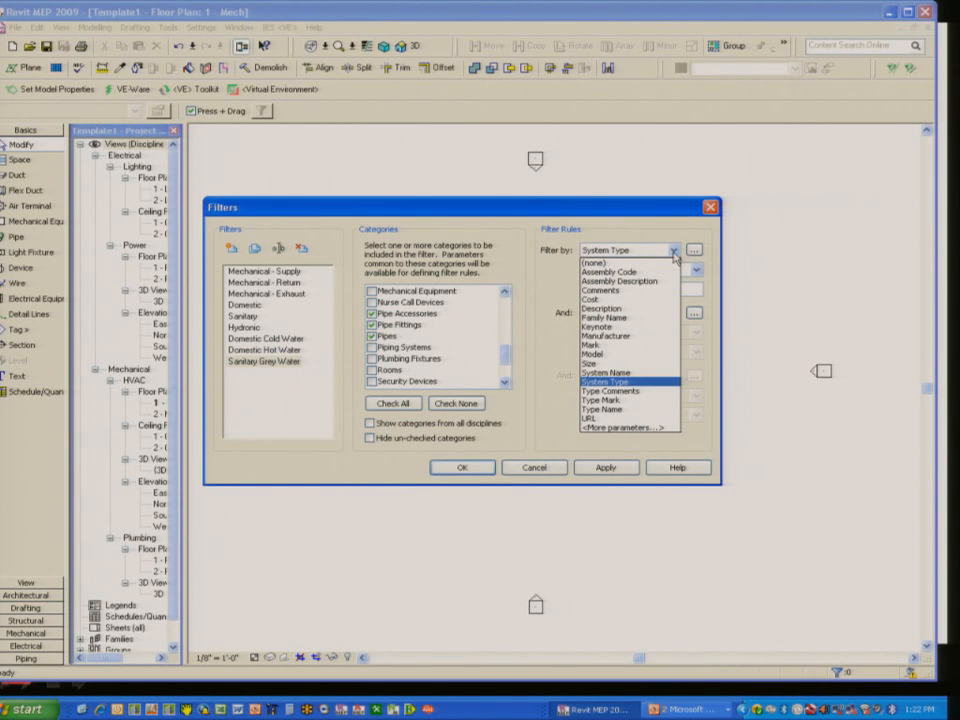
{"action": "left_click", "coordinate": [606, 400]}
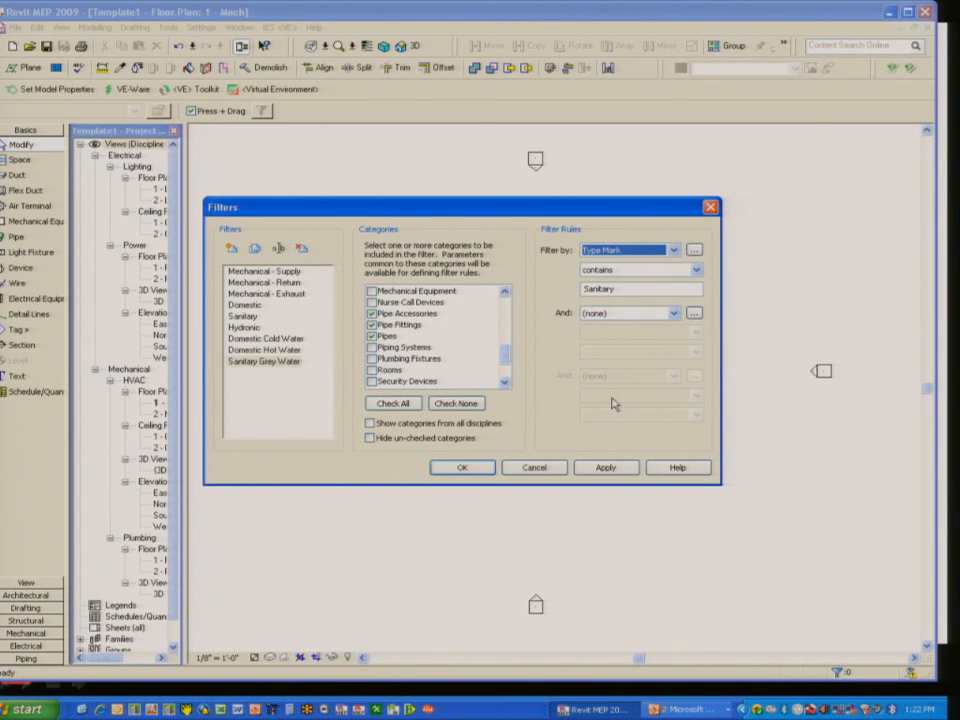
{"action": "left_click", "coordinate": [630, 270]}
{"action": "left_click", "coordinate": [602, 281]}
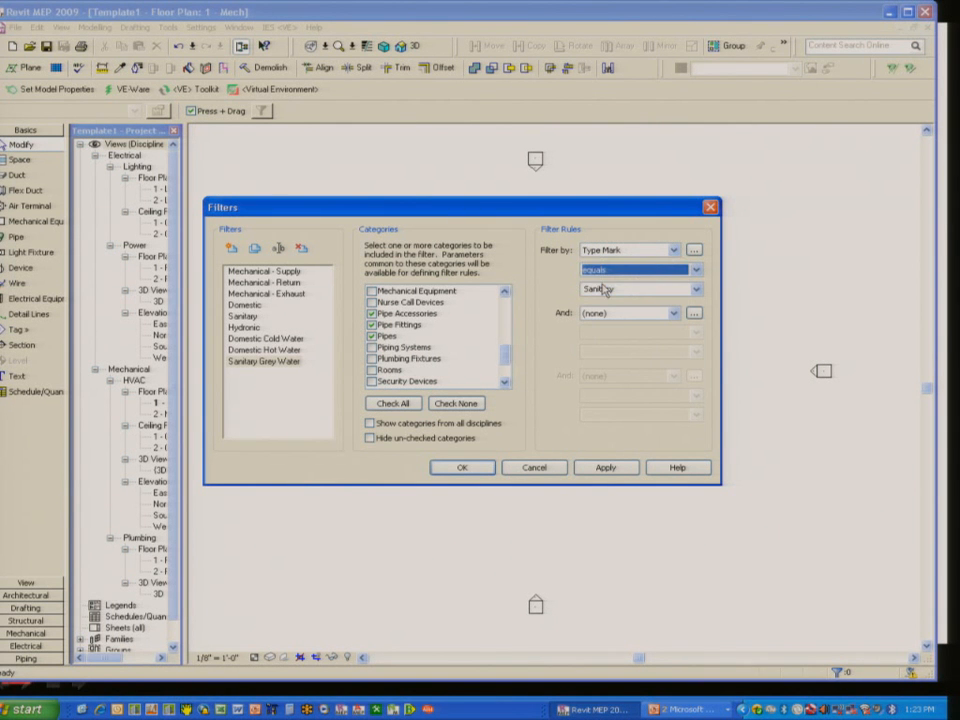
{"action": "double_click", "coordinate": [620, 289]}
{"action": "type", "text": "SGW"}
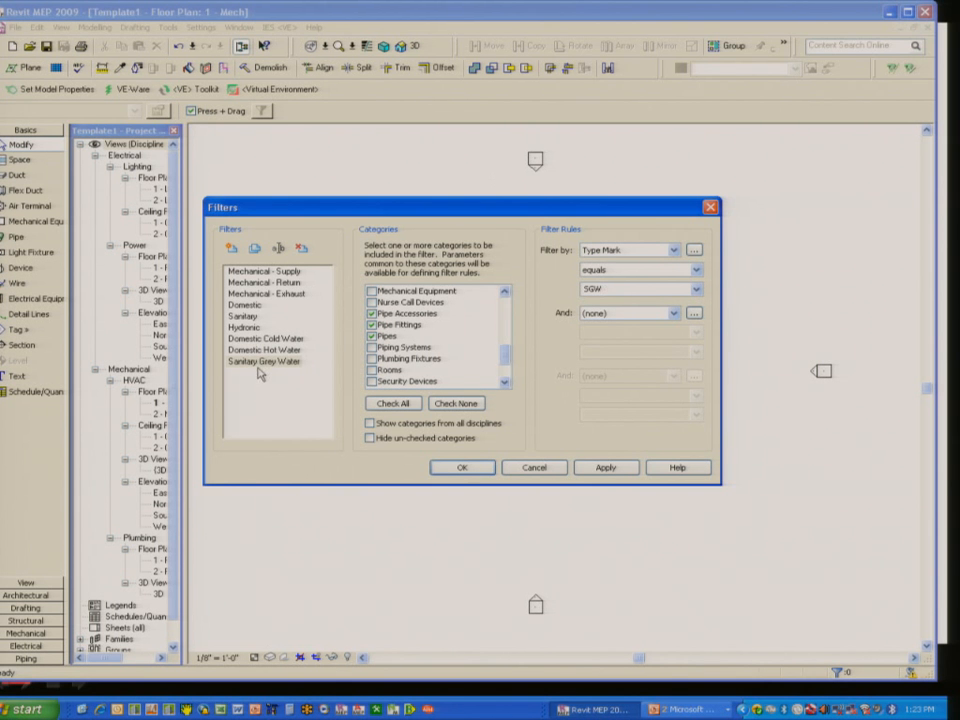
{"action": "left_click", "coordinate": [604, 465]}
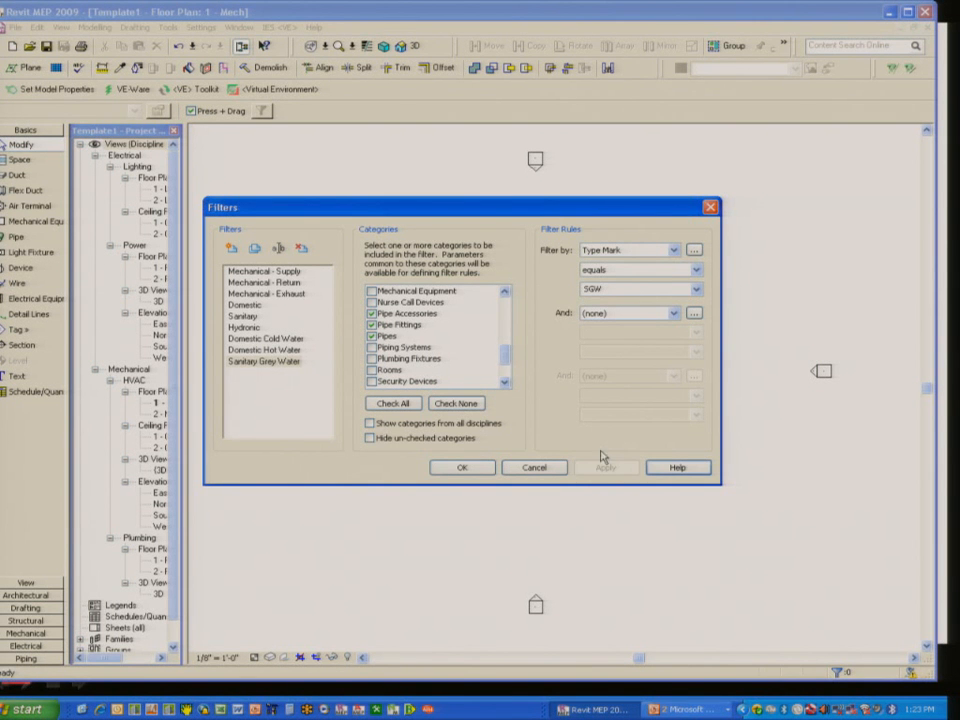
Duplicate the Sanitary Grey Water filter and rename the copy Sanitary Black Water
{"action": "right_click", "coordinate": [261, 363]}
{"action": "left_click", "coordinate": [288, 368]}
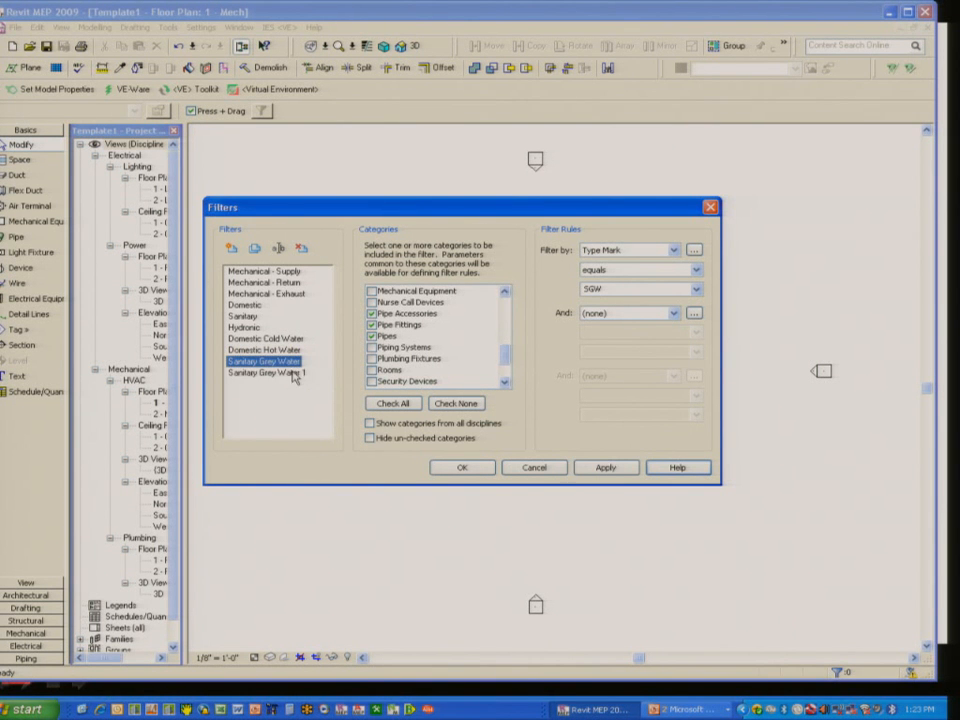
{"action": "right_click", "coordinate": [268, 378]}
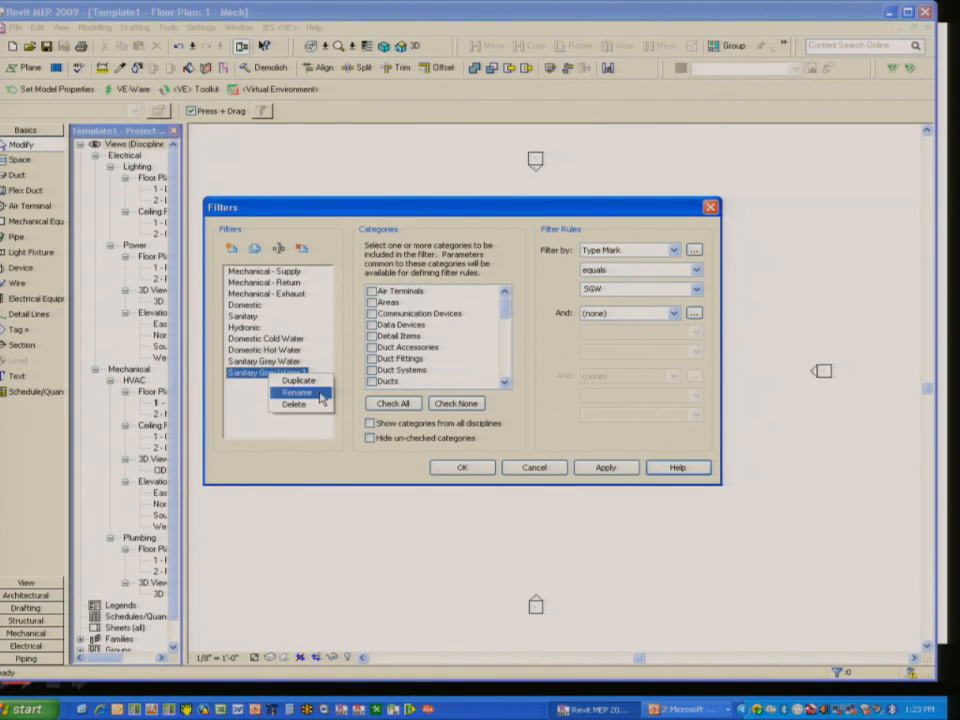
{"action": "left_click", "coordinate": [300, 392]}
{"action": "double_click", "coordinate": [462, 347]}
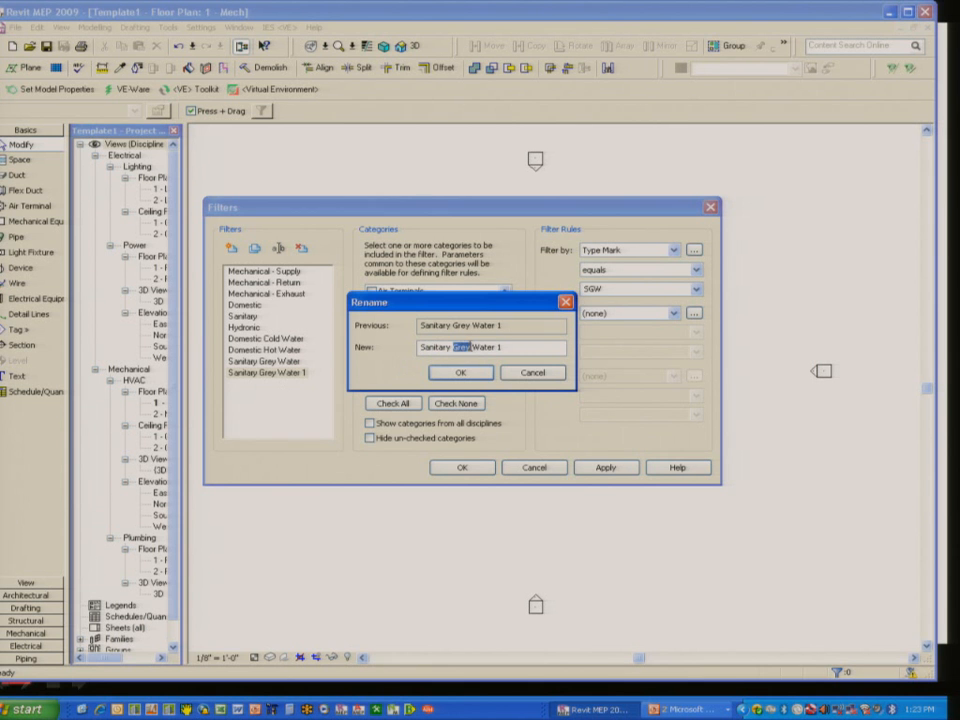
{"action": "type", "text": "Black"}
{"action": "key", "text": "BackSpace"}
{"action": "key", "text": "BackSpace"}
{"action": "key", "text": "BackSpace"}
{"action": "type", "text": "r"}
{"action": "left_click", "coordinate": [474, 372]}
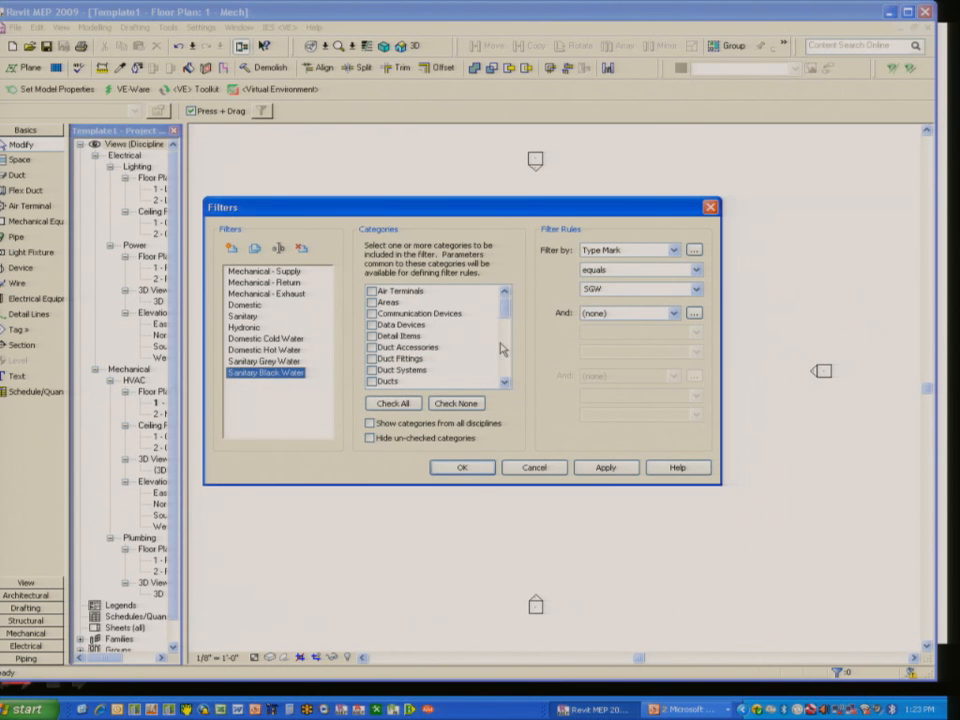
Set the Sanitary Black Water filter's Type Mark value to SBW and accept the filter definitions
{"action": "left_click", "coordinate": [592, 289]}
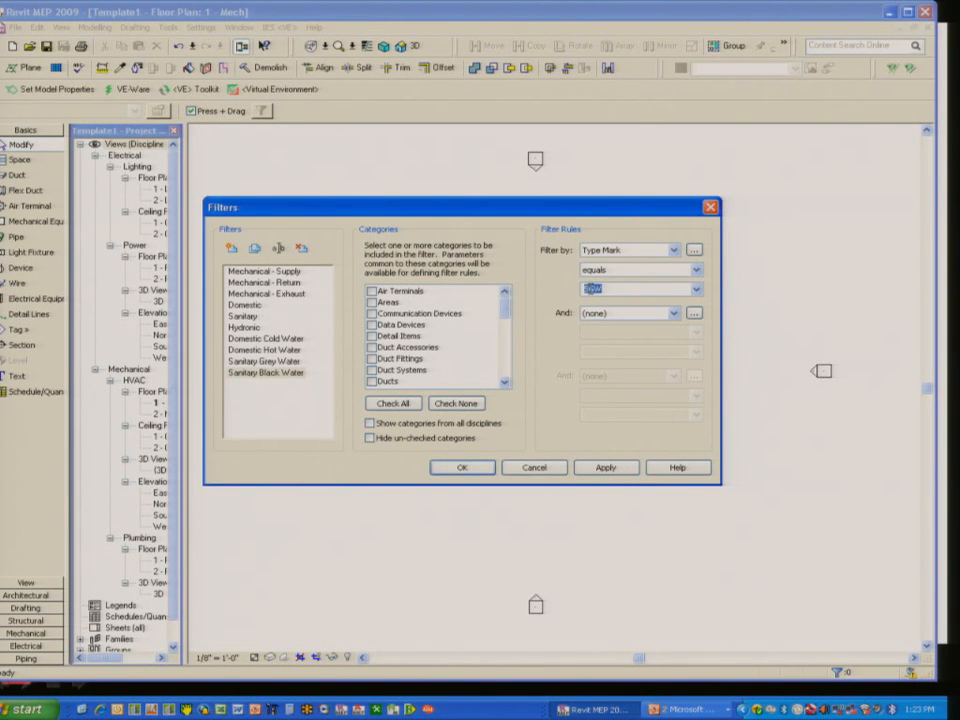
{"action": "left_click", "coordinate": [590, 288]}
{"action": "key", "text": "BackSpace"}
{"action": "type", "text": "B"}
{"action": "left_click", "coordinate": [472, 468]}
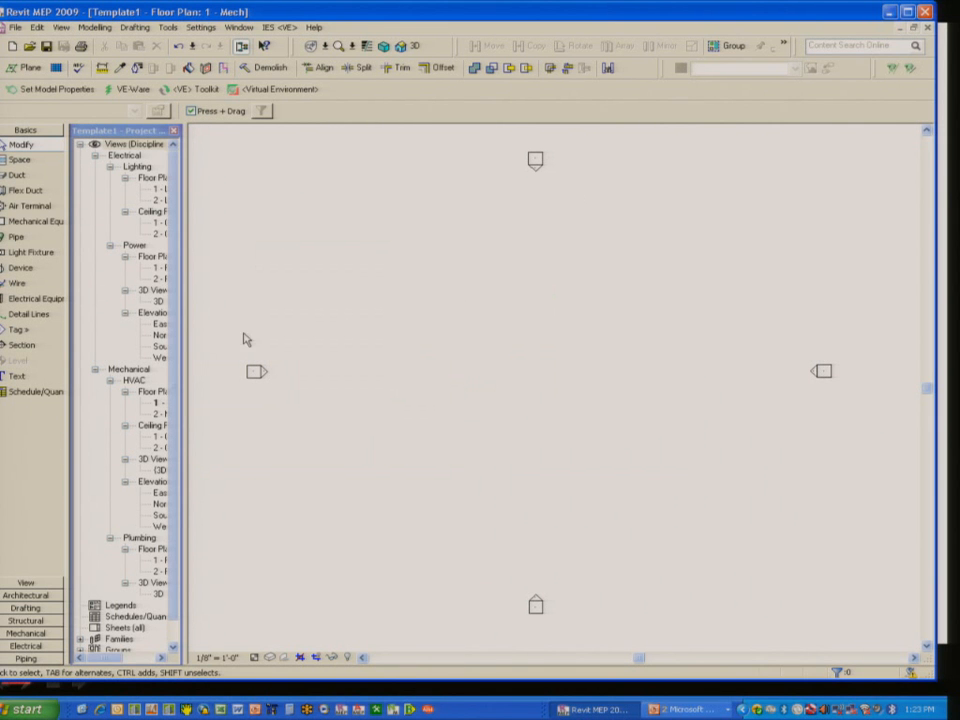
Remove the Sanitary filter from the Plumbing Plan view template's filter overrides
{"action": "left_click", "coordinate": [199, 27]}
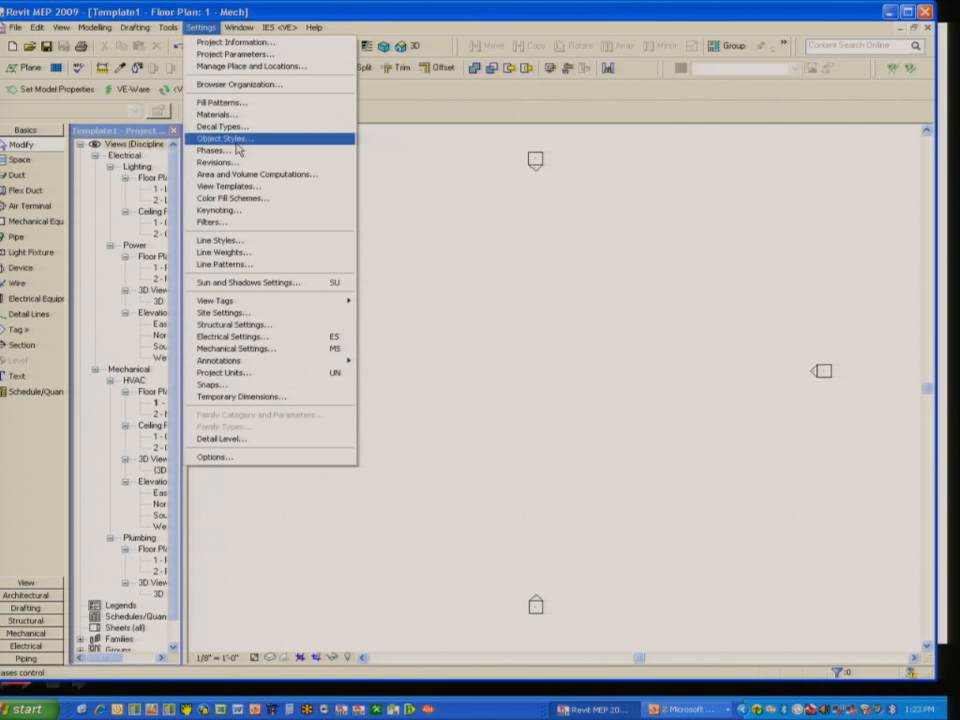
{"action": "left_click", "coordinate": [228, 186]}
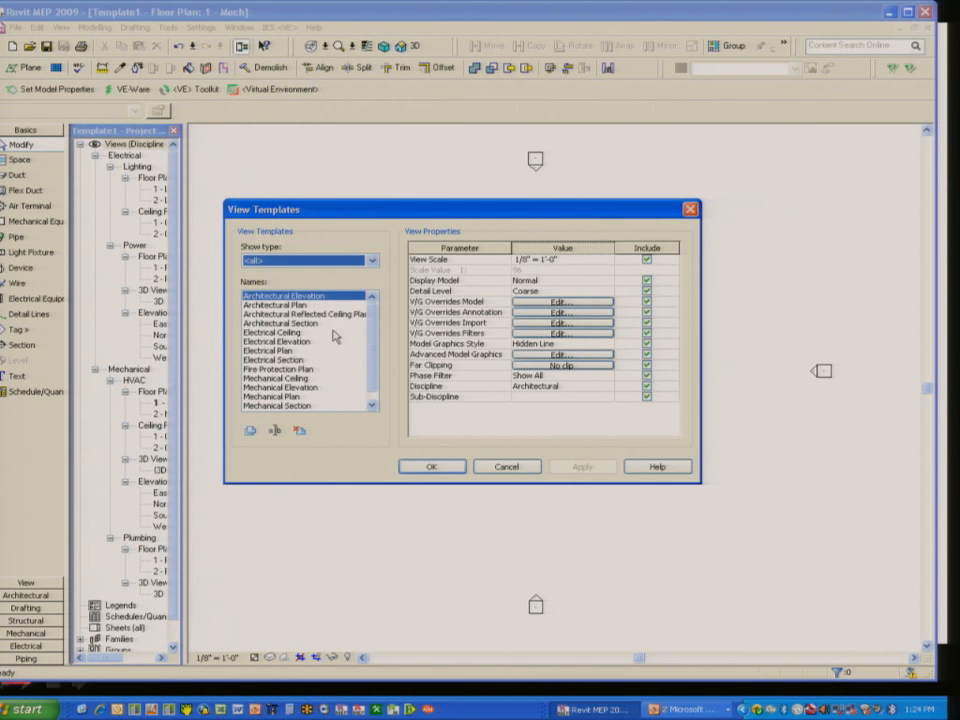
{"action": "left_click", "coordinate": [330, 260]}
{"action": "left_click", "coordinate": [290, 300]}
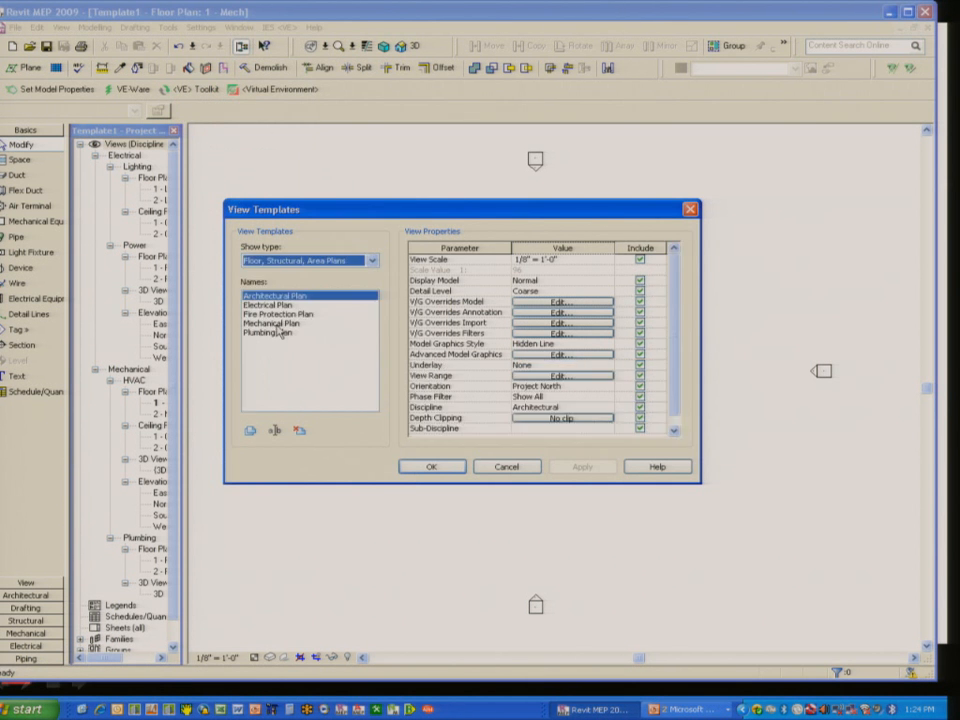
{"action": "left_click", "coordinate": [280, 333]}
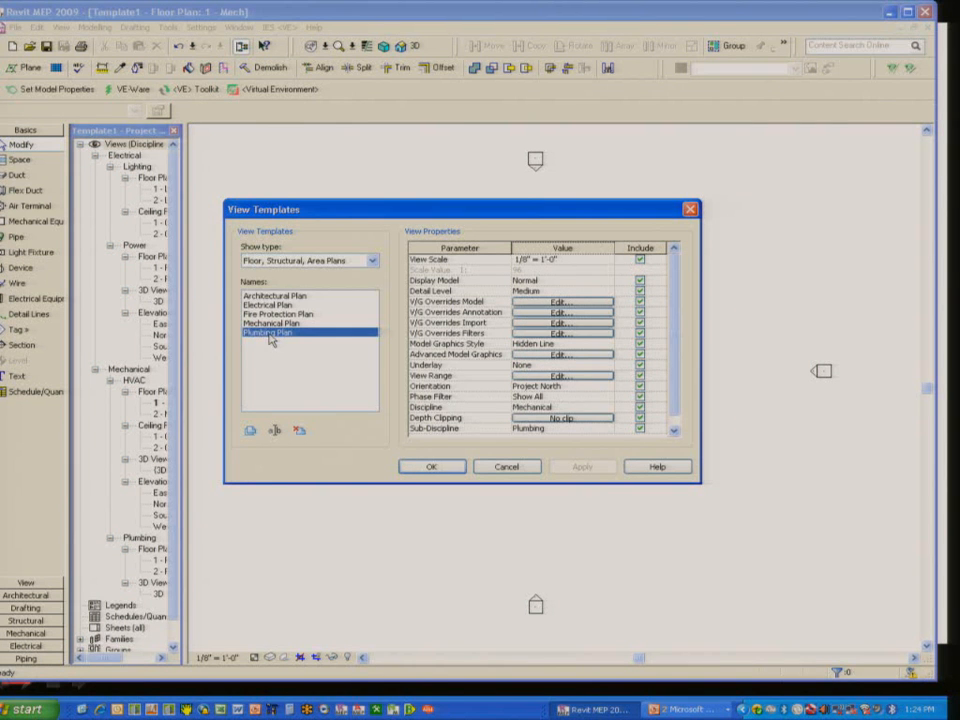
{"action": "left_click", "coordinate": [561, 334]}
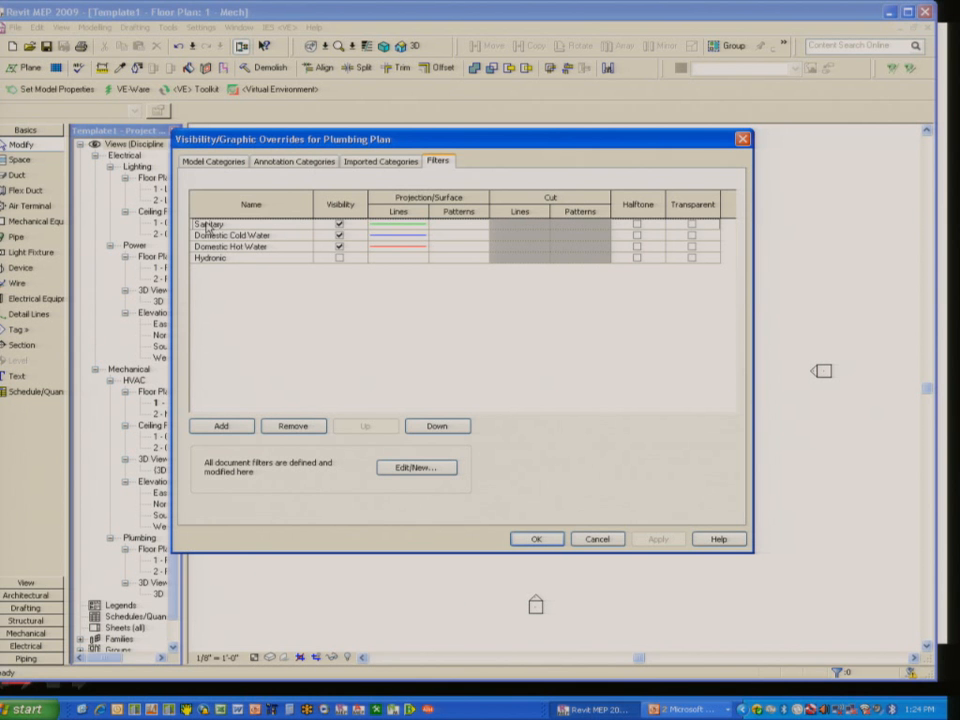
{"action": "left_click", "coordinate": [211, 226]}
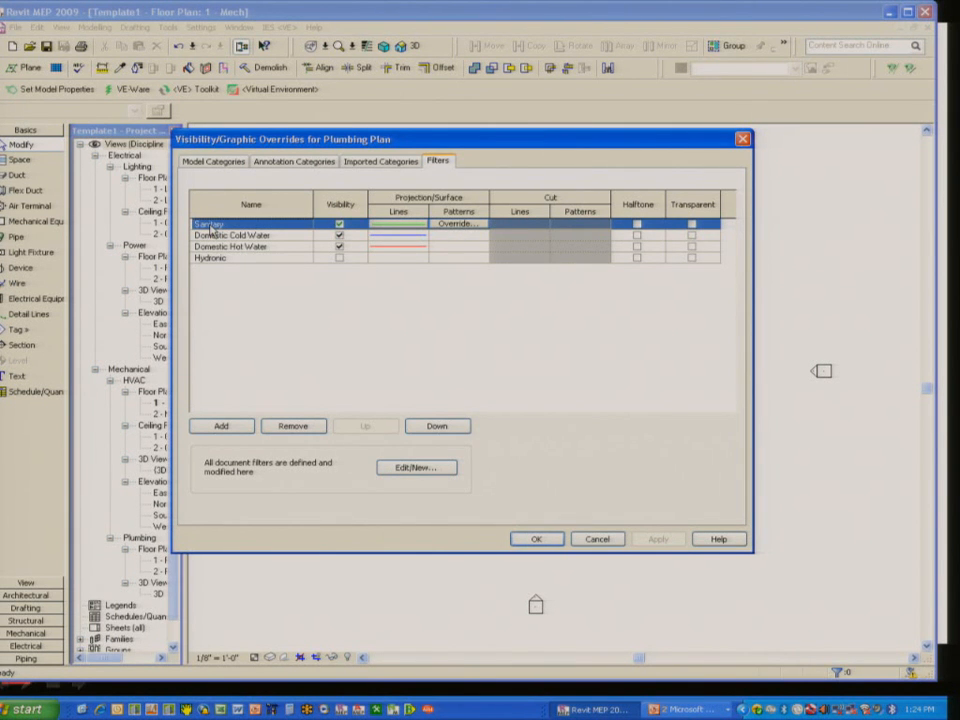
{"action": "left_click", "coordinate": [316, 428]}
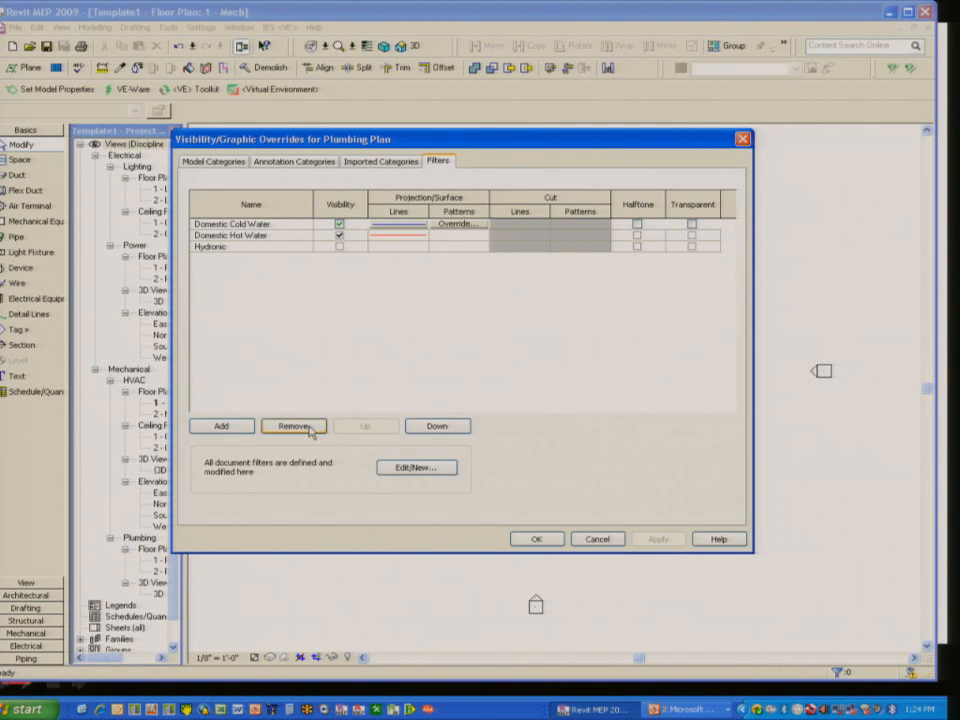
Add the Sanitary Grey Water filter to the Plumbing Plan view template's filter overrides
{"action": "left_click", "coordinate": [222, 426]}
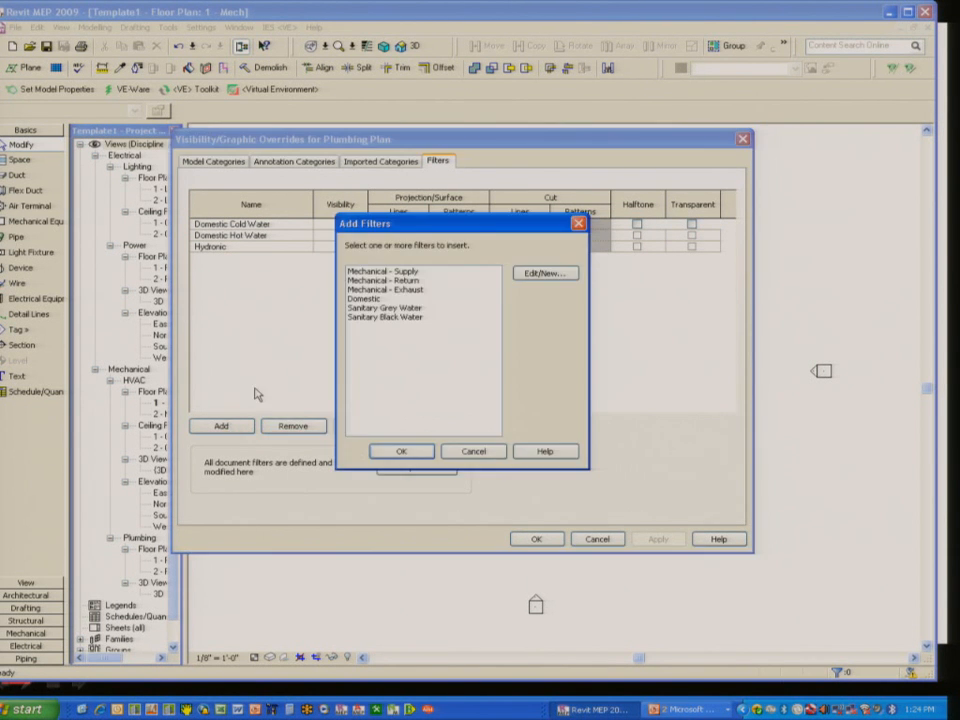
{"action": "left_click", "coordinate": [370, 308]}
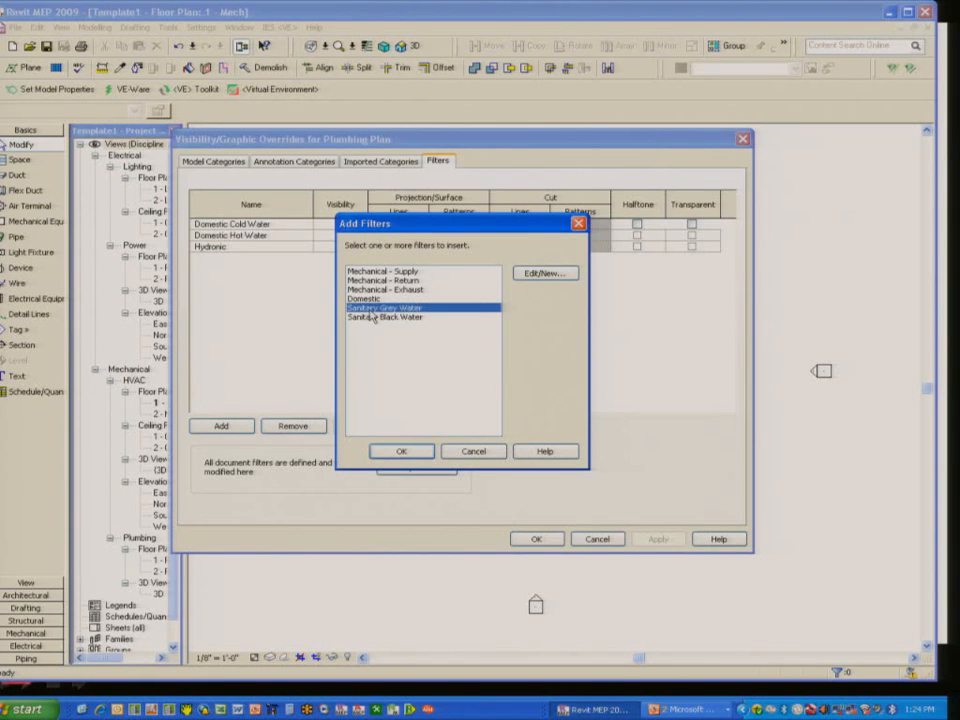
{"action": "left_click", "coordinate": [398, 451]}
Override the Sanitary Grey Water filter's projection lines with weight 4 and colour RGB 128-128-128, leaving the pattern at No Override
{"action": "left_click", "coordinate": [401, 260]}
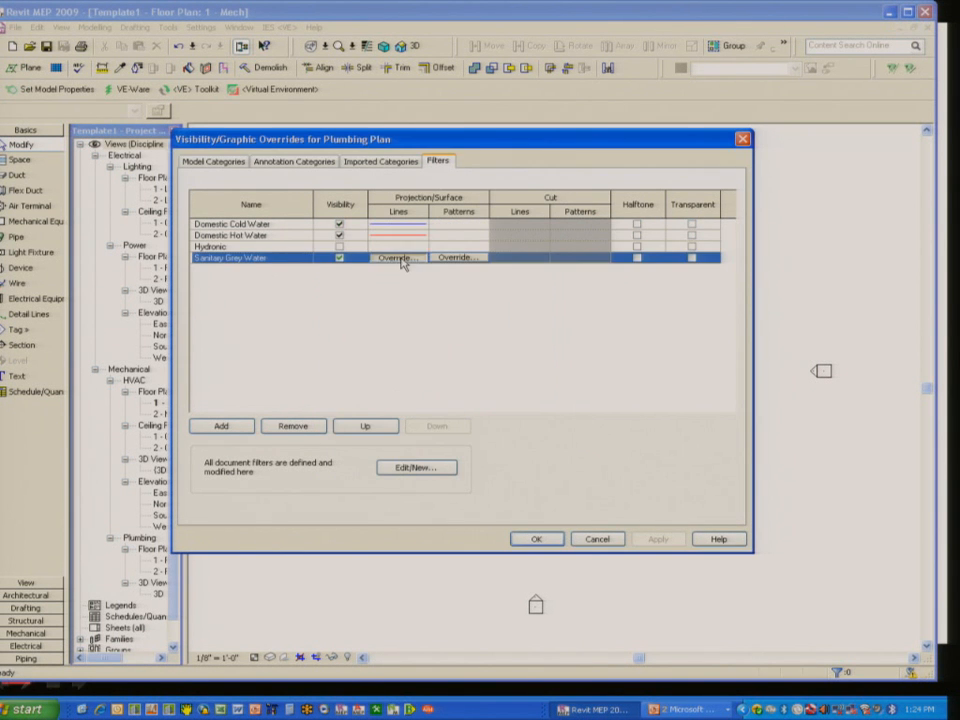
{"action": "left_click", "coordinate": [398, 258]}
{"action": "left_click", "coordinate": [465, 320]}
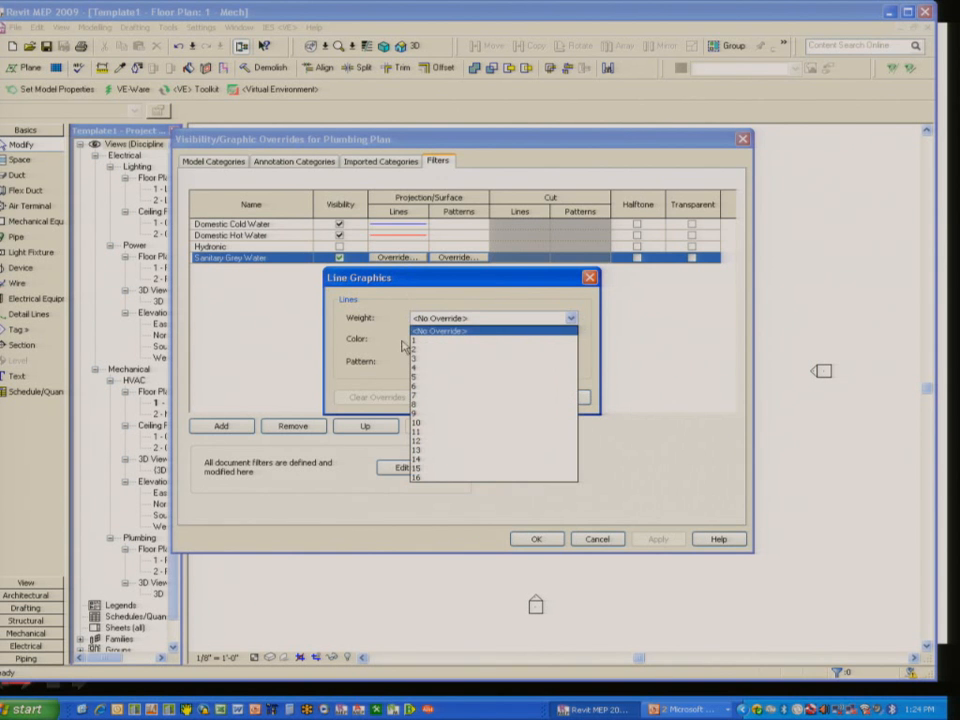
{"action": "left_click", "coordinate": [422, 370]}
{"action": "left_click", "coordinate": [457, 340]}
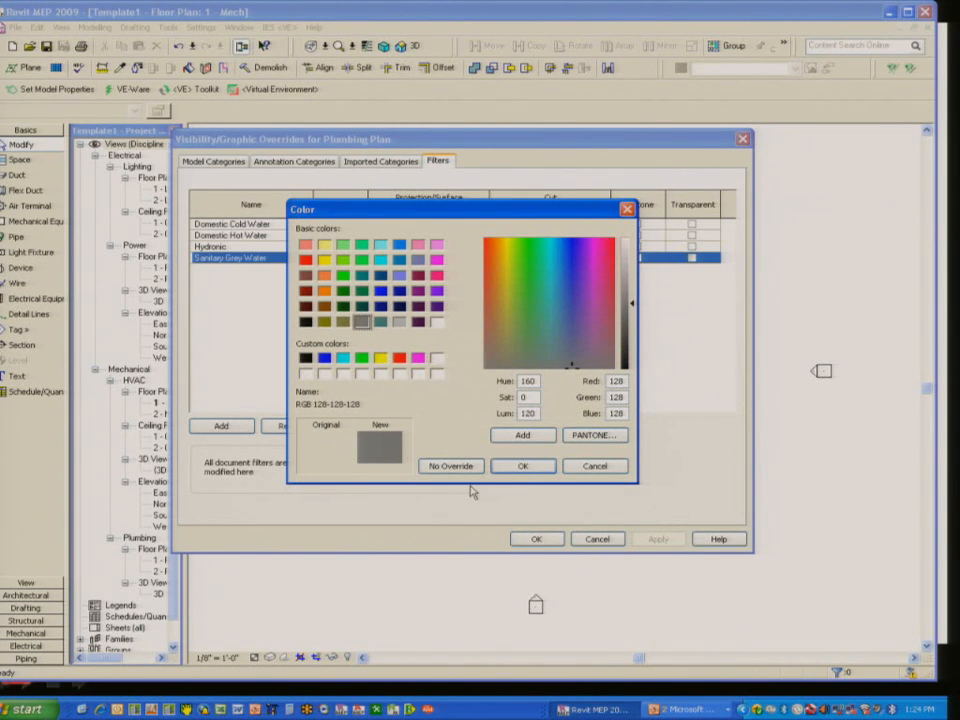
{"action": "left_click", "coordinate": [519, 466]}
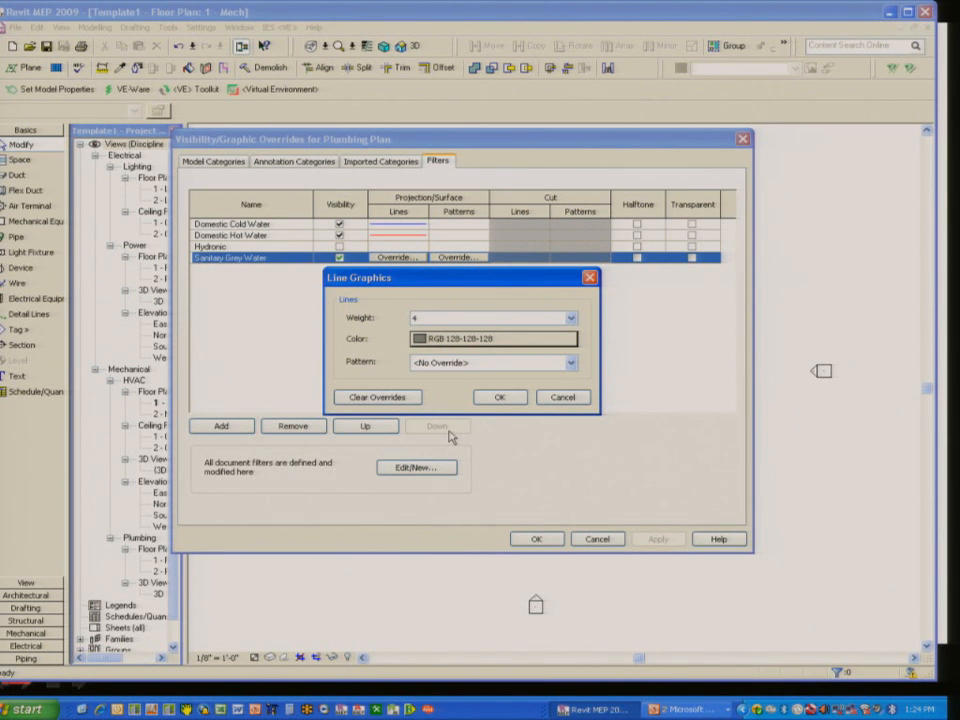
{"action": "left_click", "coordinate": [484, 364]}
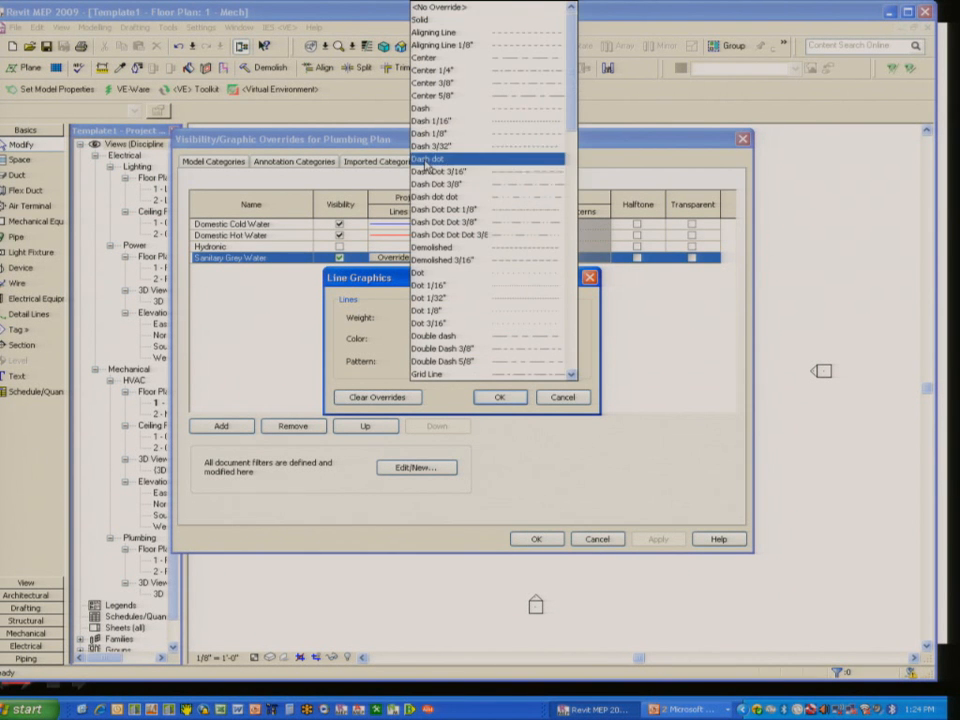
{"action": "left_click", "coordinate": [490, 8]}
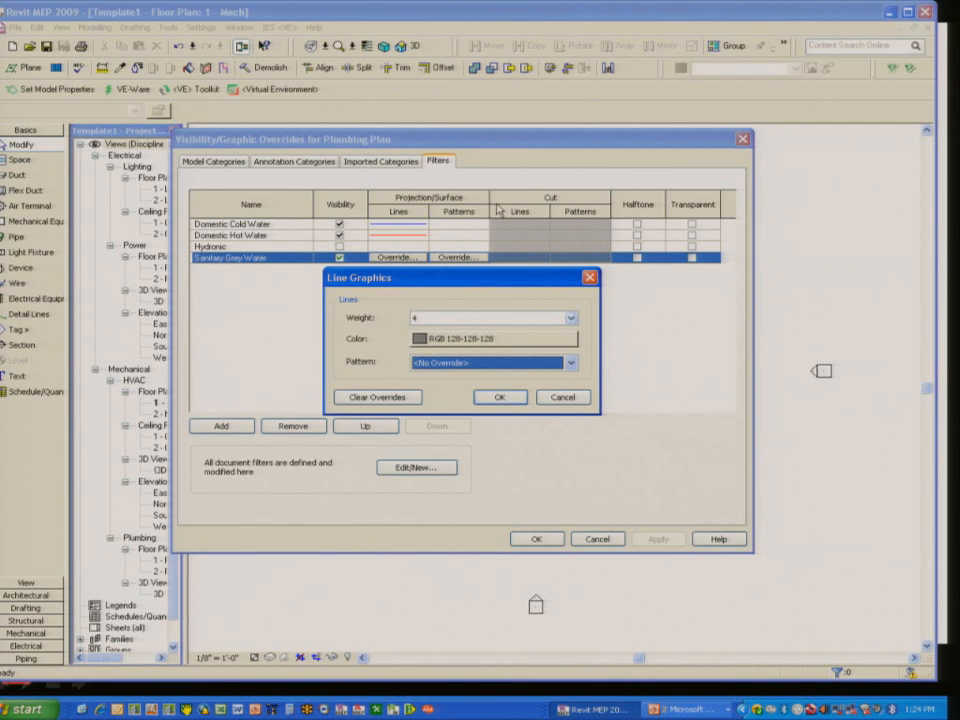
{"action": "left_click", "coordinate": [492, 399]}
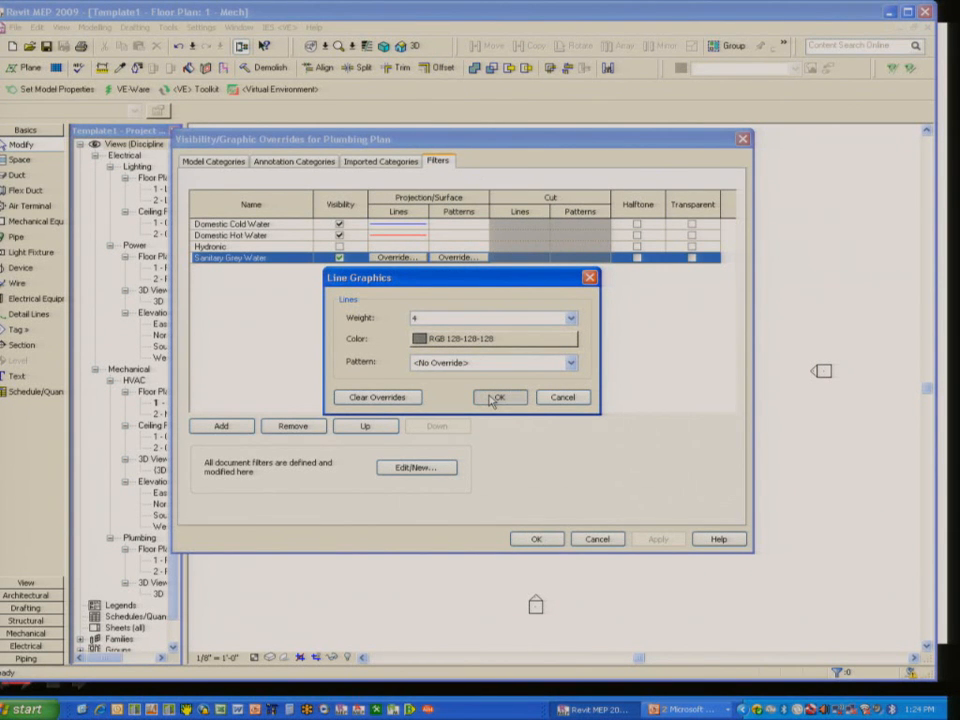
Add the Sanitary Black Water filter to the Plumbing Plan view template's filter overrides
{"action": "left_click", "coordinate": [224, 426]}
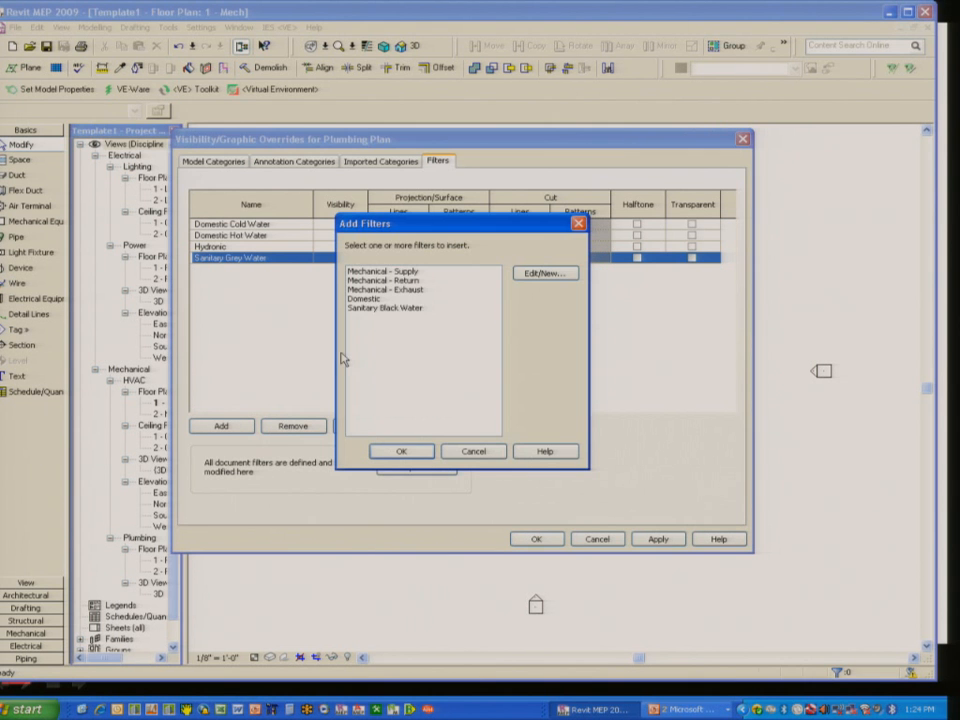
{"action": "left_click", "coordinate": [386, 308]}
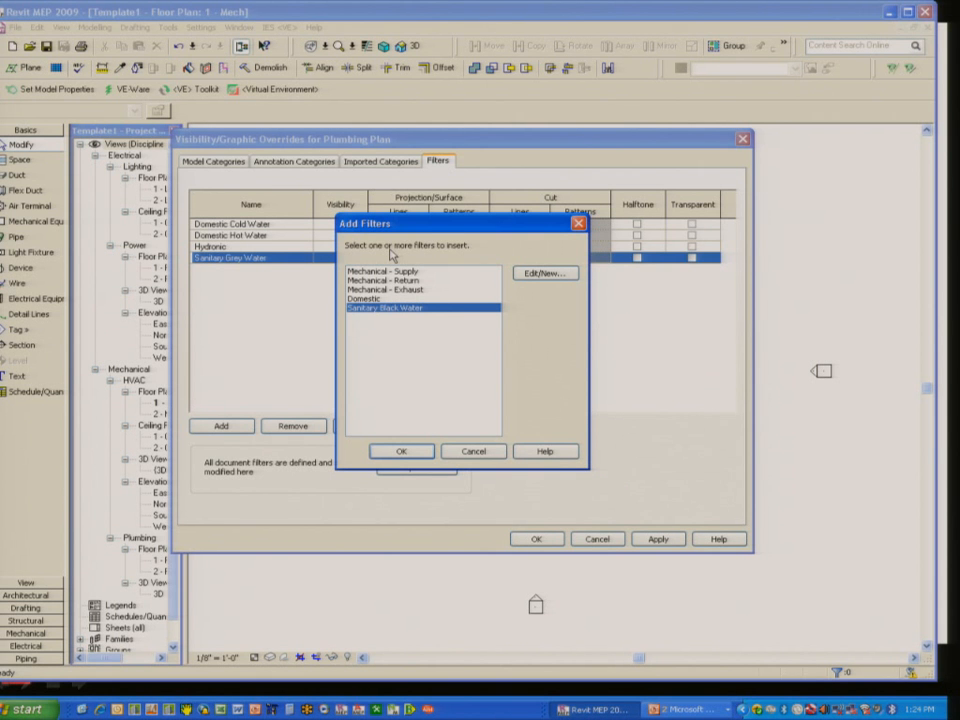
{"action": "left_click", "coordinate": [403, 452]}
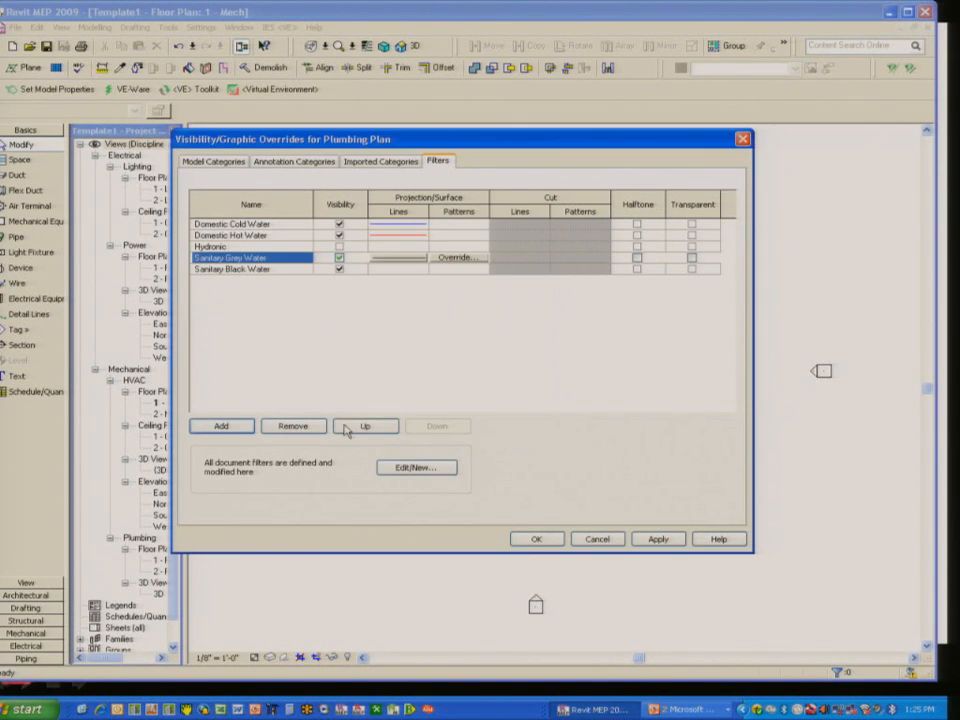
Override the Sanitary Black Water filter's projection lines with weight 4 and Black, and accept the Plumbing Plan view template changes
{"action": "left_click", "coordinate": [405, 269]}
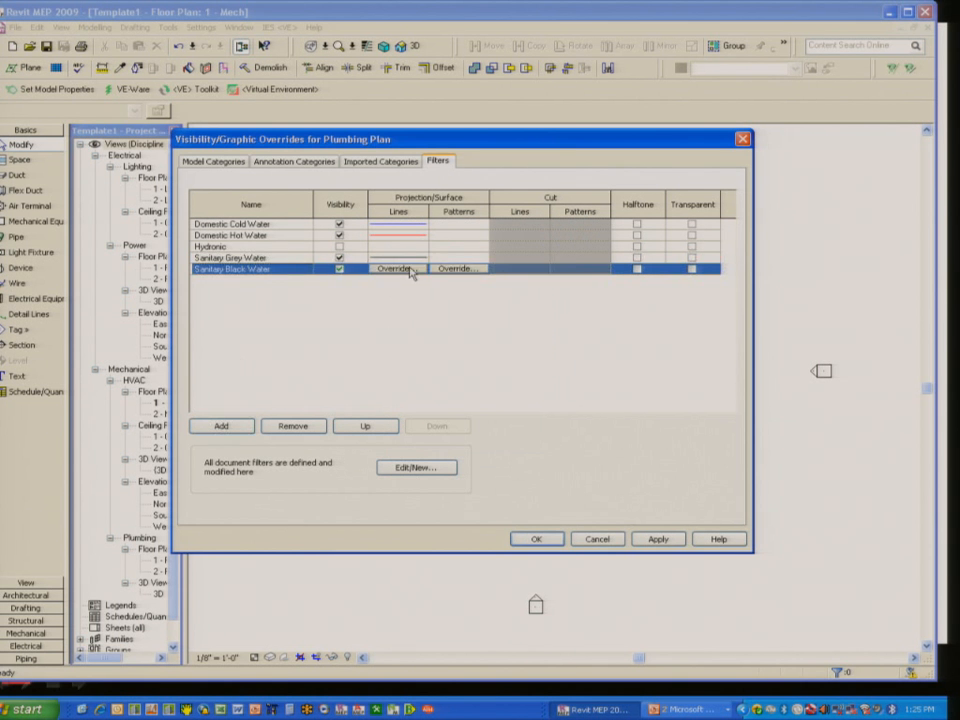
{"action": "left_click", "coordinate": [411, 269]}
{"action": "left_click", "coordinate": [461, 317]}
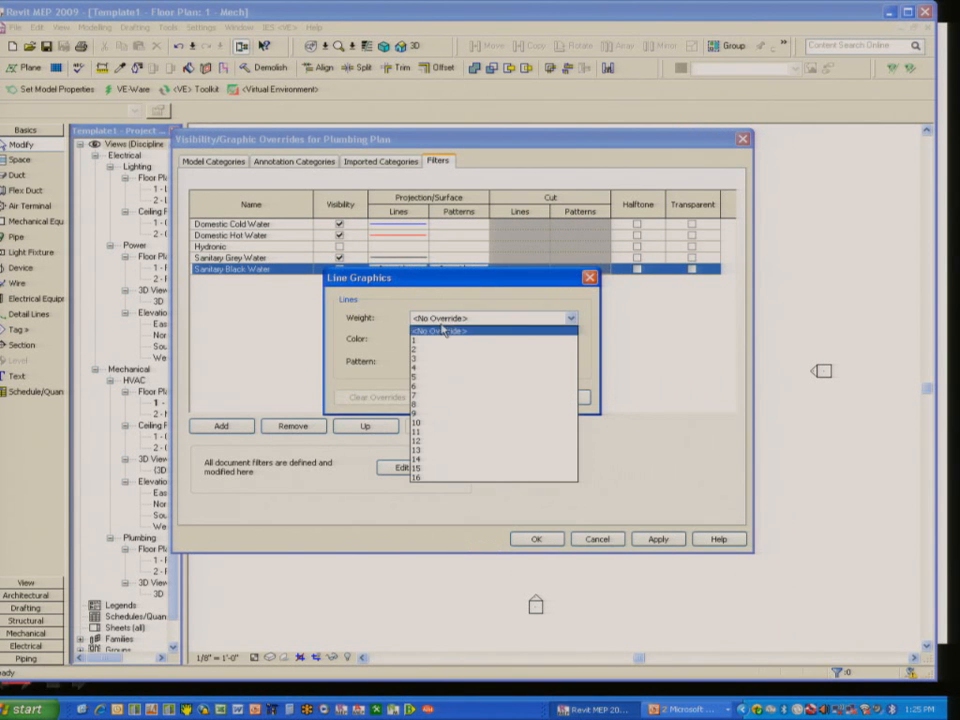
{"action": "left_click", "coordinate": [421, 368]}
{"action": "left_click", "coordinate": [450, 339]}
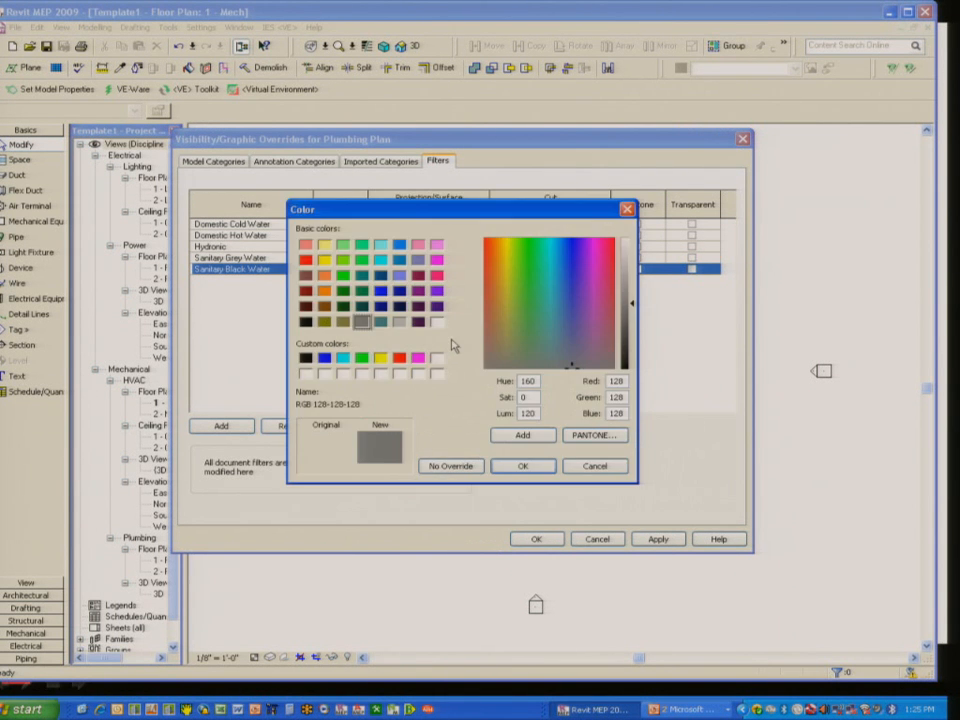
{"action": "left_click", "coordinate": [305, 357]}
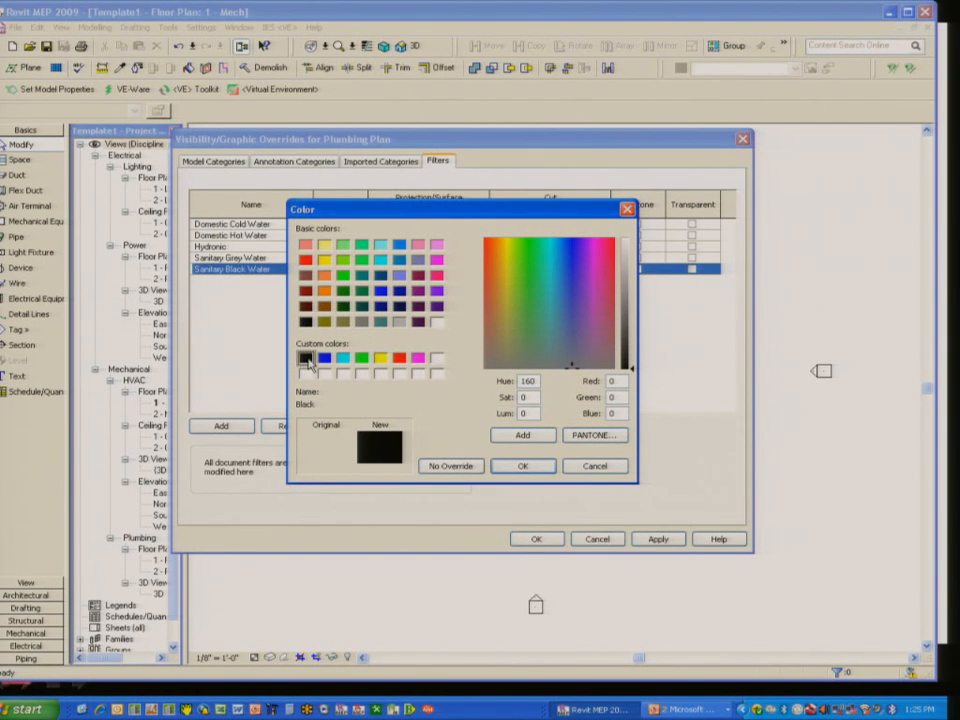
{"action": "left_click", "coordinate": [518, 467]}
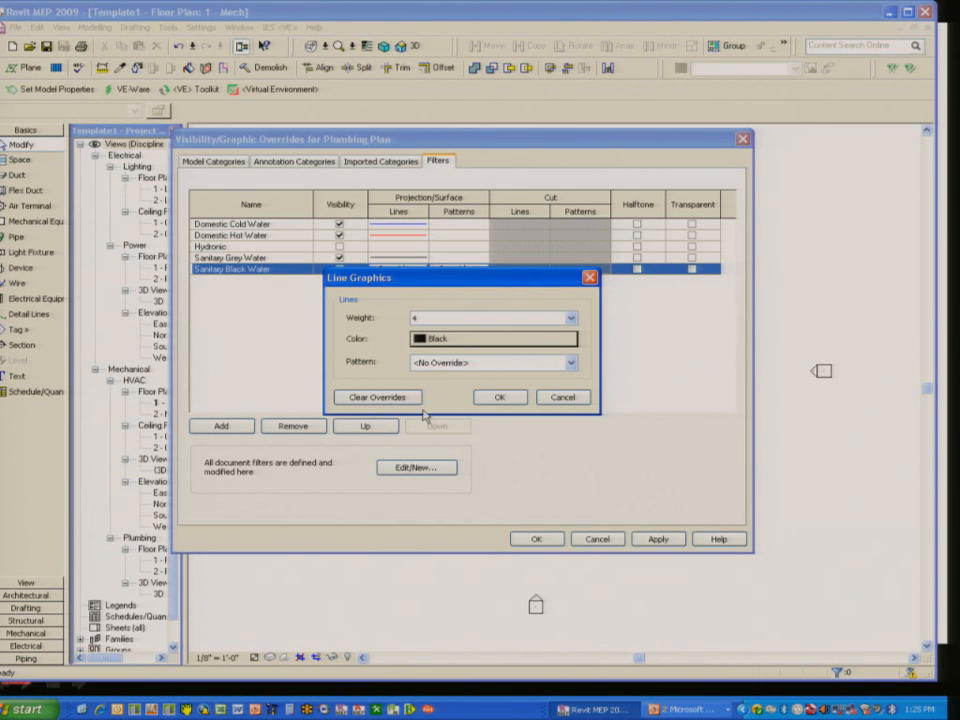
{"action": "left_click", "coordinate": [504, 399]}
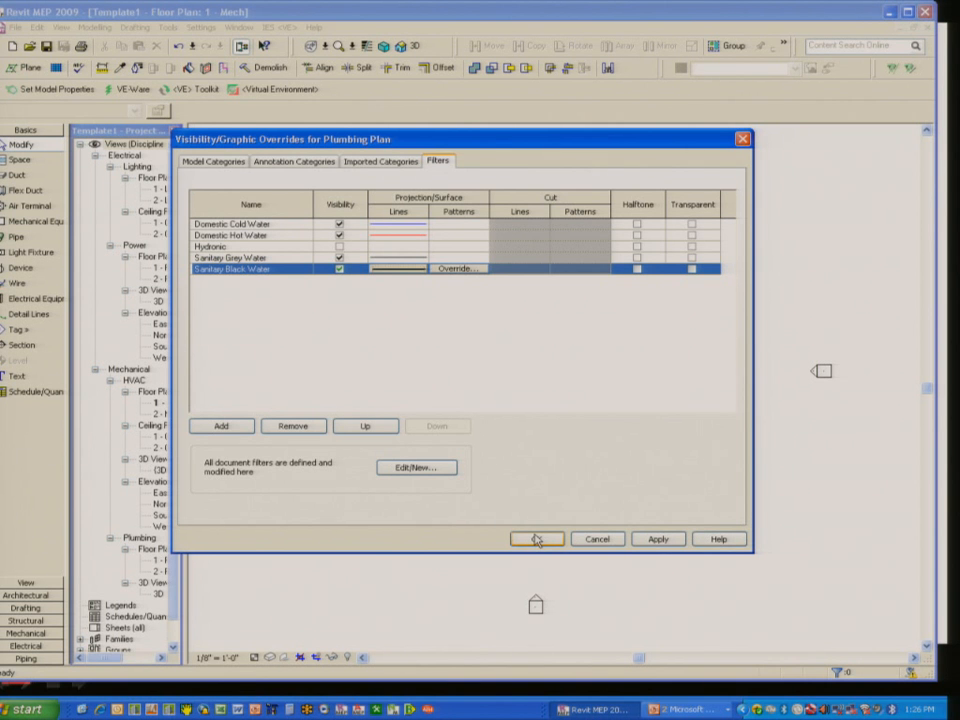
{"action": "left_click", "coordinate": [537, 540]}
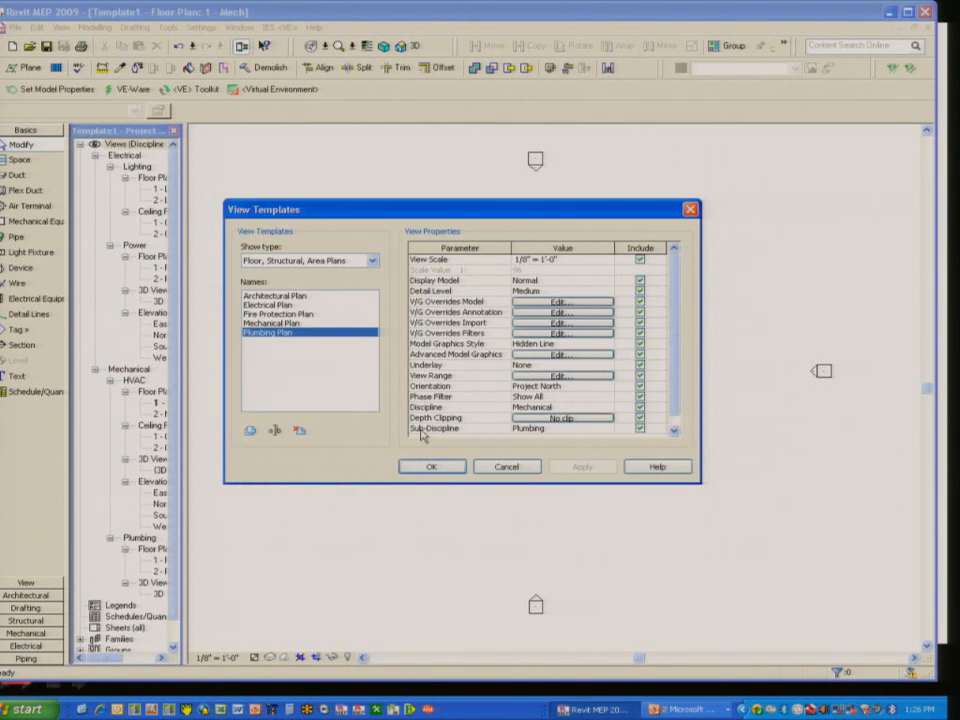
{"action": "left_click", "coordinate": [427, 466]}
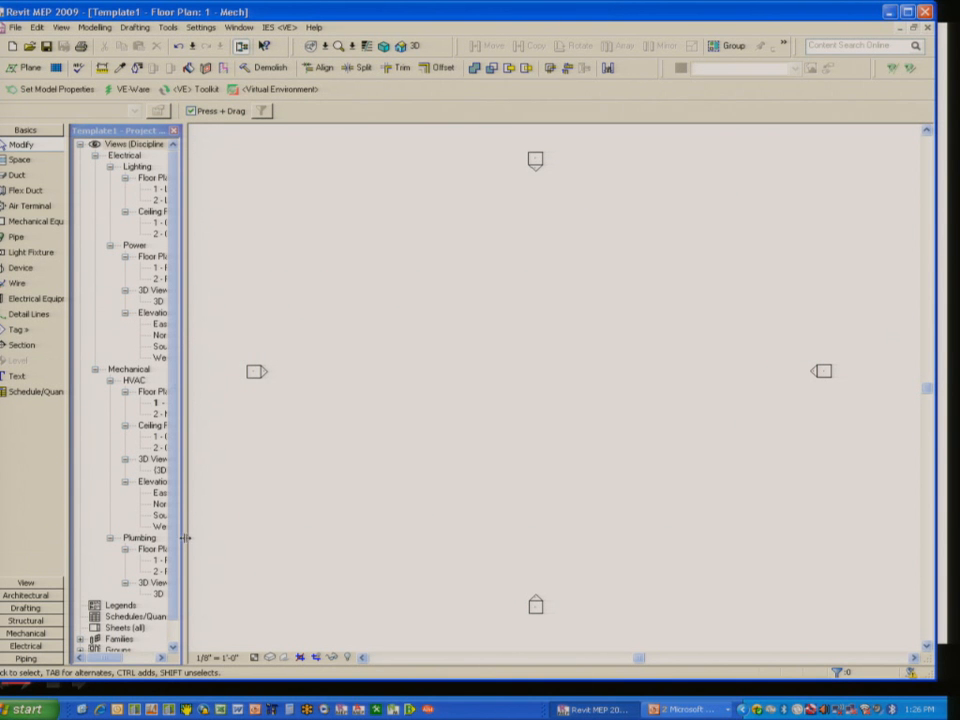
Widen the project browser and duplicate the PVC pipe type under the Pipes families
{"action": "left_click_drag", "start_coordinate": [185, 540], "coordinate": [294, 525]}
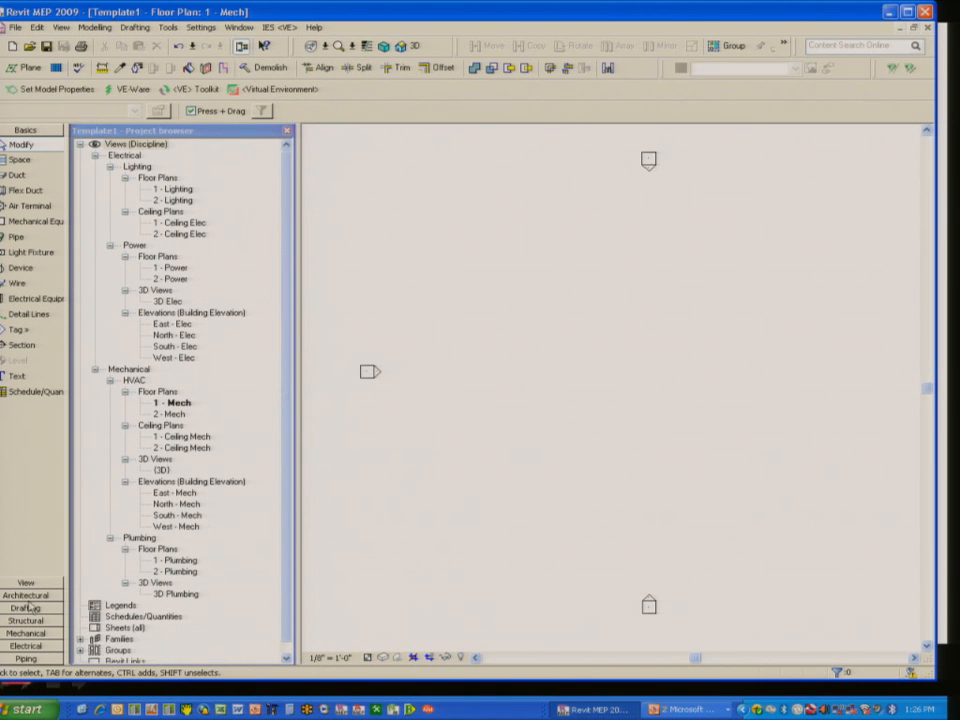
{"action": "left_click", "coordinate": [80, 639]}
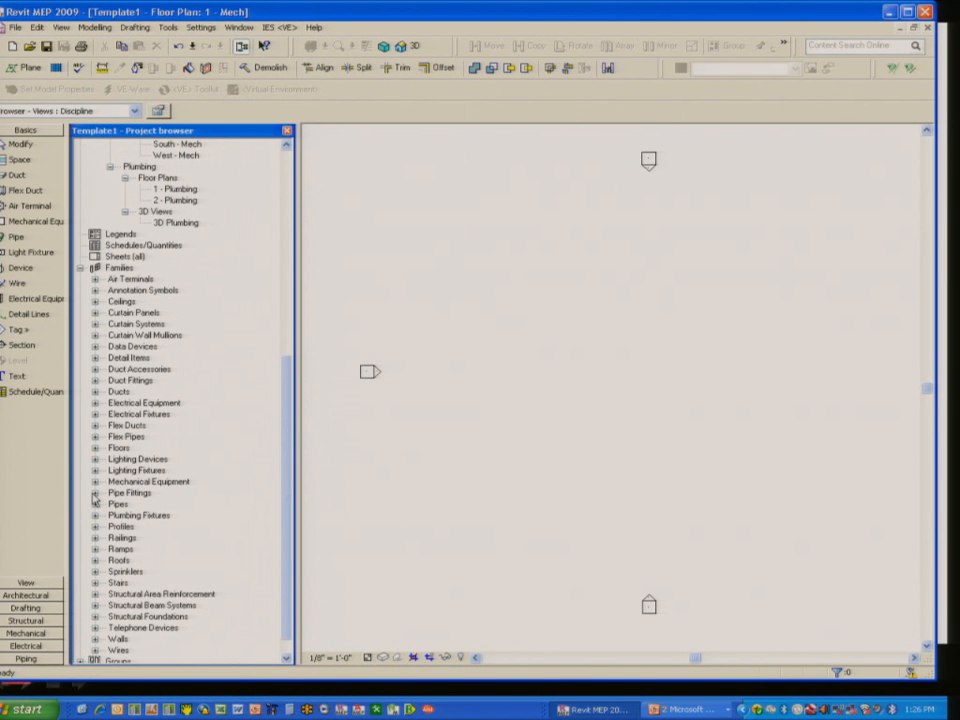
{"action": "left_click", "coordinate": [95, 504]}
{"action": "left_click", "coordinate": [111, 515]}
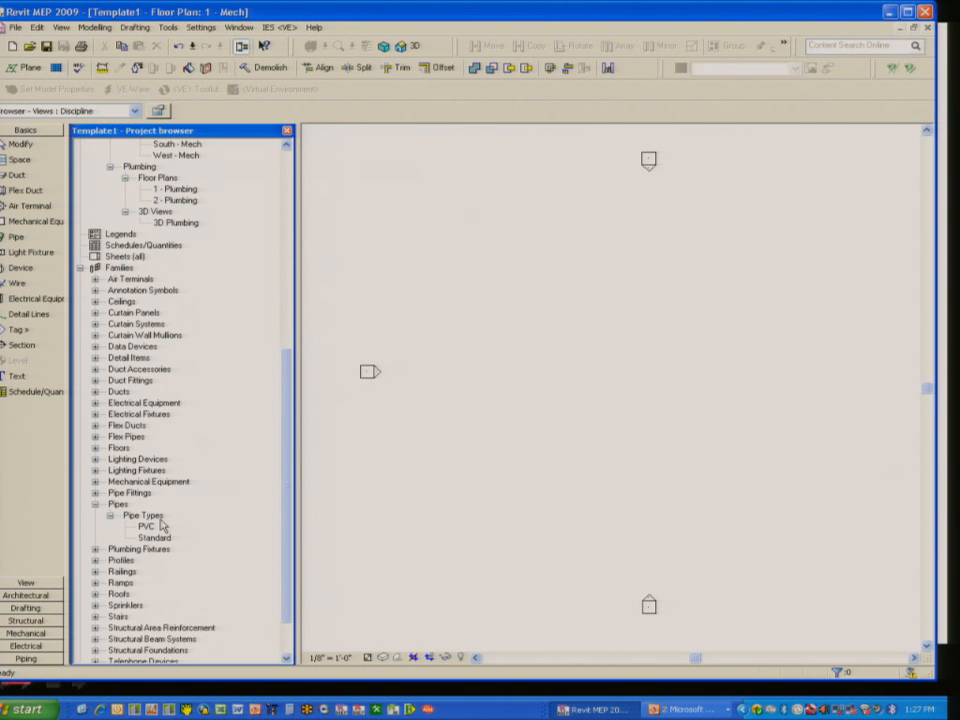
{"action": "right_click", "coordinate": [146, 527]}
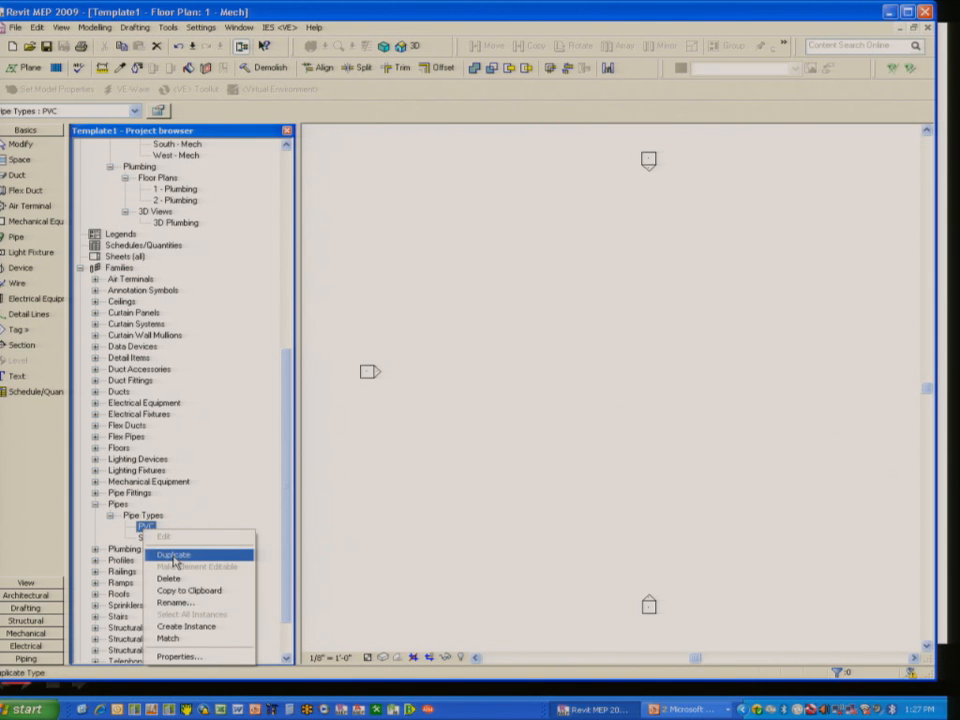
{"action": "left_click", "coordinate": [174, 556]}
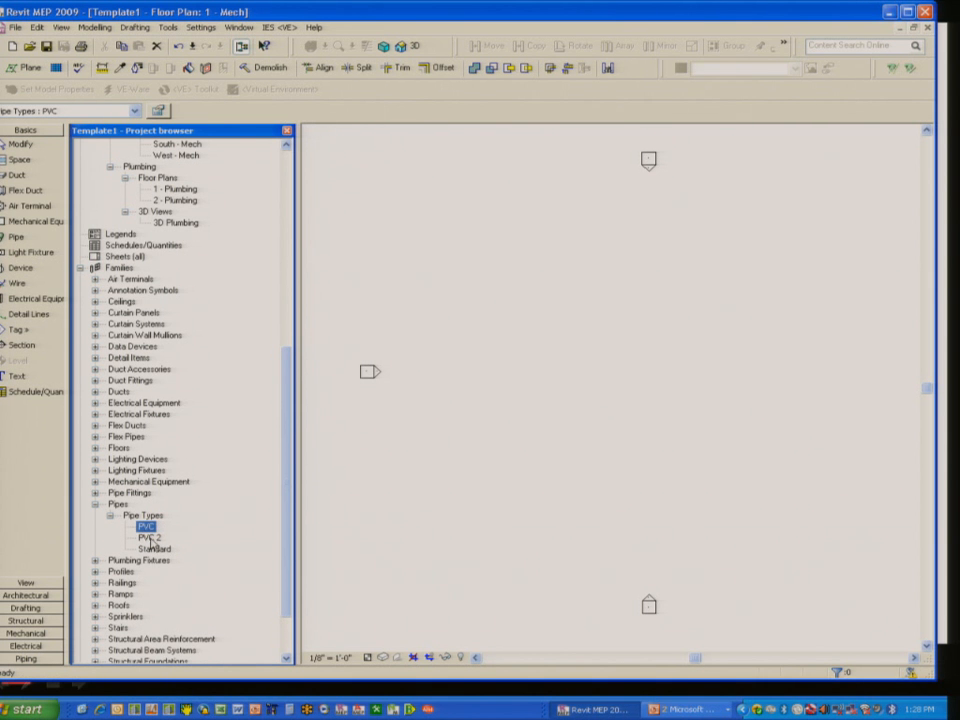
Rename the duplicated PVC pipe type as Plastic - Sanitary Grey Water
{"action": "right_click", "coordinate": [150, 539]}
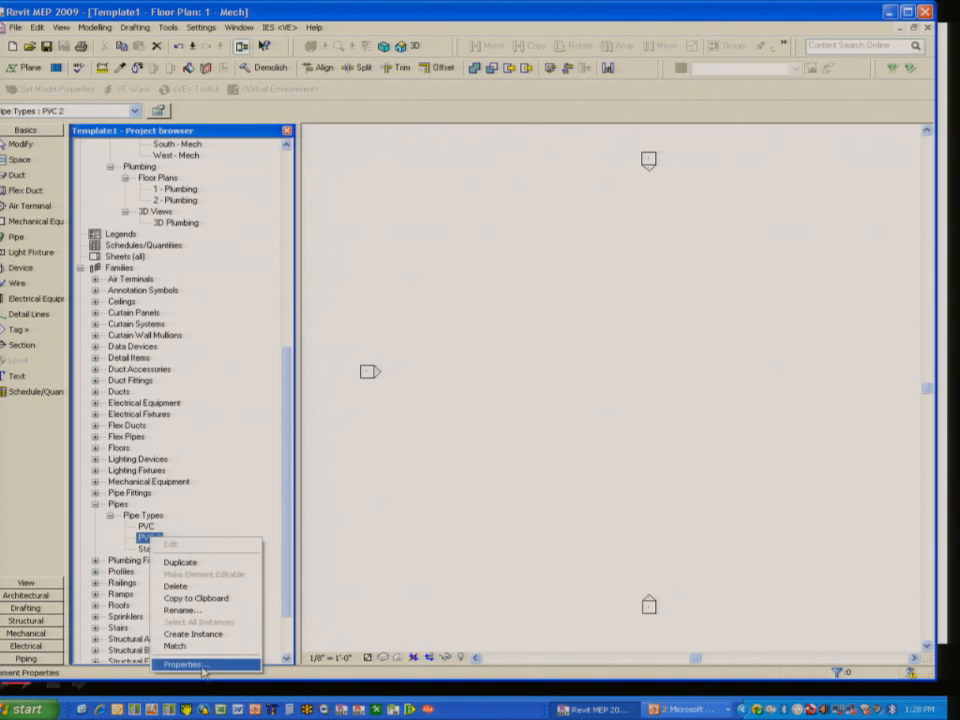
{"action": "left_click", "coordinate": [200, 610]}
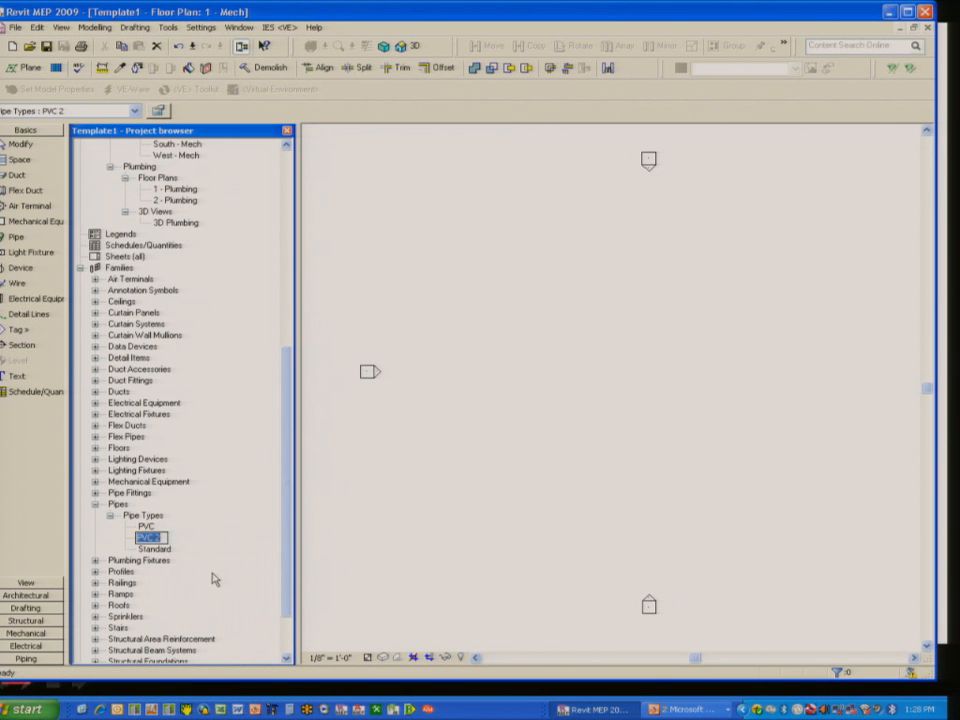
{"action": "type", "text": "Plast"}
{"action": "type", "text": "c"}
{"action": "key", "text": "BackSpace"}
{"action": "key", "text": "BackSpace"}
{"action": "key", "text": "BackSpace"}
{"action": "type", "text": "stic - Sanita"}
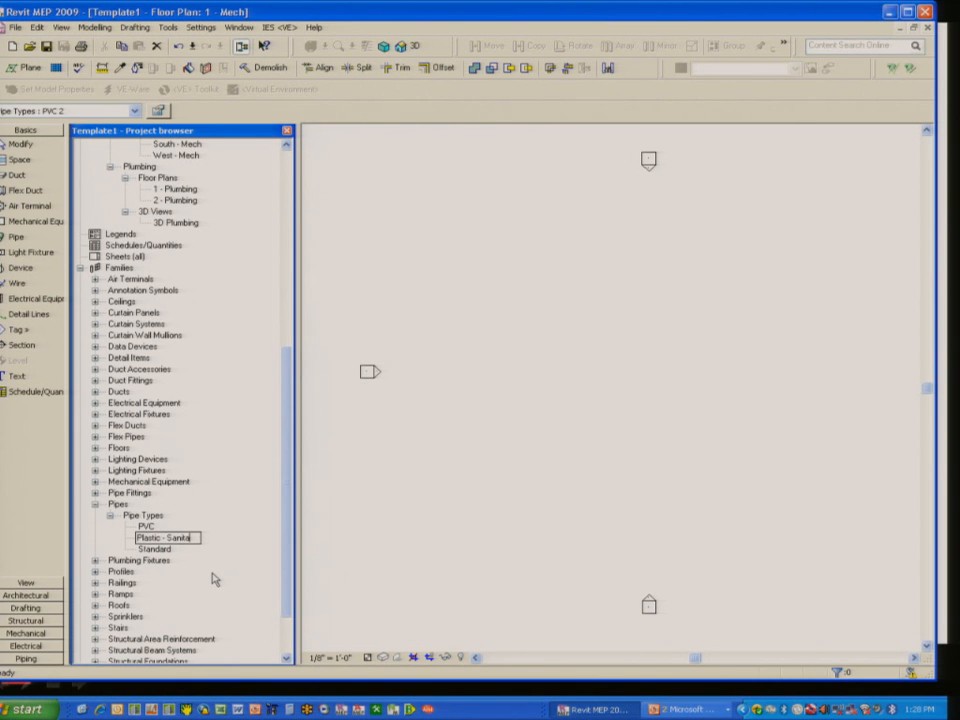
{"action": "type", "text": "ry Grey Water"}
{"action": "key", "text": "Return"}
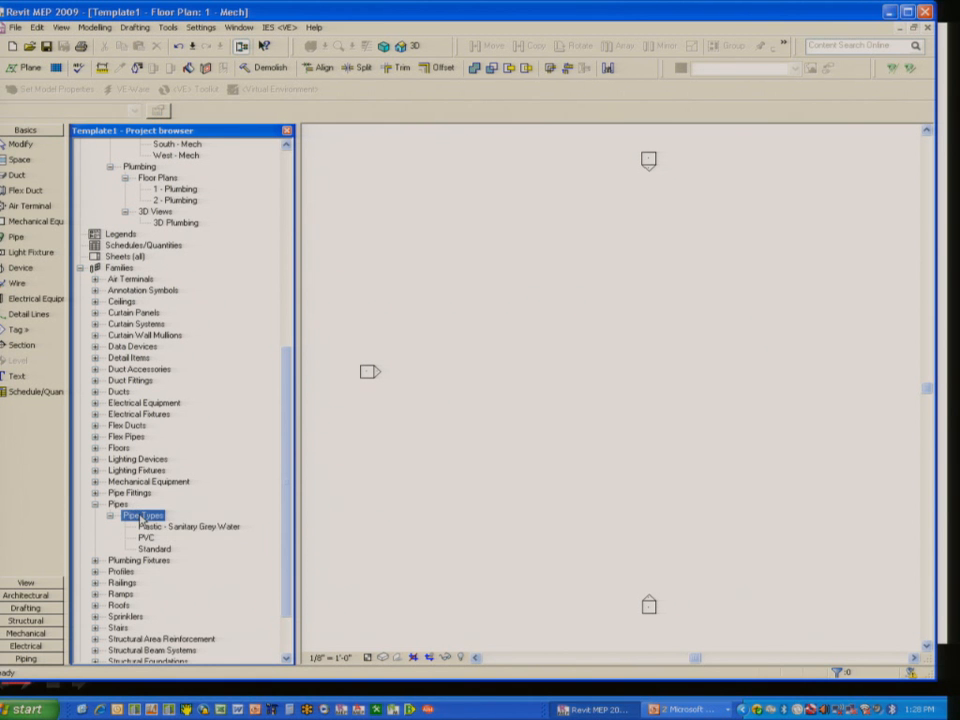
Set the Type Mark of the Plastic - Sanitary Grey Water pipe type to SGW, keeping Pipe Bend - PVC: Standard as its elbow
{"action": "left_click", "coordinate": [152, 528]}
{"action": "right_click", "coordinate": [155, 530]}
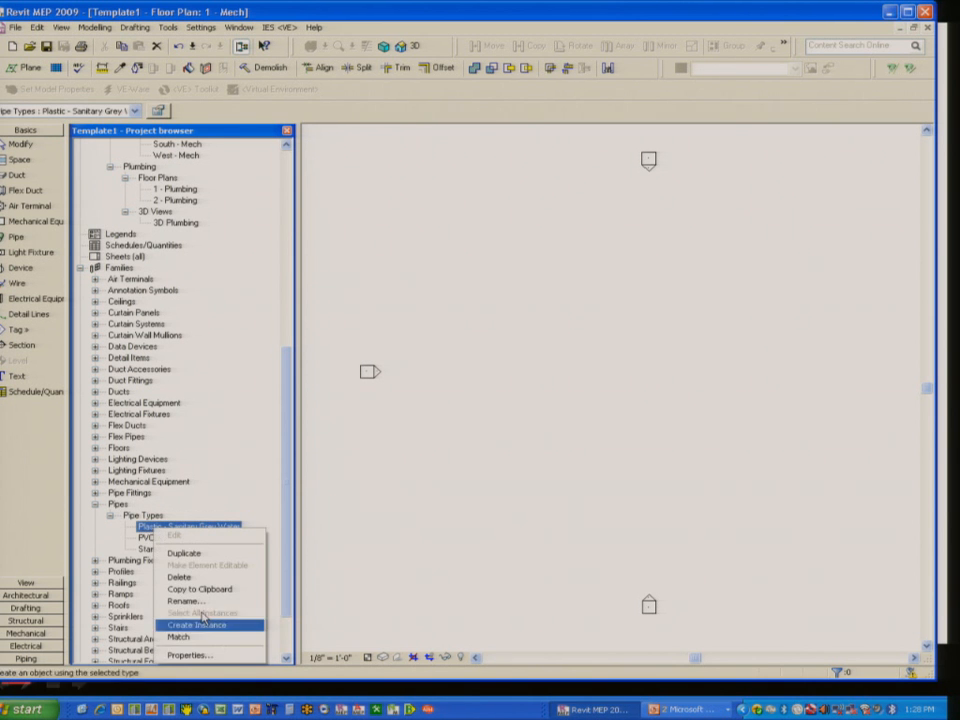
{"action": "left_click", "coordinate": [212, 655]}
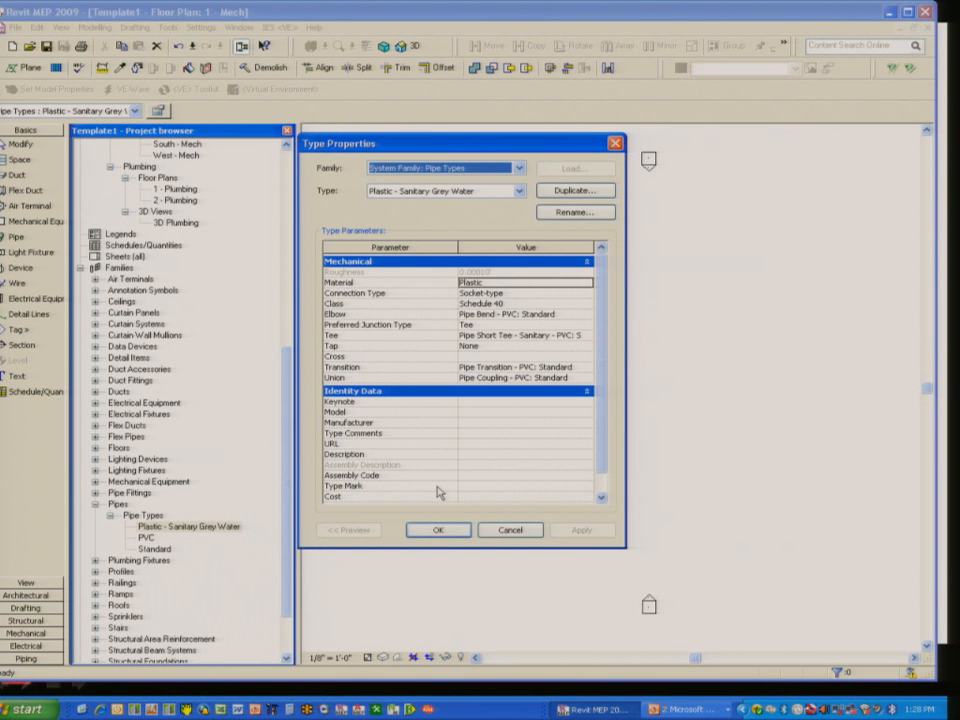
{"action": "left_click", "coordinate": [470, 486]}
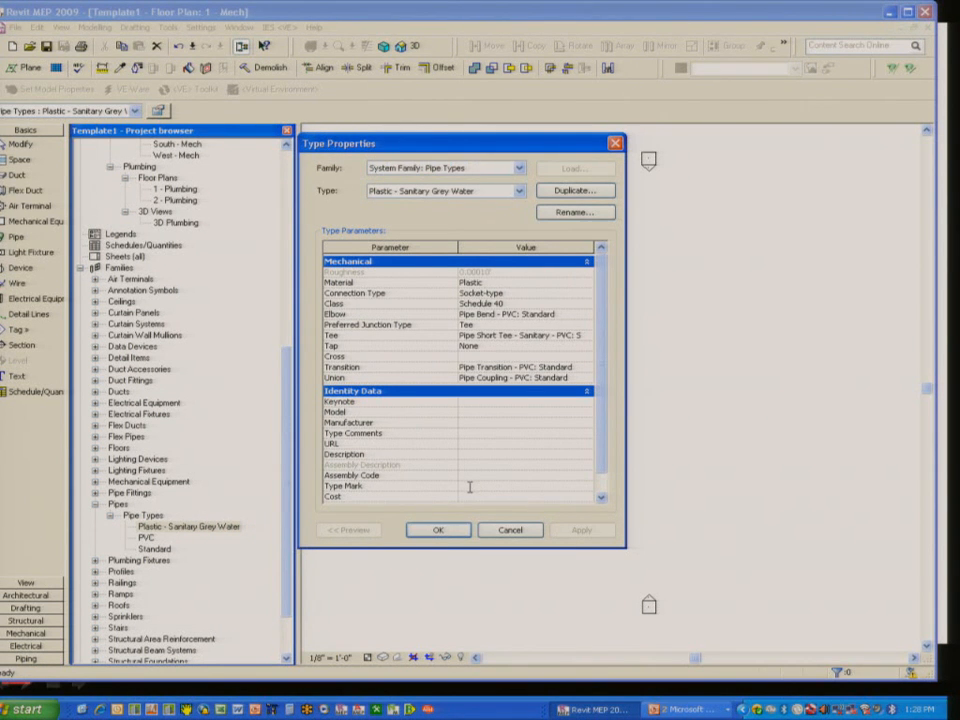
{"action": "type", "text": "SGW"}
{"action": "left_click", "coordinate": [566, 317]}
{"action": "left_click", "coordinate": [586, 316]}
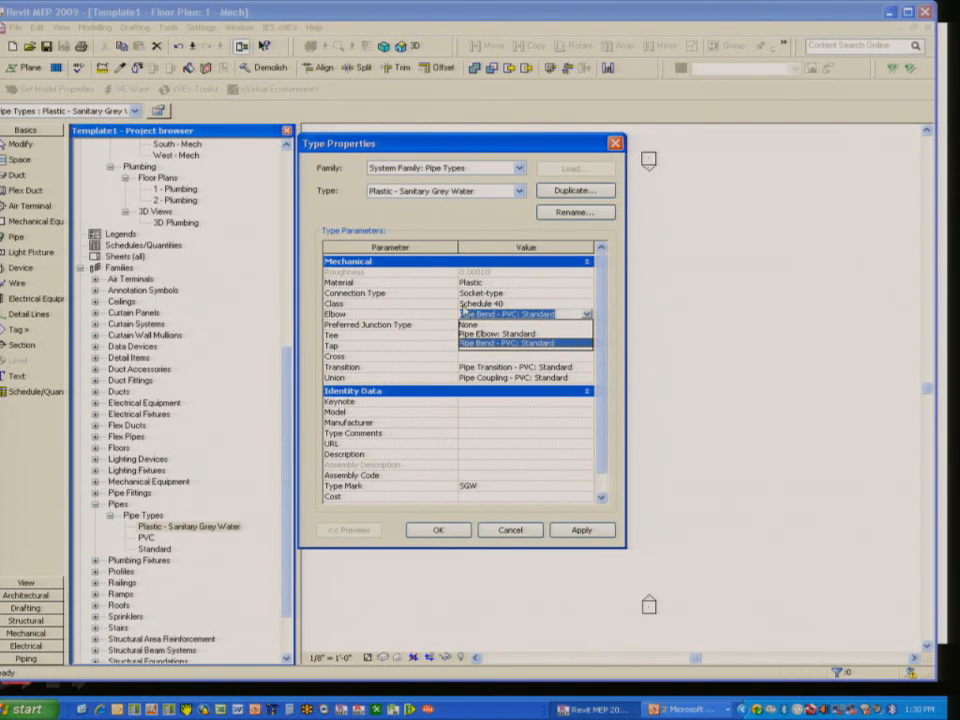
{"action": "left_click", "coordinate": [449, 533]}
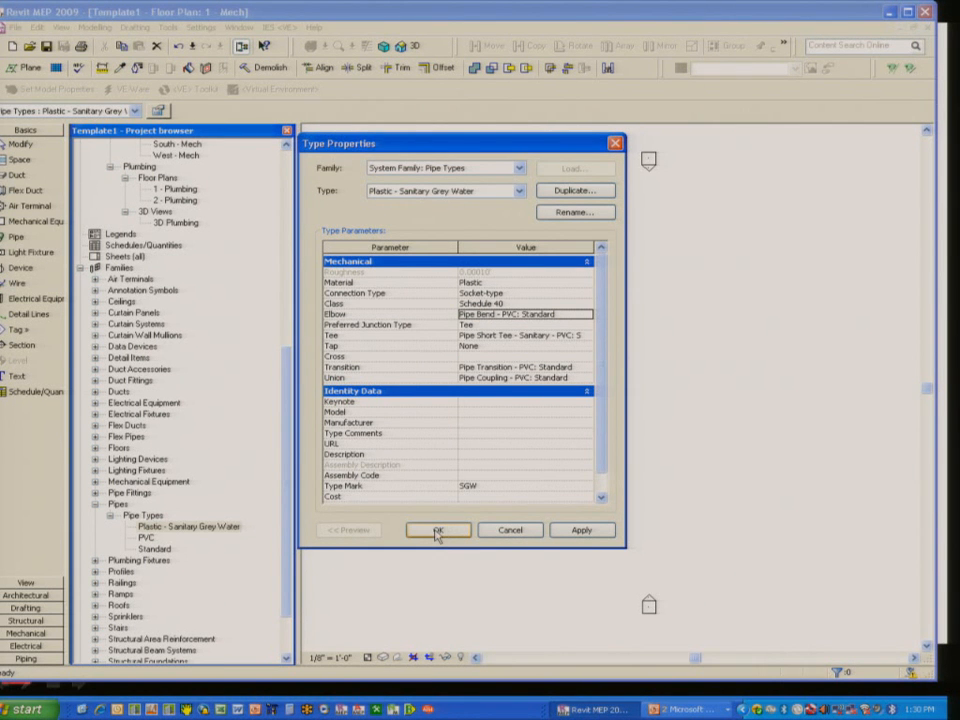
{"action": "left_click", "coordinate": [440, 535]}
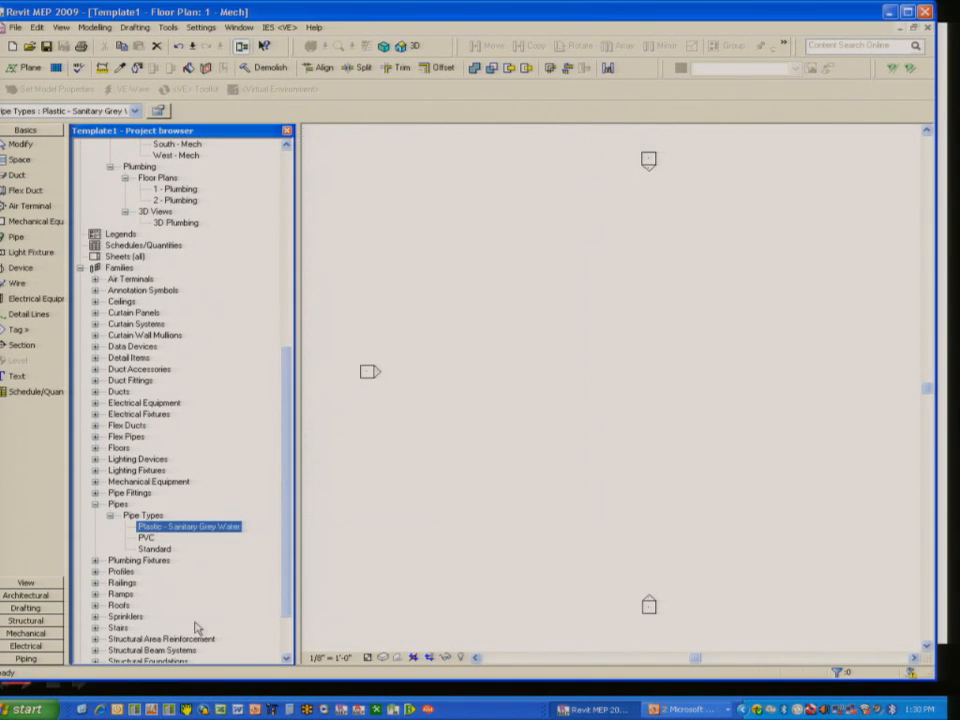
Switch to a new Windows Explorer window and widen its folder tree
{"action": "right_click", "coordinate": [22, 710]}
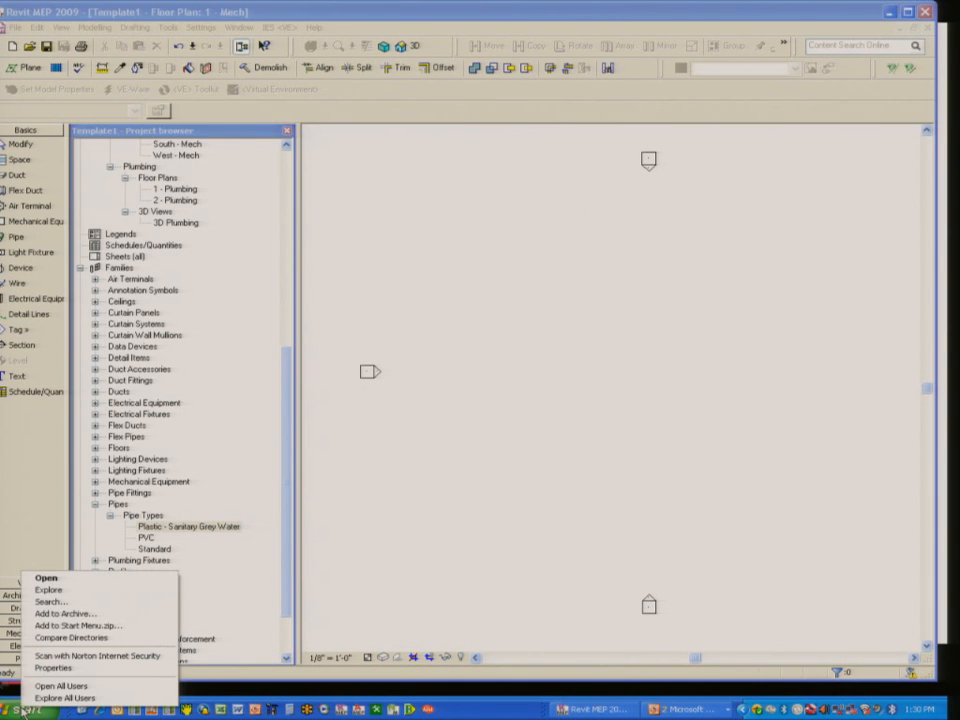
{"action": "left_click", "coordinate": [48, 589]}
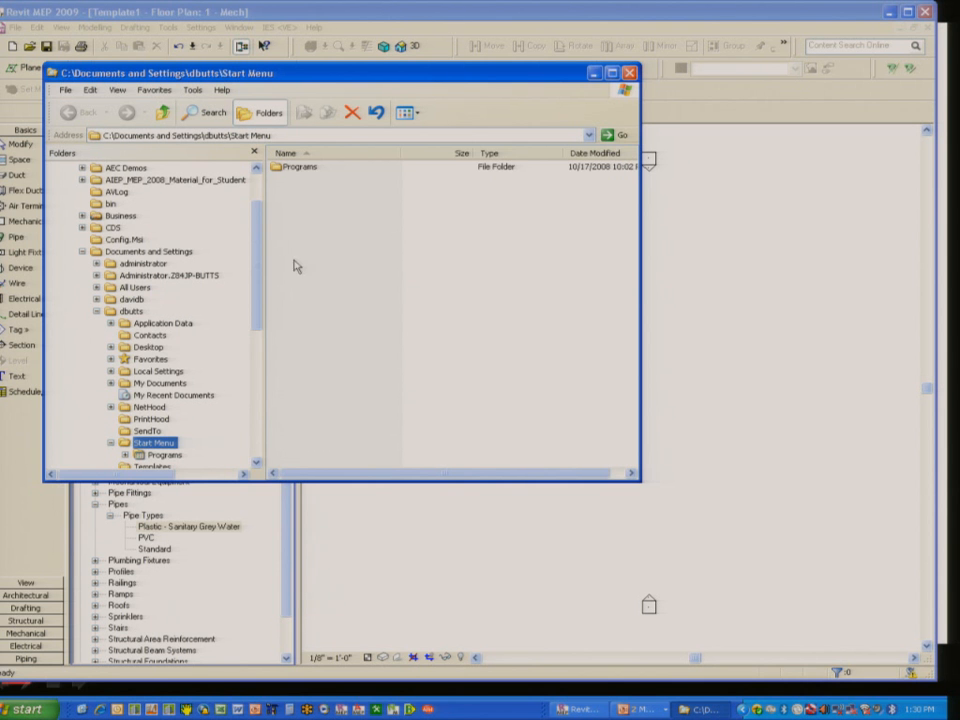
{"action": "left_click_drag", "start_coordinate": [266, 253], "coordinate": [325, 377]}
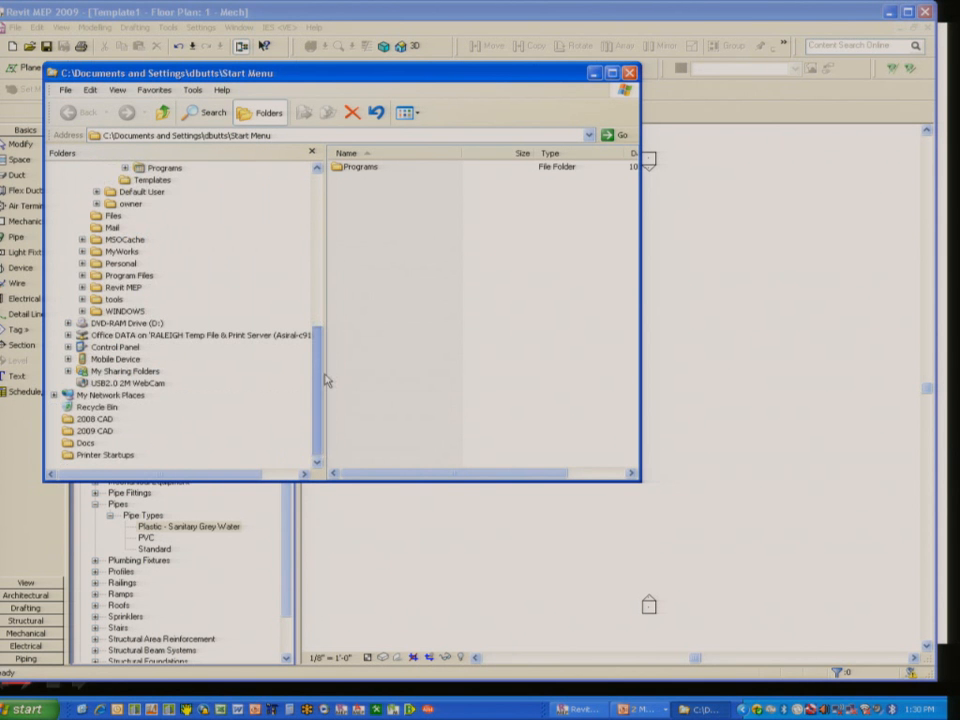
{"action": "left_click", "coordinate": [83, 276]}
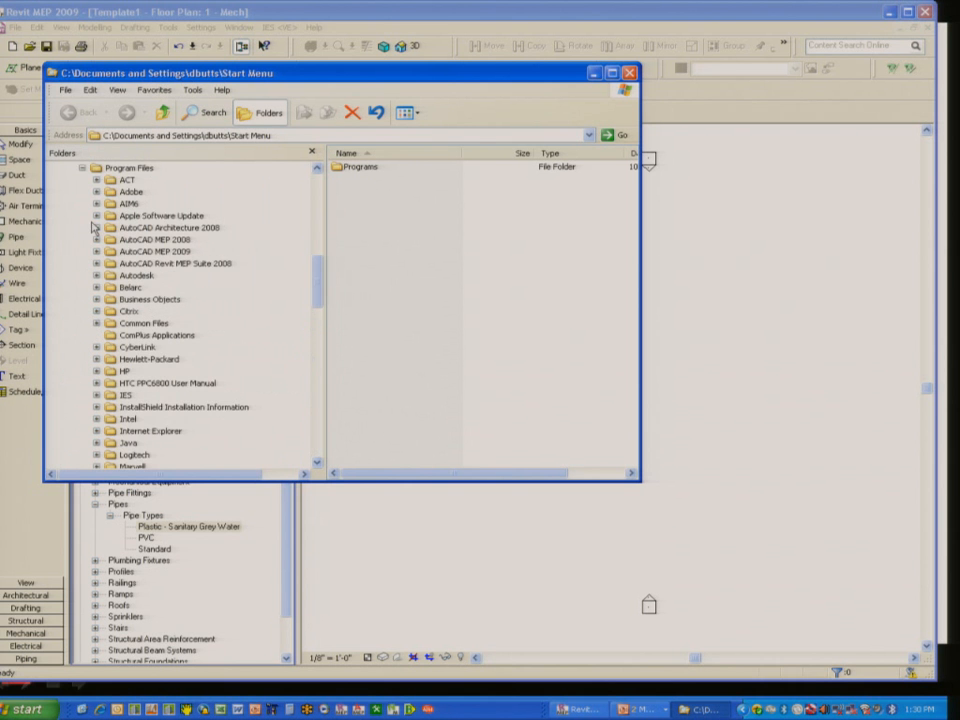
{"action": "left_click_drag", "start_coordinate": [321, 274], "coordinate": [273, 376]}
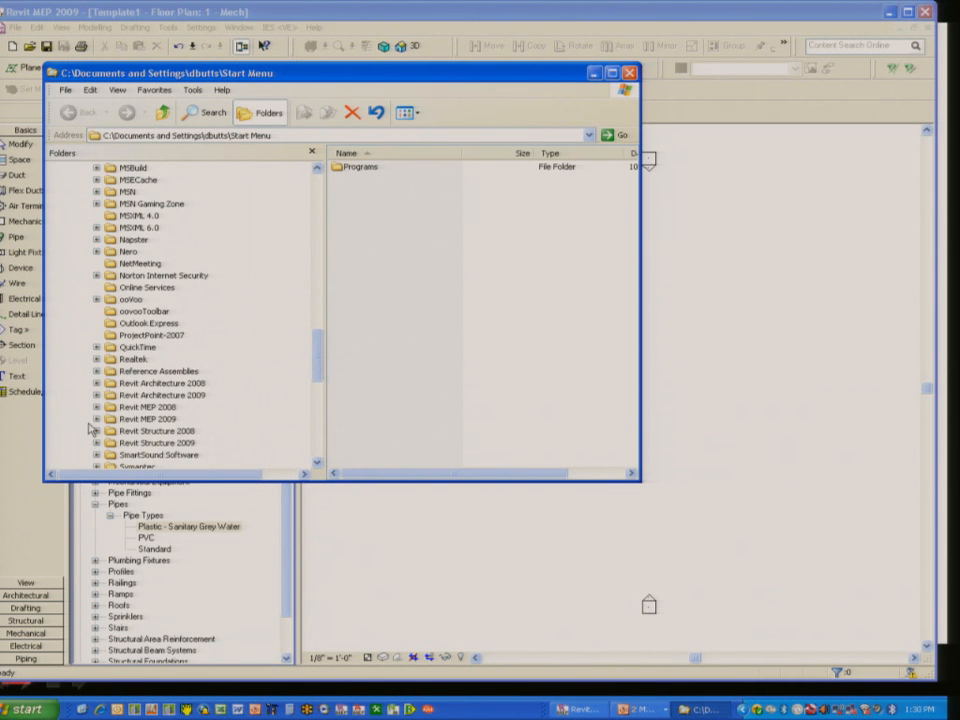
{"action": "left_click", "coordinate": [97, 419]}
{"action": "left_click", "coordinate": [111, 431]}
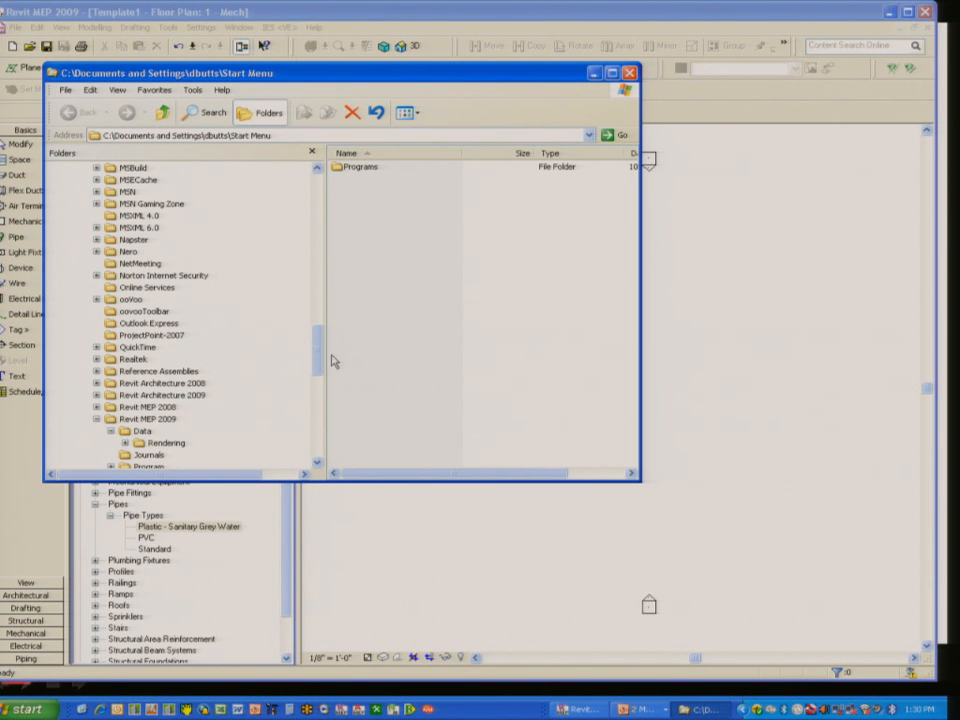
{"action": "left_click_drag", "start_coordinate": [319, 345], "coordinate": [317, 208]}
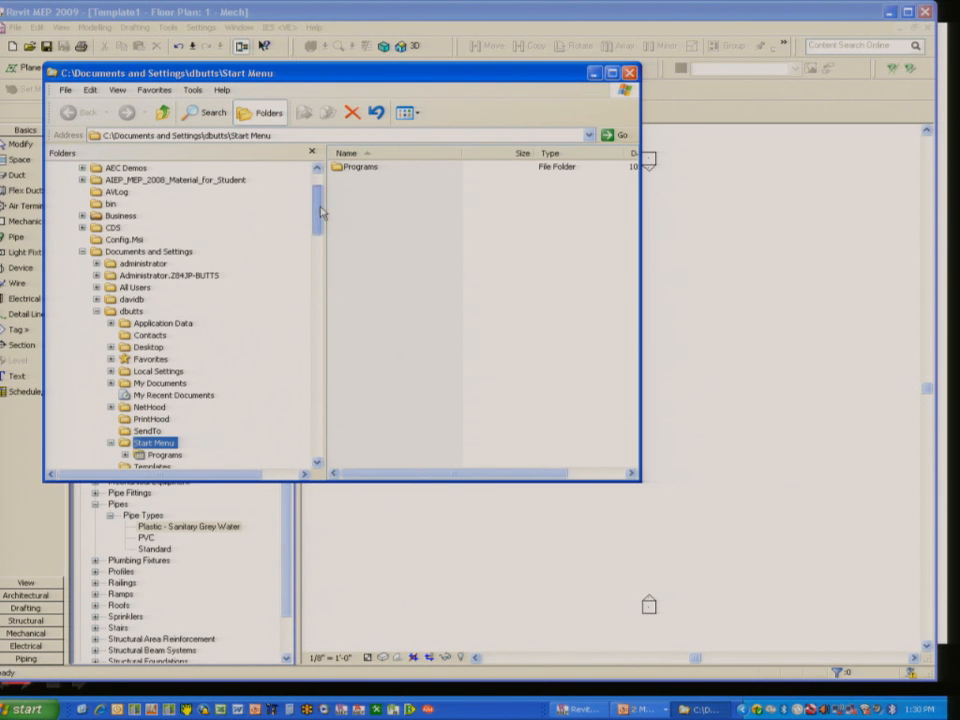
Expand the All Users folder tree through Application Data and Autodesk down to the RME 2009 folder
{"action": "left_click", "coordinate": [97, 287]}
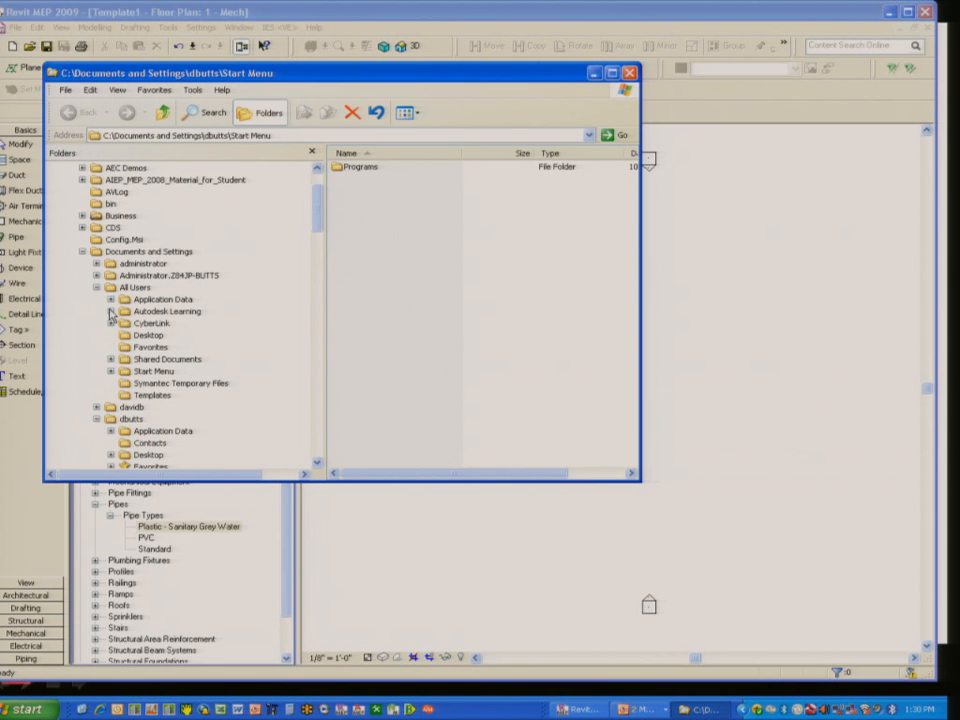
{"action": "left_click", "coordinate": [111, 299]}
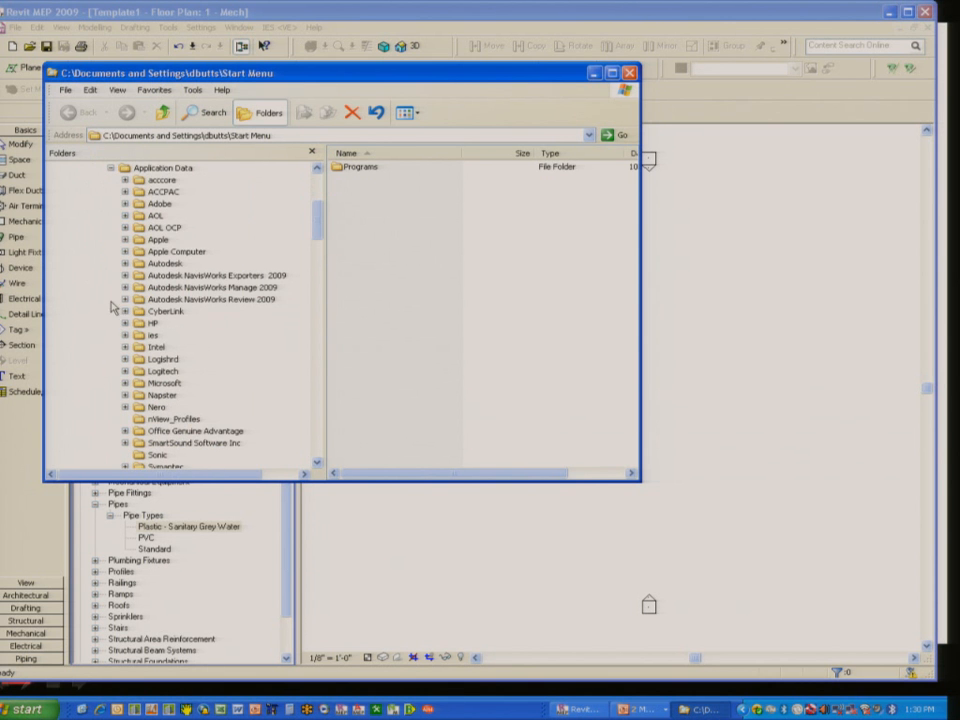
{"action": "scroll", "coordinate": [336, 261], "scroll_direction": "down", "scroll_amount": 8}
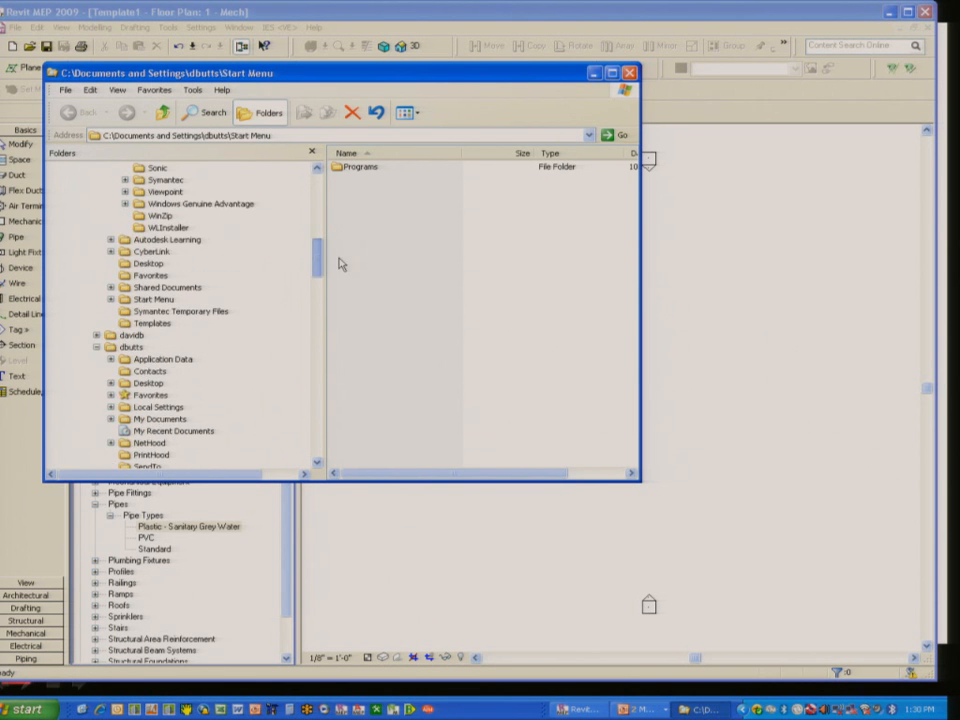
{"action": "scroll", "coordinate": [336, 260], "scroll_direction": "up", "scroll_amount": 3}
{"action": "scroll", "coordinate": [330, 247], "scroll_direction": "up", "scroll_amount": 5}
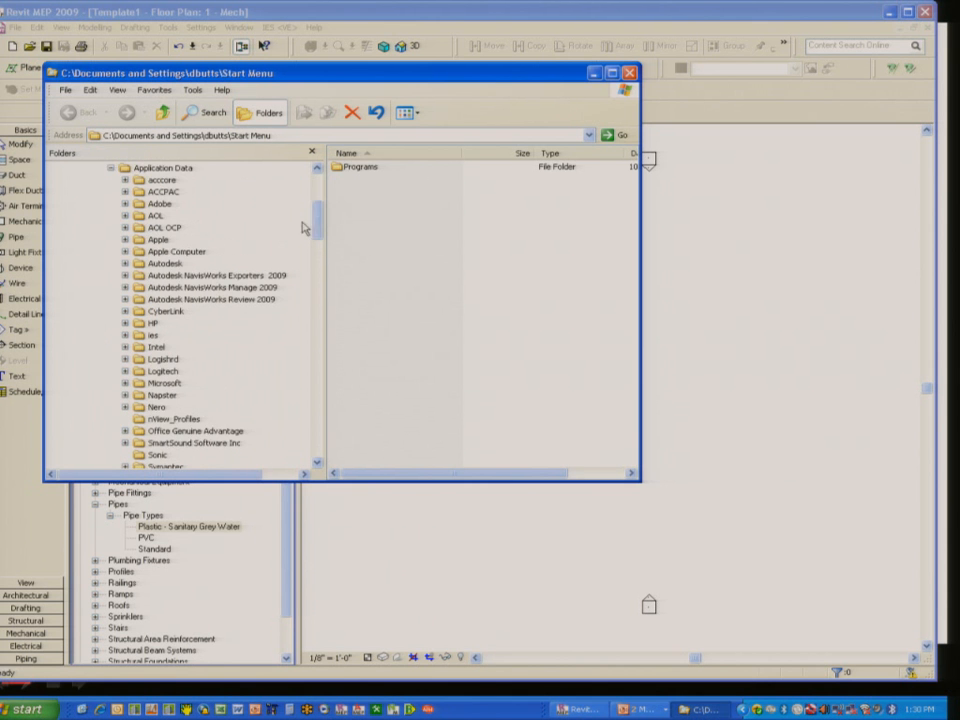
{"action": "left_click", "coordinate": [125, 266]}
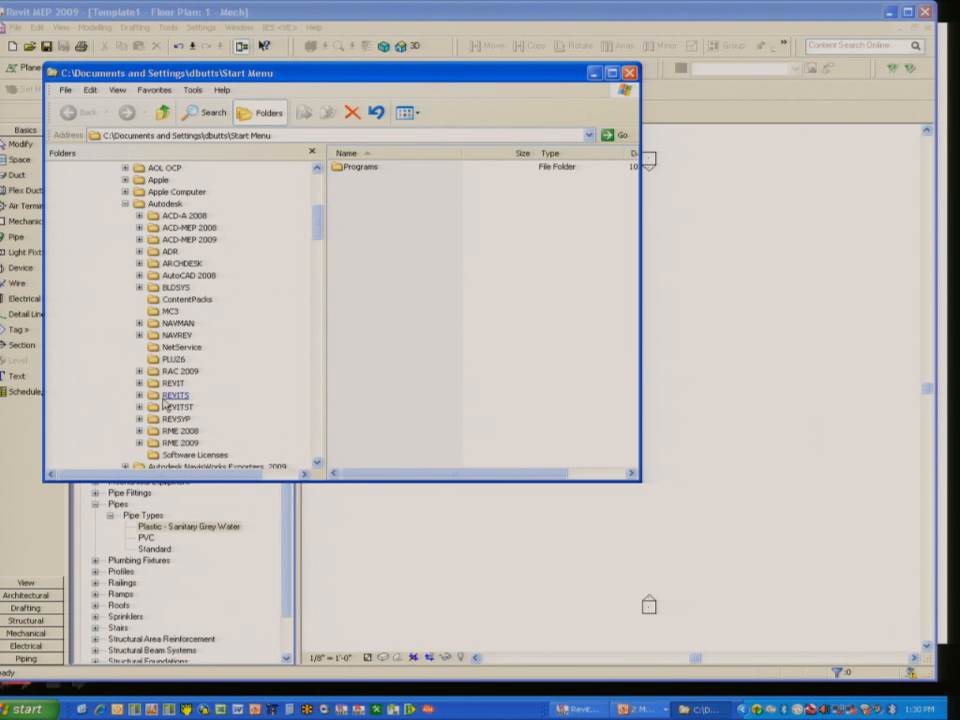
{"action": "left_click", "coordinate": [139, 443]}
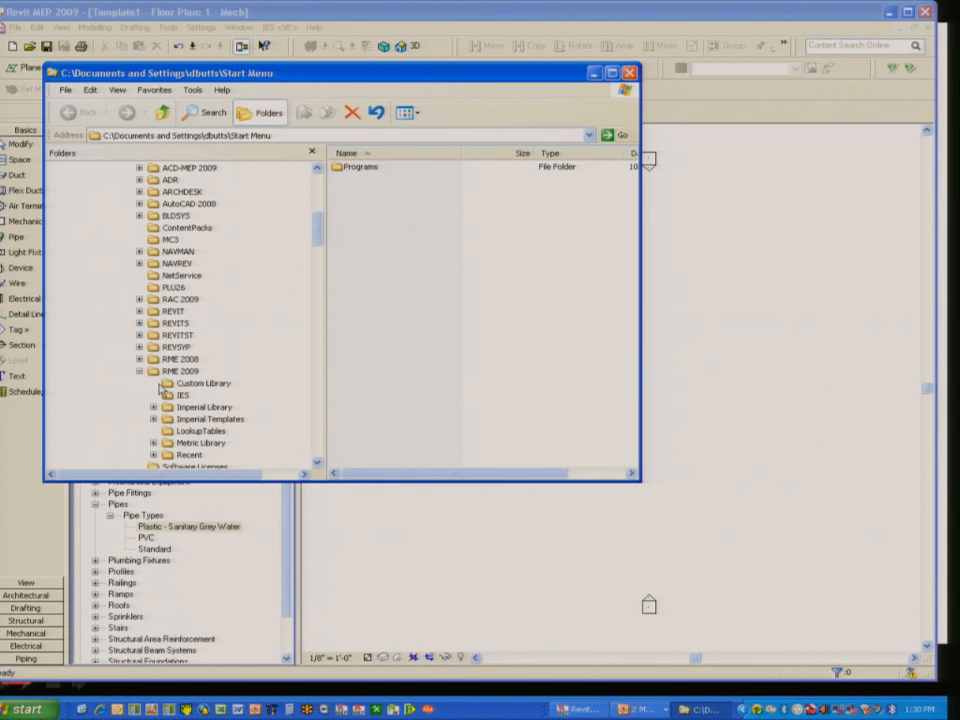
Open the Elbows folder under Imperial Library, Pipe, Fittings within RME 2009
{"action": "left_click", "coordinate": [154, 408]}
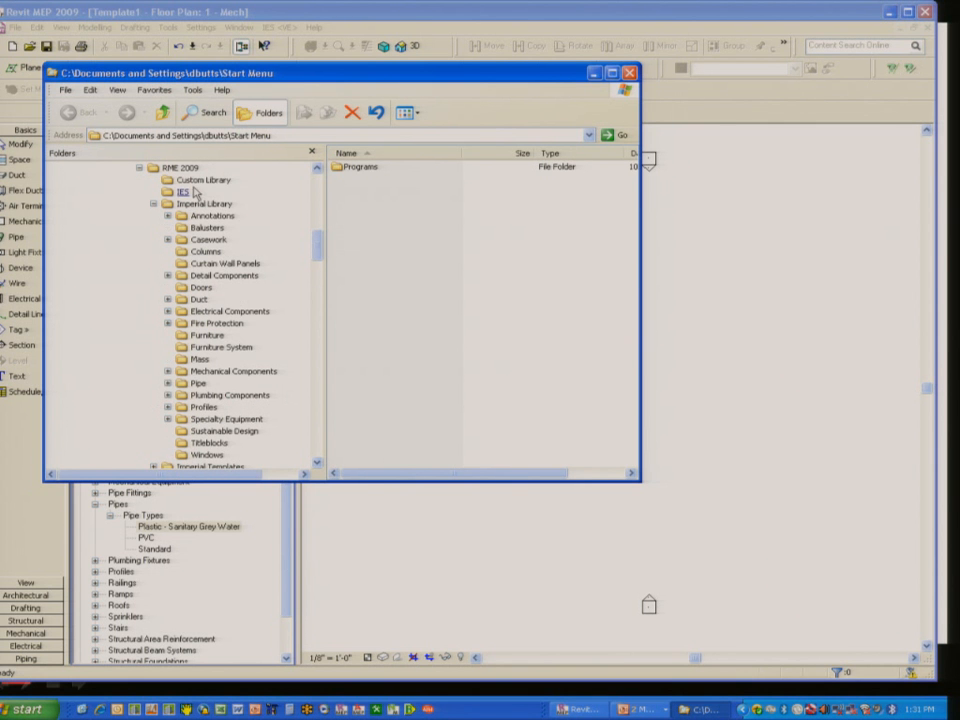
{"action": "left_click", "coordinate": [168, 384]}
{"action": "left_click", "coordinate": [182, 407]}
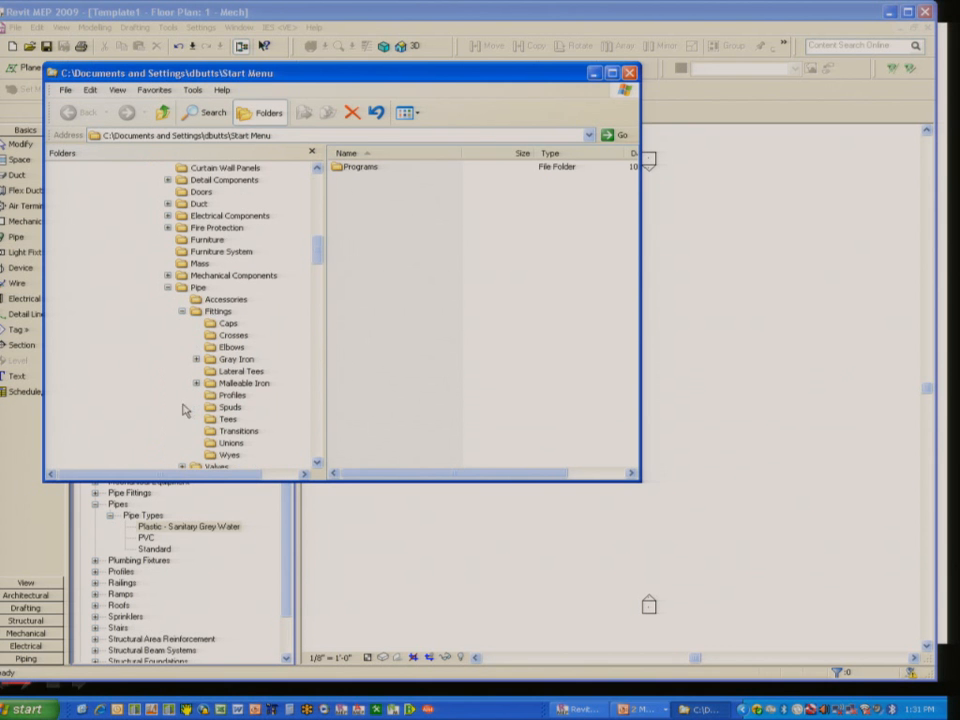
{"action": "left_click", "coordinate": [218, 313]}
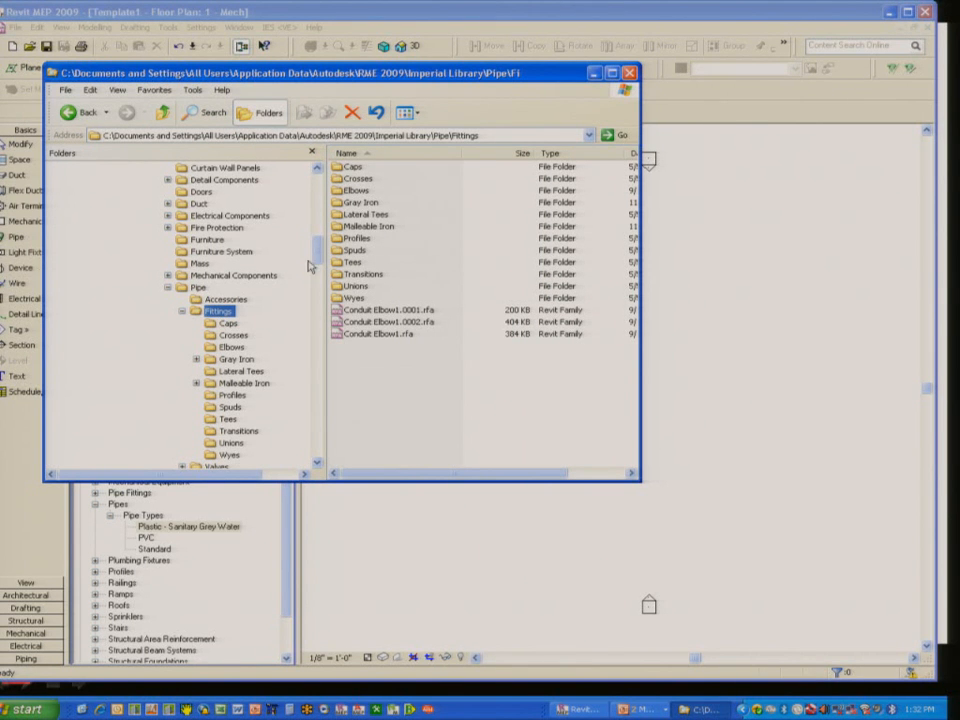
{"action": "double_click", "coordinate": [352, 190]}
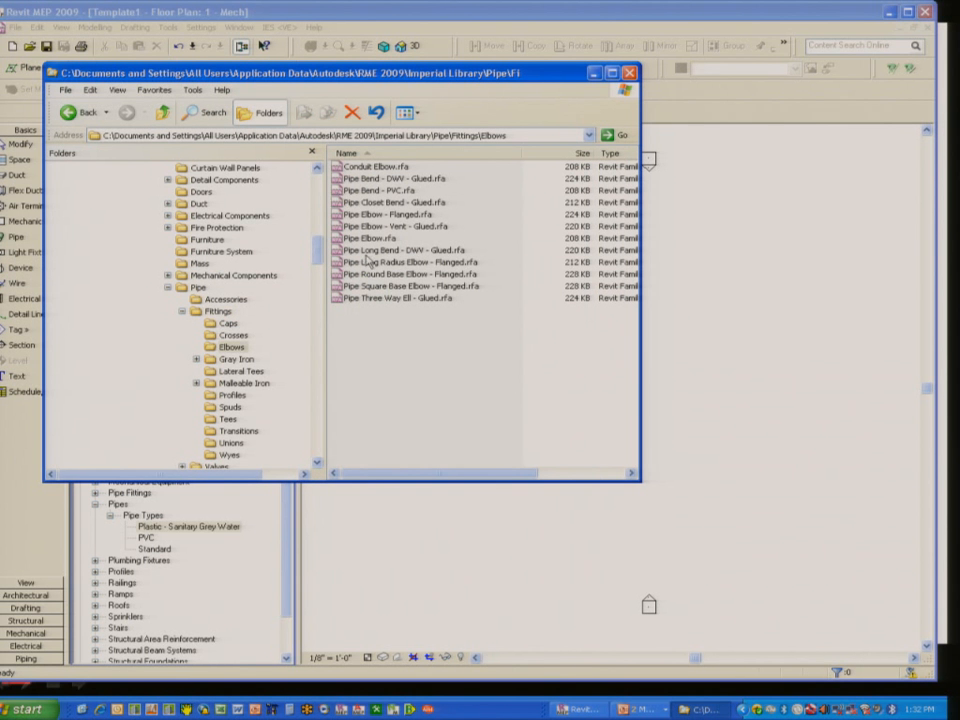
Load Pipe Bend - PVC and all the glued elbow families from the Elbows folder into the current project, overwriting versions already loaded
{"action": "left_click", "coordinate": [360, 179]}
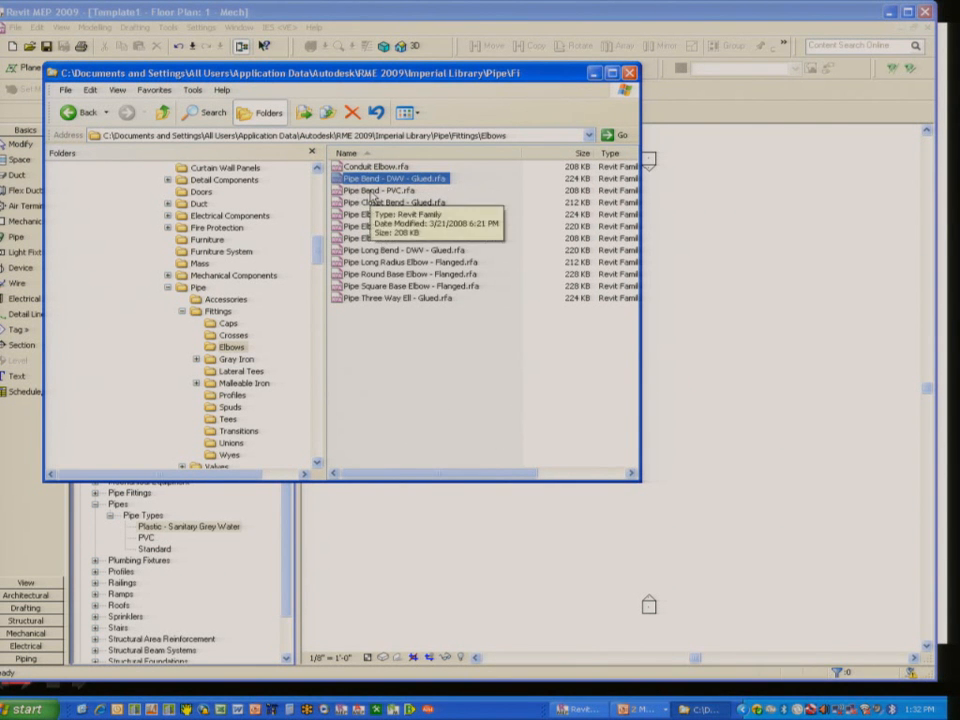
{"action": "left_click", "coordinate": [370, 190], "text": "ctrl"}
{"action": "left_click", "coordinate": [378, 202], "text": "ctrl"}
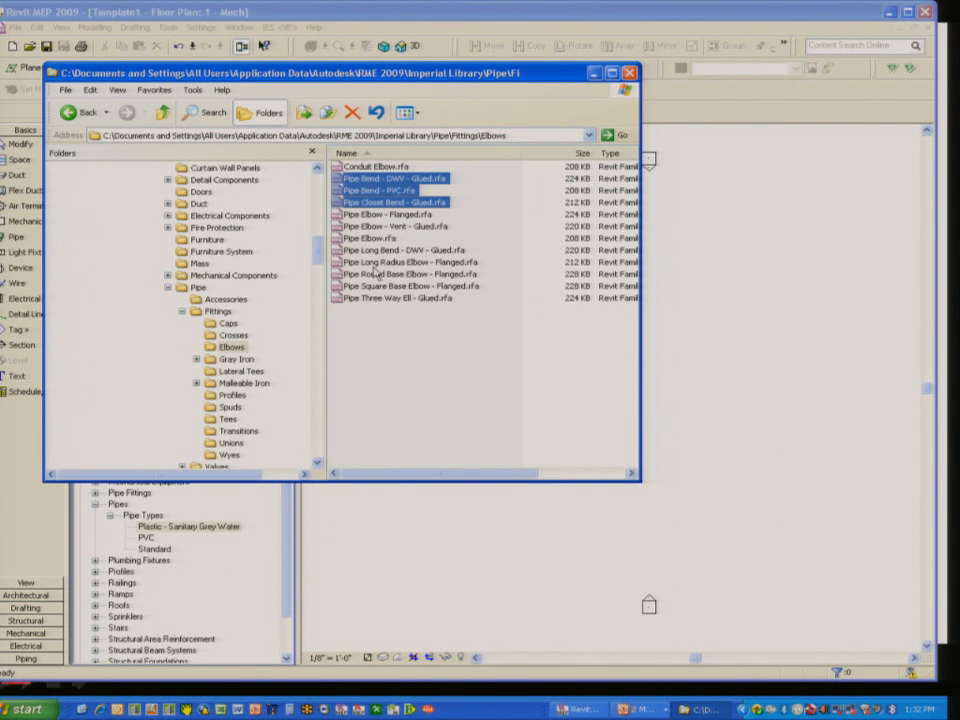
{"action": "left_click", "coordinate": [376, 250], "text": "ctrl"}
{"action": "left_click", "coordinate": [377, 227], "text": "ctrl"}
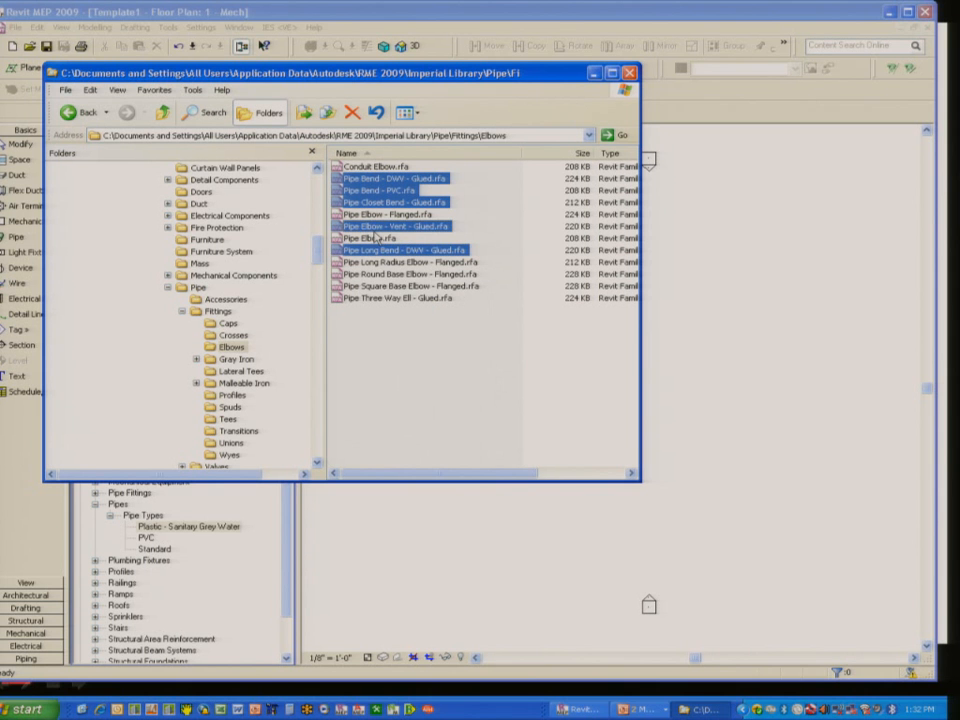
{"action": "left_click", "coordinate": [385, 298], "text": "ctrl"}
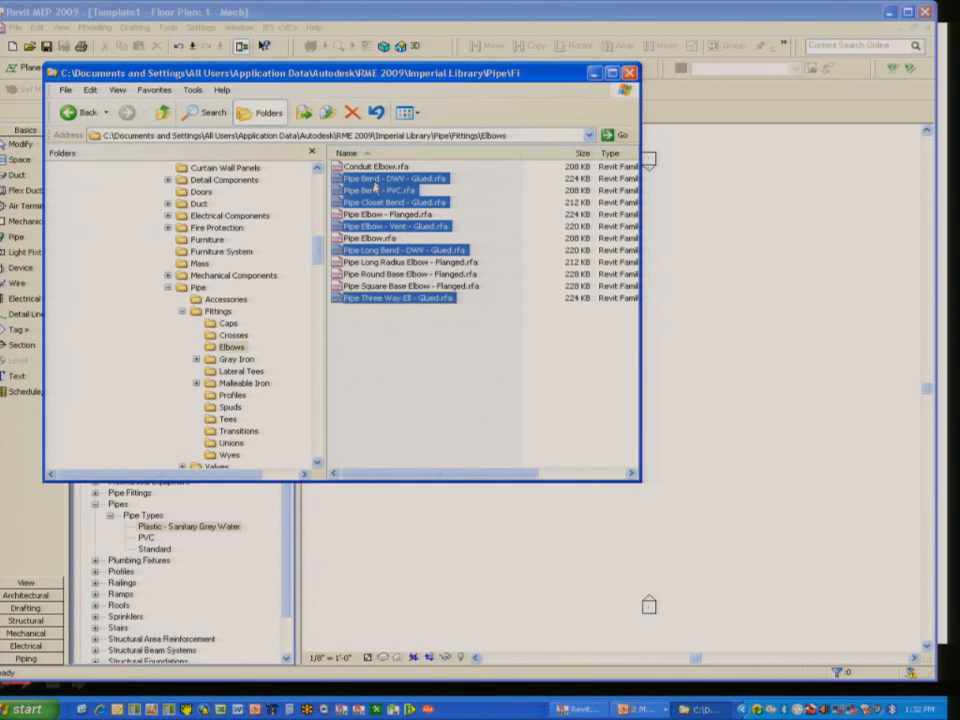
{"action": "mouse_move", "coordinate": [346, 194]}
{"action": "left_mouse_down"}
{"action": "mouse_move", "coordinate": [446, 201]}
{"action": "mouse_move", "coordinate": [741, 278]}
{"action": "left_mouse_up"}
{"action": "left_click", "coordinate": [629, 73]}
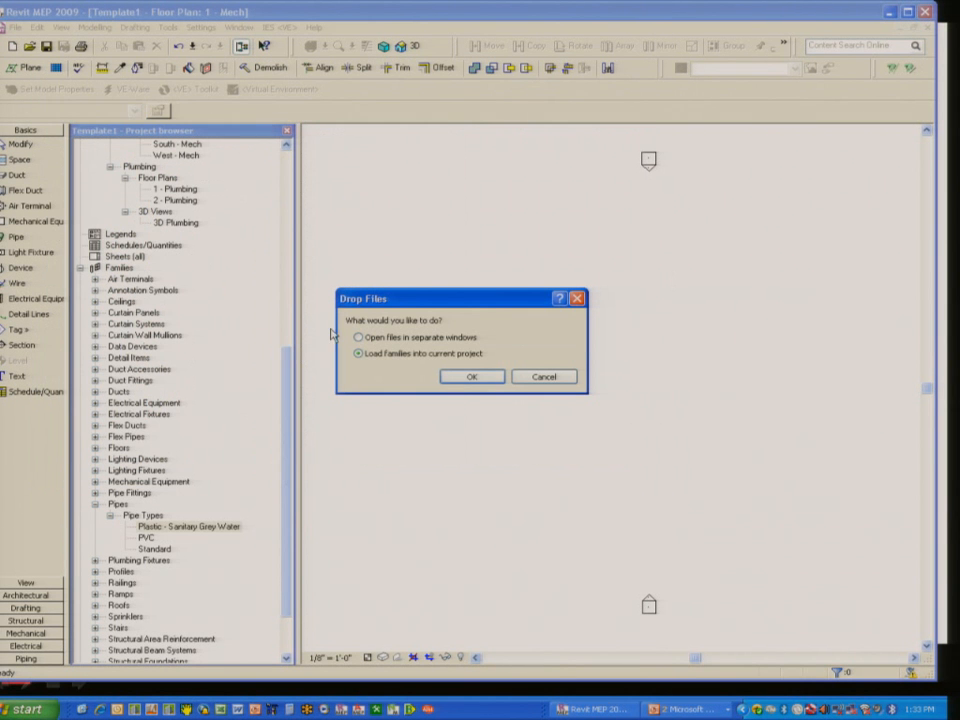
{"action": "left_click", "coordinate": [462, 377]}
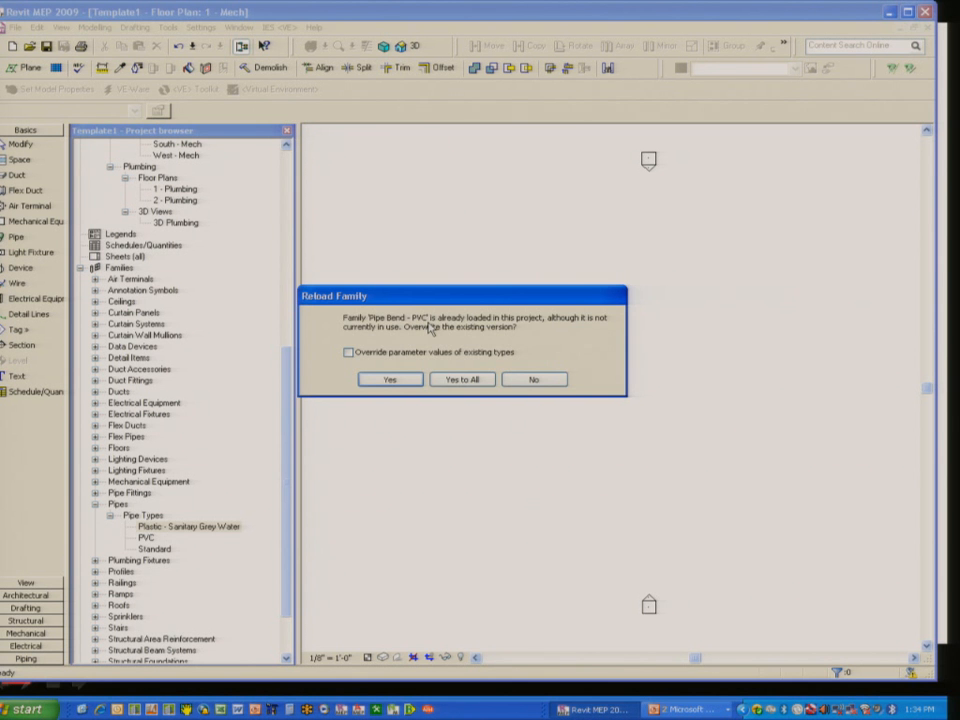
{"action": "left_click", "coordinate": [465, 380]}
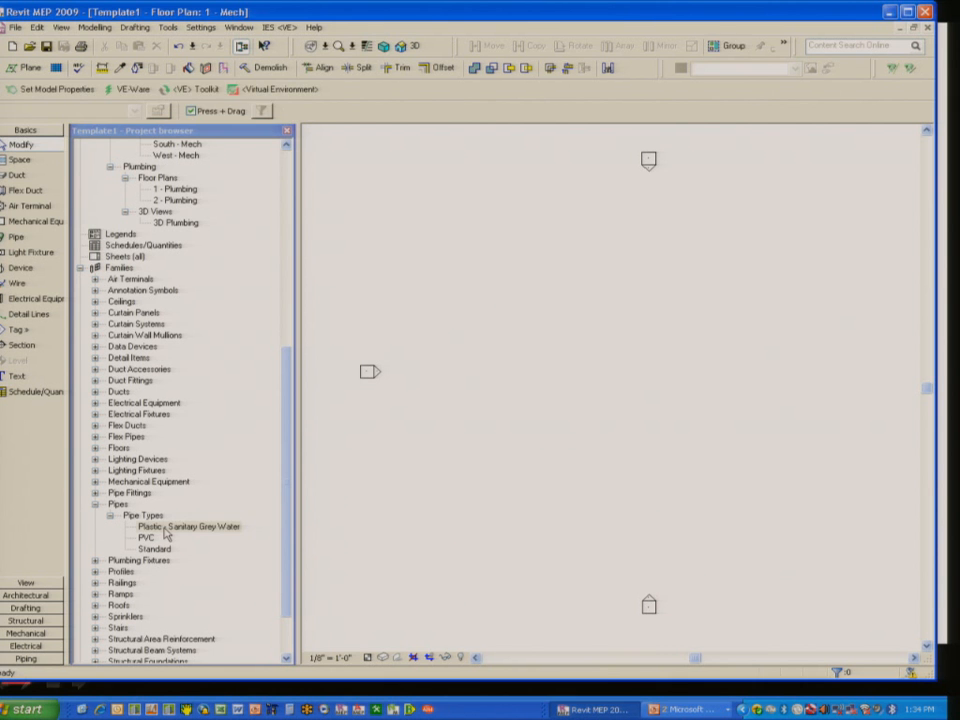
Set the elbow of the Plastic - Sanitary Grey Water pipe type to Pipe Closet Bend - Glued: Standard
{"action": "double_click", "coordinate": [165, 528]}
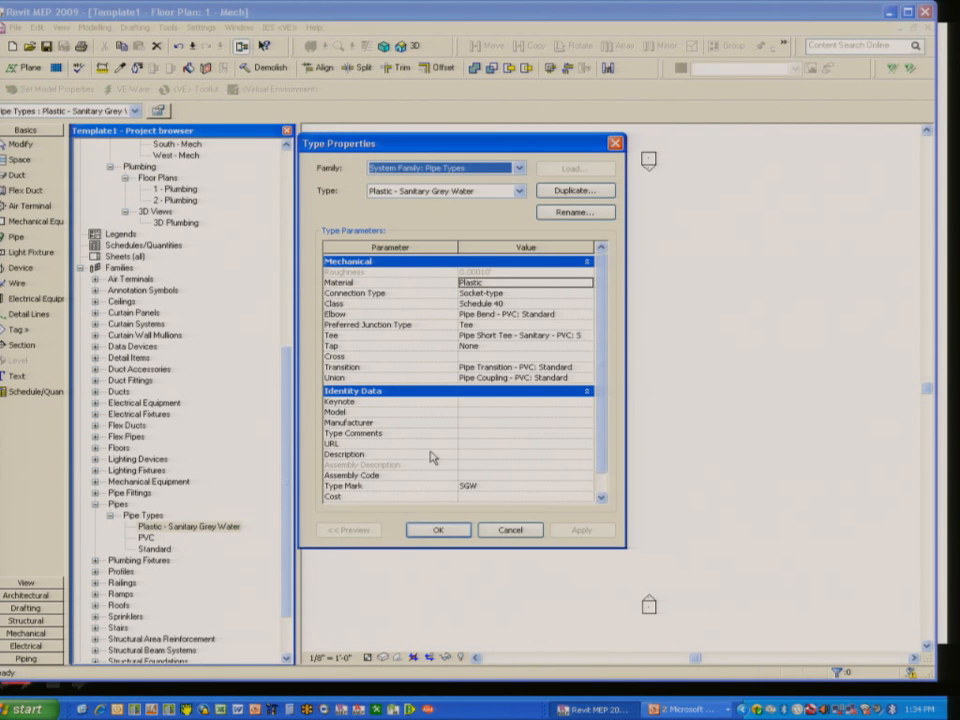
{"action": "left_click", "coordinate": [580, 314]}
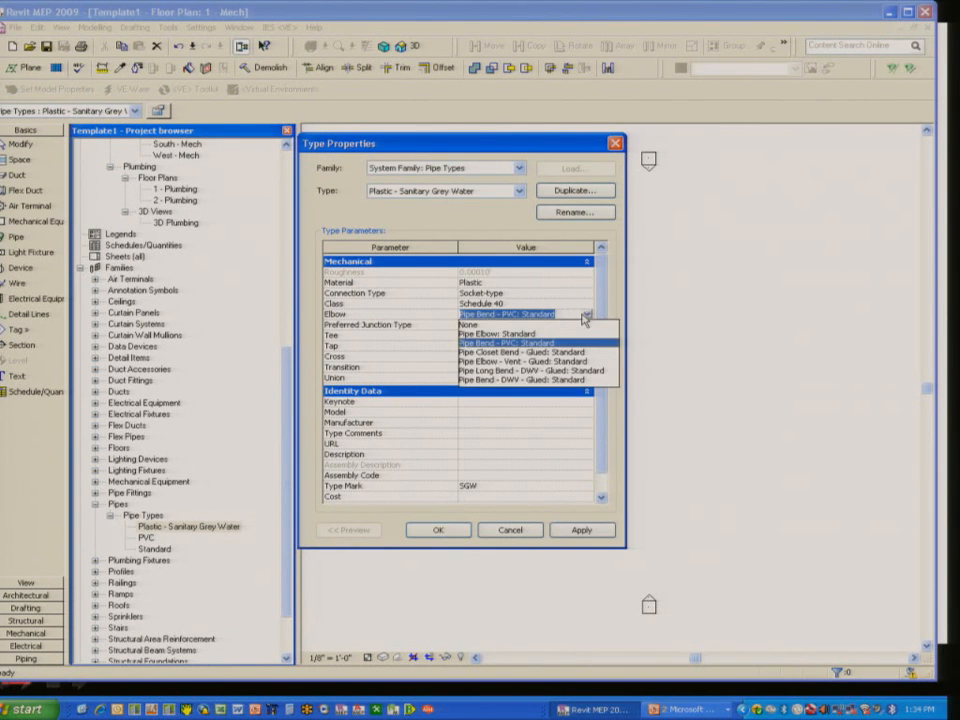
{"action": "left_click", "coordinate": [538, 352]}
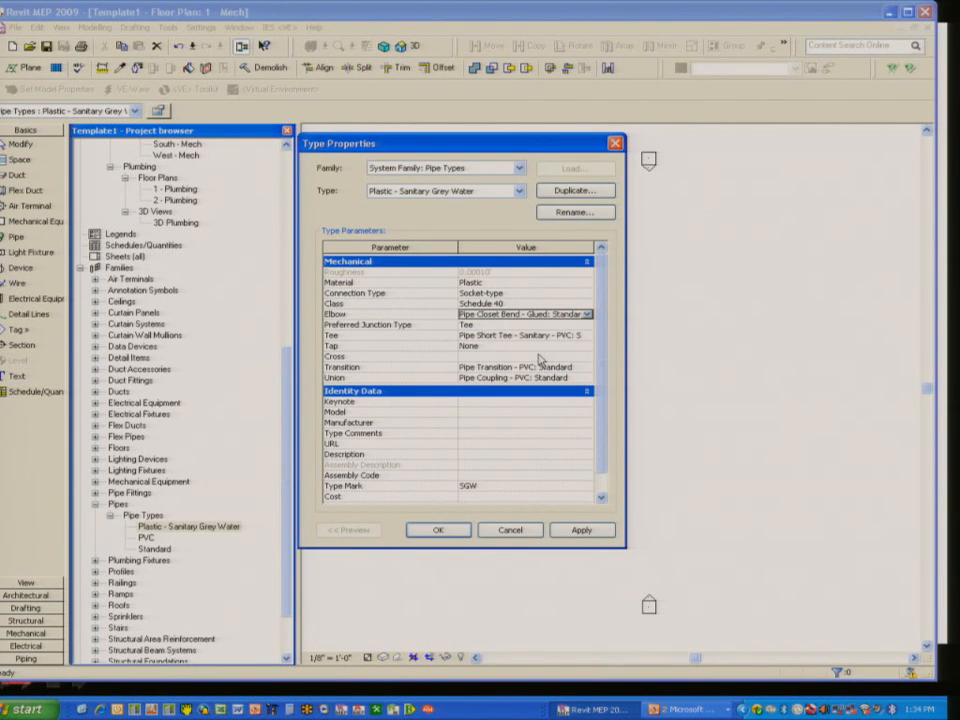
{"action": "left_click", "coordinate": [588, 315]}
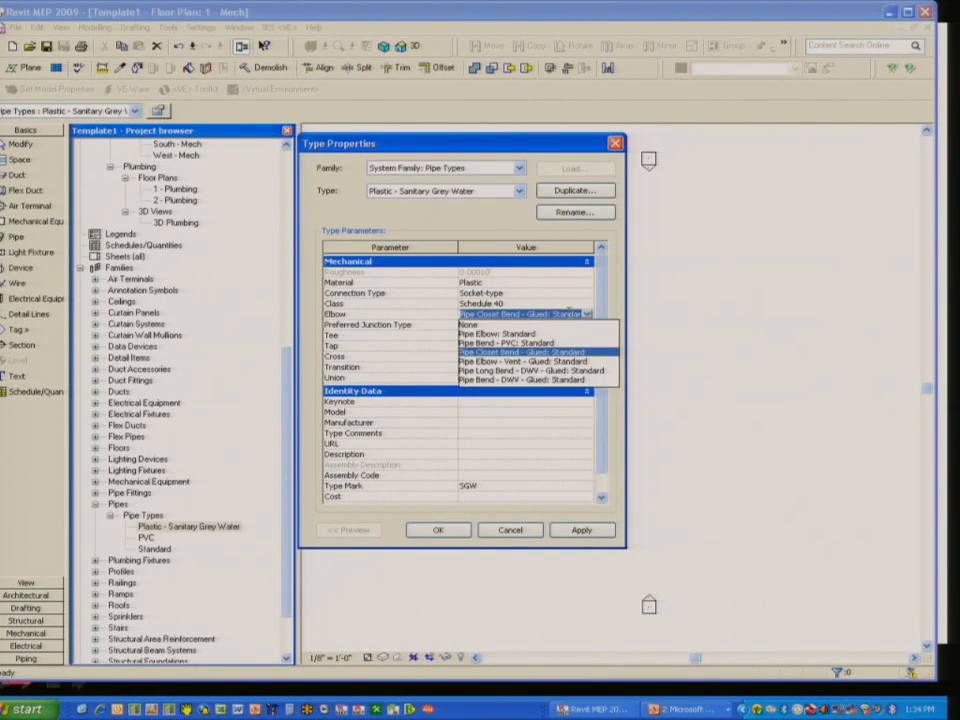
{"action": "left_click", "coordinate": [544, 353]}
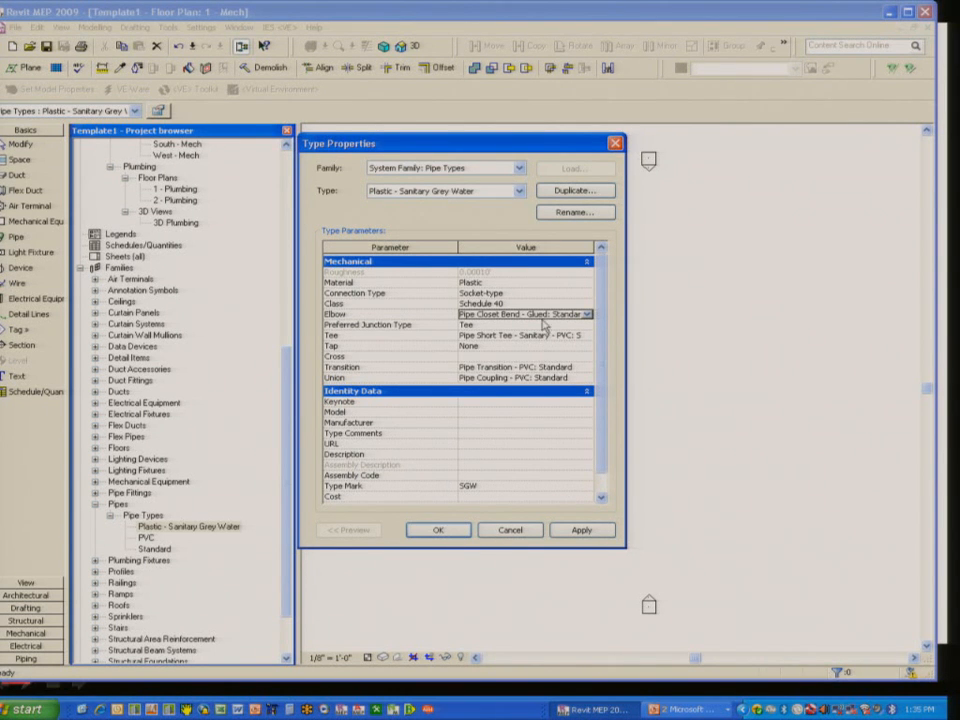
{"action": "left_click", "coordinate": [437, 531]}
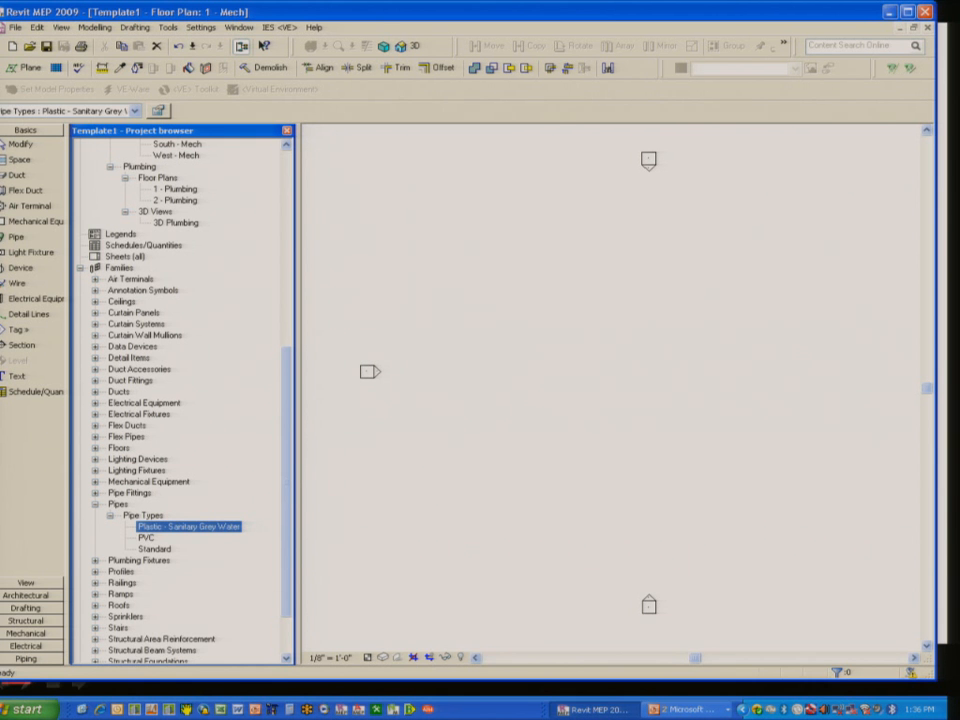
Duplicate the Standard pipe type and rename the copy as Conduit
{"action": "left_click", "coordinate": [154, 550]}
{"action": "right_click", "coordinate": [154, 551]}
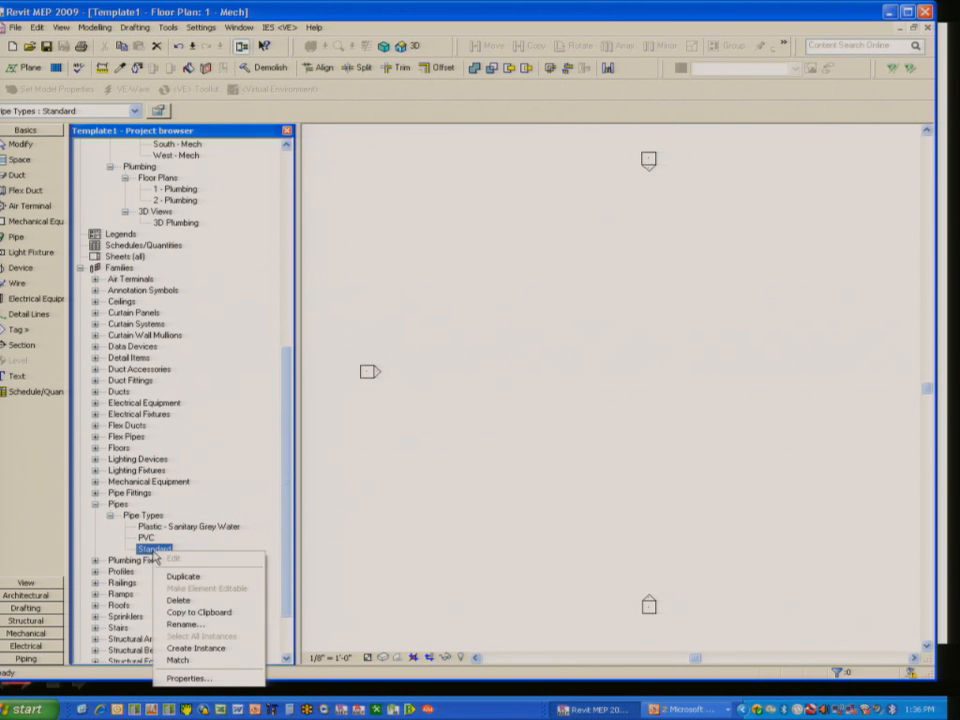
{"action": "left_click", "coordinate": [183, 576]}
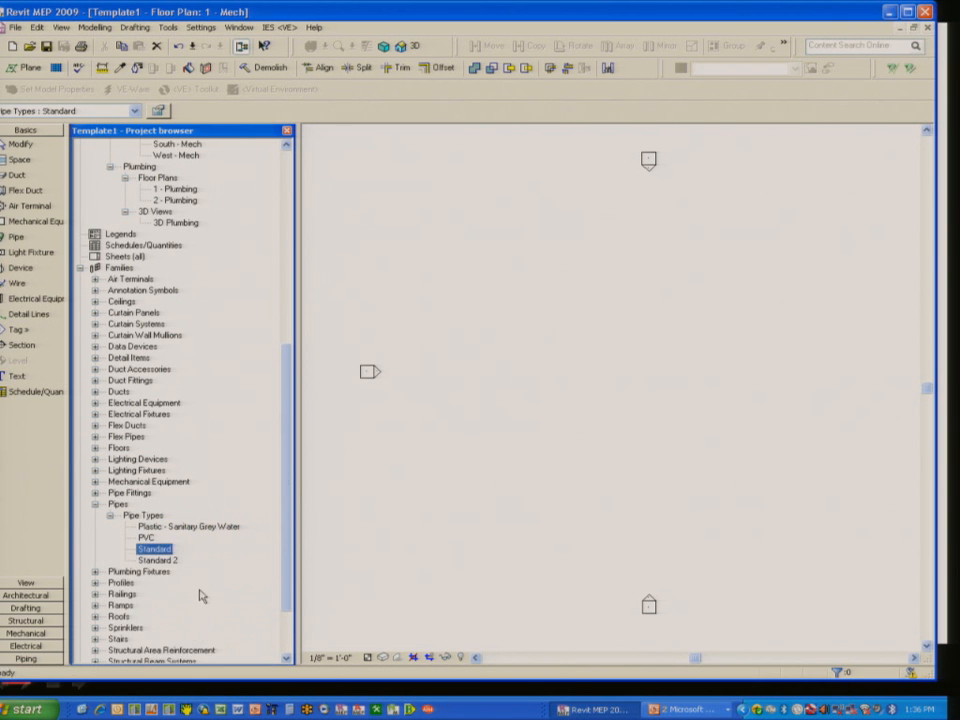
{"action": "right_click", "coordinate": [157, 560]}
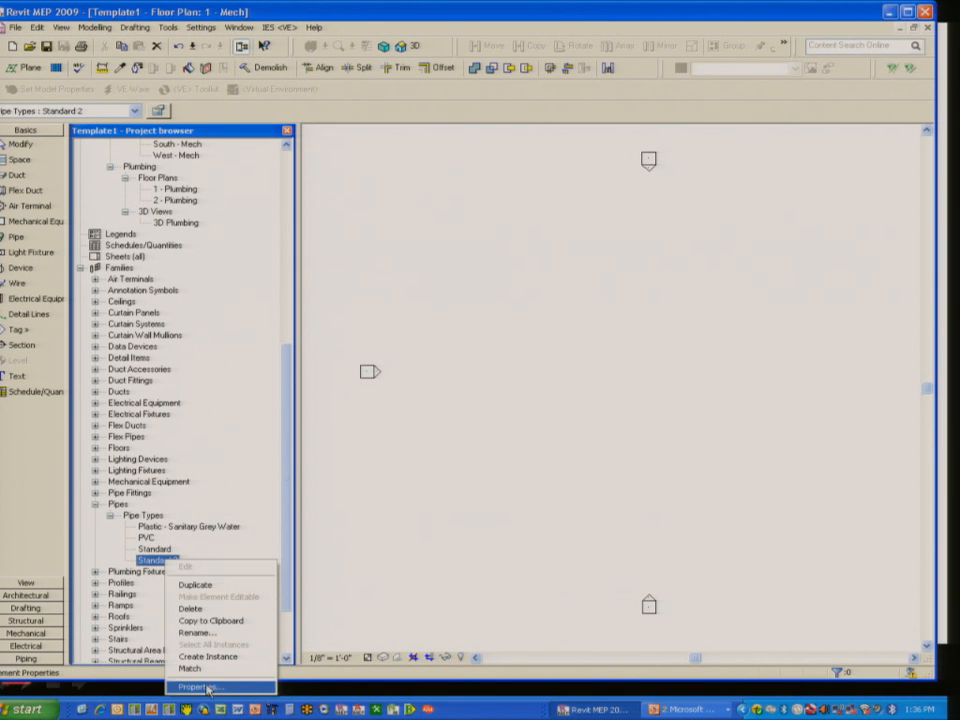
{"action": "left_click", "coordinate": [215, 633]}
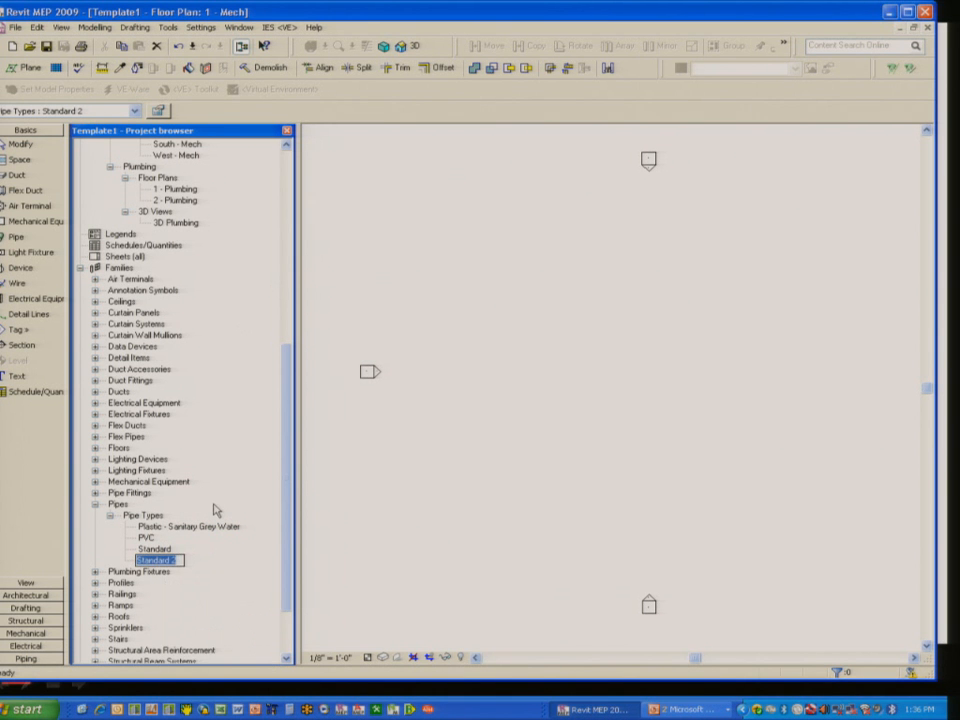
{"action": "type", "text": "Conduit"}
{"action": "key", "text": "Return"}
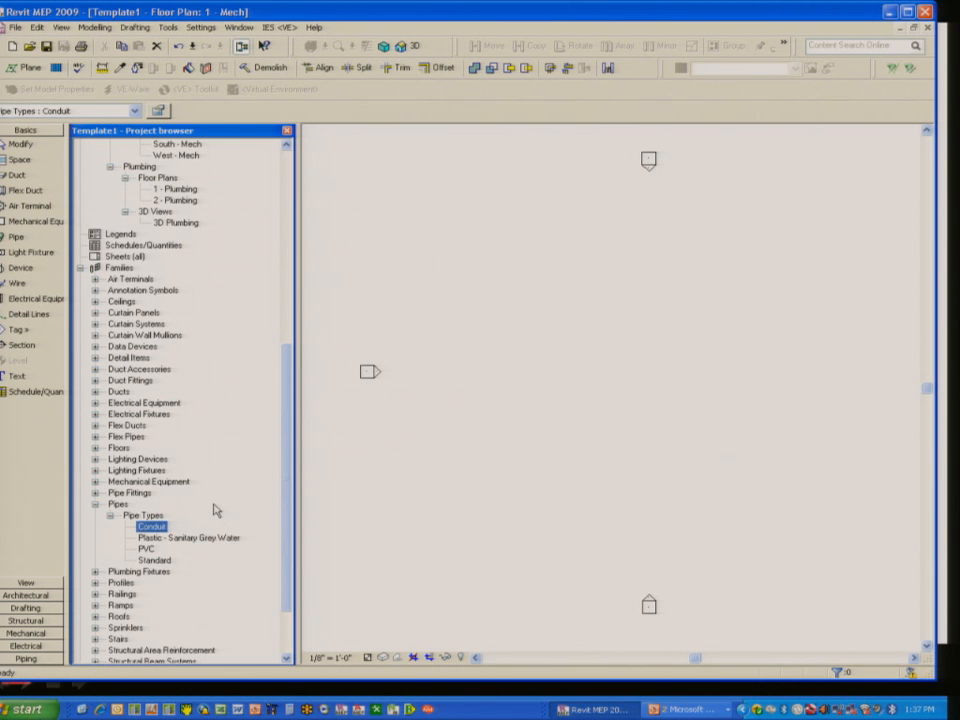
Examine the material options in the type properties of the Conduit pipe type
{"action": "right_click", "coordinate": [148, 530]}
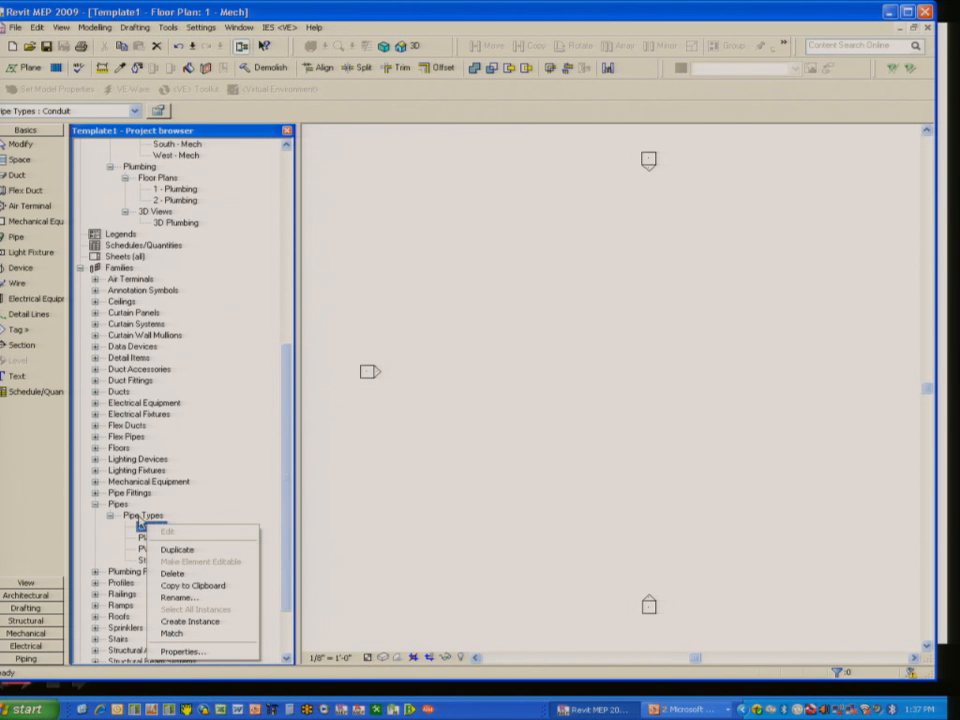
{"action": "left_click", "coordinate": [200, 652]}
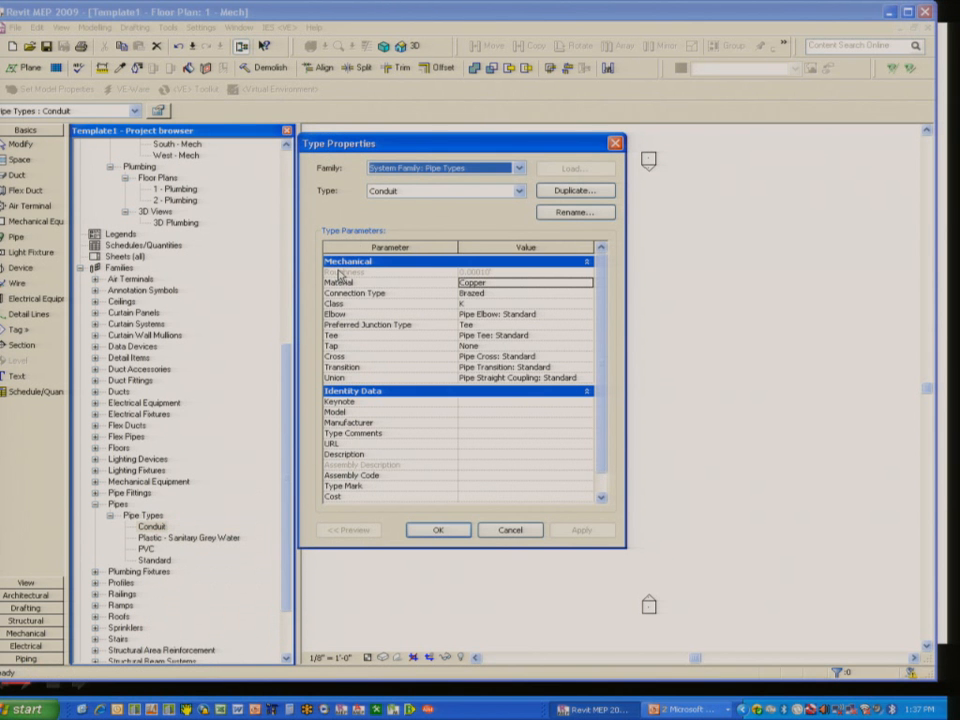
{"action": "left_click", "coordinate": [510, 288]}
{"action": "left_click", "coordinate": [588, 284]}
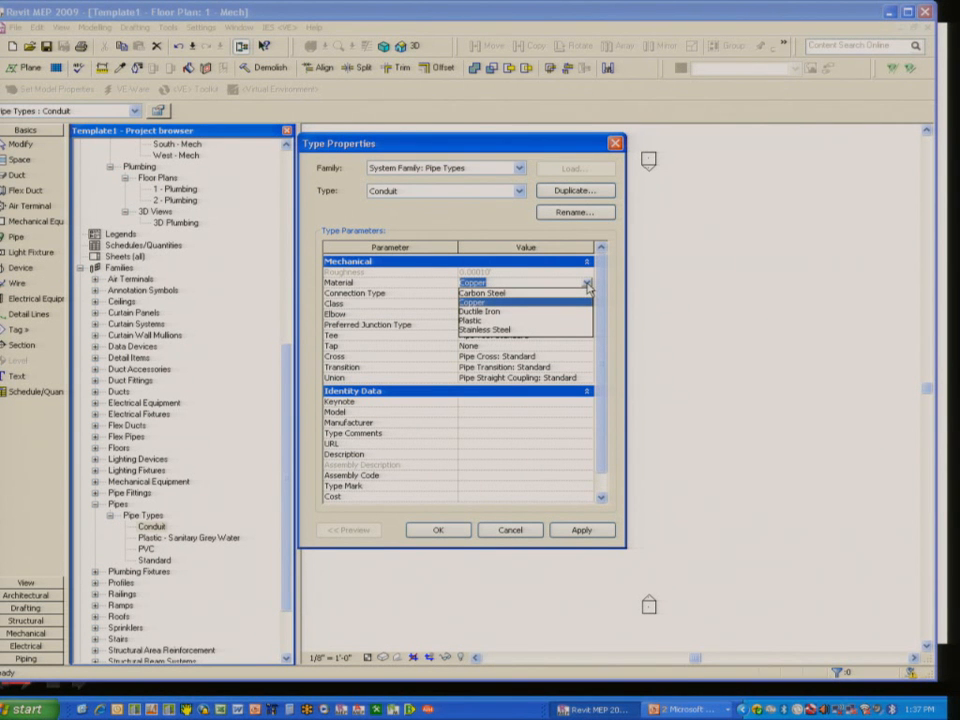
{"action": "left_click", "coordinate": [521, 534]}
{"action": "left_click", "coordinate": [430, 530]}
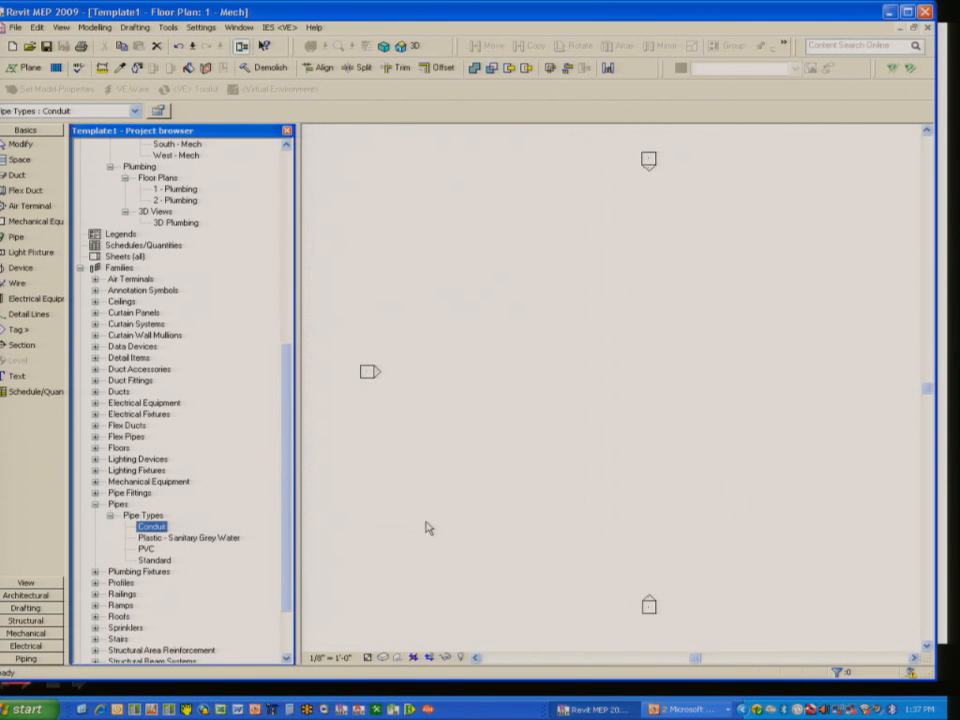
Examine the pipe size tables in the Mechanical Settings and the options for creating a new pipe material
{"action": "left_click", "coordinate": [200, 27]}
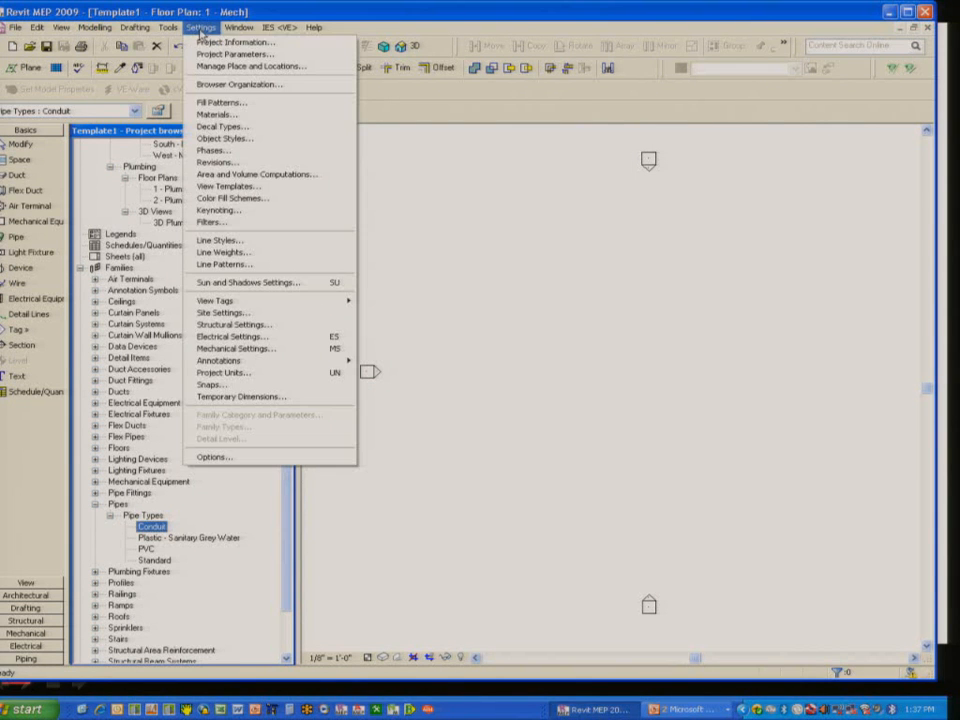
{"action": "left_click", "coordinate": [272, 349]}
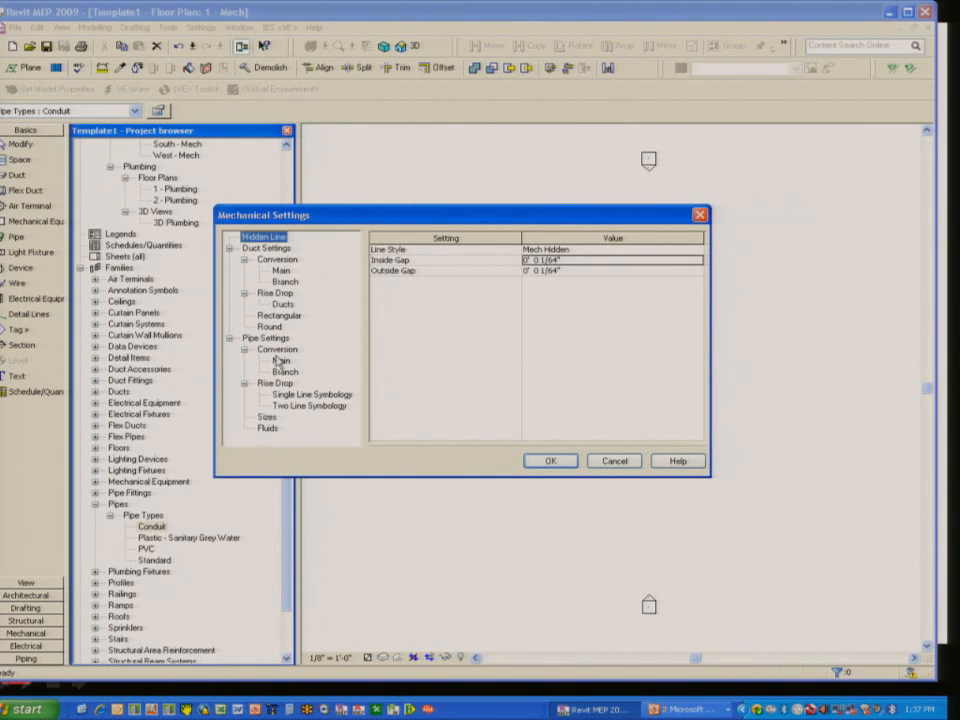
{"action": "left_click", "coordinate": [266, 417]}
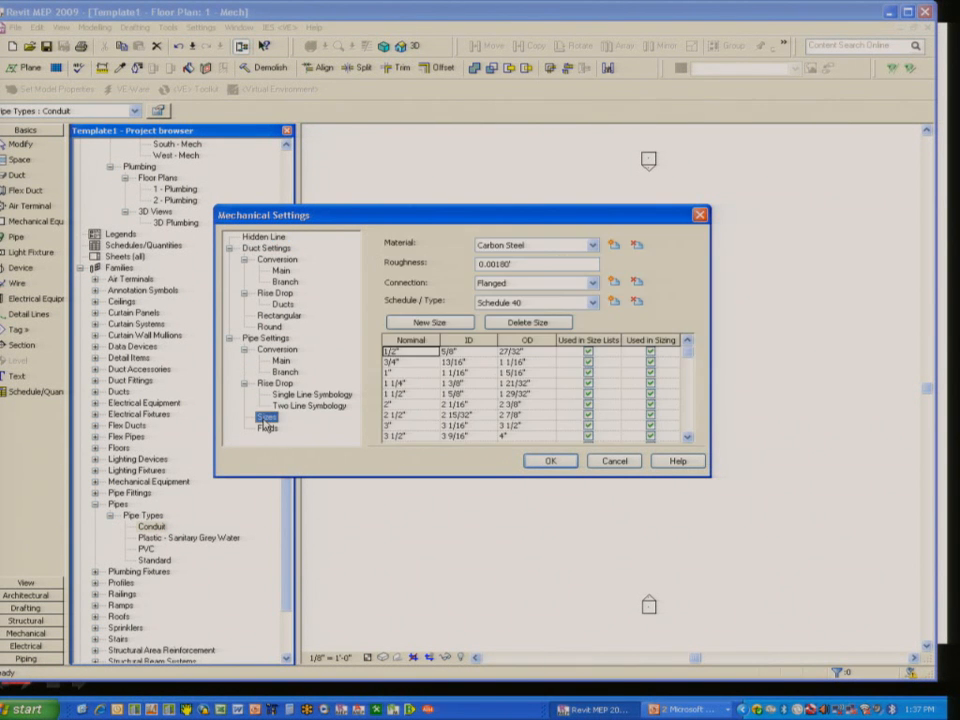
{"action": "left_click", "coordinate": [615, 246]}
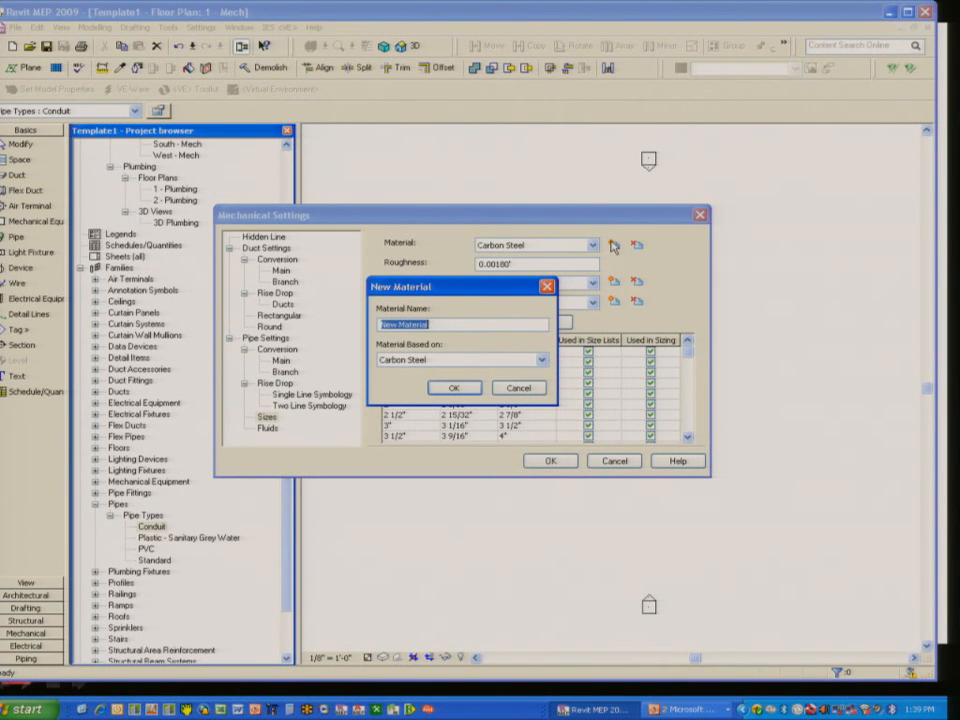
{"action": "left_click", "coordinate": [518, 388]}
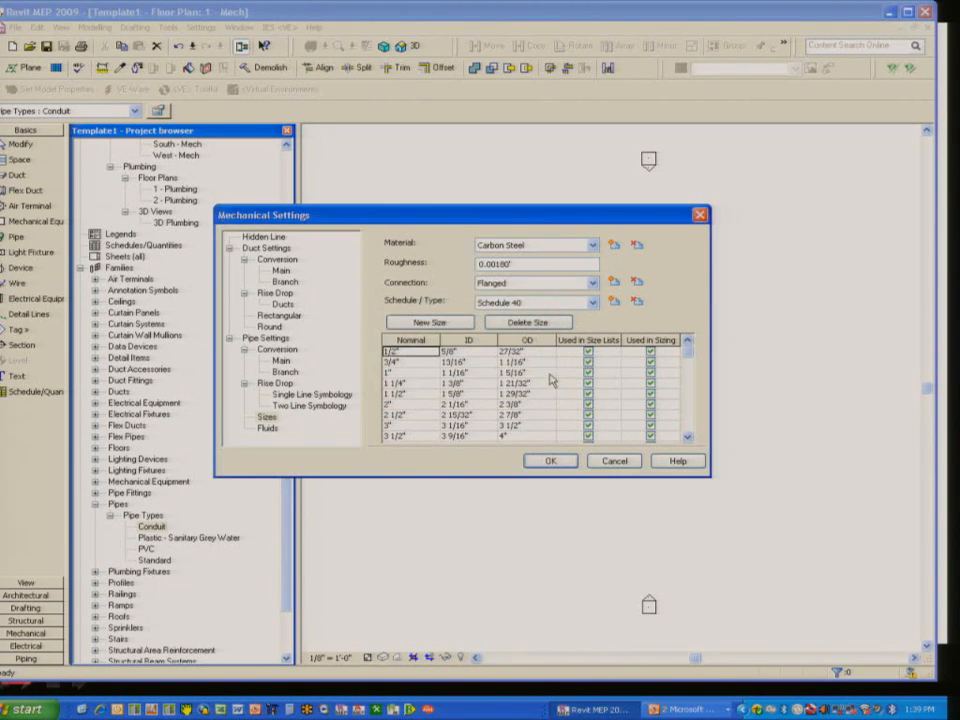
{"action": "left_click", "coordinate": [549, 462]}
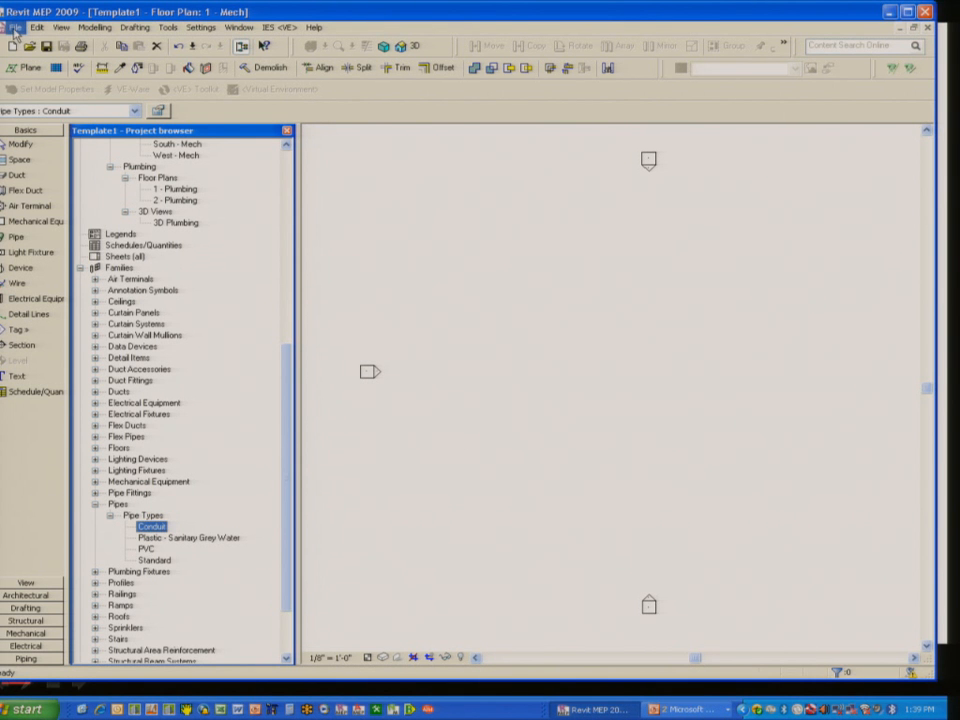
Open the Conduit Elbow.rfa family from Imperial Library, Pipe, Fittings, Elbows within RME 2009
{"action": "left_click", "coordinate": [15, 27]}
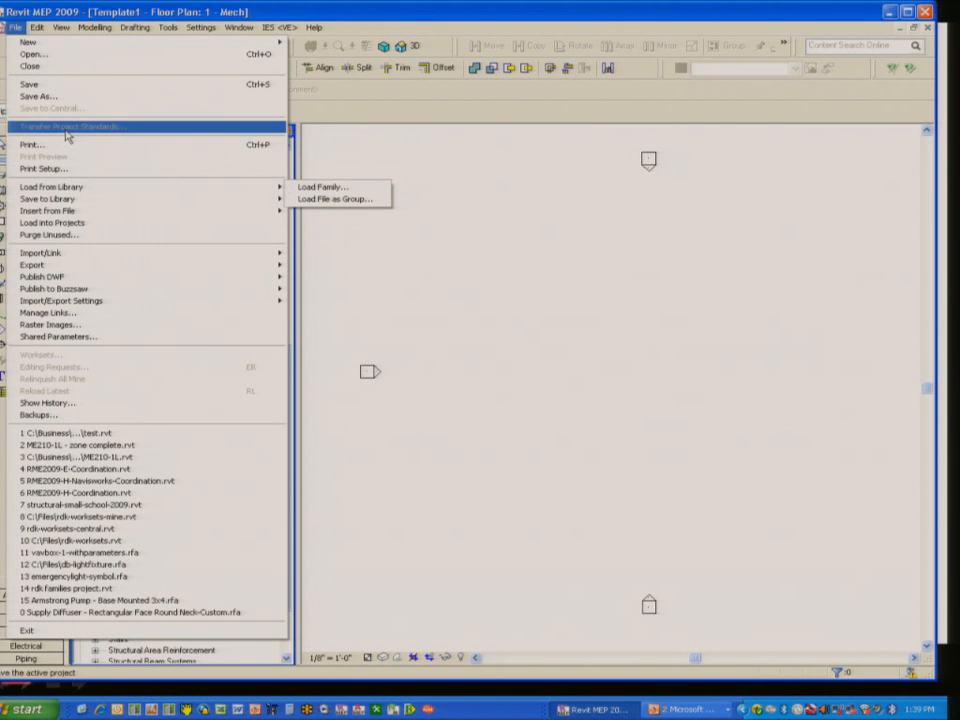
{"action": "left_click", "coordinate": [40, 55]}
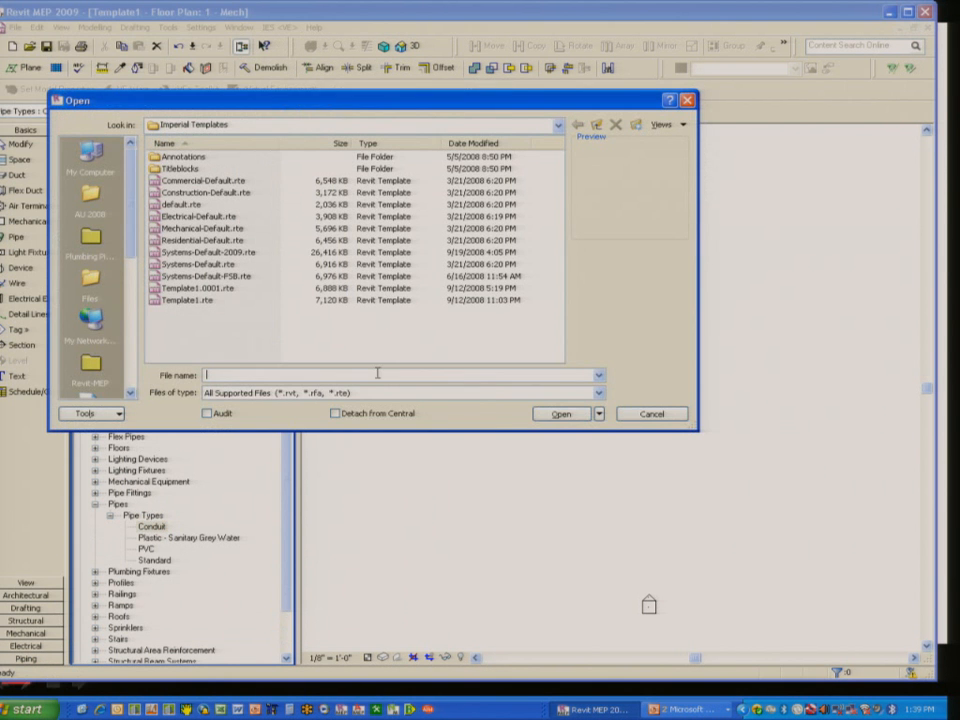
{"action": "left_click", "coordinate": [559, 125]}
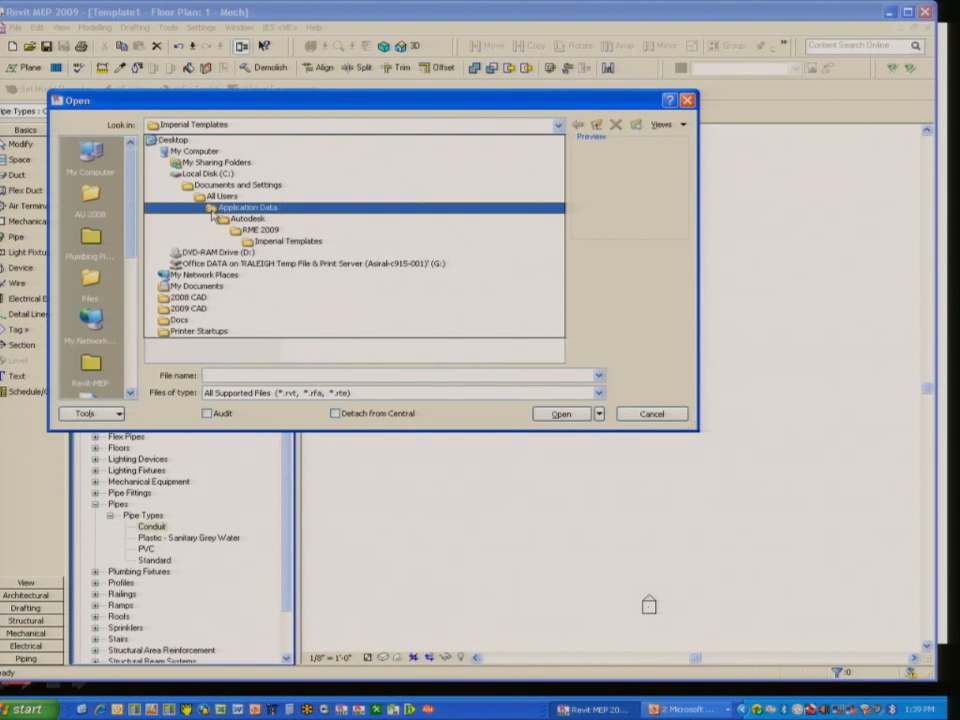
{"action": "left_click", "coordinate": [250, 230]}
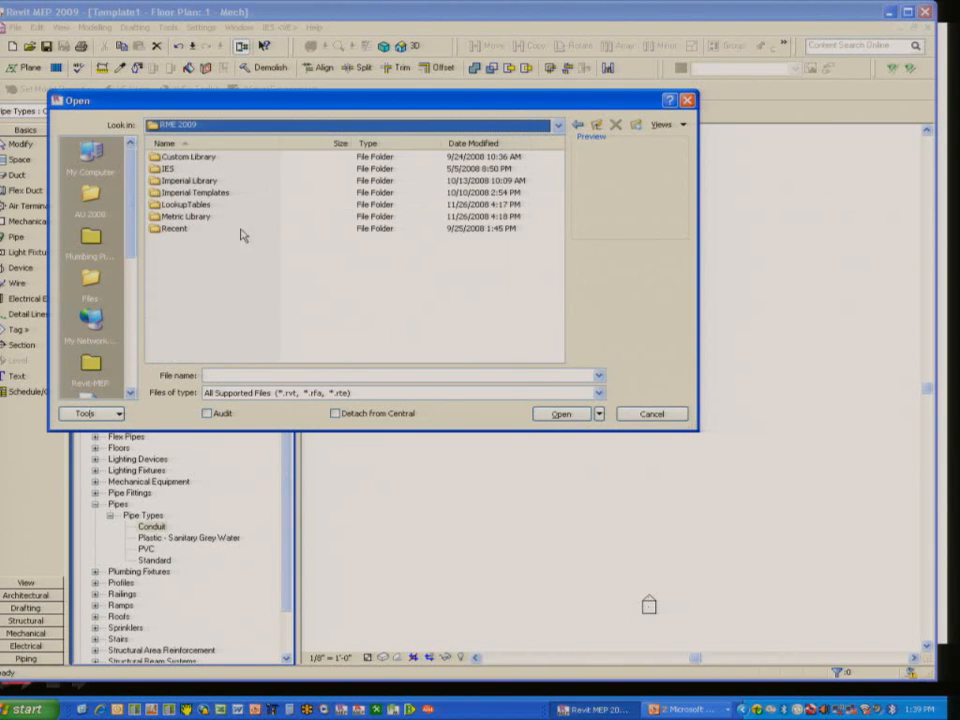
{"action": "double_click", "coordinate": [190, 181]}
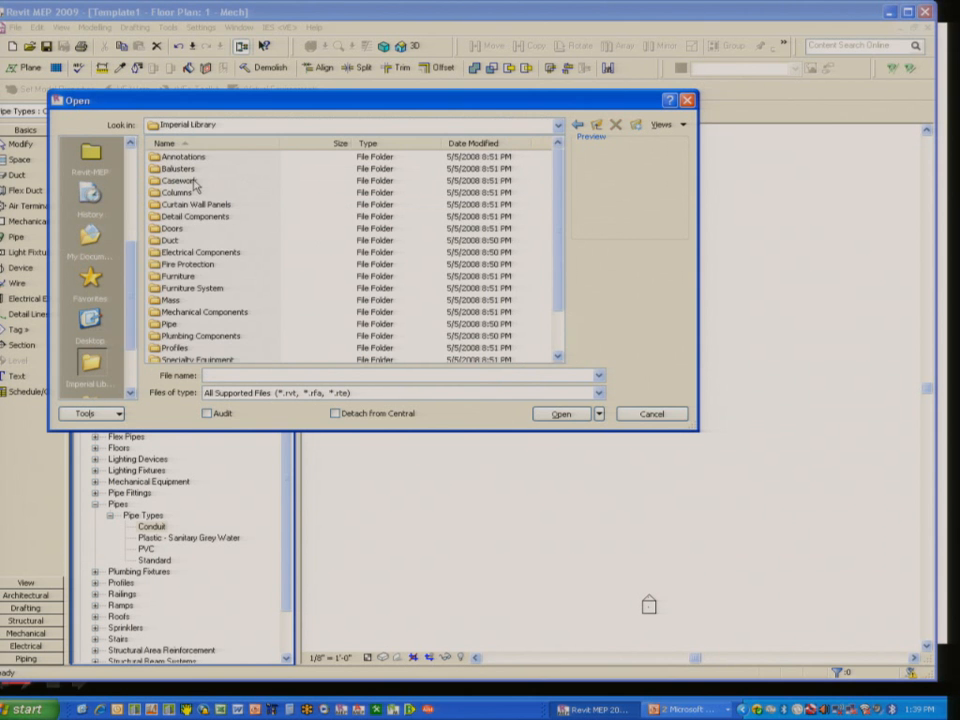
{"action": "left_click", "coordinate": [170, 324]}
{"action": "double_click", "coordinate": [170, 326]}
{"action": "double_click", "coordinate": [175, 168]}
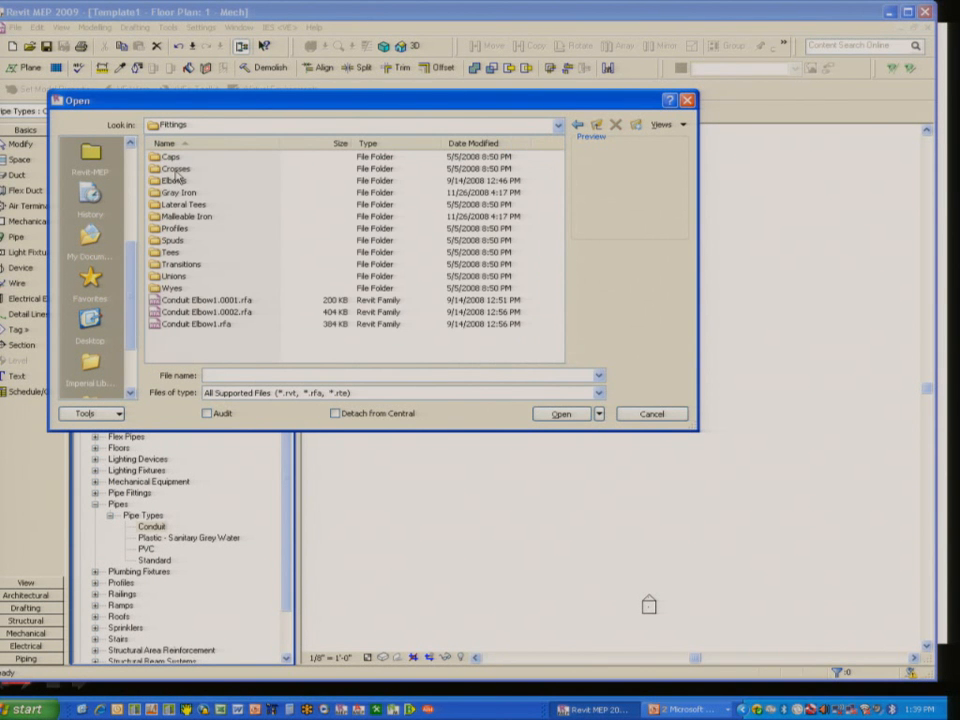
{"action": "double_click", "coordinate": [172, 181]}
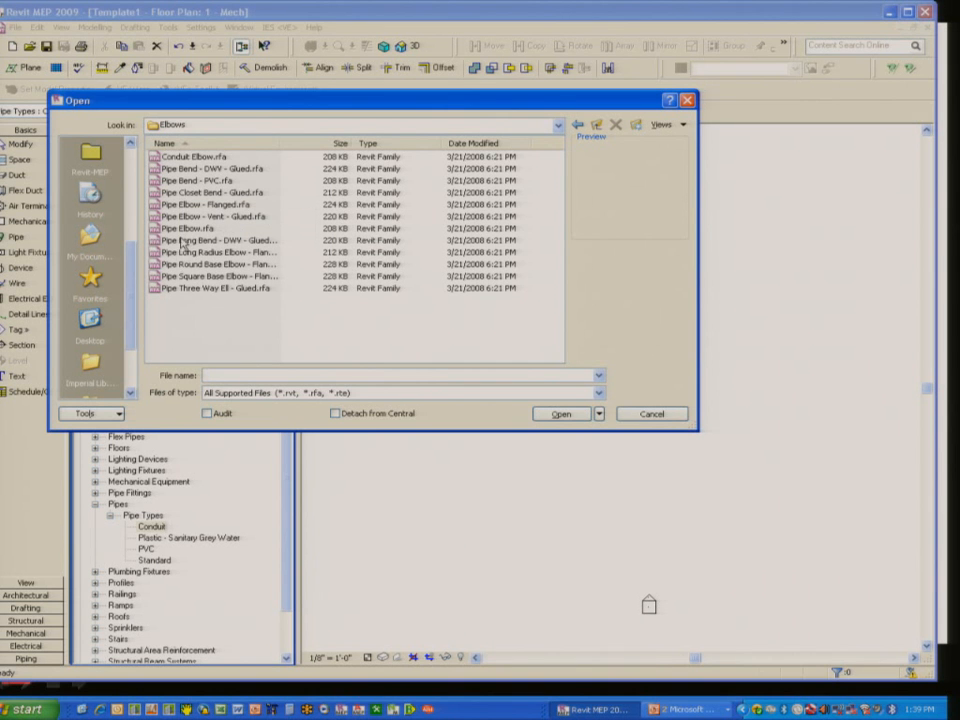
{"action": "left_click", "coordinate": [193, 158]}
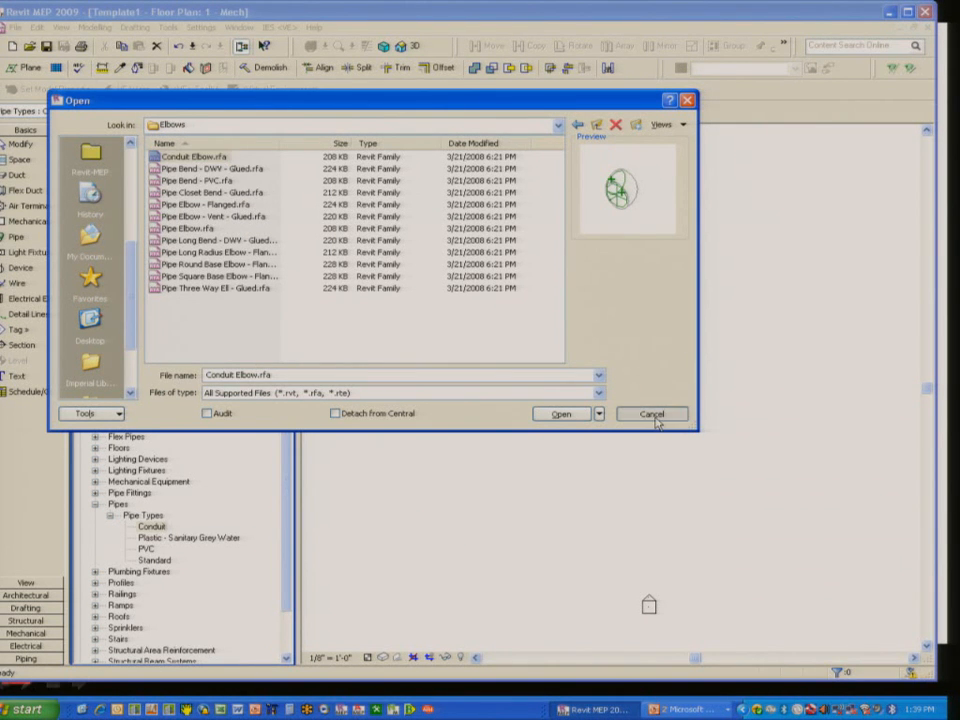
{"action": "left_click", "coordinate": [561, 414]}
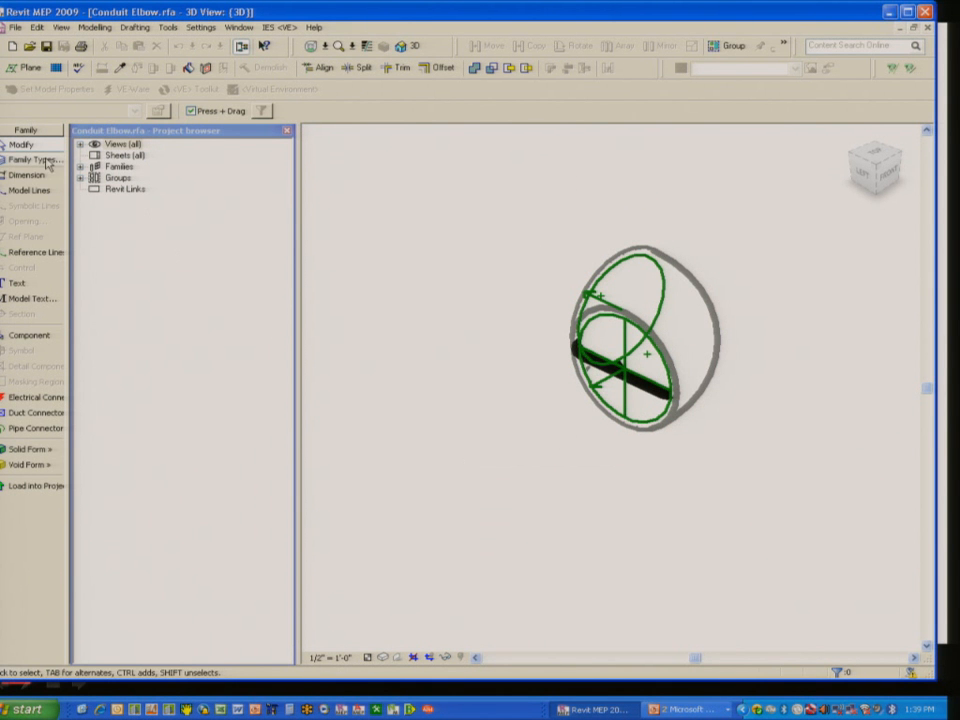
Examine the dimension parameters and formulas of the Conduit Elbow's Standard family type
{"action": "left_click", "coordinate": [38, 162]}
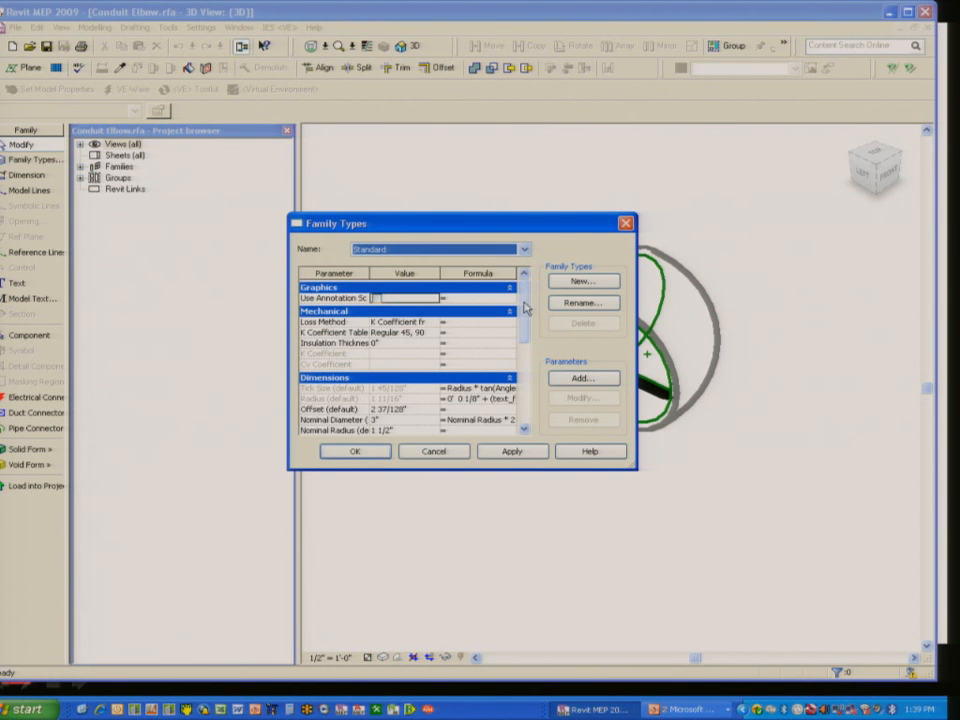
{"action": "left_click_drag", "start_coordinate": [525, 316], "coordinate": [525, 343]}
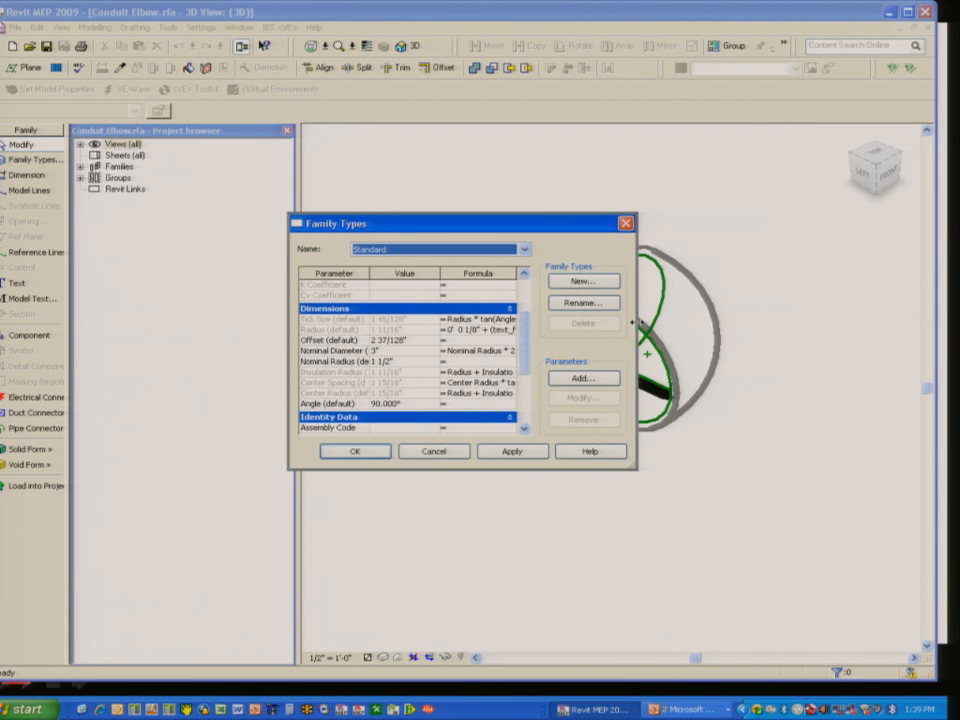
{"action": "left_click_drag", "start_coordinate": [635, 325], "coordinate": [800, 322]}
{"action": "left_click_drag", "start_coordinate": [605, 223], "coordinate": [331, 233]}
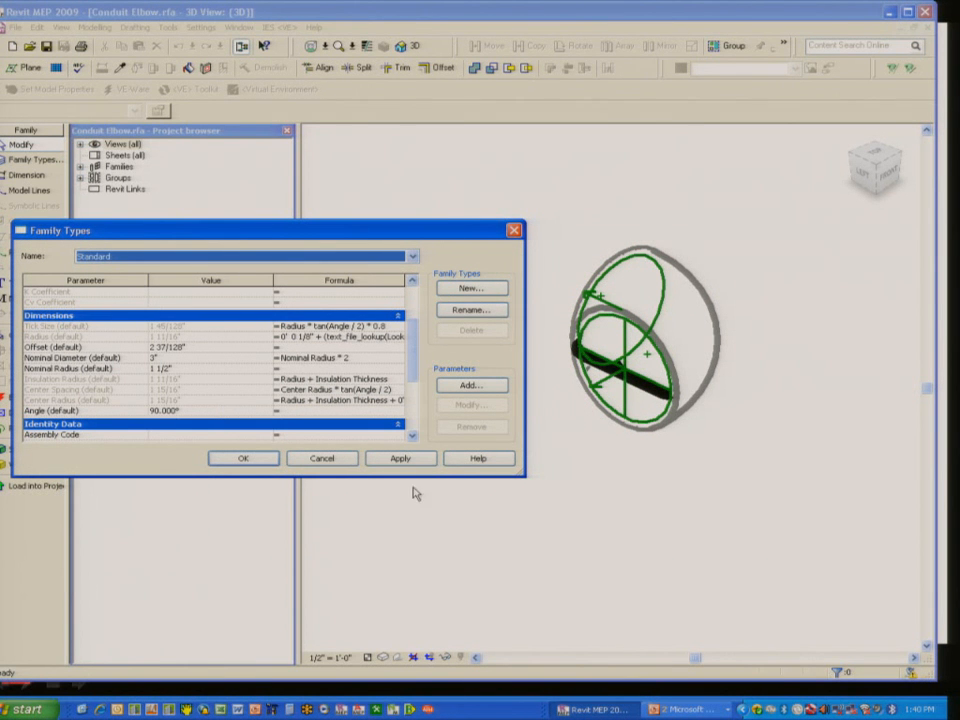
{"action": "left_click", "coordinate": [321, 458]}
Open the elbow family's Ref. Level floor plan and examine its radius, tick size and angle dimensions
{"action": "double_click", "coordinate": [112, 144]}
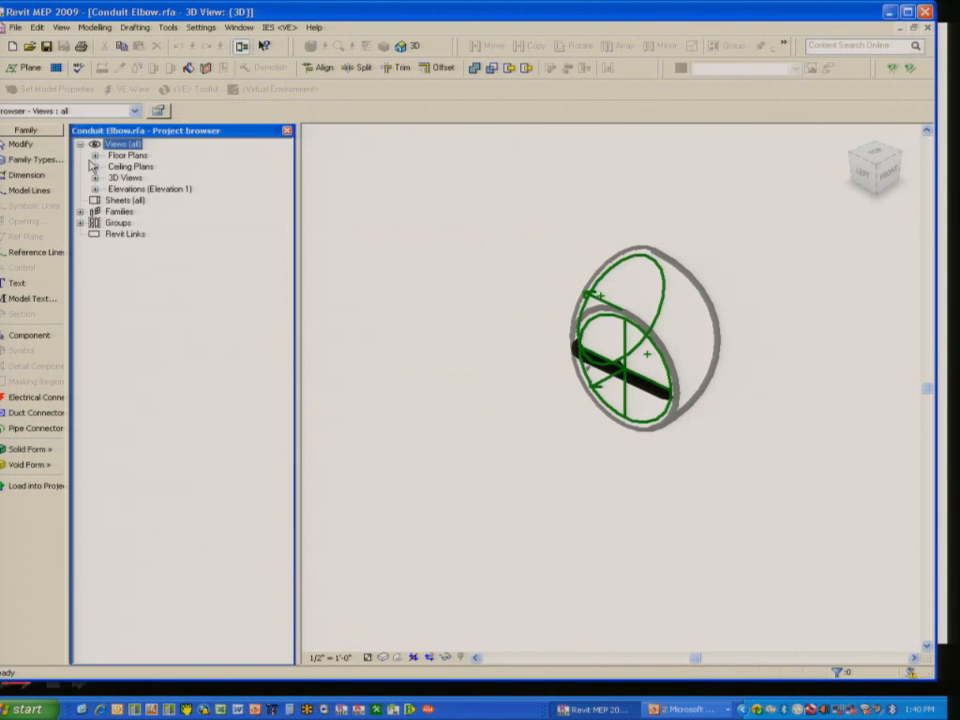
{"action": "left_click", "coordinate": [95, 156]}
{"action": "double_click", "coordinate": [140, 166]}
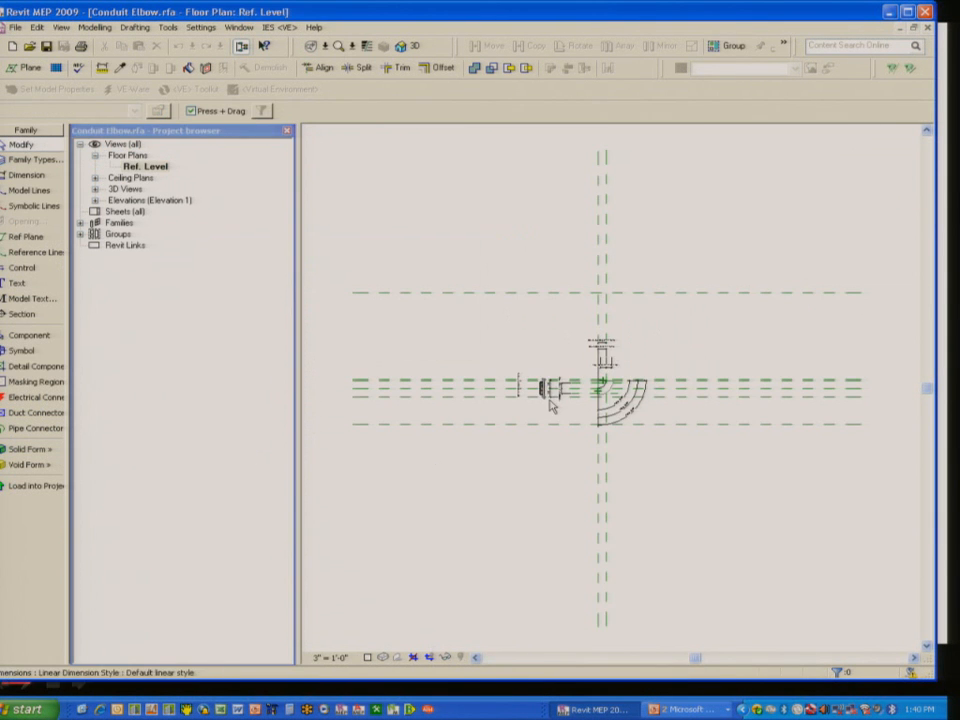
{"action": "scroll", "coordinate": [605, 401], "scroll_direction": "up", "scroll_amount": 5}
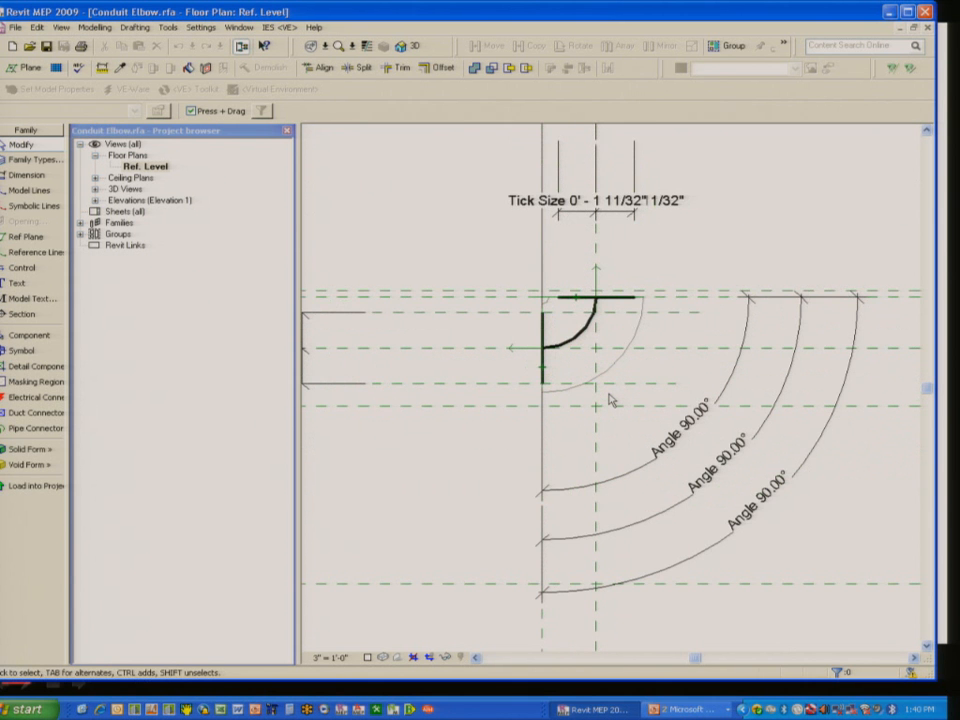
{"action": "scroll", "coordinate": [612, 400], "scroll_direction": "down", "scroll_amount": 2}
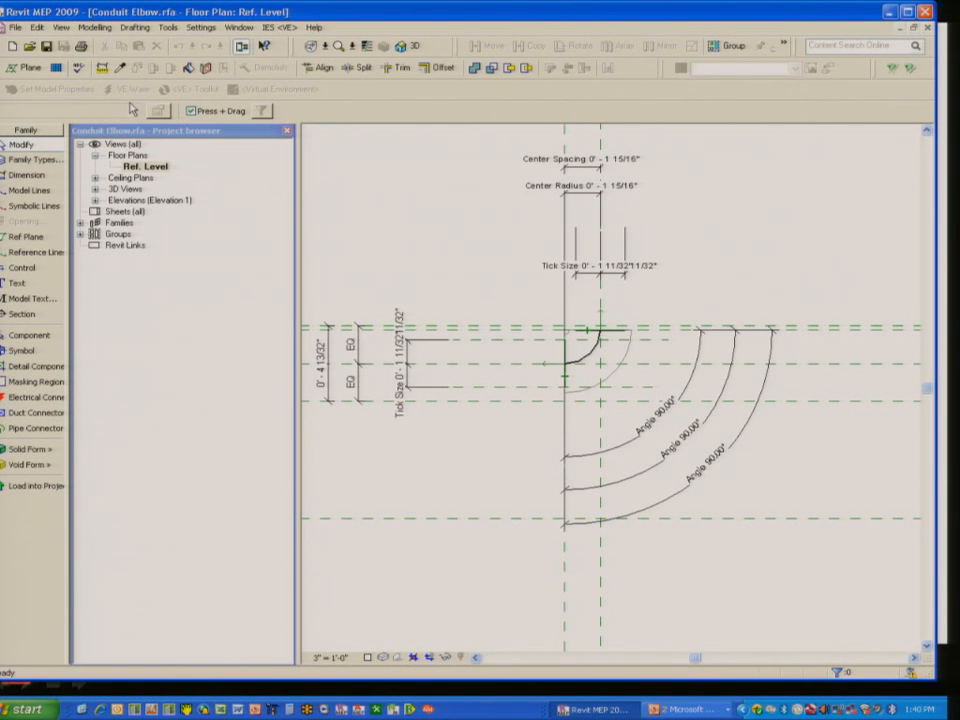
Try to change the fixed offset in the elbow's Center Radius formula to 1"
{"action": "left_click", "coordinate": [37, 162]}
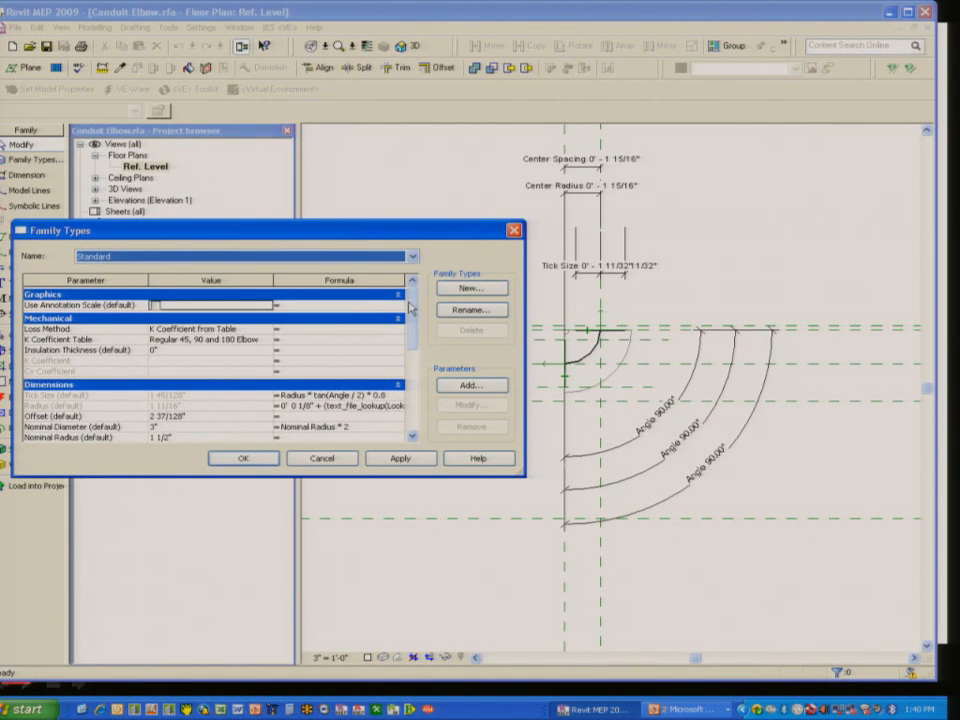
{"action": "left_click_drag", "start_coordinate": [409, 307], "coordinate": [410, 348]}
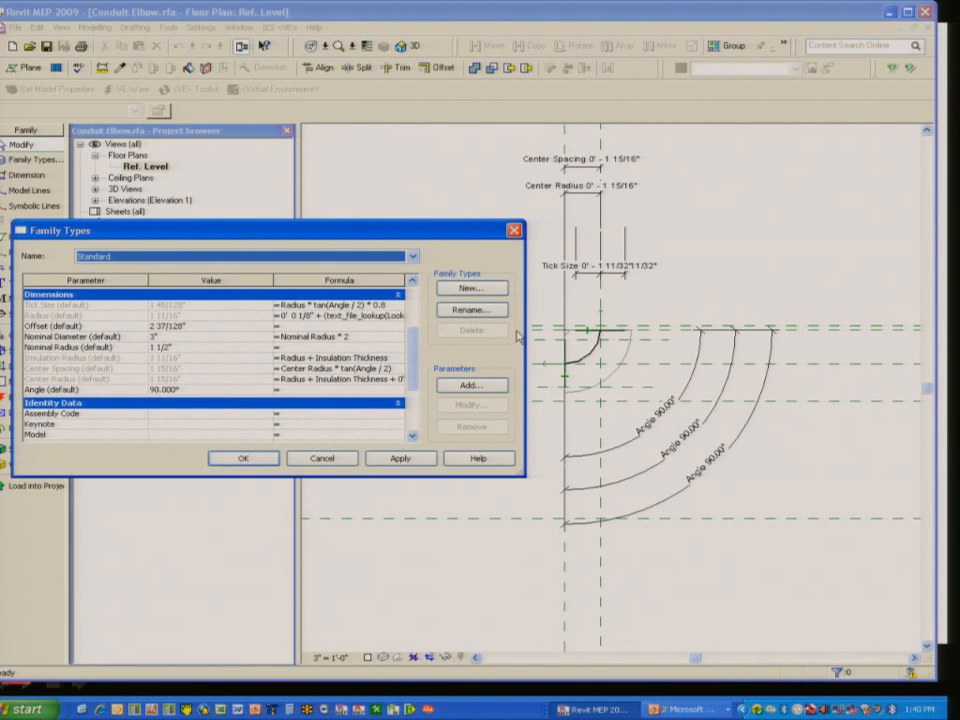
{"action": "left_click_drag", "start_coordinate": [522, 328], "coordinate": [648, 328]}
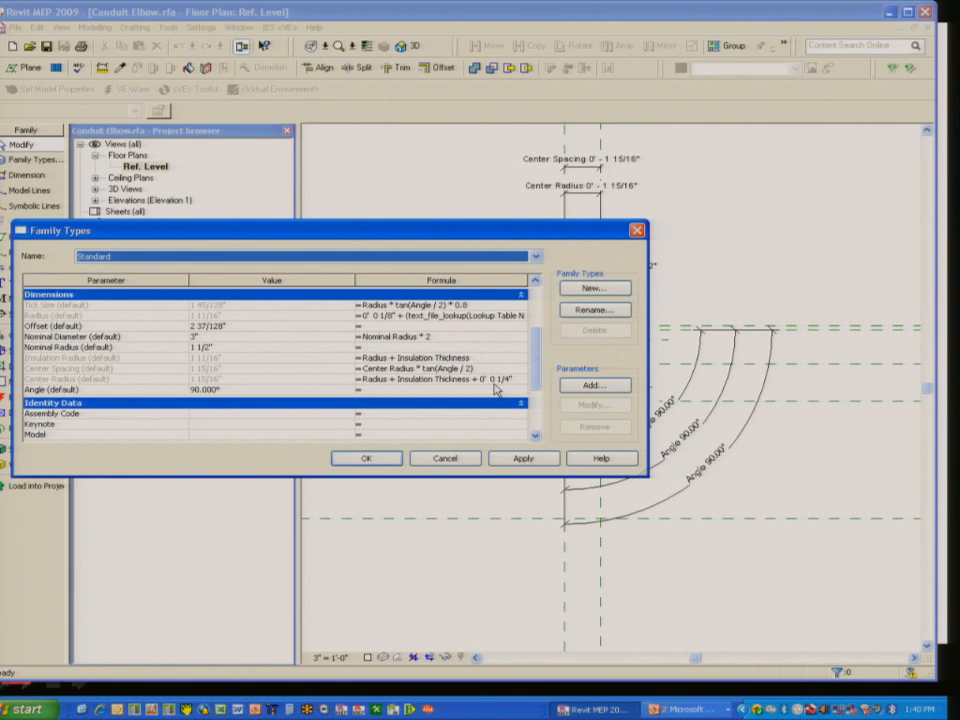
{"action": "left_click", "coordinate": [483, 379]}
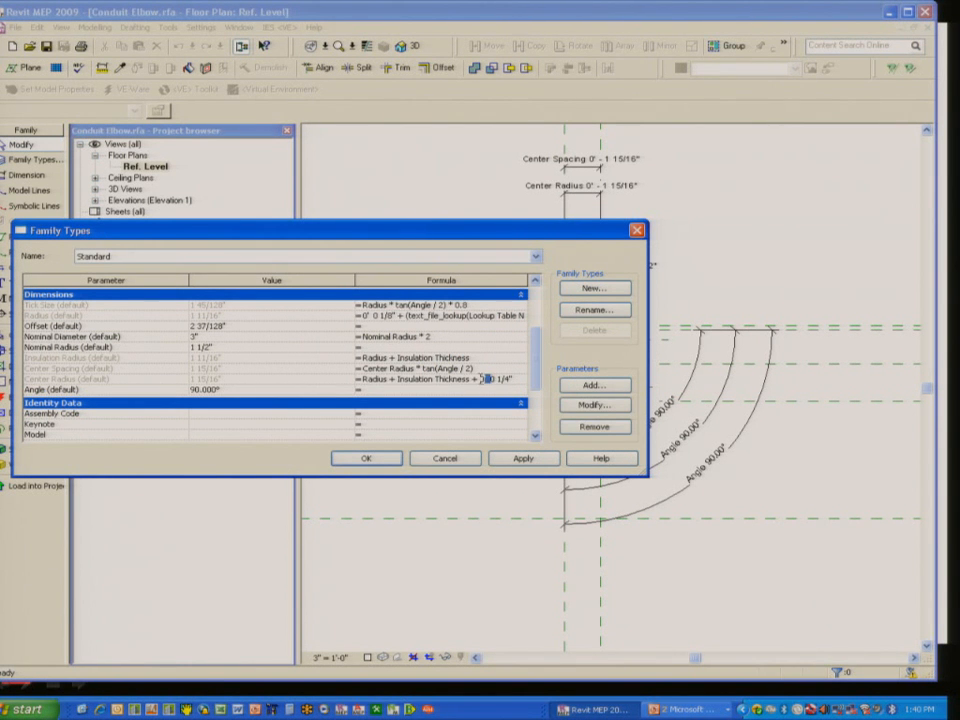
{"action": "left_click_drag", "start_coordinate": [484, 379], "coordinate": [507, 377]}
{"action": "type", "text": "1"}
{"action": "type", "text": "\""}
{"action": "left_click", "coordinate": [446, 463]}
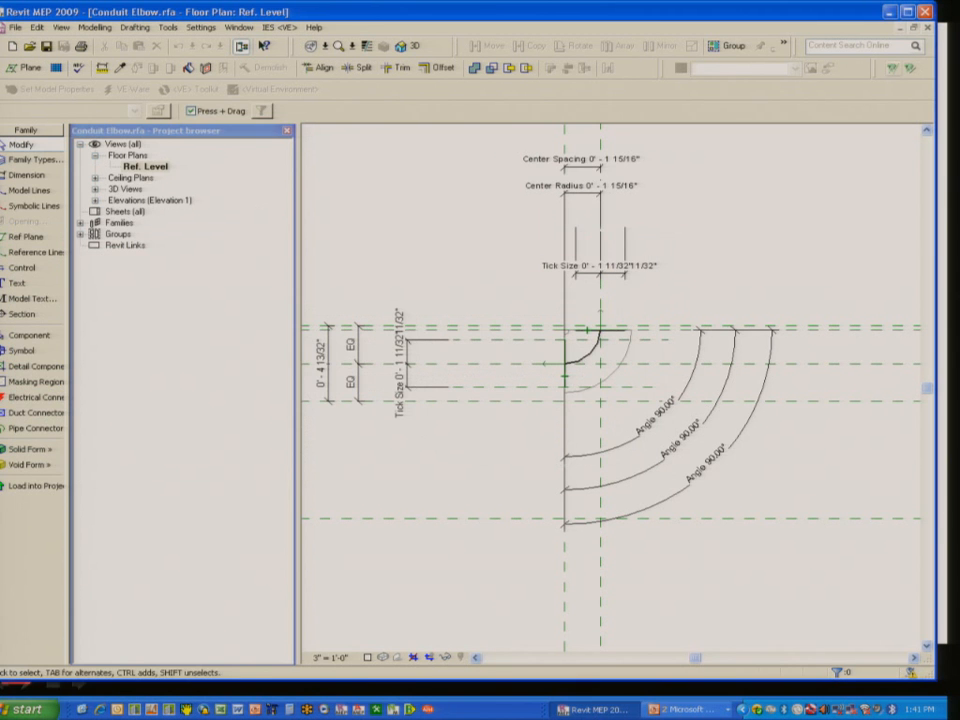
Close the Conduit Elbow family and load Conduit Elbow1.rfa from the Pipe, Fittings library folder into the template
{"action": "left_click", "coordinate": [926, 27]}
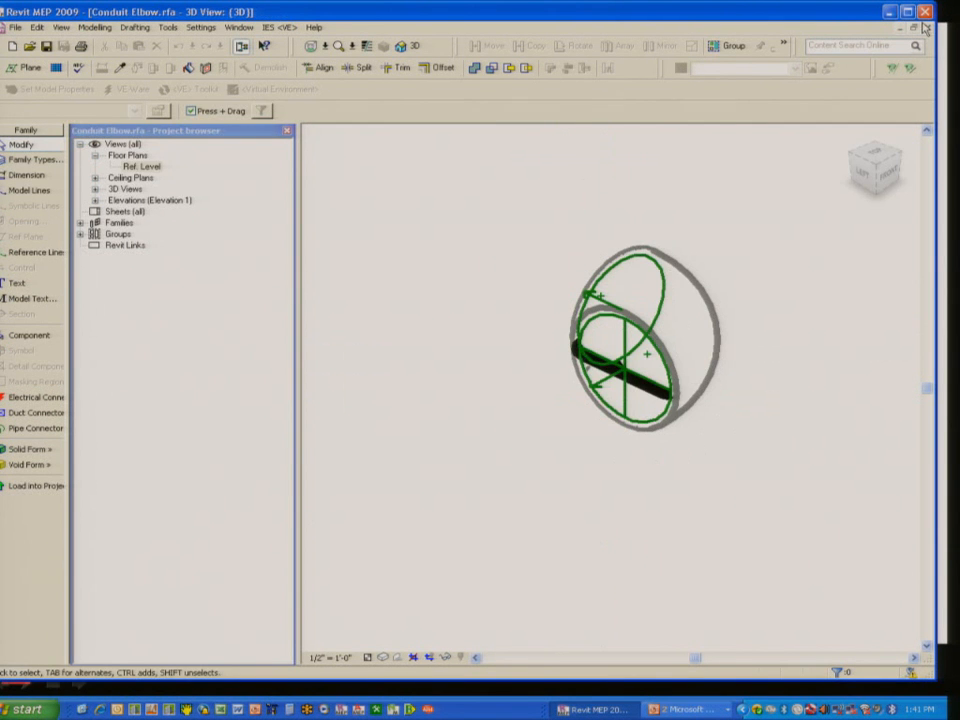
{"action": "left_click", "coordinate": [926, 27]}
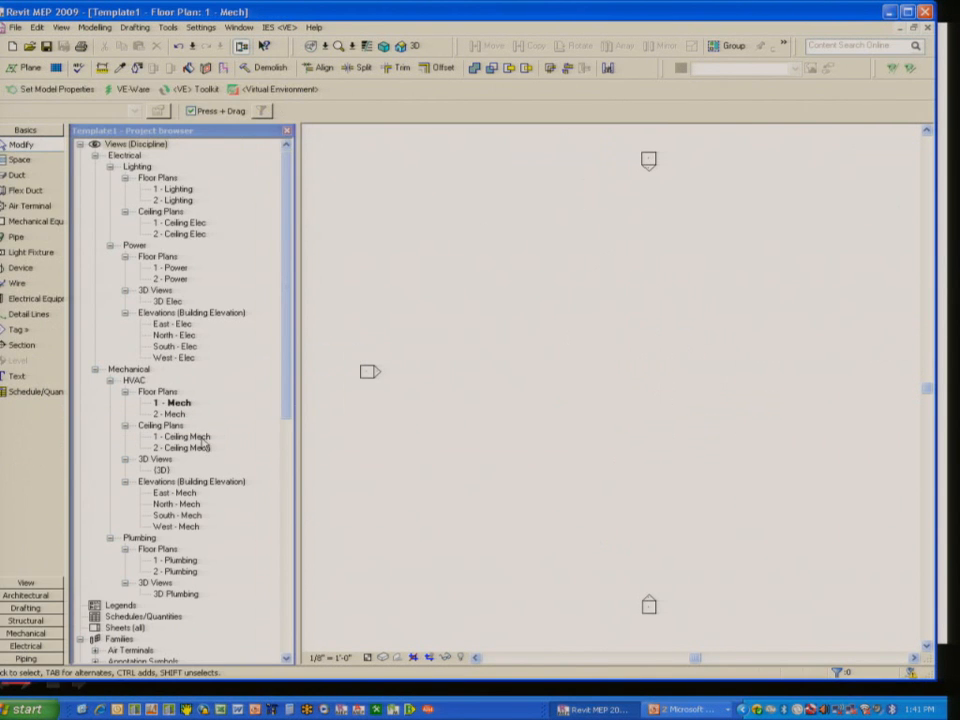
{"action": "left_click_drag", "start_coordinate": [287, 274], "coordinate": [287, 434]}
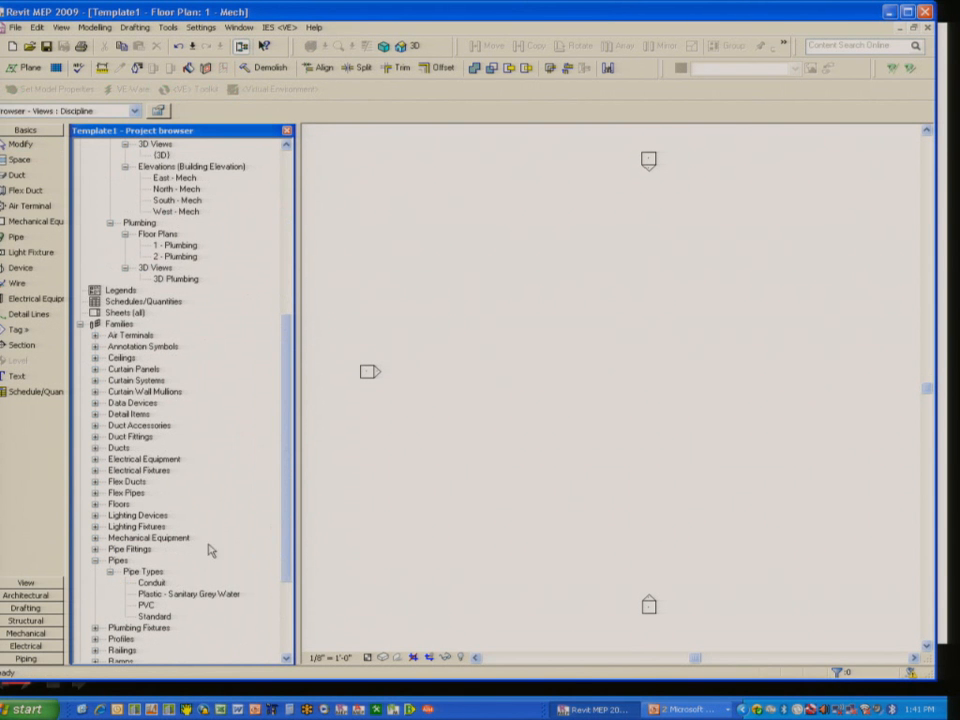
{"action": "left_click", "coordinate": [151, 582]}
{"action": "left_click", "coordinate": [15, 27]}
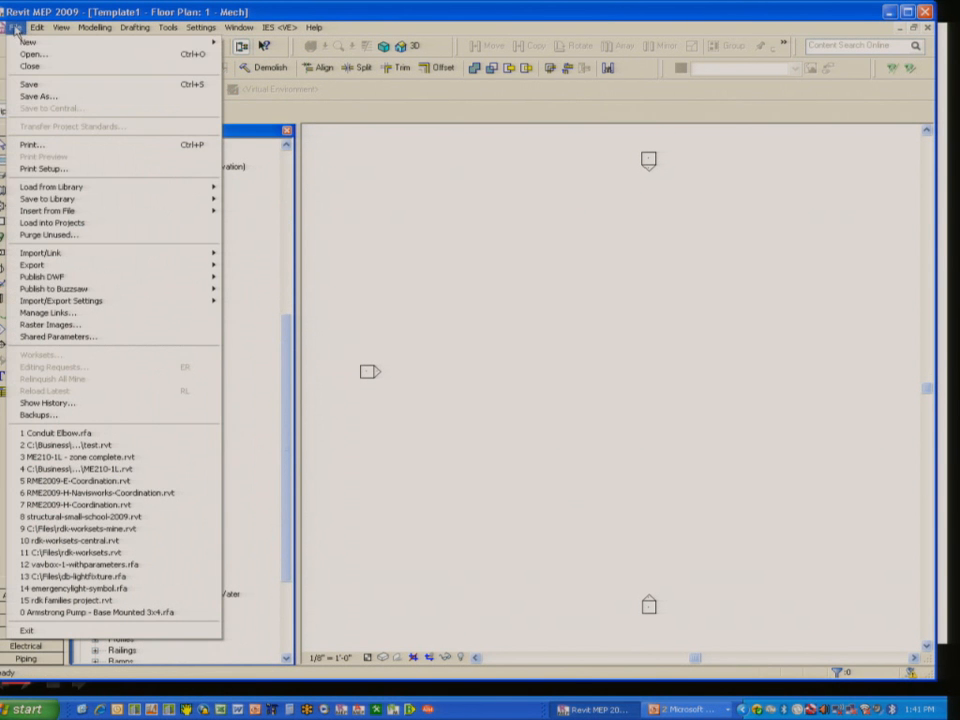
{"action": "mouse_move", "coordinate": [150, 186]}
{"action": "left_click", "coordinate": [265, 186]}
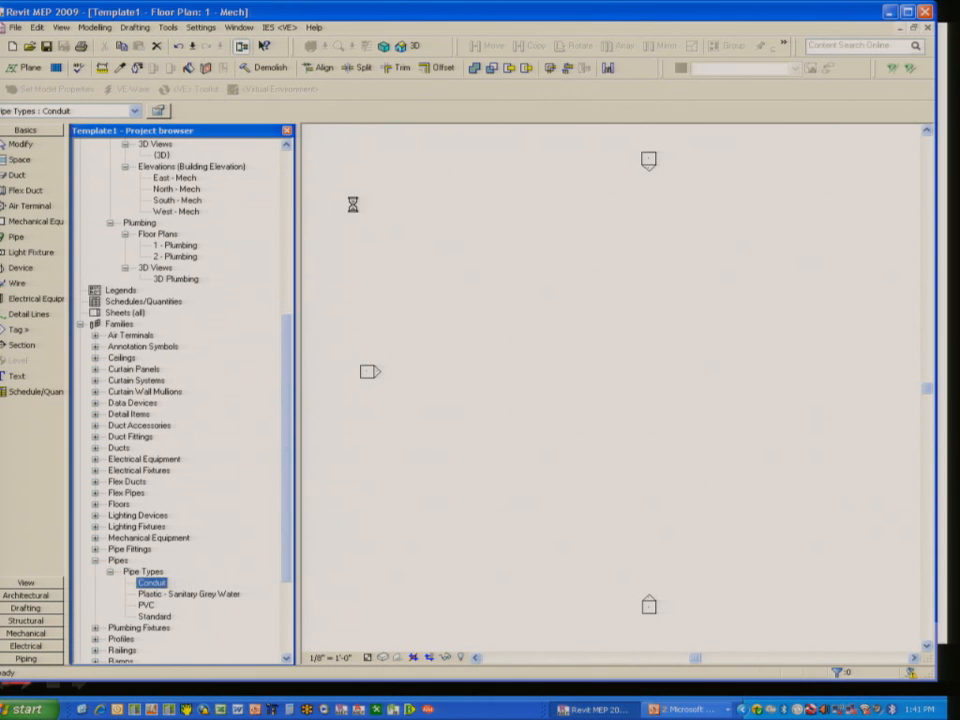
{"action": "double_click", "coordinate": [384, 271]}
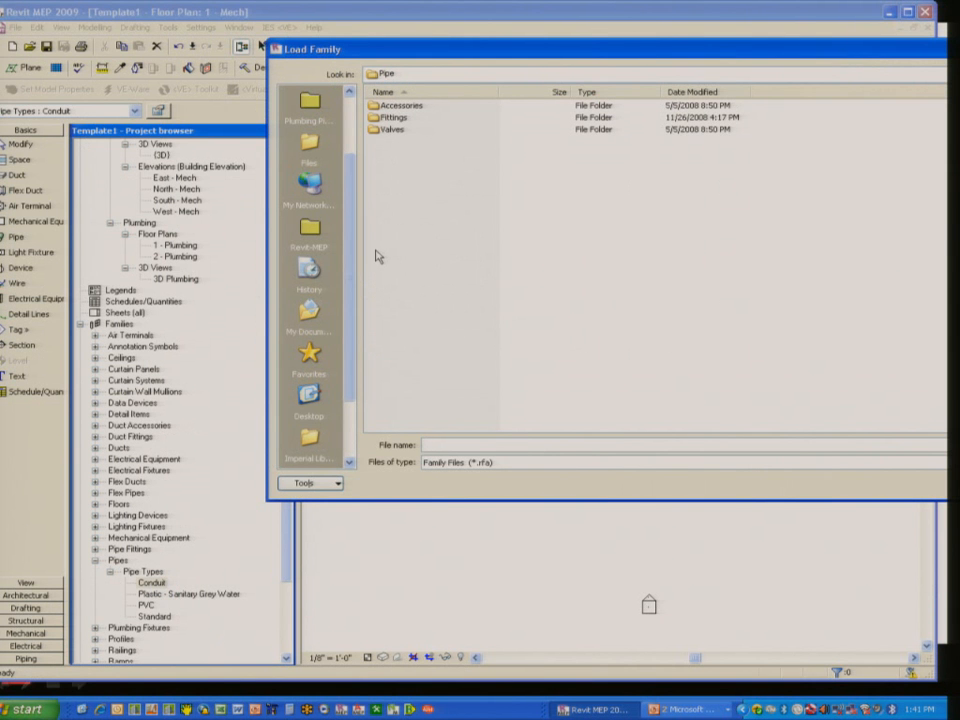
{"action": "double_click", "coordinate": [393, 117]}
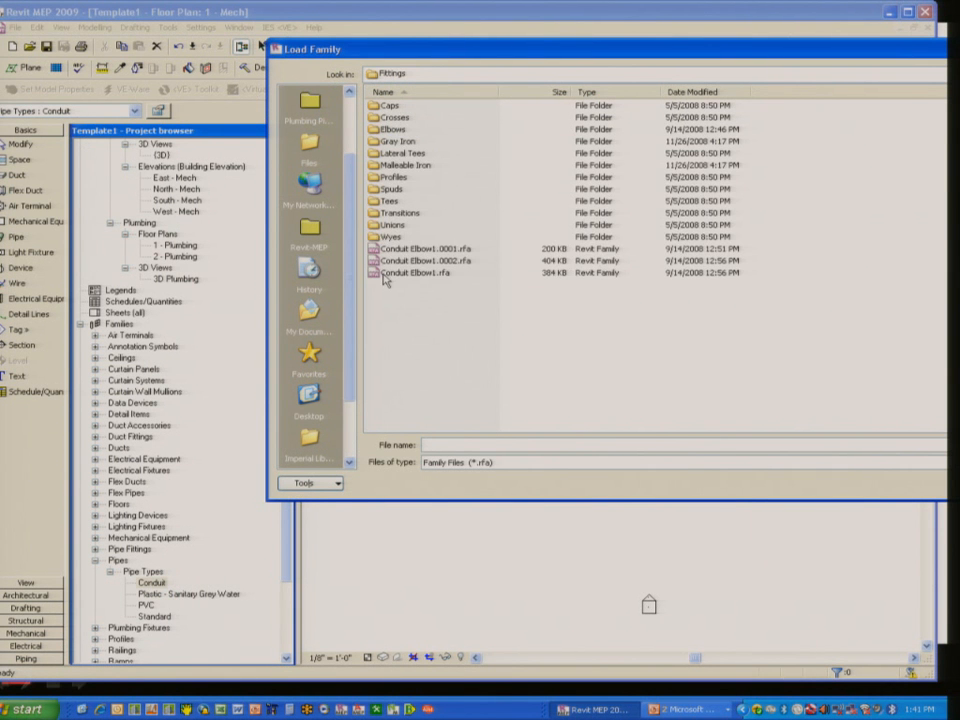
{"action": "left_click", "coordinate": [386, 273]}
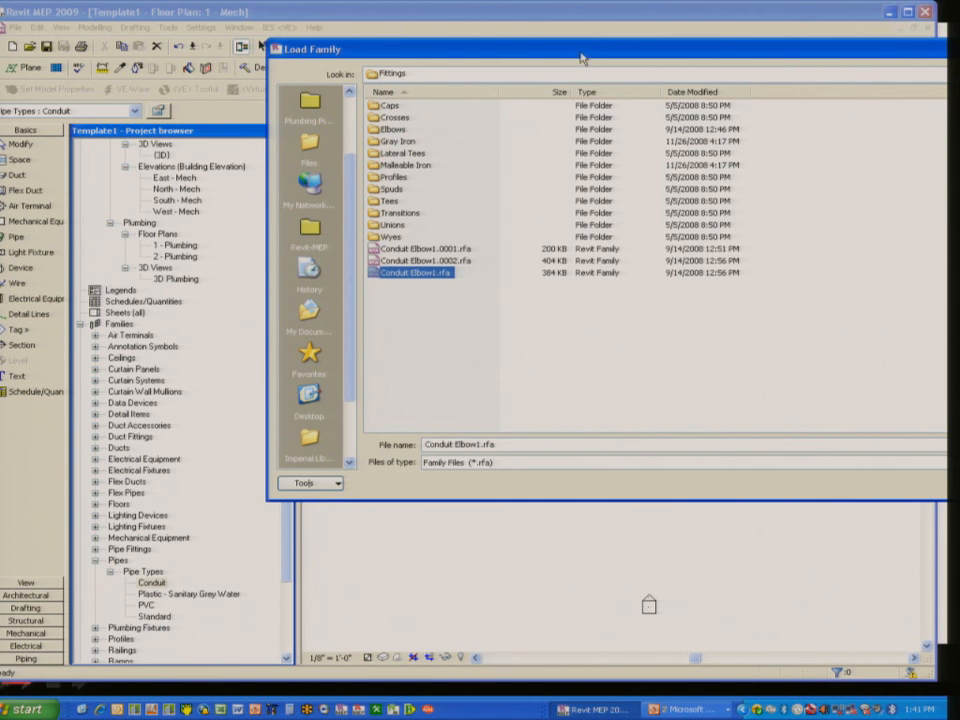
{"action": "left_click_drag", "start_coordinate": [580, 58], "coordinate": [392, 41]}
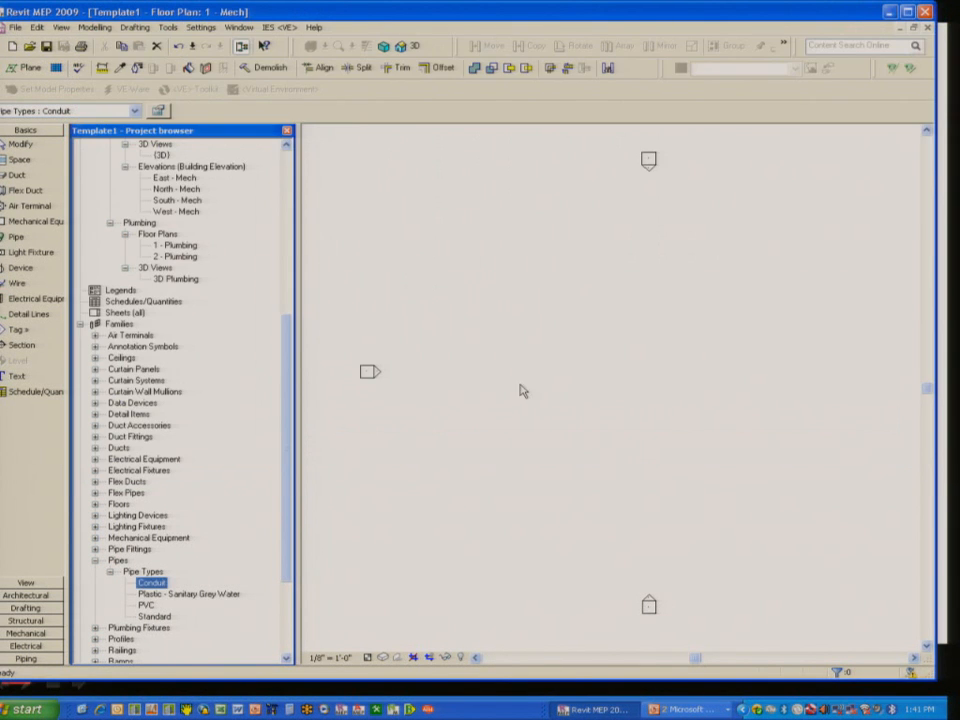
Set the Conduit pipe type's Elbow fitting to Conduit Elbow1: Long Radius
{"action": "right_click", "coordinate": [155, 584]}
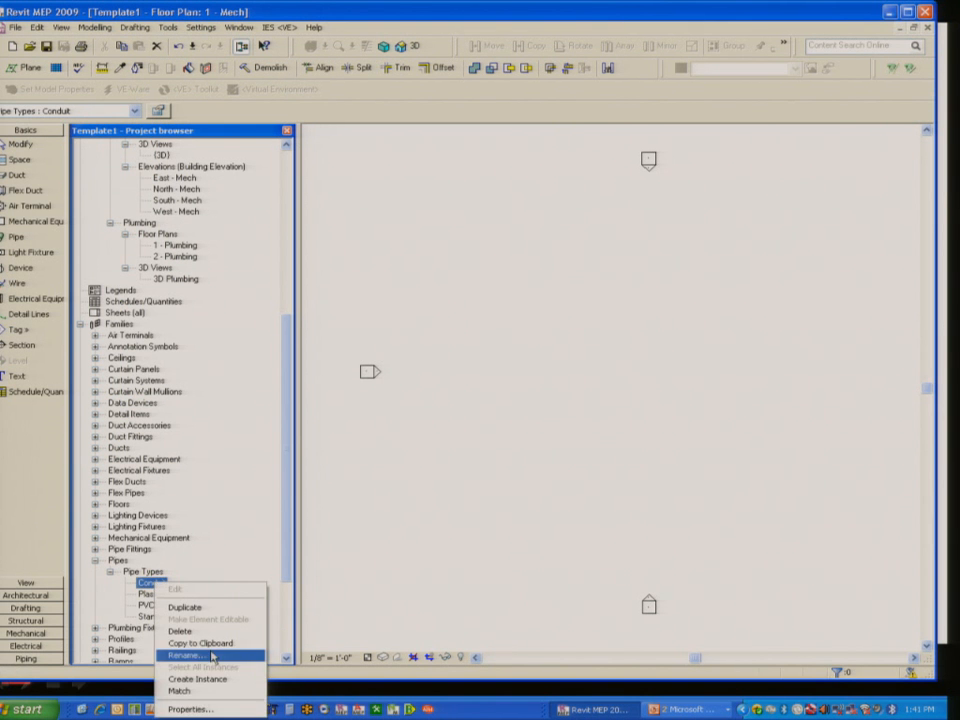
{"action": "left_click", "coordinate": [188, 708]}
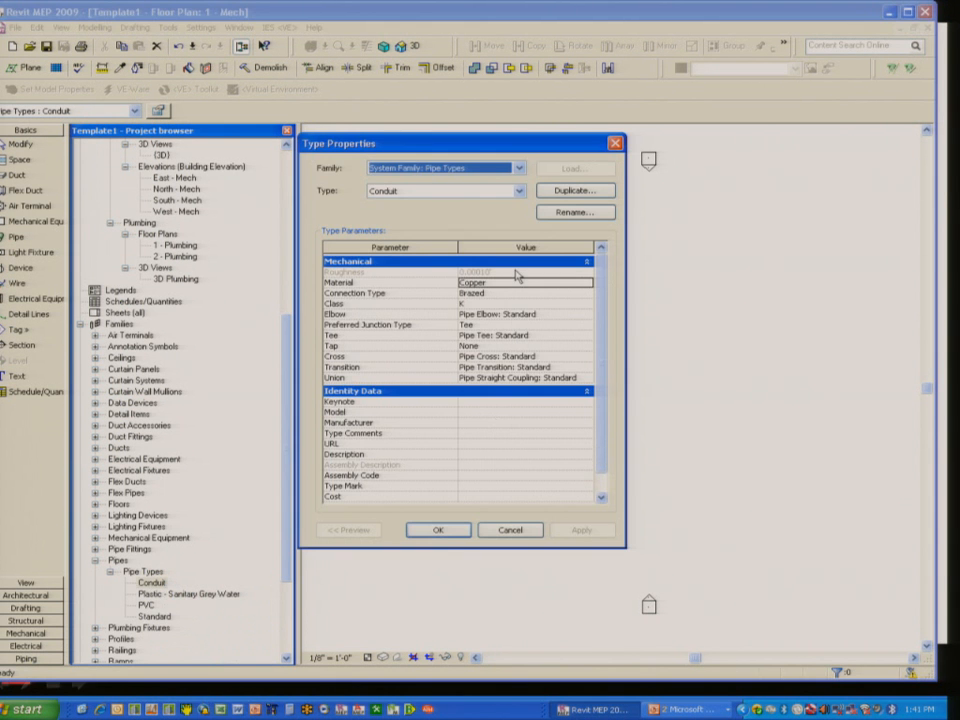
{"action": "left_click", "coordinate": [585, 313]}
{"action": "left_click", "coordinate": [575, 313]}
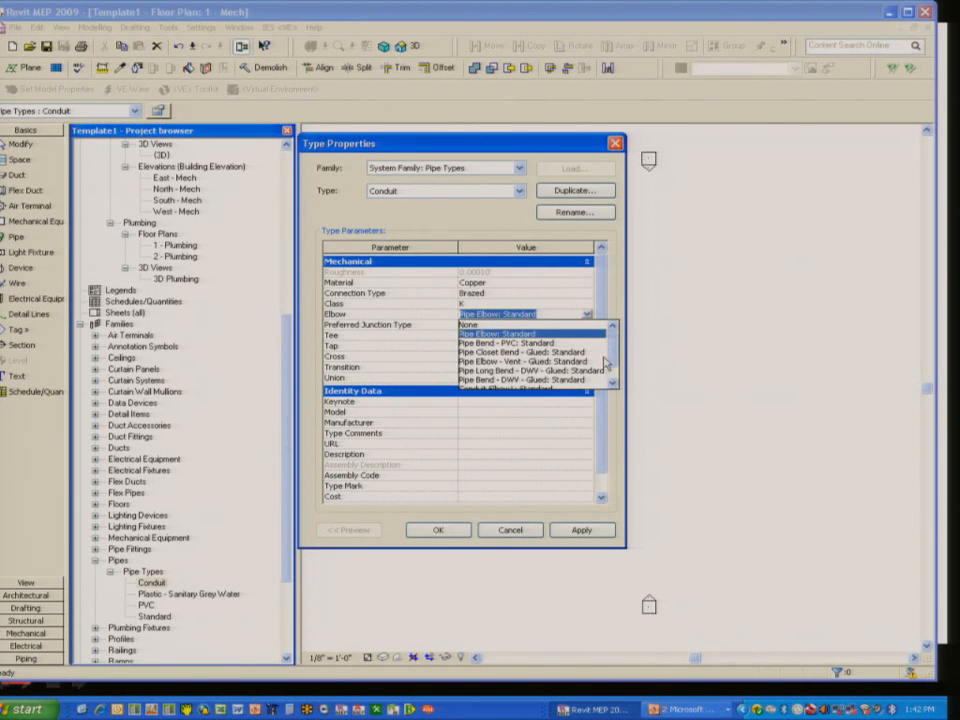
{"action": "scroll", "coordinate": [530, 370], "scroll_direction": "down", "scroll_amount": 1}
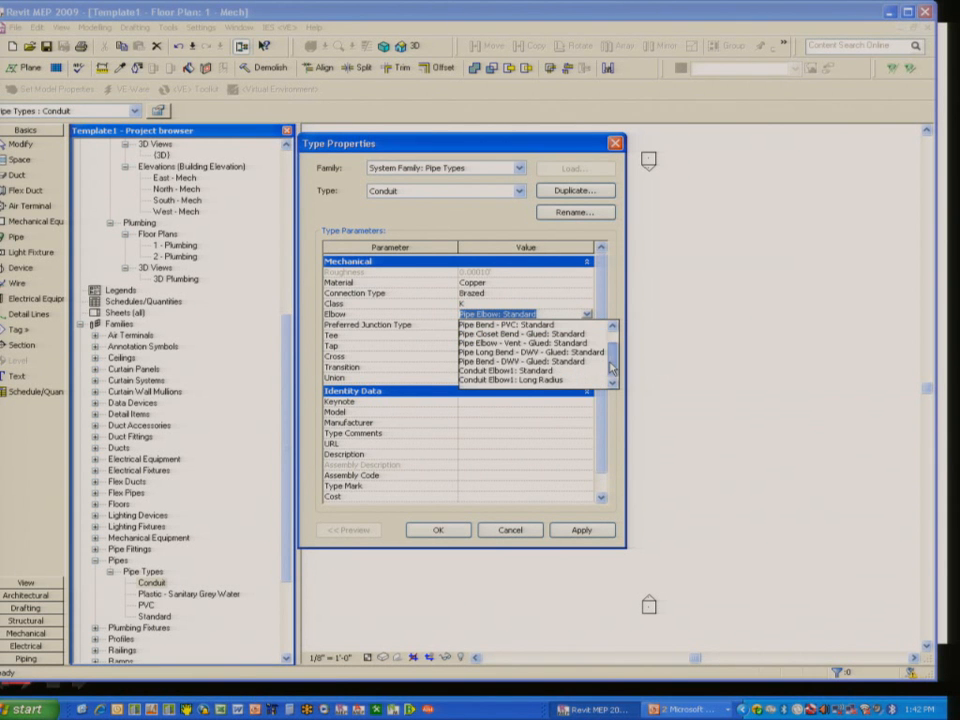
{"action": "left_click", "coordinate": [527, 380]}
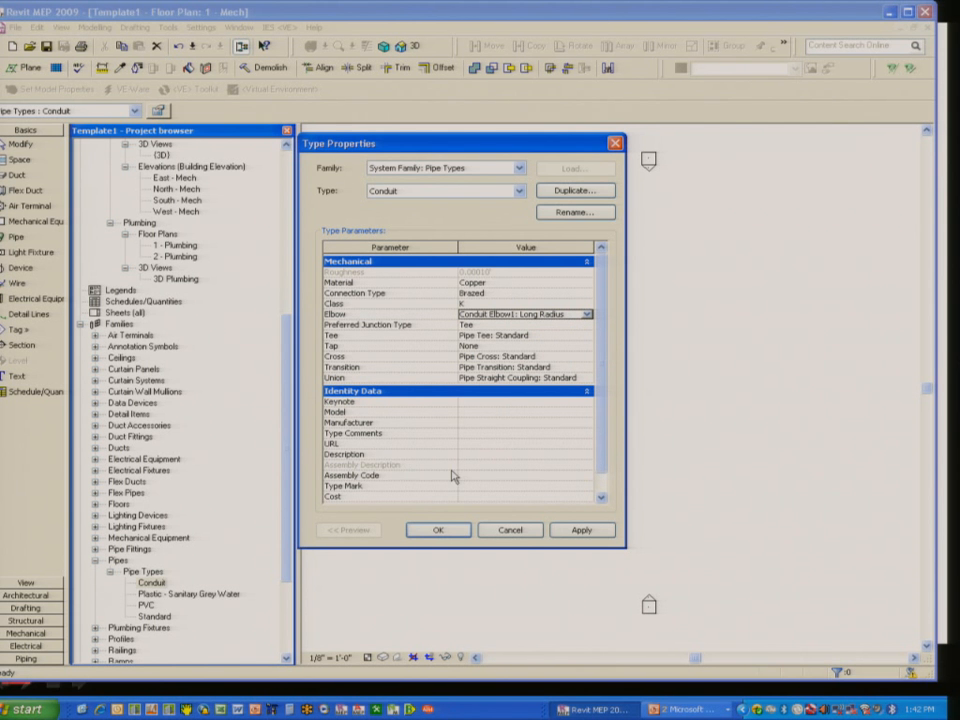
{"action": "left_click", "coordinate": [438, 530]}
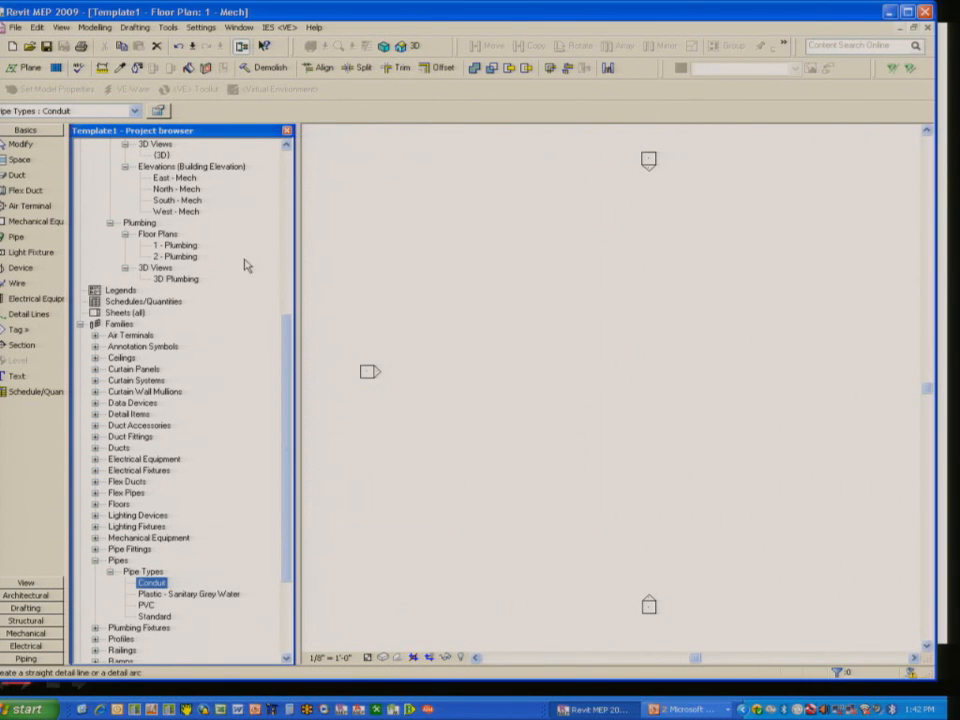
Start a pipe of type Conduit with a 1" diameter and a 4'-0" offset
{"action": "left_click", "coordinate": [27, 659]}
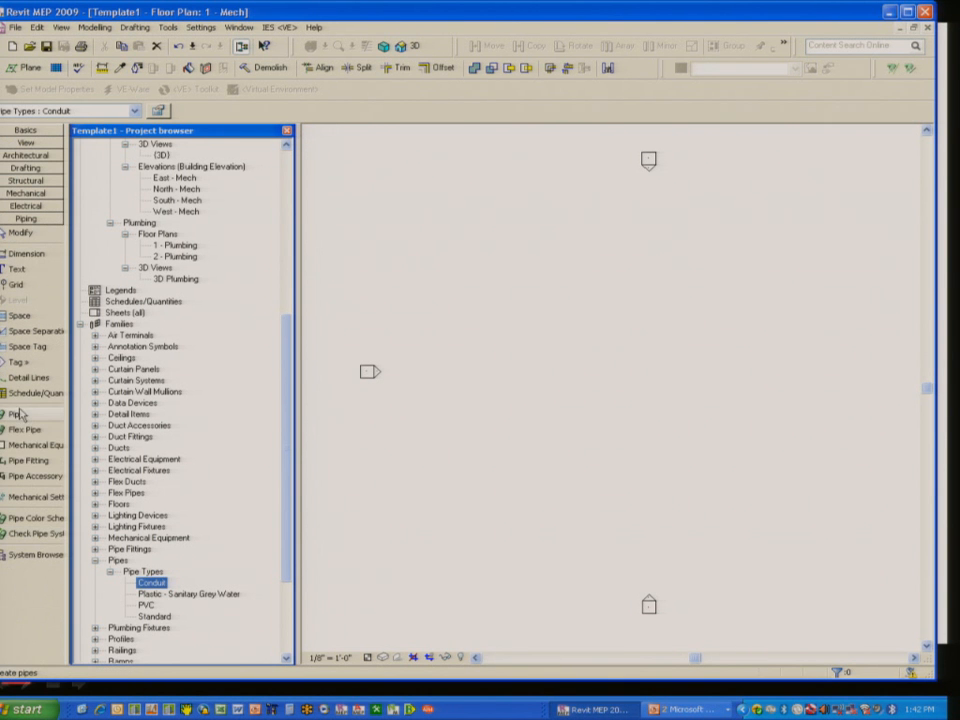
{"action": "left_click", "coordinate": [20, 418]}
{"action": "left_click", "coordinate": [100, 111]}
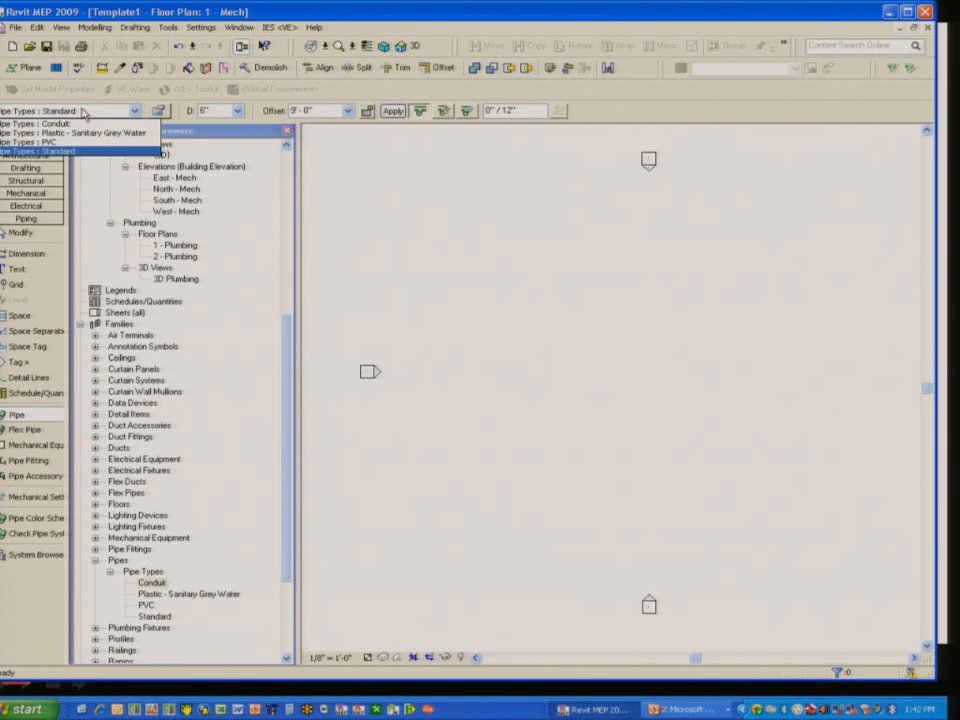
{"action": "left_click", "coordinate": [56, 124]}
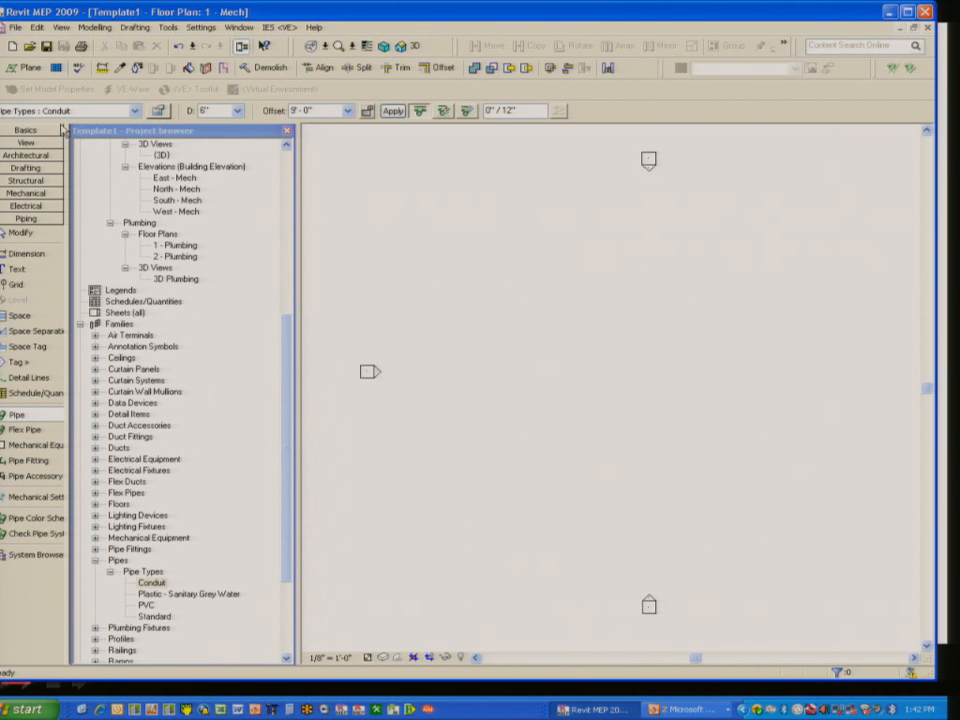
{"action": "left_click", "coordinate": [238, 111]}
{"action": "left_click", "coordinate": [212, 159]}
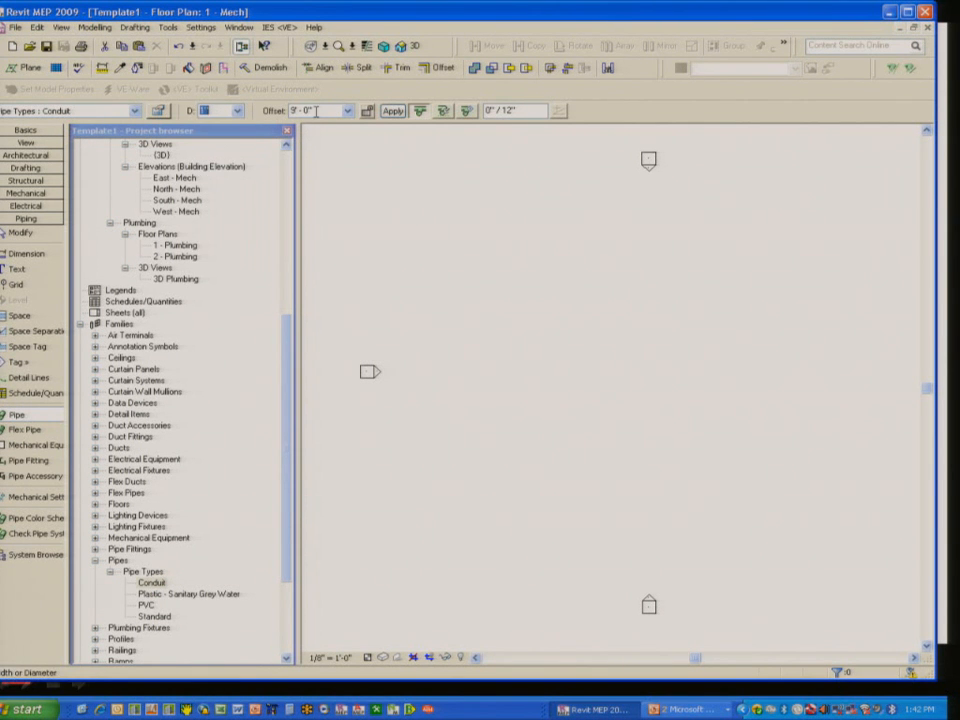
{"action": "left_click", "coordinate": [316, 110]}
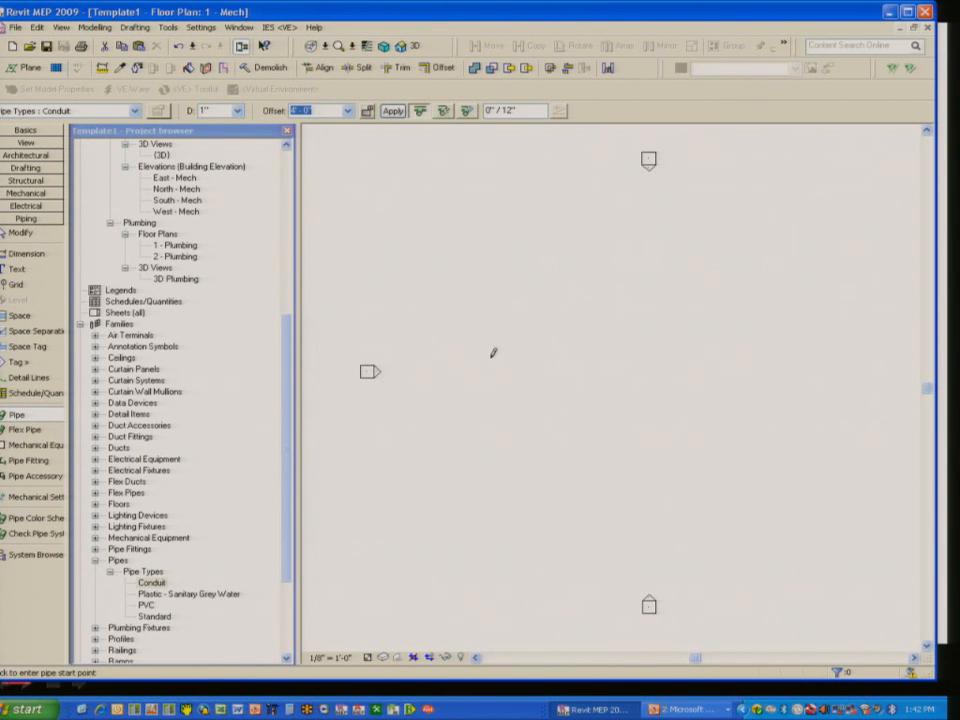
{"action": "type", "text": "4"}
{"action": "key", "text": "Return"}
Draw a stepped conduit run of three segments with two 90° bends, ending in a horizontal segment about 13'-0" long
{"action": "left_click", "coordinate": [458, 400]}
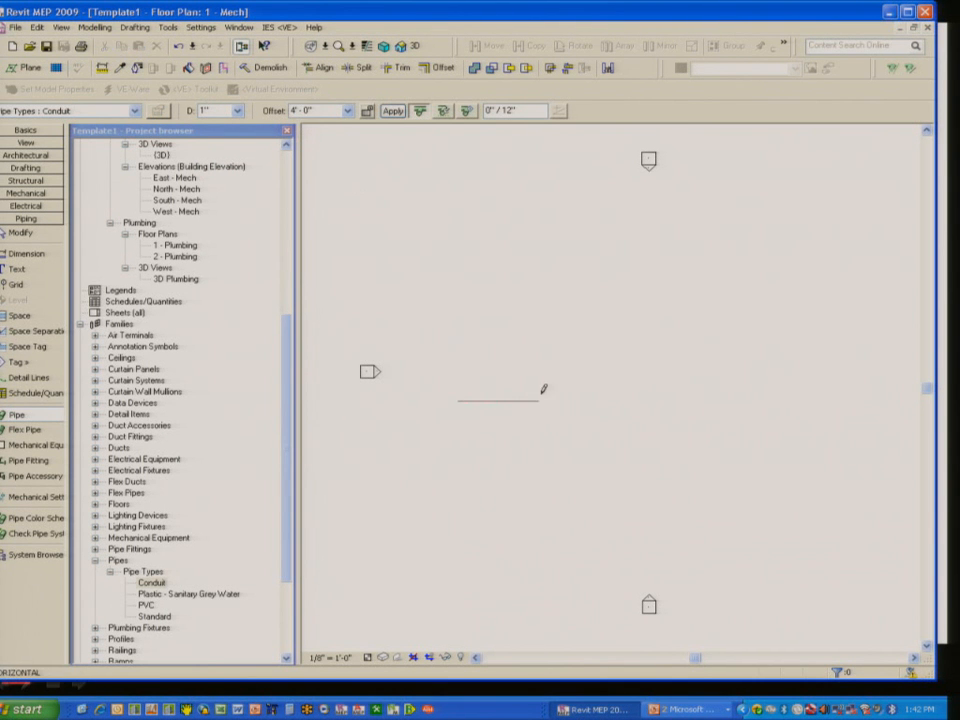
{"action": "left_click", "coordinate": [540, 400]}
{"action": "left_click", "coordinate": [539, 322]}
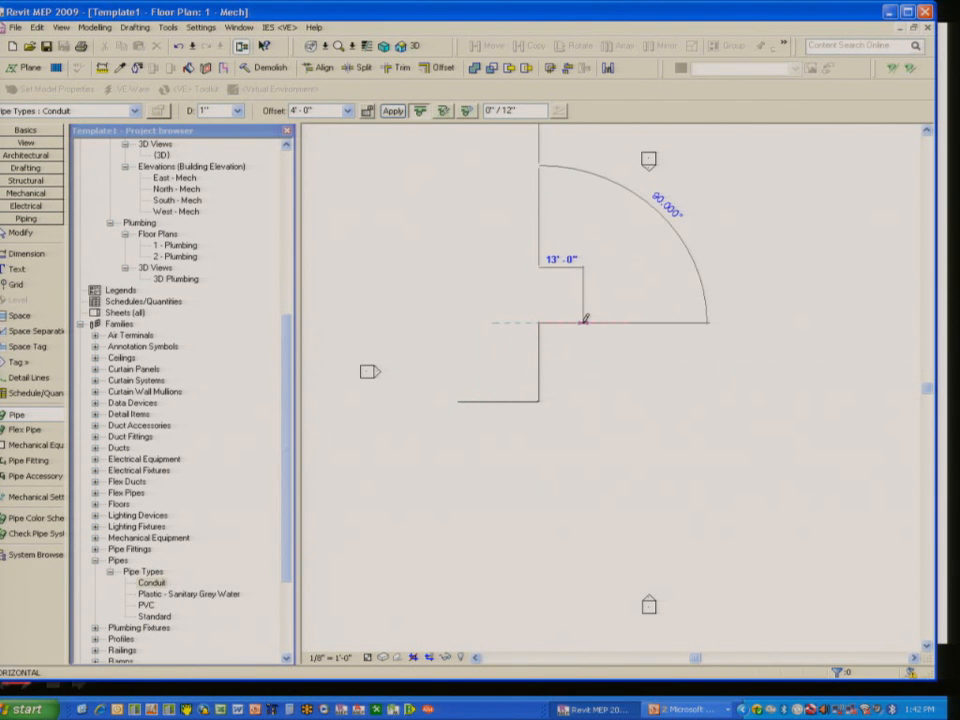
{"action": "left_click", "coordinate": [585, 322]}
{"action": "right_click", "coordinate": [583, 325]}
{"action": "left_click", "coordinate": [605, 330]}
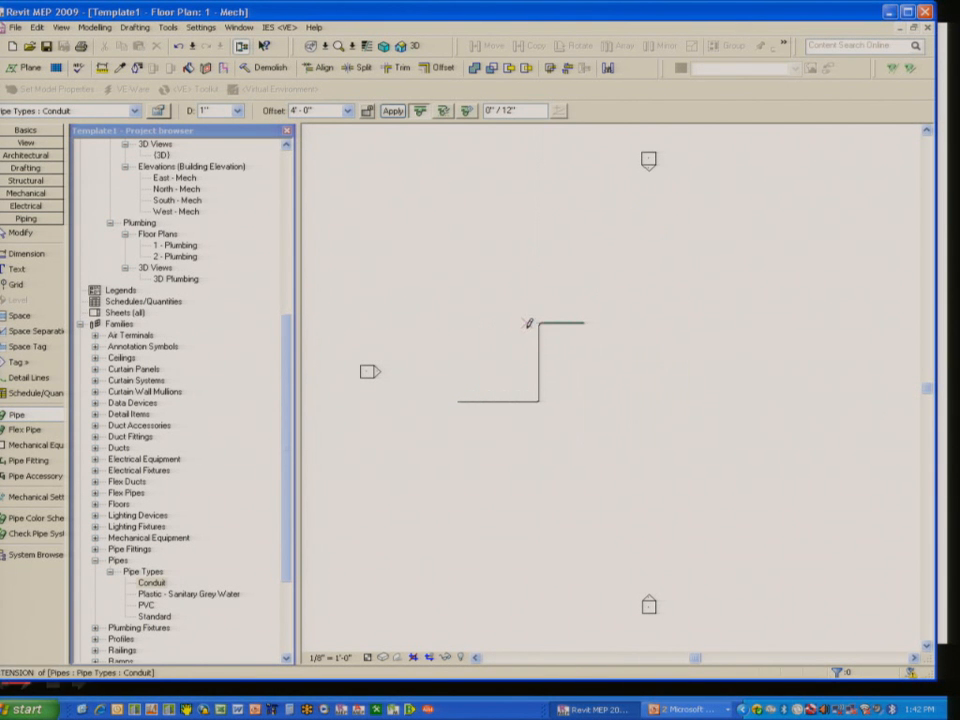
Show the conduit elbow up close with thin lines and the view's detail level set to Fine
{"action": "scroll", "coordinate": [529, 323], "scroll_direction": "up", "scroll_amount": 5}
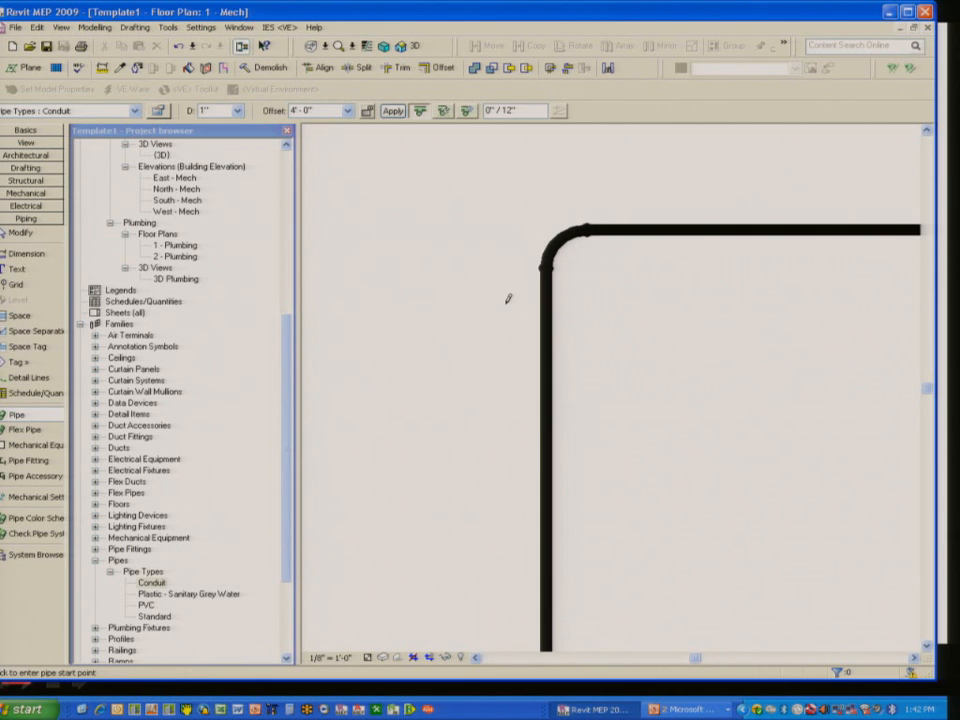
{"action": "left_click", "coordinate": [368, 46]}
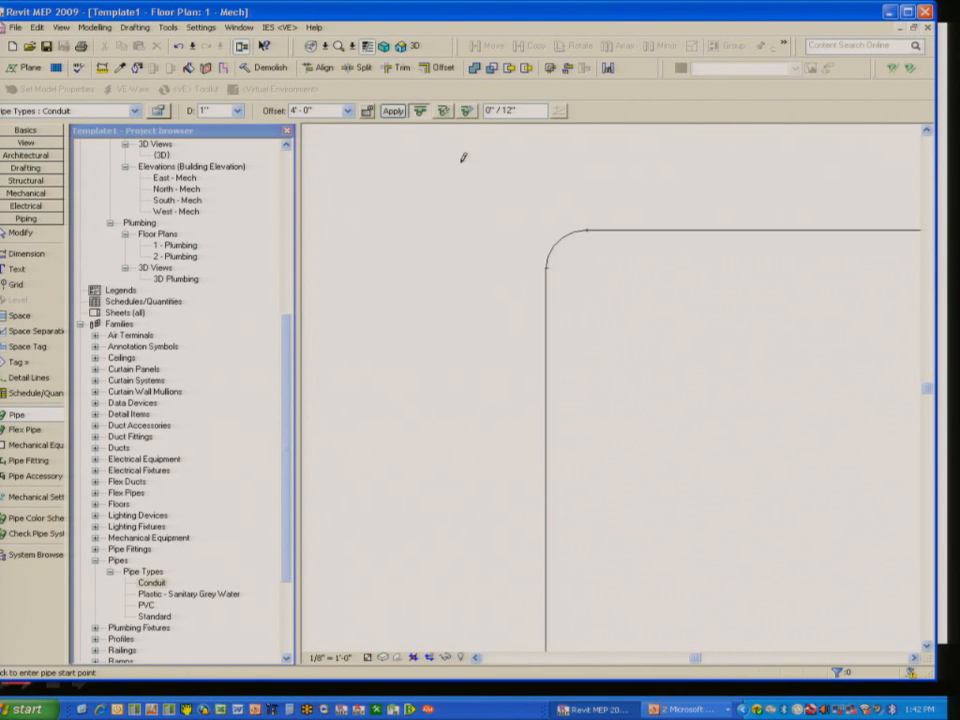
{"action": "left_click", "coordinate": [368, 657]}
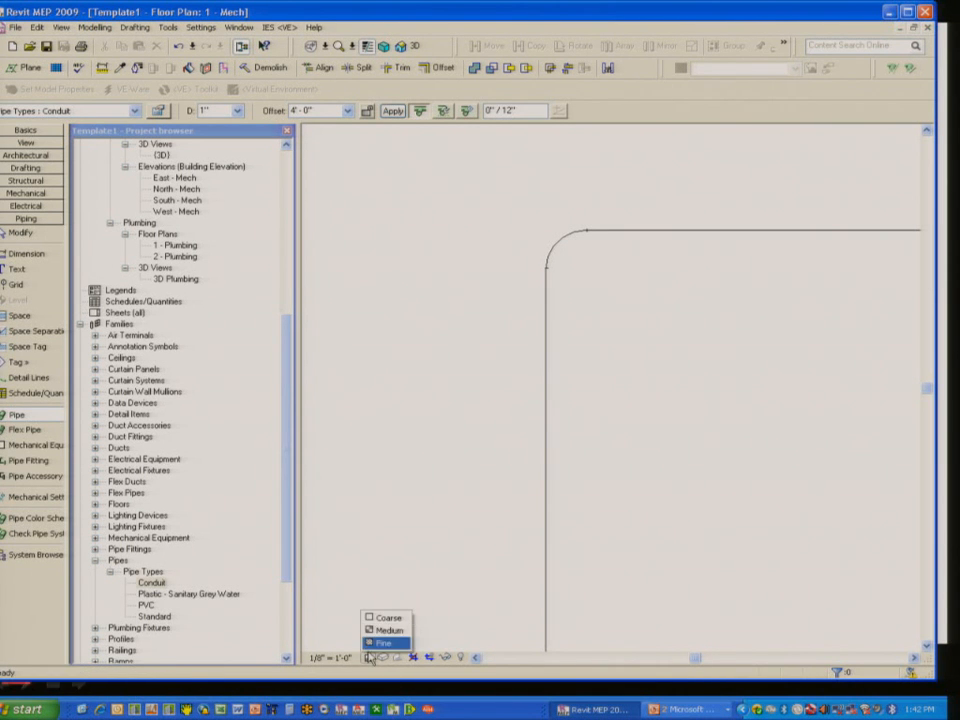
{"action": "left_click", "coordinate": [382, 643]}
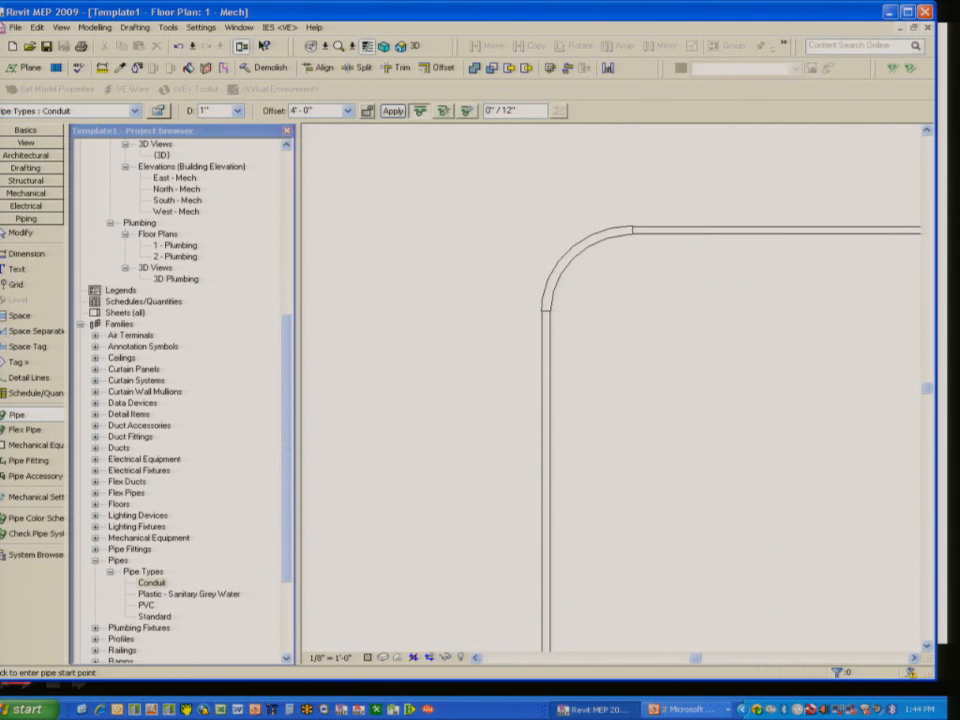
Open Windows Explorer and expand the folder tree to All Users\Application Data\Autodesk\RME 2009
{"action": "right_click", "coordinate": [28, 709]}
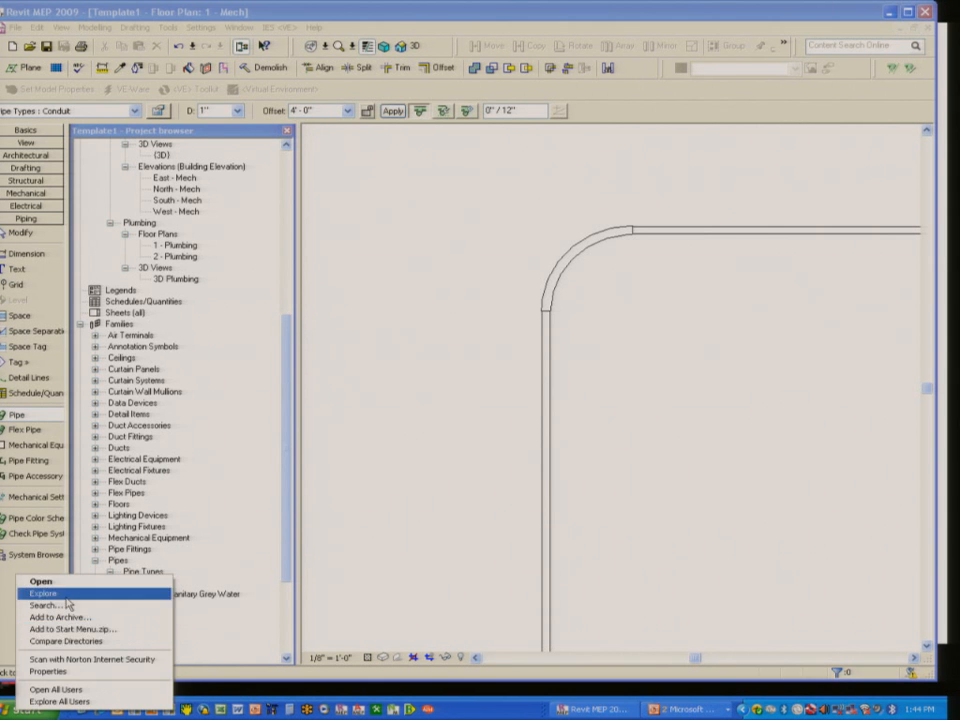
{"action": "left_click", "coordinate": [62, 592]}
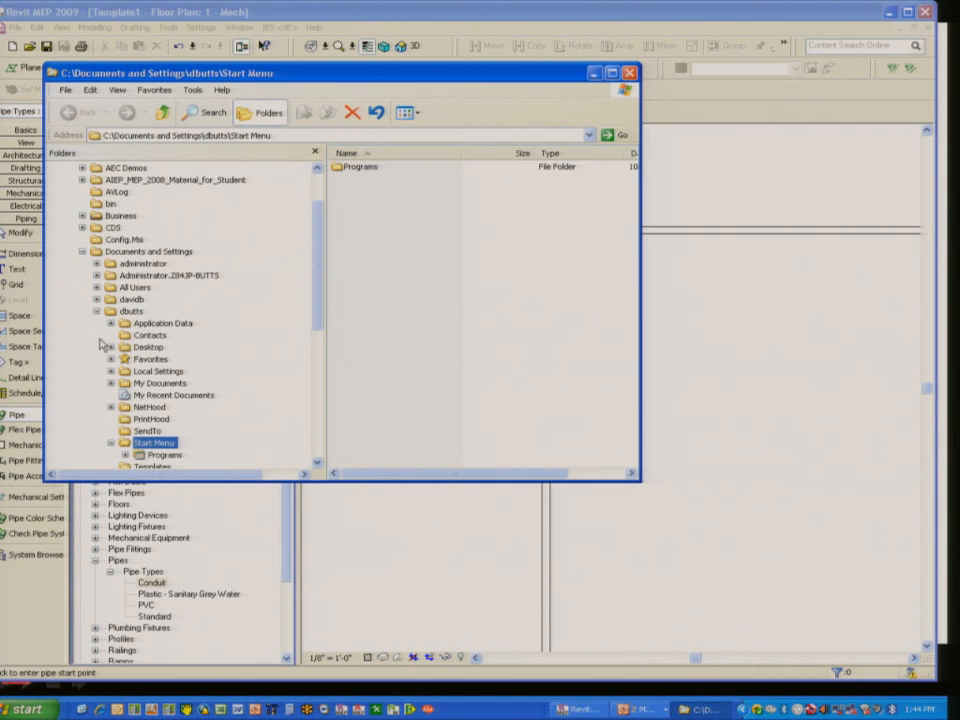
{"action": "left_click", "coordinate": [97, 287]}
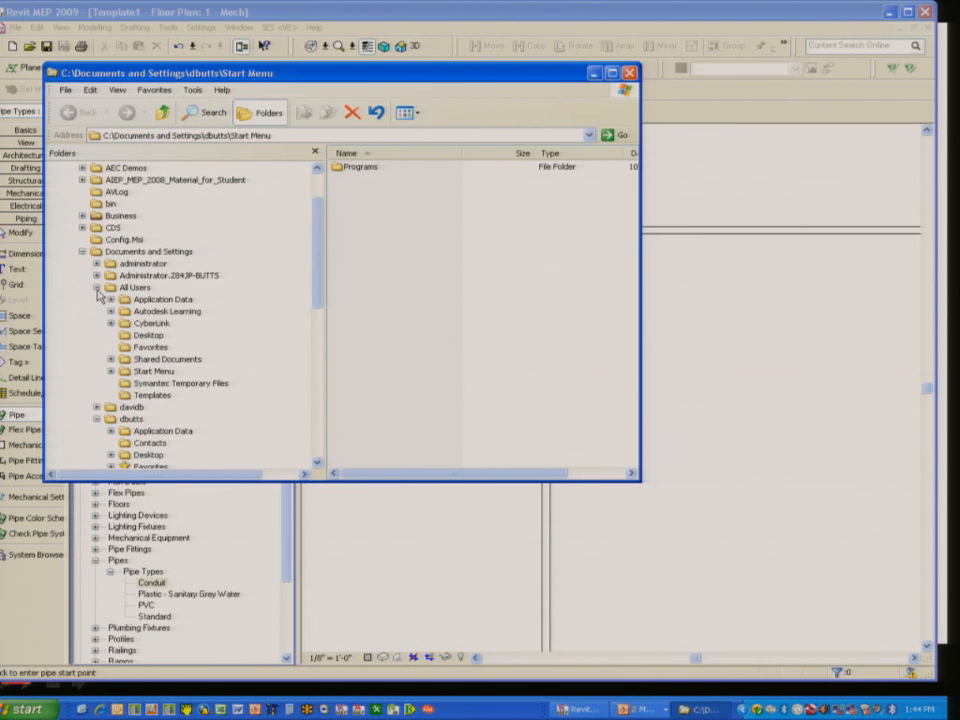
{"action": "left_click", "coordinate": [111, 299]}
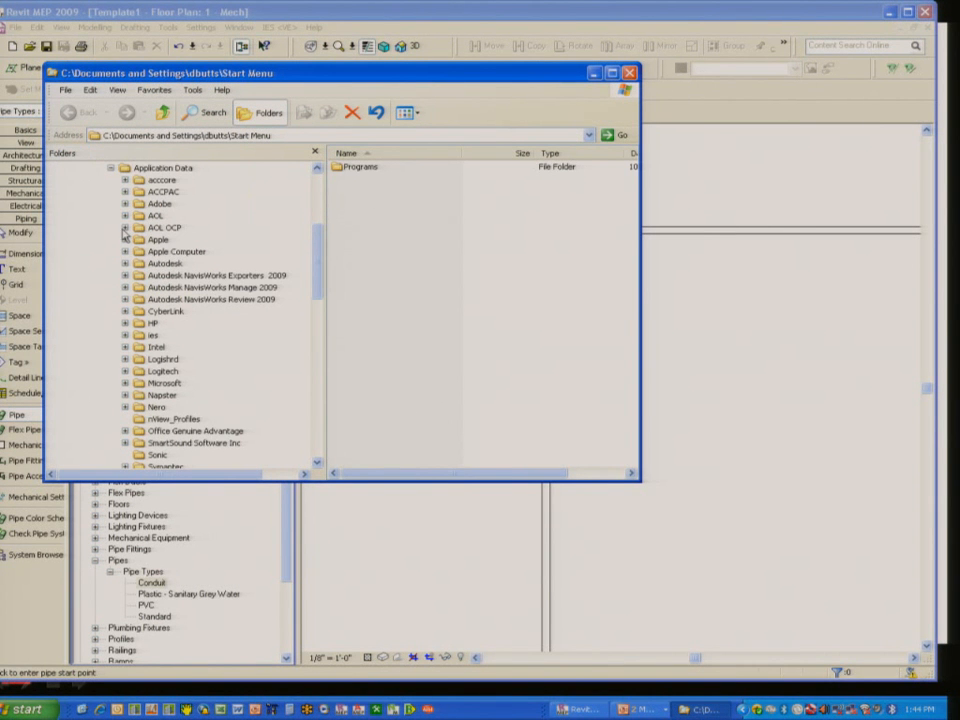
{"action": "left_click", "coordinate": [125, 262]}
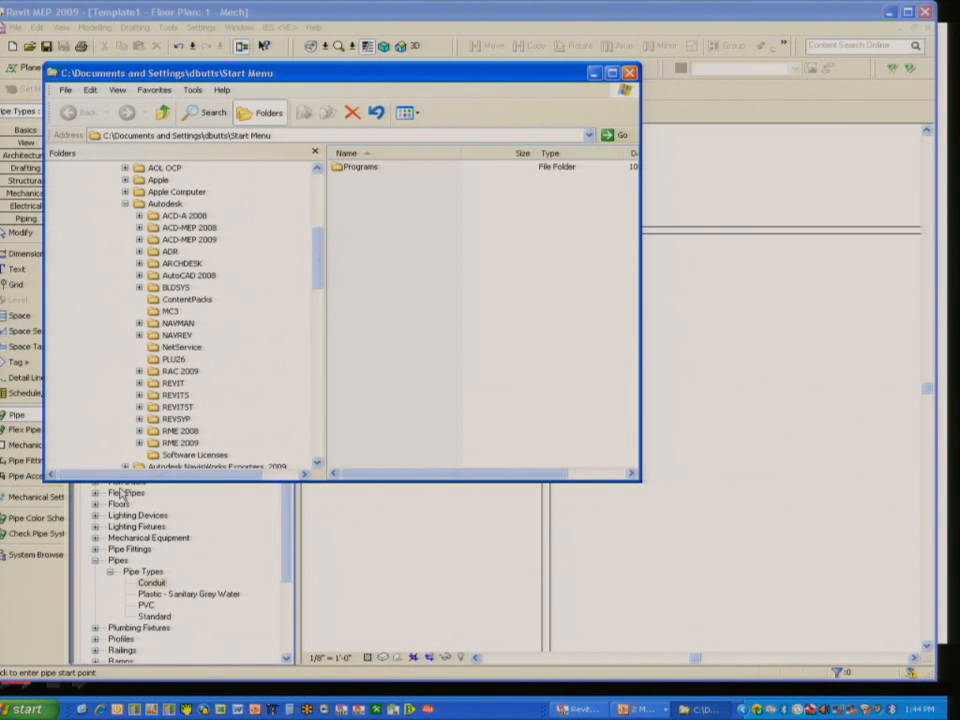
{"action": "left_click", "coordinate": [140, 431]}
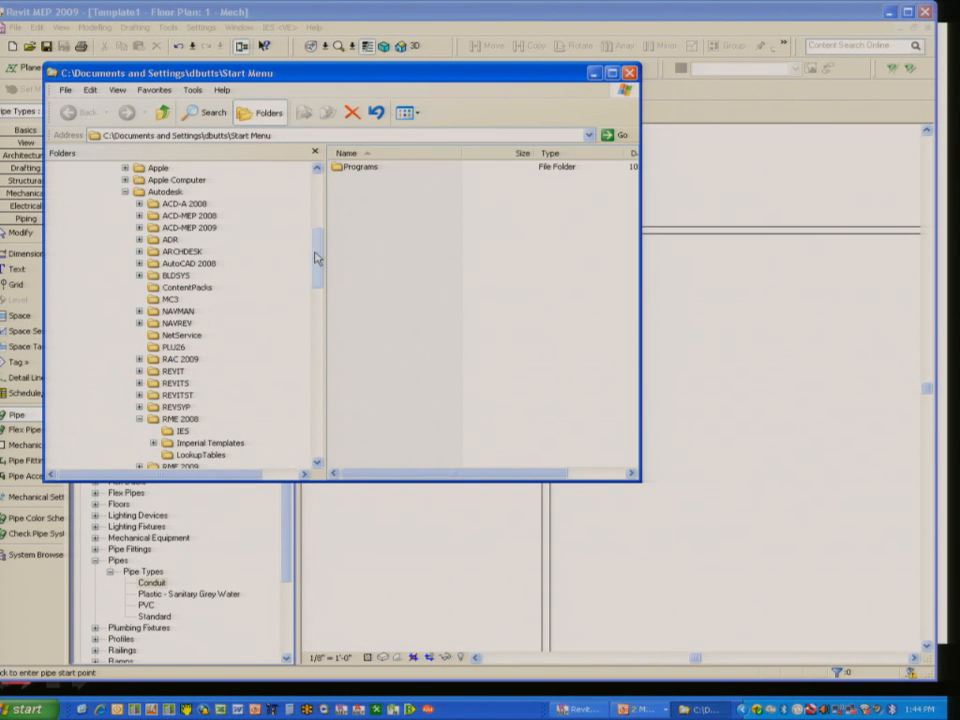
{"action": "mouse_move", "coordinate": [318, 257]}
{"action": "left_mouse_down"}
{"action": "mouse_move", "coordinate": [322, 213]}
{"action": "mouse_move", "coordinate": [321, 272]}
{"action": "left_mouse_up"}
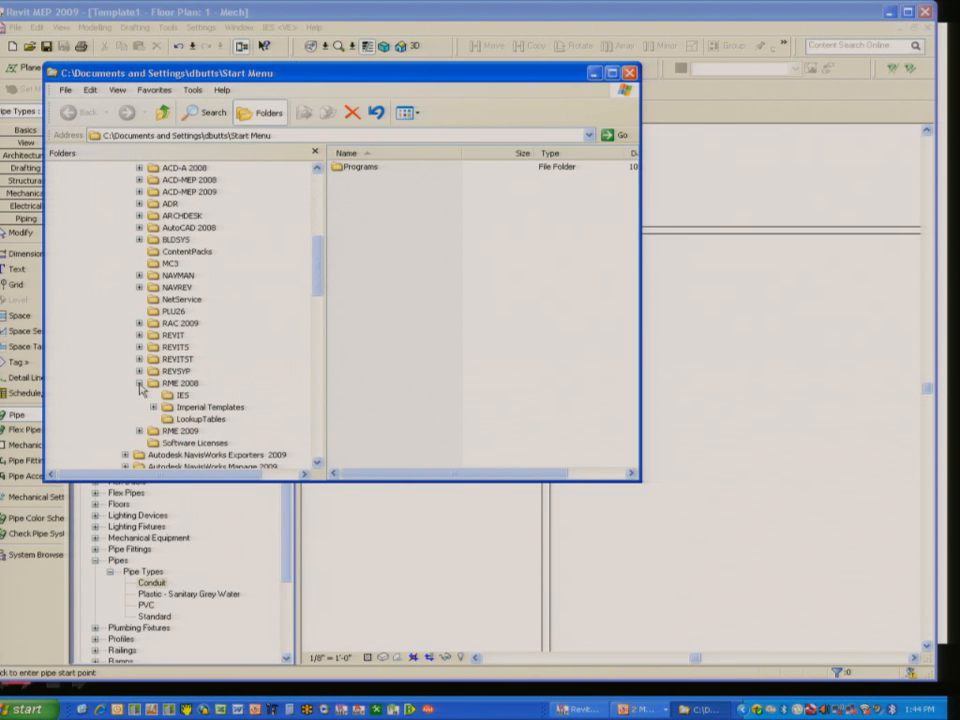
{"action": "left_click", "coordinate": [140, 383]}
{"action": "left_click", "coordinate": [140, 395]}
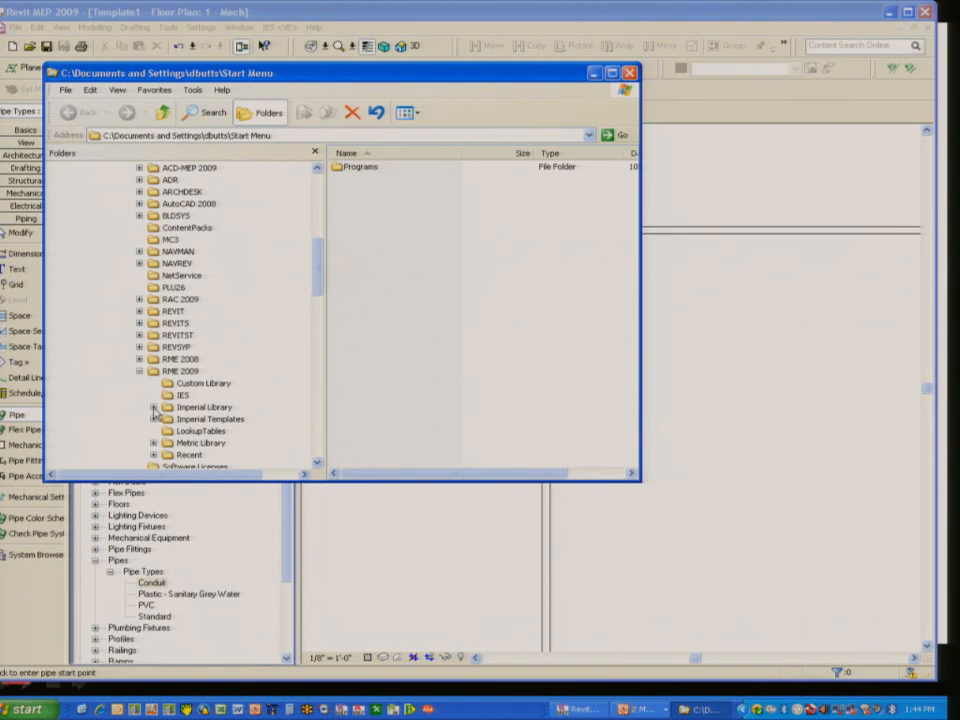
Browse the Imperial Library's Mechanical Components subfolders and open the Connectors folder
{"action": "left_click", "coordinate": [153, 408]}
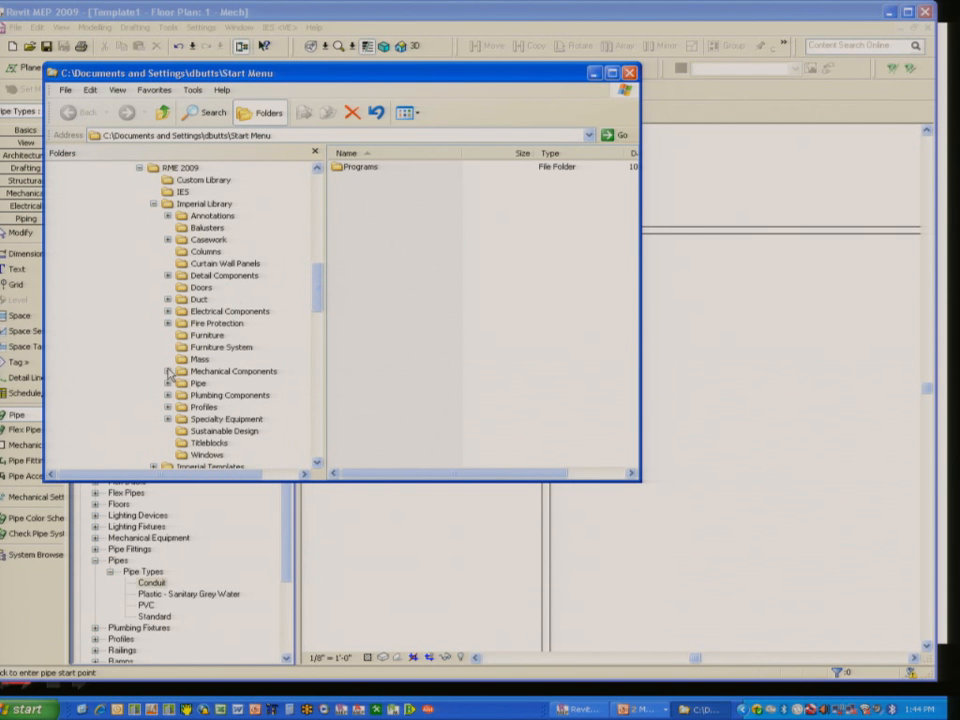
{"action": "left_click", "coordinate": [168, 372]}
{"action": "left_click", "coordinate": [182, 419]}
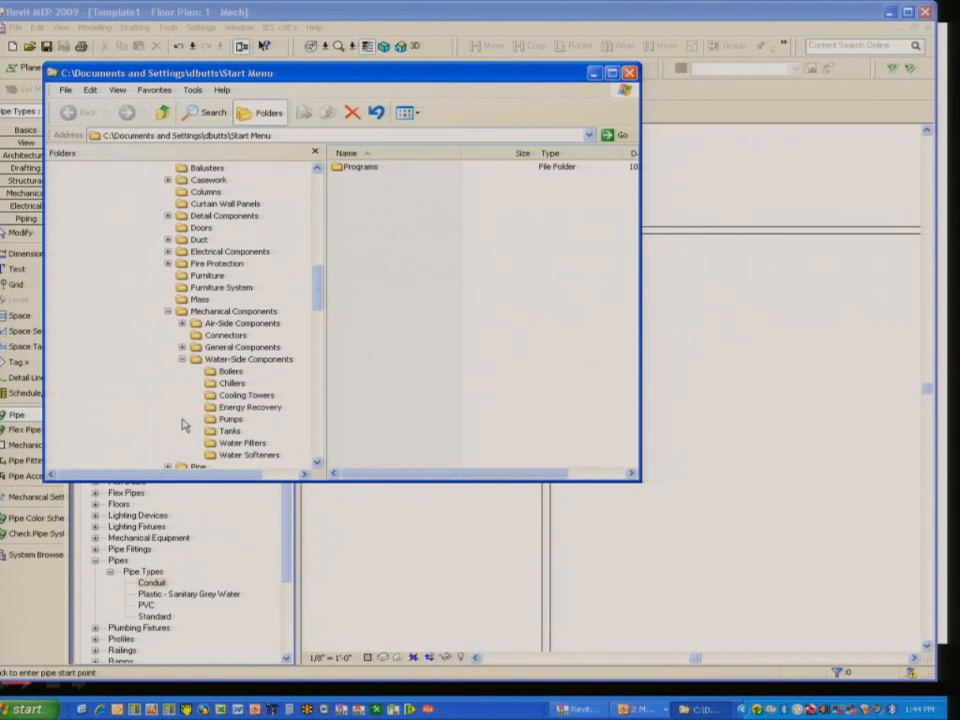
{"action": "left_click", "coordinate": [182, 347]}
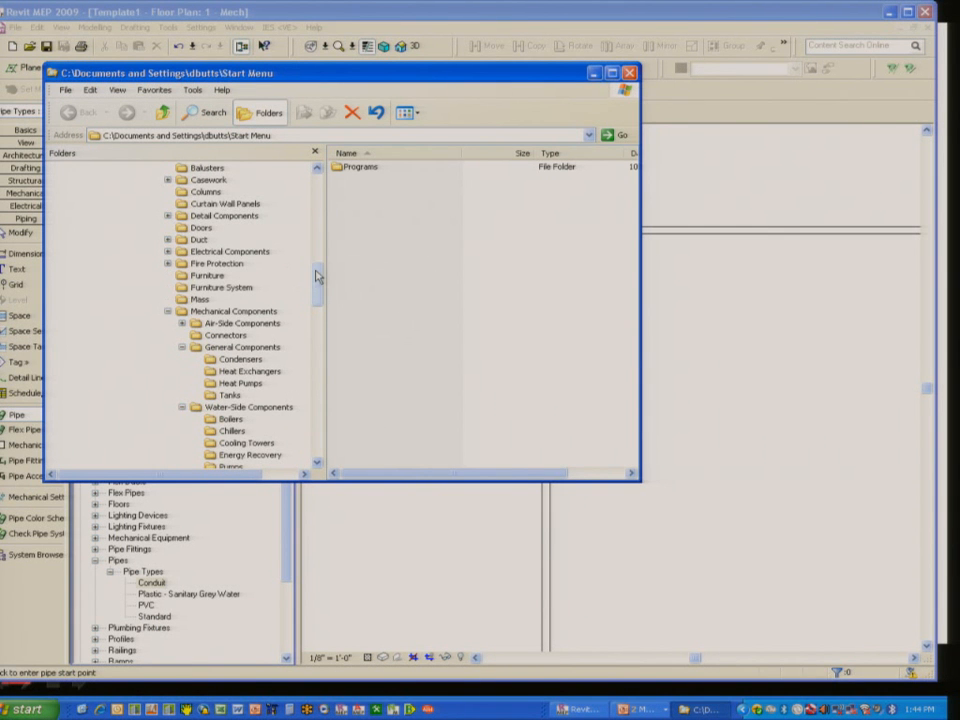
{"action": "mouse_move", "coordinate": [317, 276]}
{"action": "left_mouse_down"}
{"action": "mouse_move", "coordinate": [317, 299]}
{"action": "mouse_move", "coordinate": [322, 284]}
{"action": "left_mouse_up"}
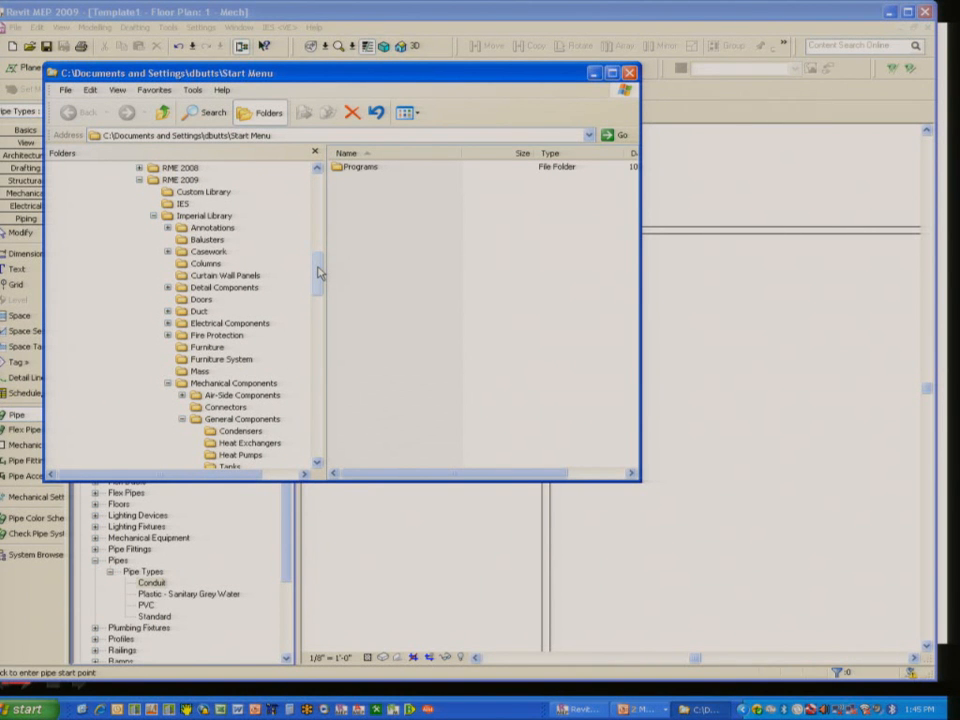
{"action": "left_click", "coordinate": [196, 407]}
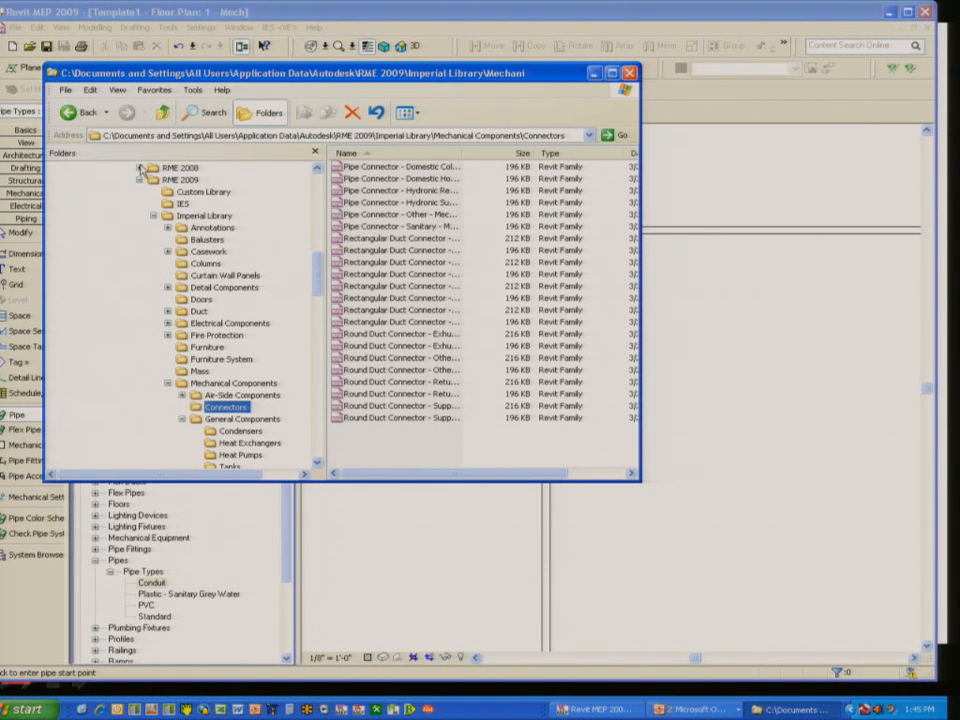
Duplicate the Pipe Connector - Other - Mechanical Equipment family file within the Connectors folder
{"action": "left_click", "coordinate": [393, 214]}
{"action": "right_click", "coordinate": [393, 214]}
{"action": "left_click", "coordinate": [418, 360]}
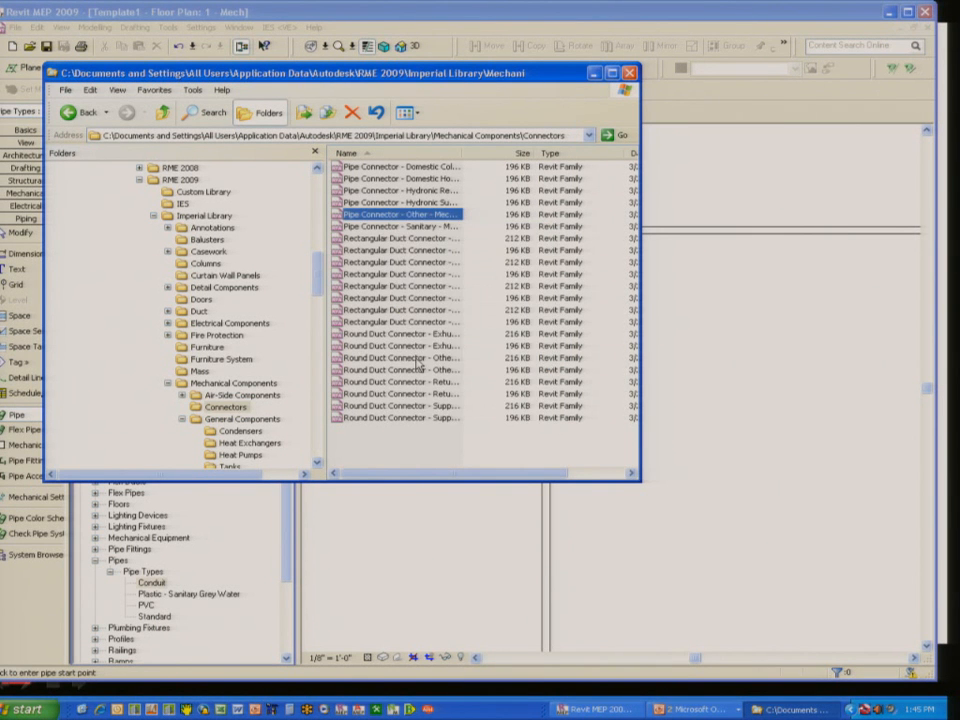
{"action": "right_click", "coordinate": [402, 446]}
{"action": "left_click", "coordinate": [452, 527]}
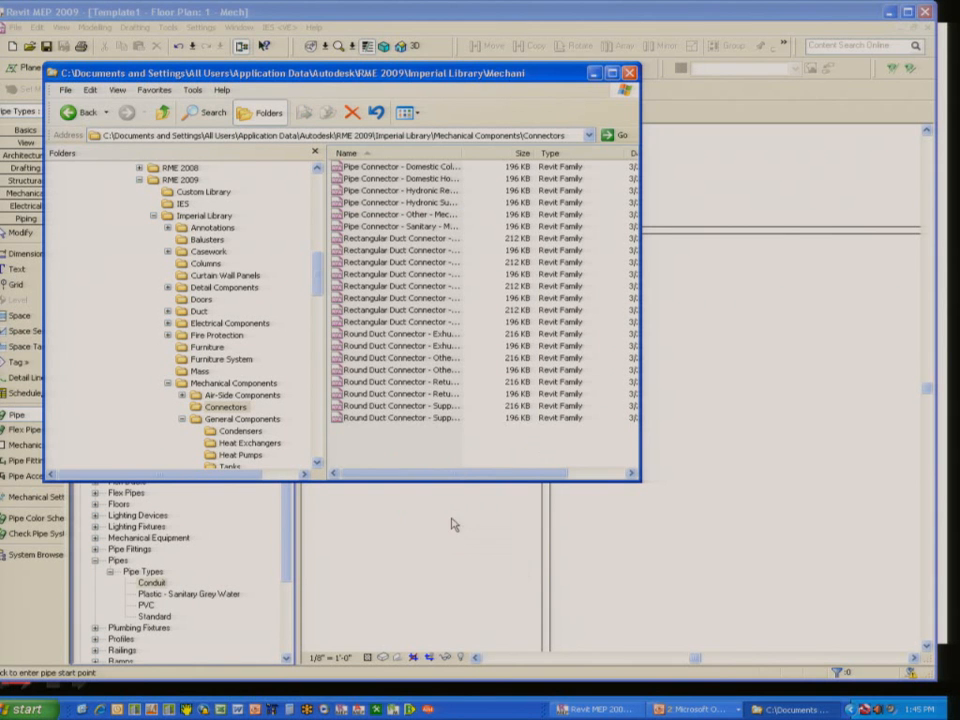
Rename the copied family file as Conduit Connector - Other - Mechanical Equipment.rfa, accepting the change to the read-only file
{"action": "right_click", "coordinate": [401, 429]}
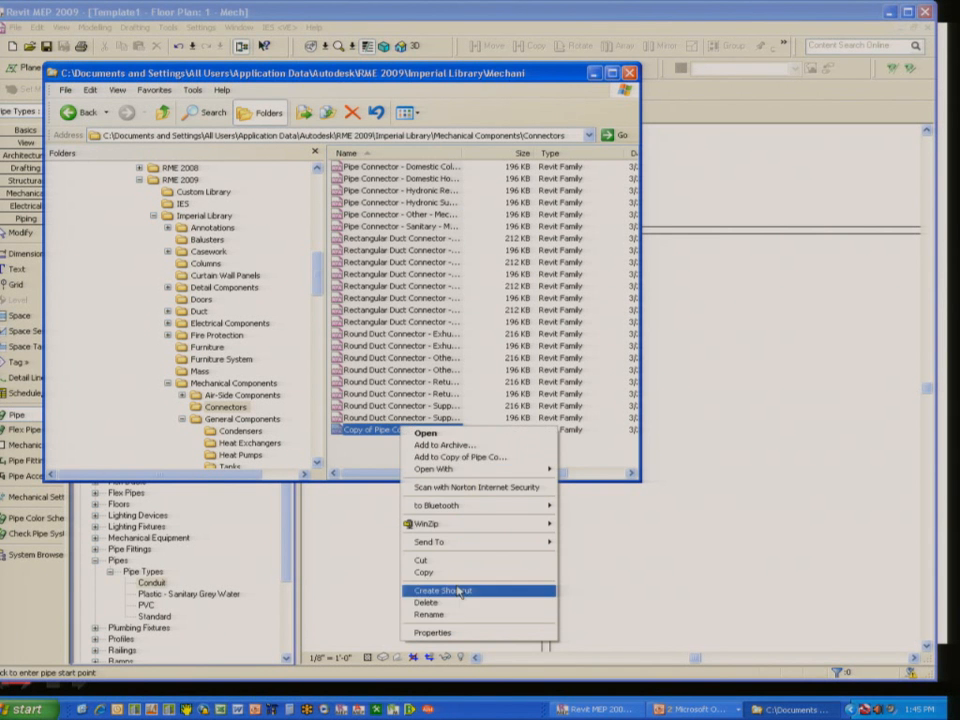
{"action": "left_click", "coordinate": [430, 614]}
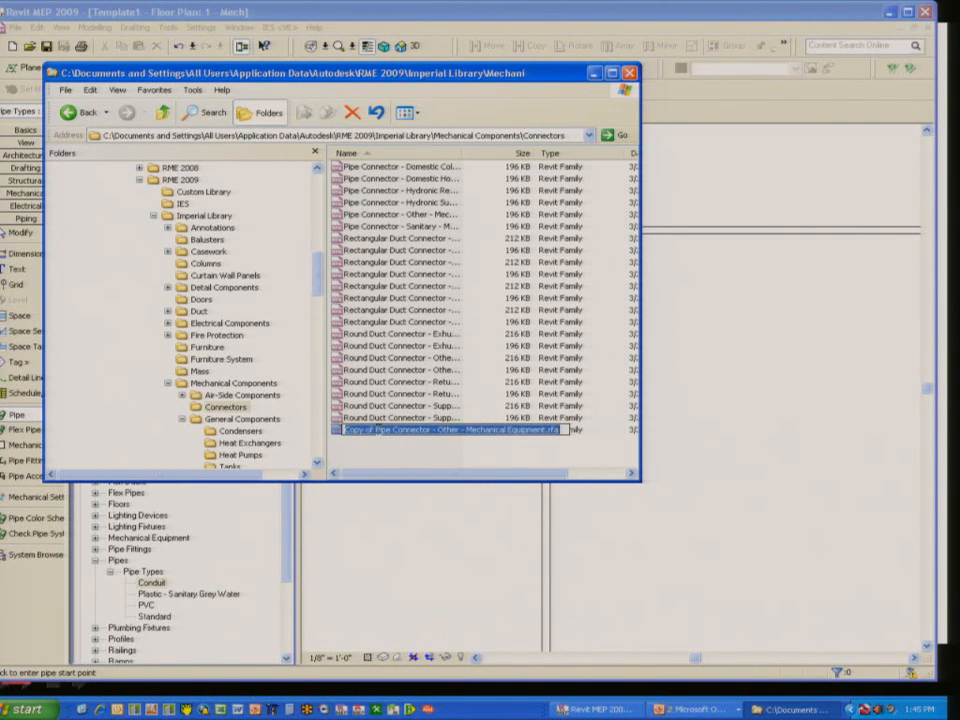
{"action": "left_click_drag", "start_coordinate": [390, 430], "coordinate": [340, 430]}
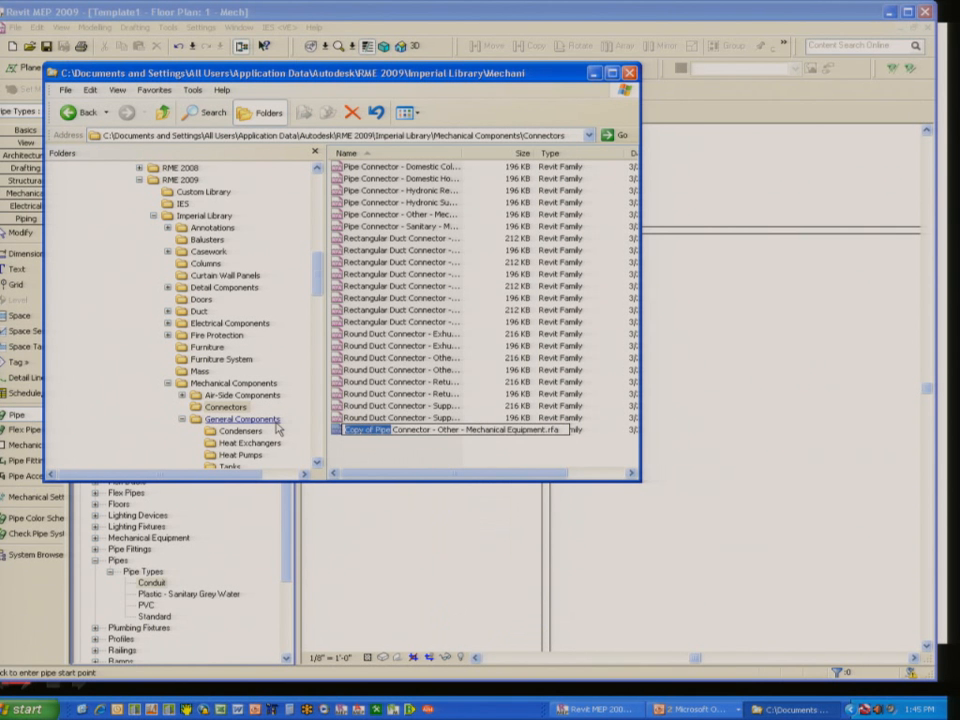
{"action": "type", "text": "Conduit"}
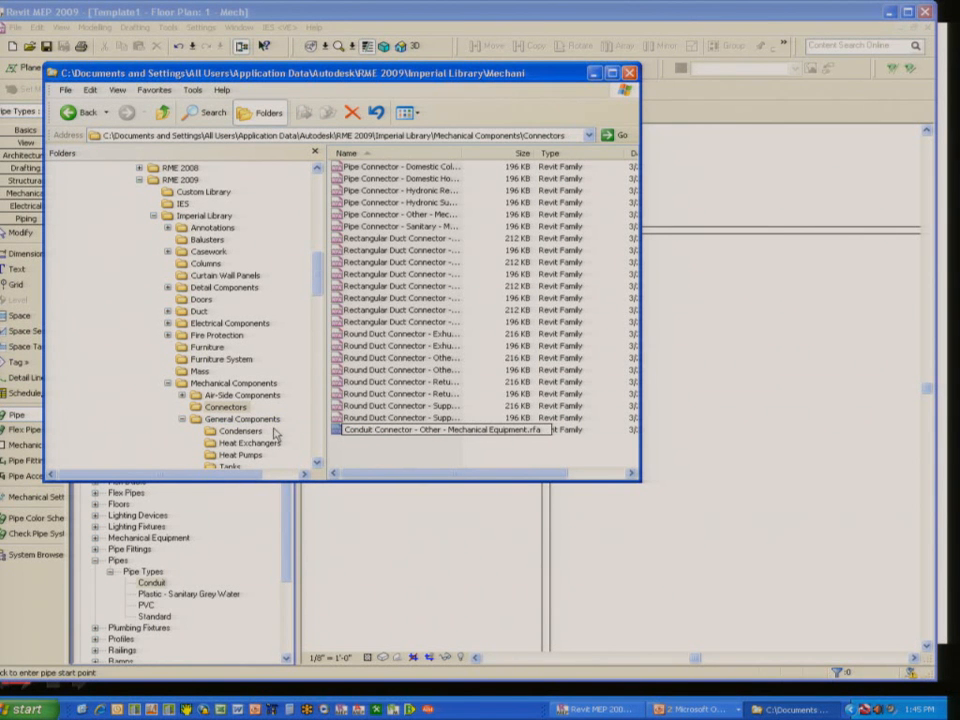
{"action": "key", "text": "Return"}
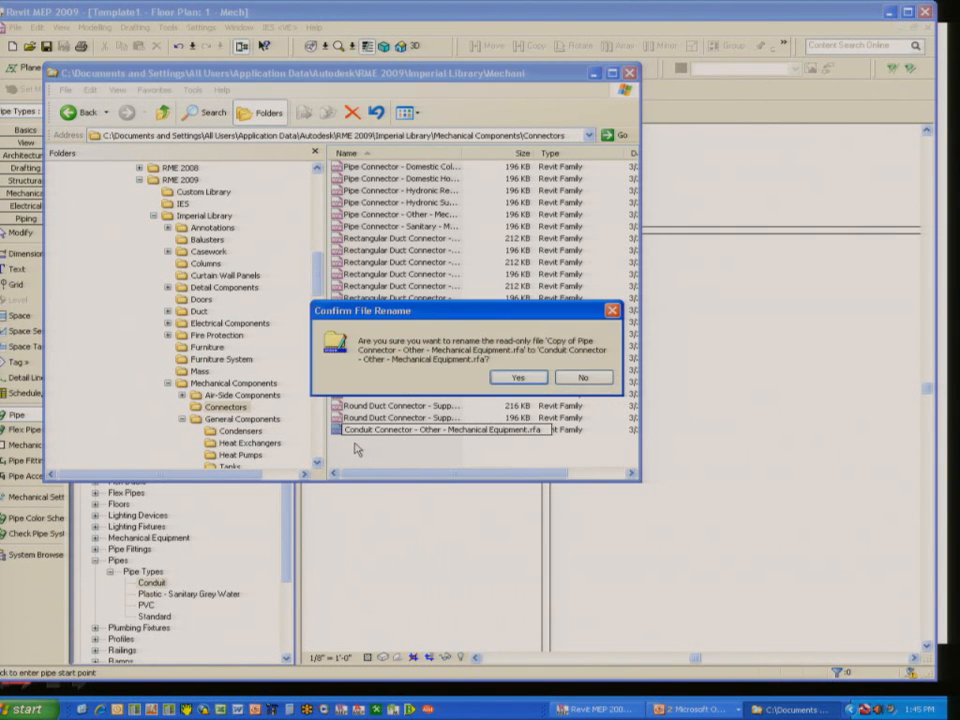
{"action": "left_click", "coordinate": [518, 377]}
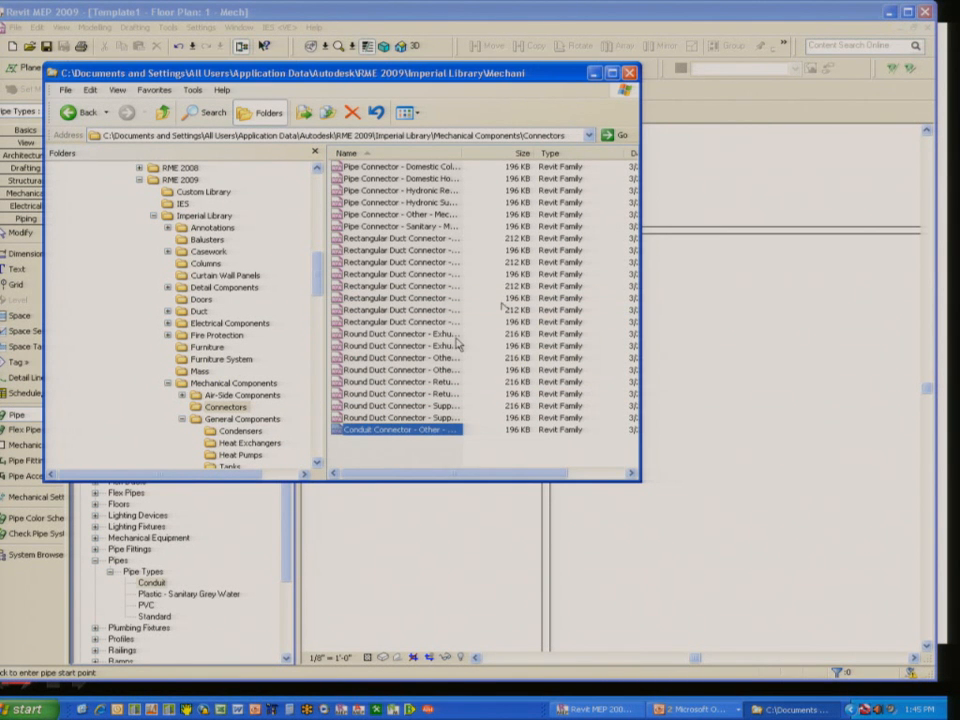
Load the Conduit Connector - Other family from the Connectors folder into the open Revit project and close the file explorer
{"action": "left_click_drag", "start_coordinate": [338, 431], "coordinate": [797, 397]}
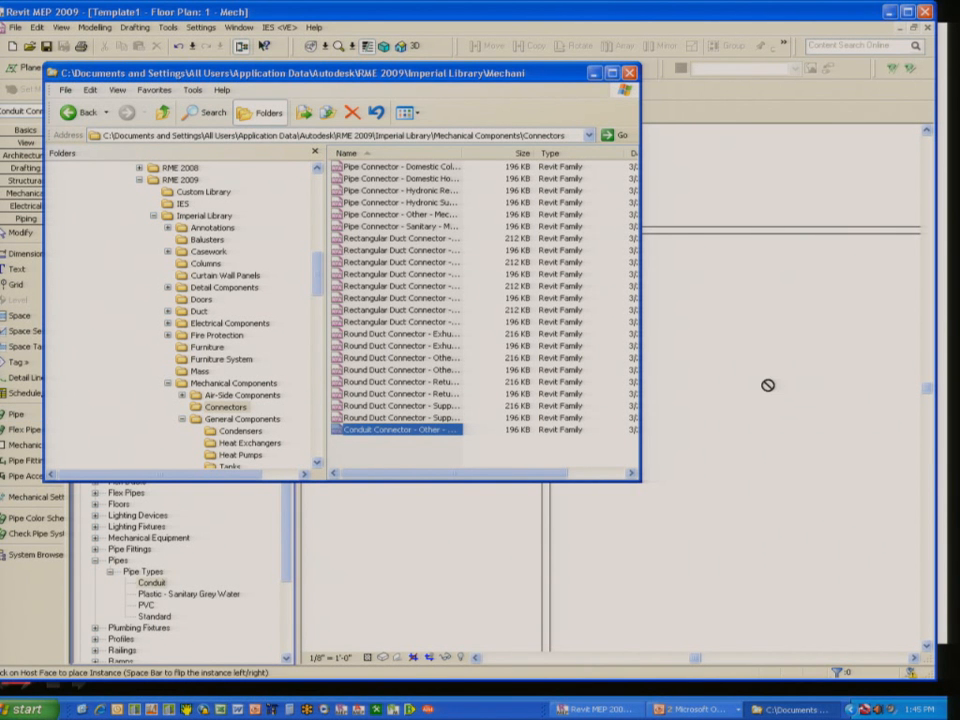
{"action": "left_click", "coordinate": [632, 75]}
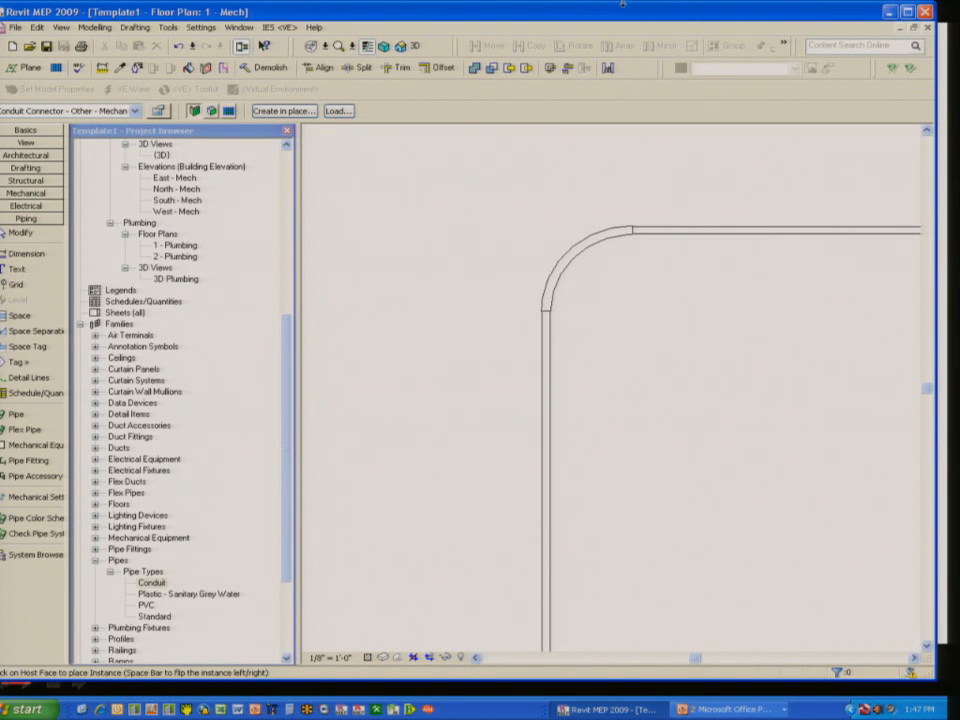
Switch to the AB304-2-warmup.ppt presentation in PowerPoint, select the Tip Section #1 – Templates slide and run the slide show
{"action": "left_click", "coordinate": [725, 709]}
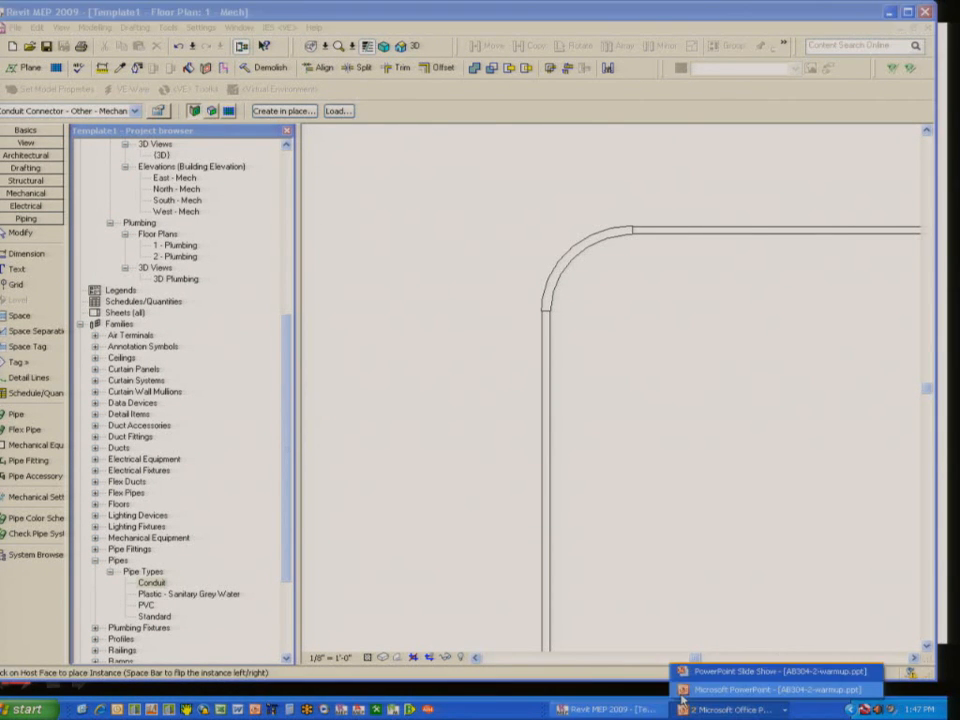
{"action": "left_click", "coordinate": [745, 690]}
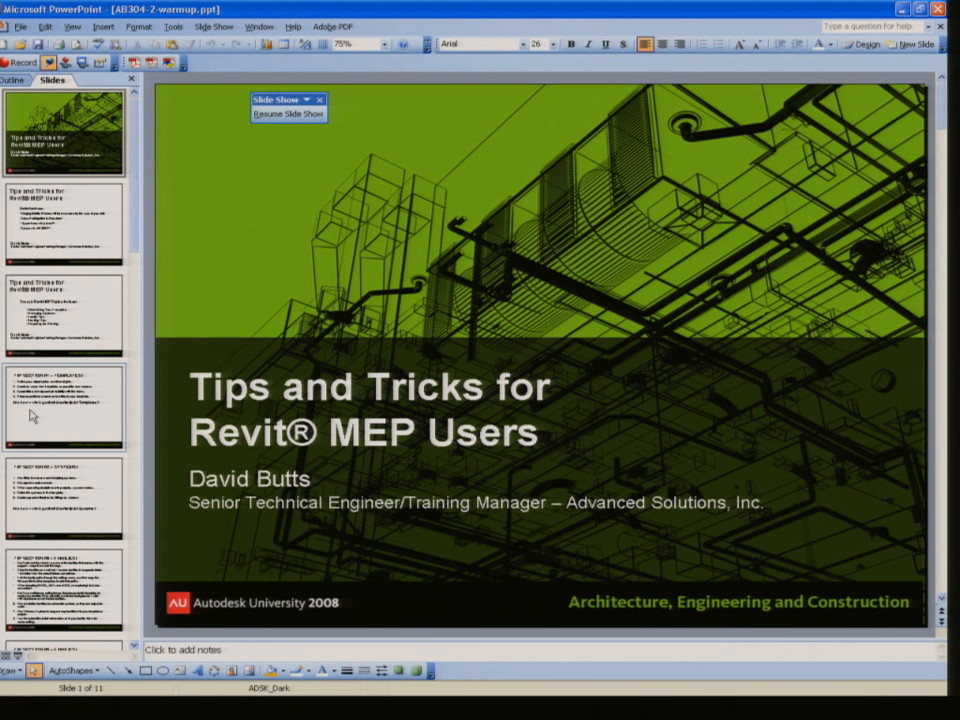
{"action": "left_click", "coordinate": [71, 420]}
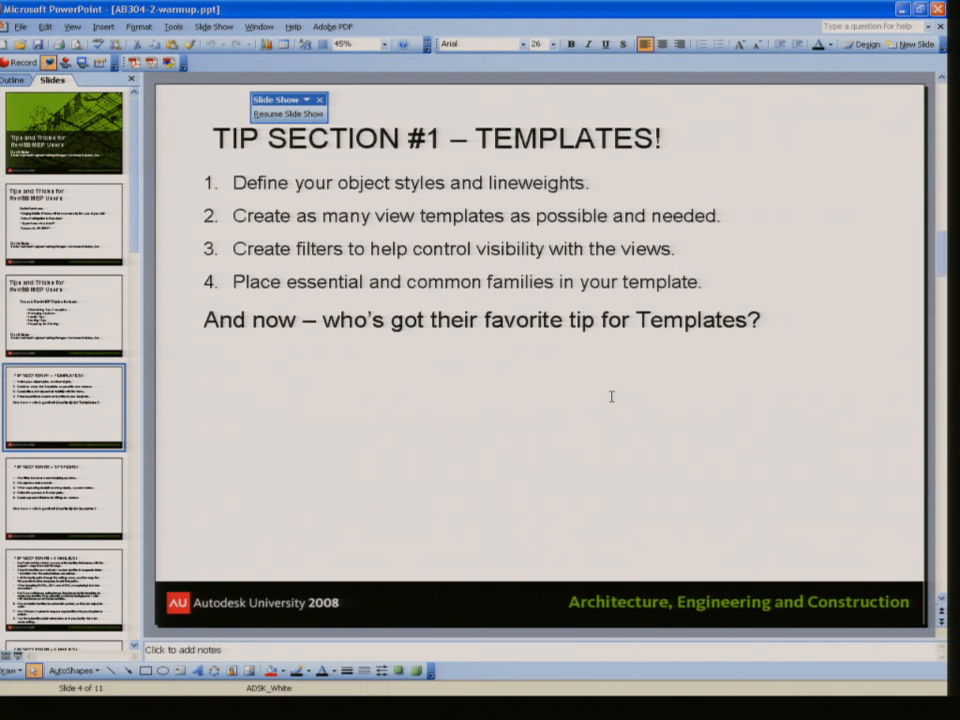
{"action": "left_click", "coordinate": [259, 26]}
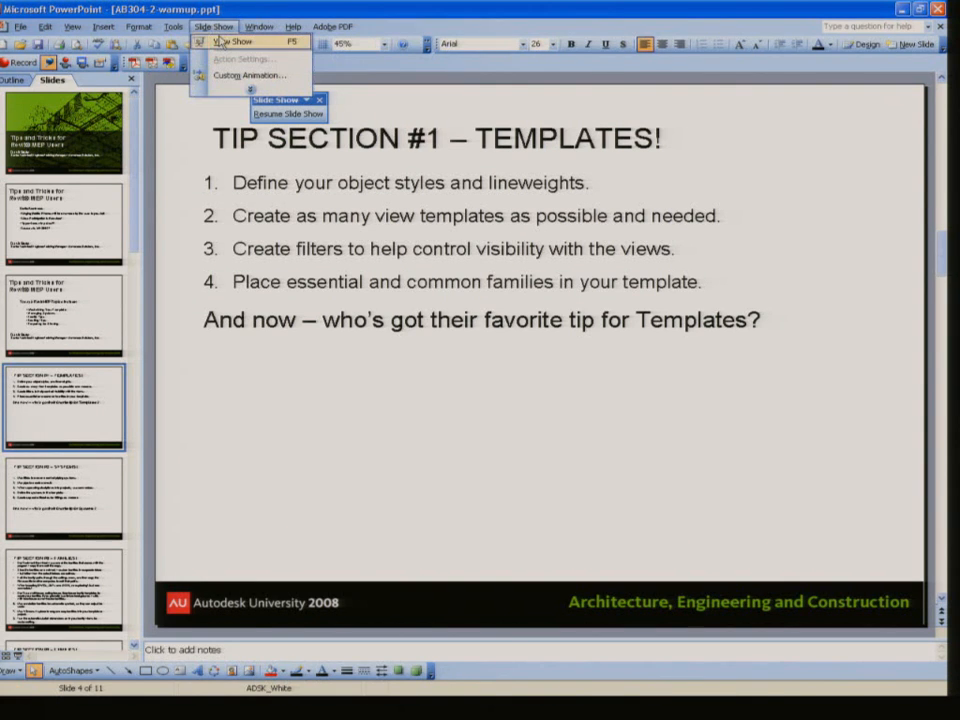
{"action": "left_click", "coordinate": [229, 39]}
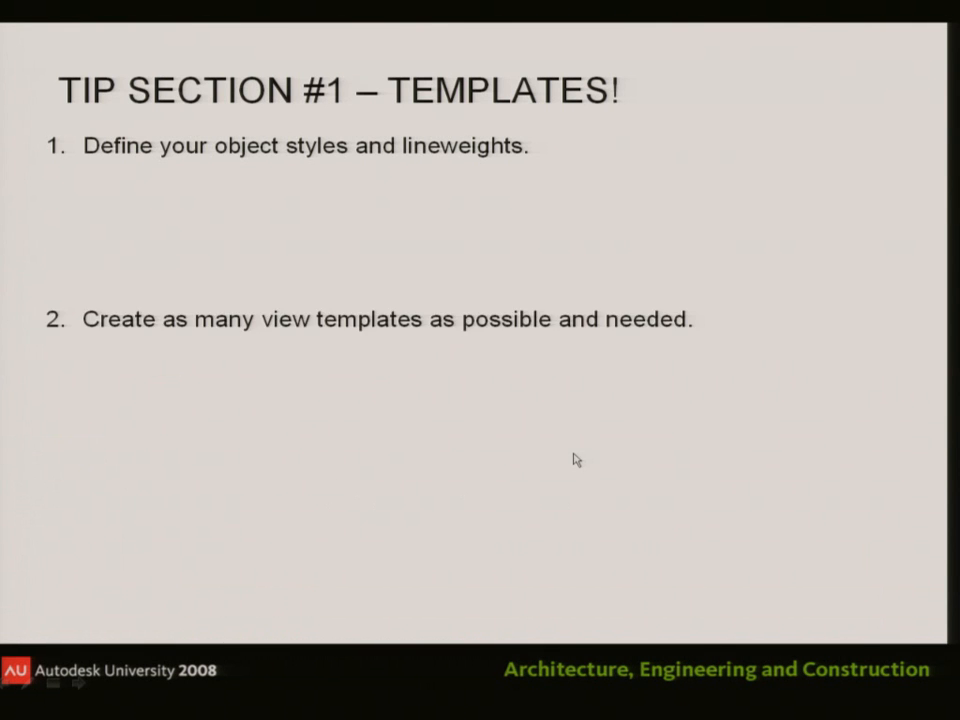
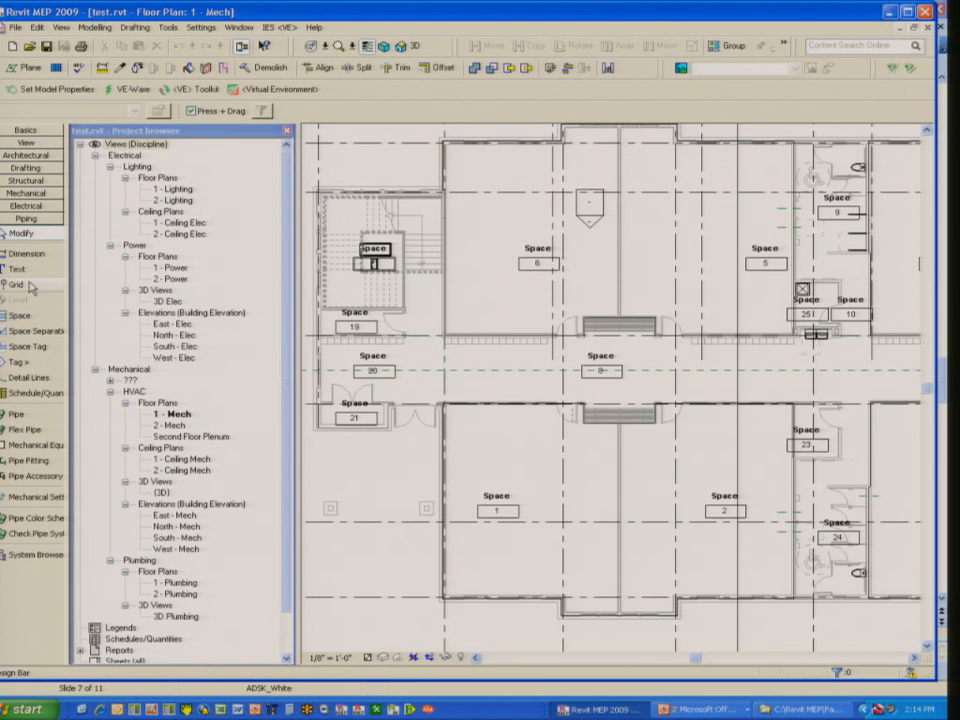
Place a 24 x 24 Face 12 x 12 Connection supply diffuser in the upper-left part of Space 6 on the 1 - Mech plan
{"action": "left_click", "coordinate": [26, 193]}
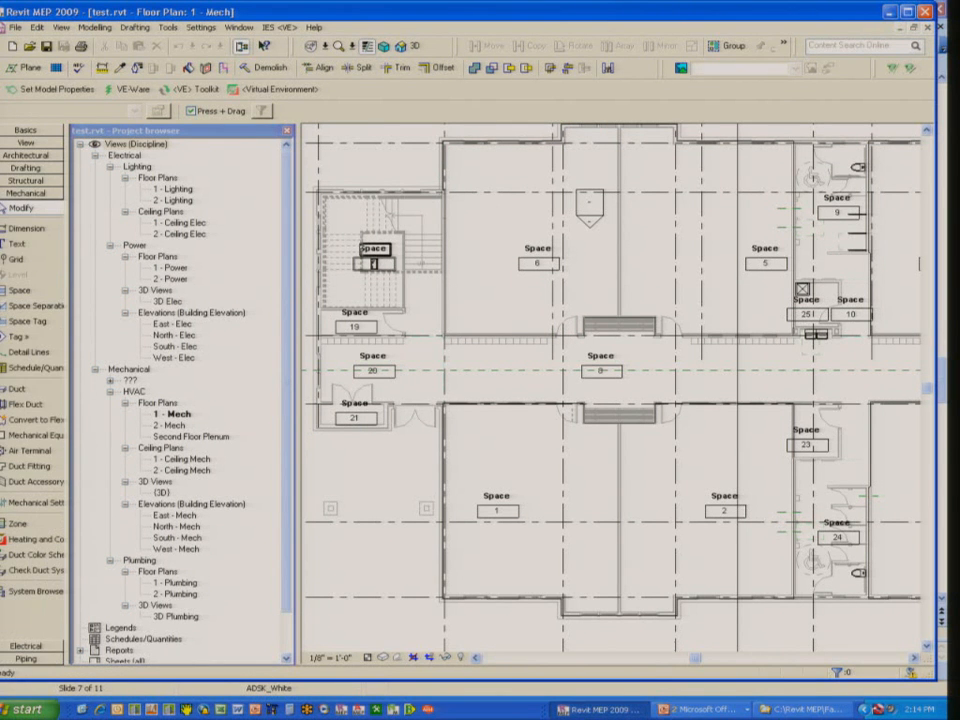
{"action": "left_click", "coordinate": [30, 451]}
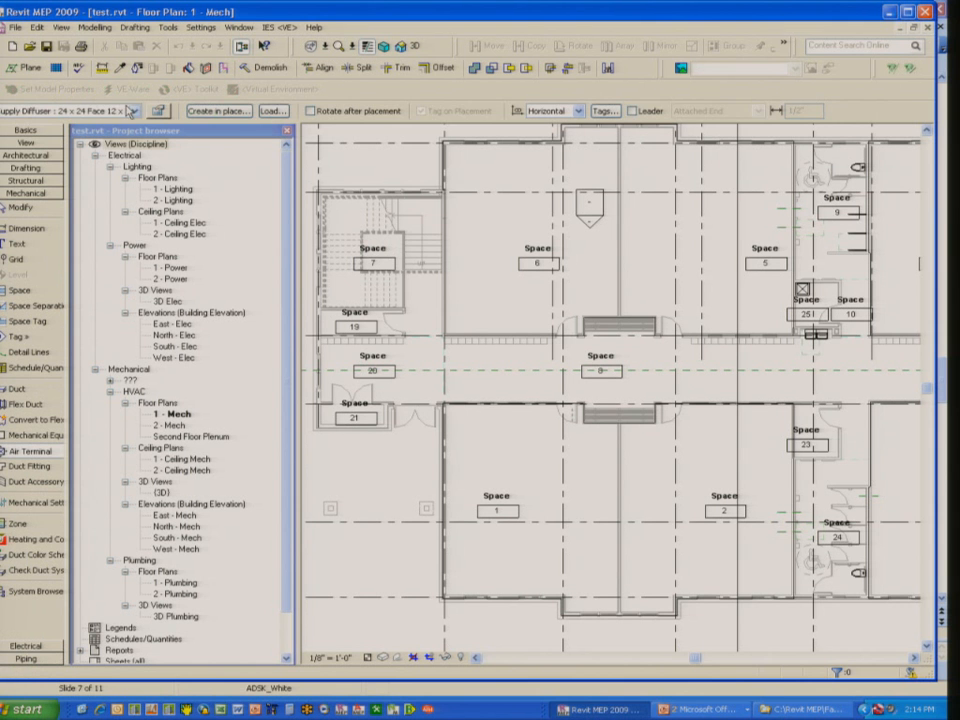
{"action": "left_click", "coordinate": [489, 180]}
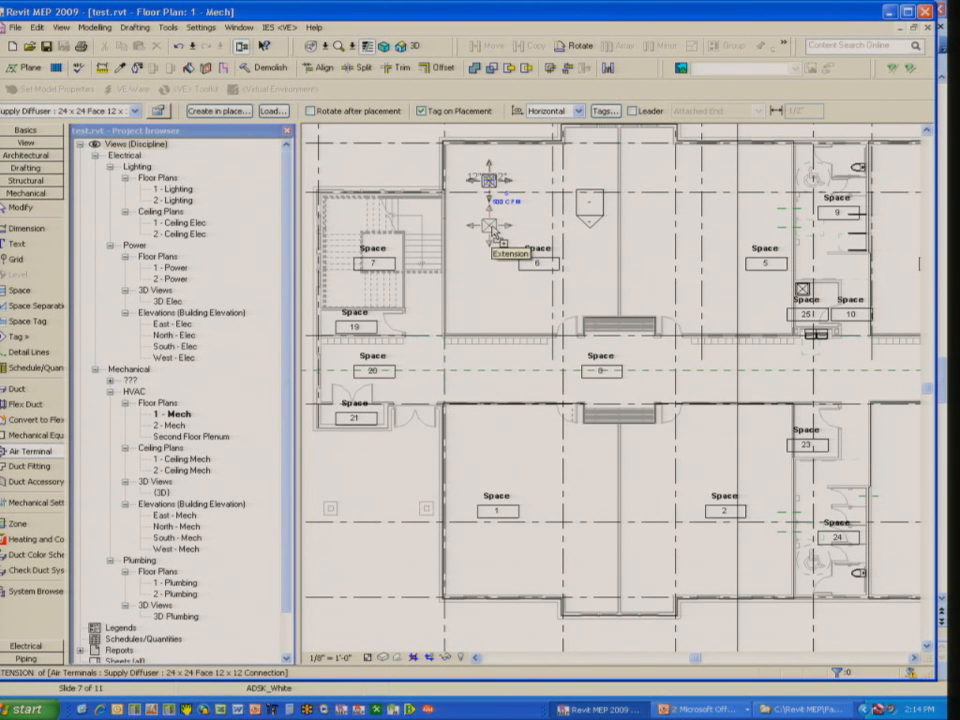
{"action": "key", "text": "Escape"}
{"action": "key", "text": "Escape"}
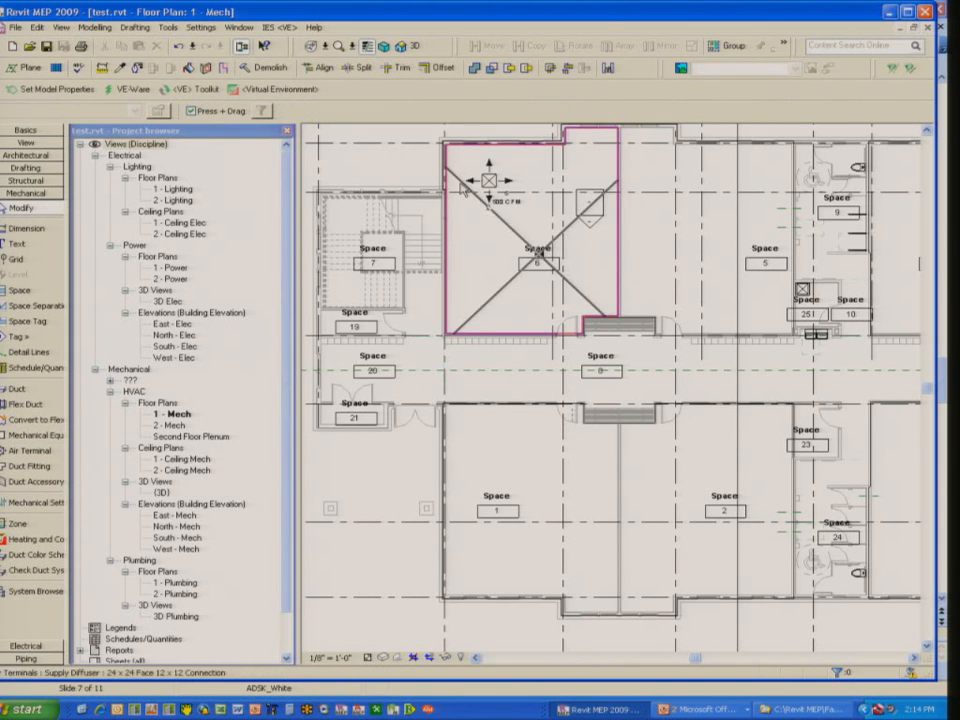
Set the offset of the supply diffuser in Space 6 to 8' above the Link-First Floor level
{"action": "left_click", "coordinate": [489, 180]}
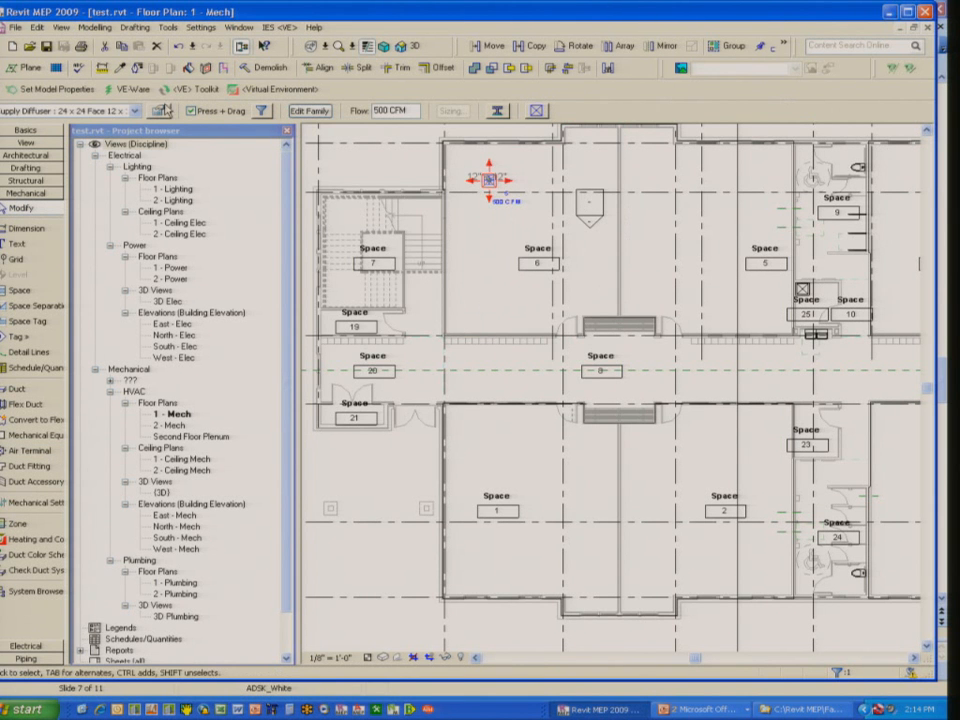
{"action": "double_click", "coordinate": [489, 180]}
{"action": "left_click", "coordinate": [497, 380]}
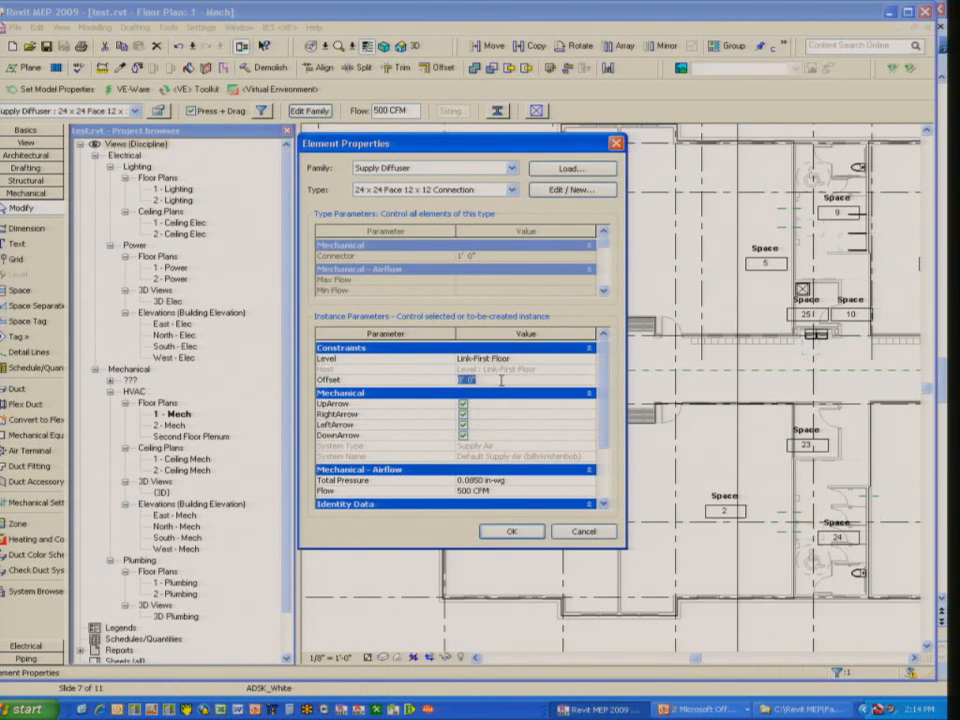
{"action": "type", "text": "8"}
{"action": "left_click", "coordinate": [511, 533]}
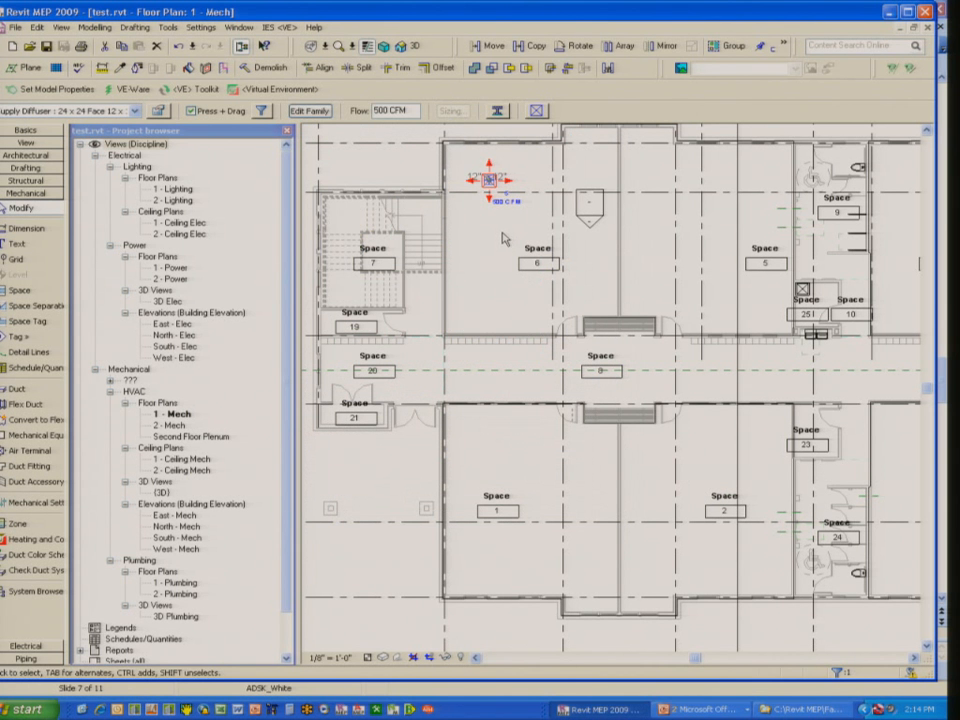
Copy the supply diffuser horizontally about 16' to the right within Space 6, with multiple copying enabled
{"action": "key", "text": "c"}
{"action": "key", "text": "o"}
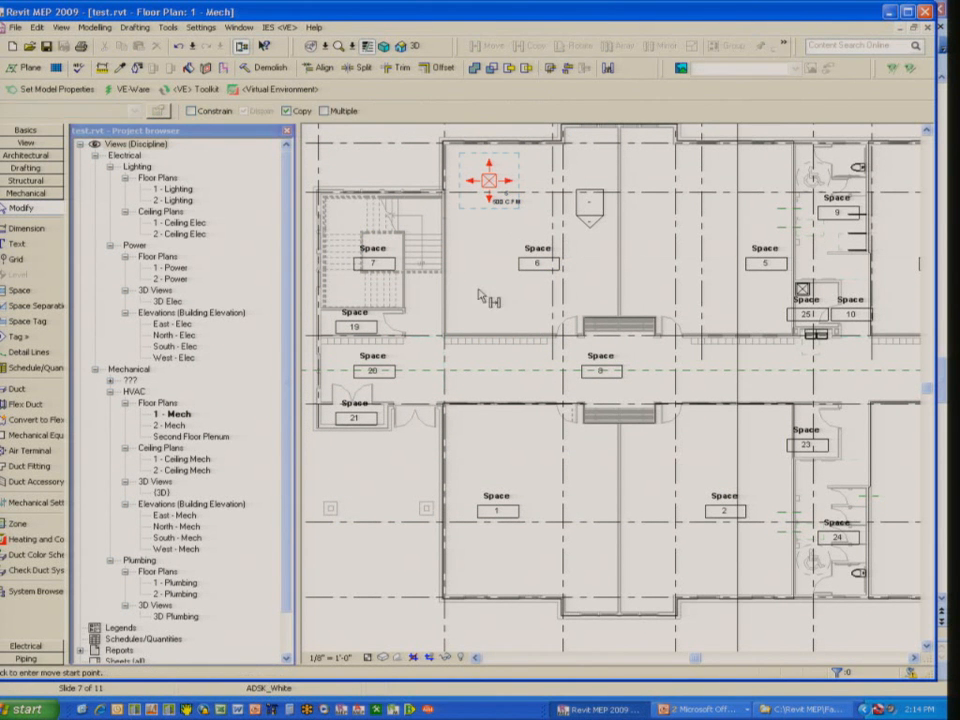
{"action": "left_click", "coordinate": [324, 111]}
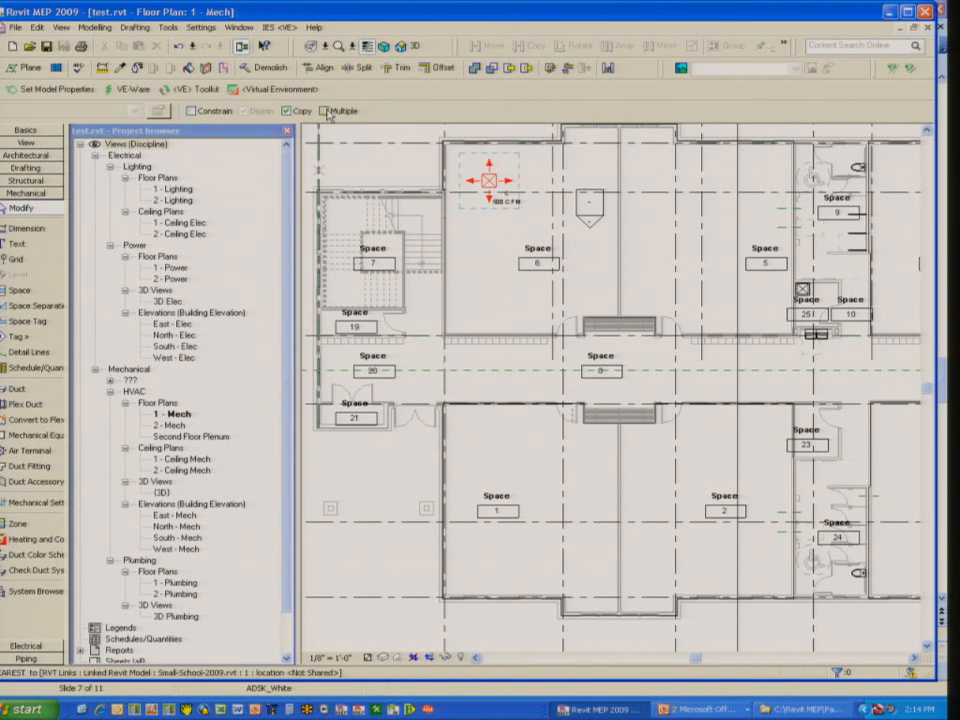
{"action": "left_click", "coordinate": [487, 235]}
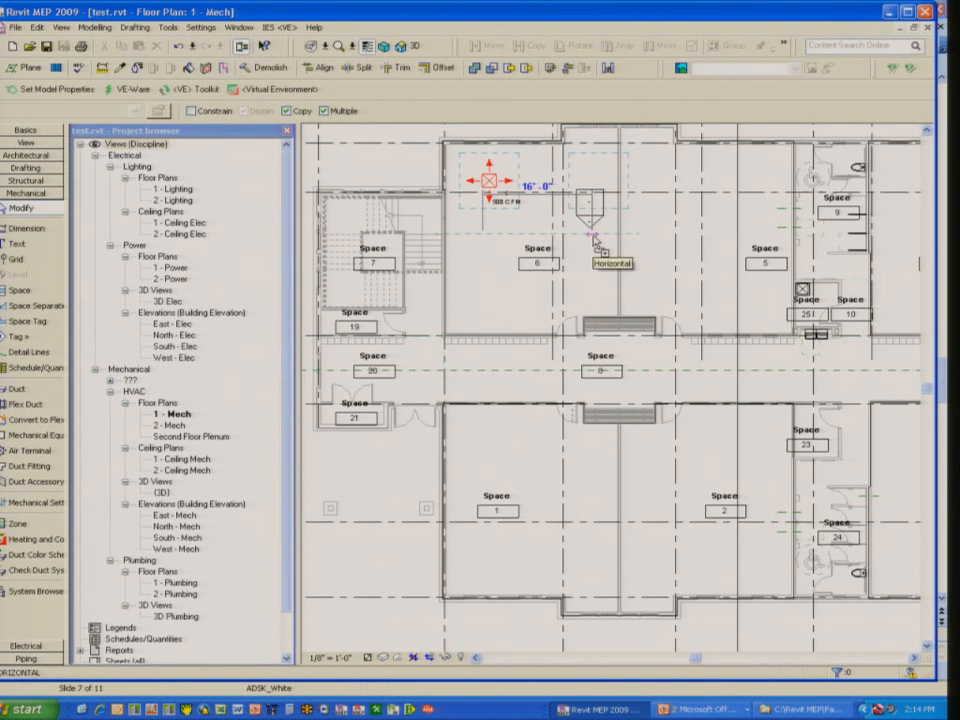
{"action": "left_click", "coordinate": [603, 243]}
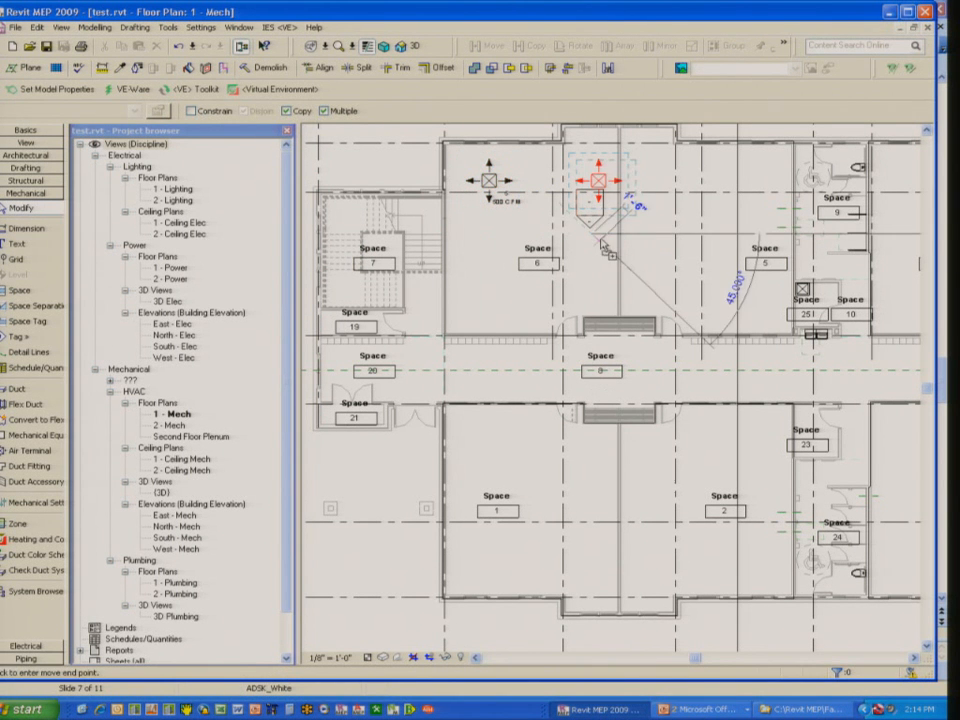
{"action": "key", "text": "Escape"}
Copy both upper supply diffusers straight down into the lower part of Space 6 to form a two-by-two layout
{"action": "left_click", "coordinate": [489, 179]}
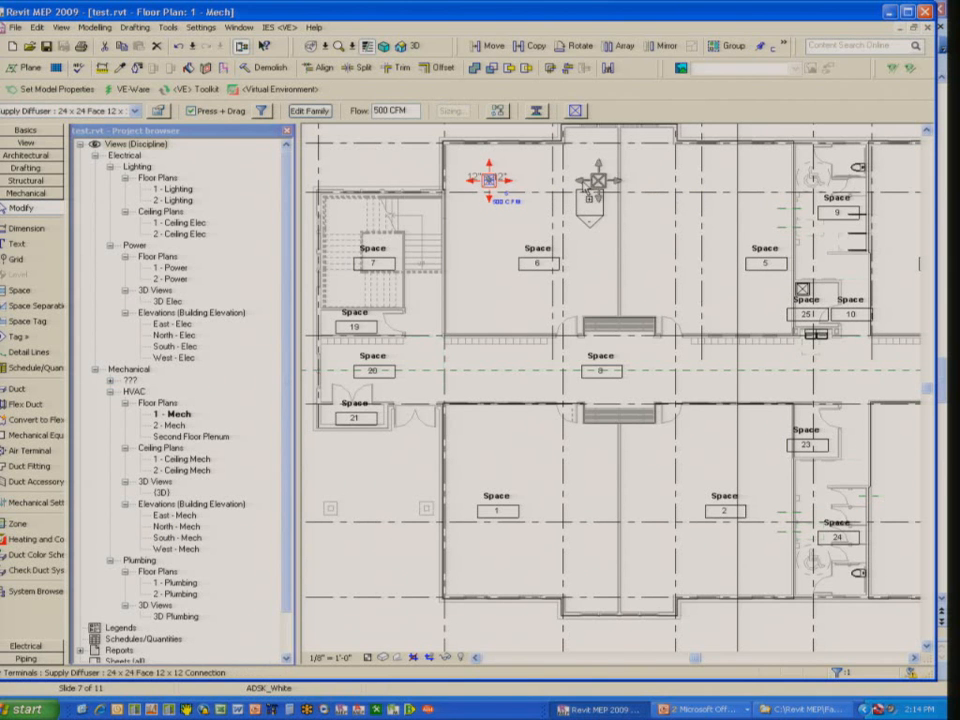
{"action": "left_click", "coordinate": [585, 187], "text": "ctrl"}
{"action": "left_click", "coordinate": [533, 47]}
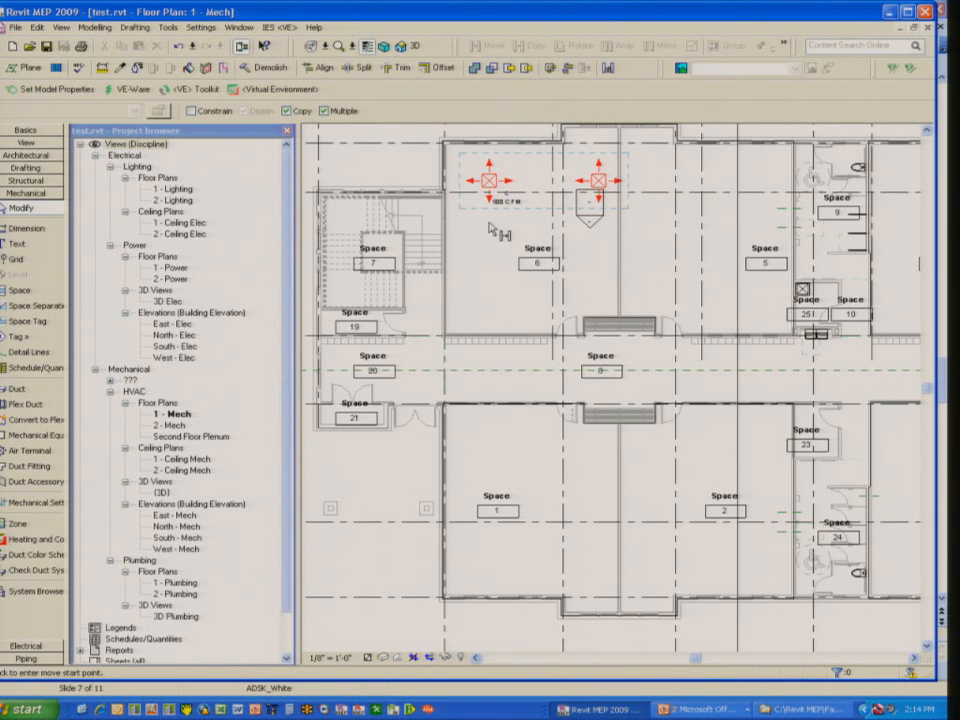
{"action": "left_click", "coordinate": [488, 230]}
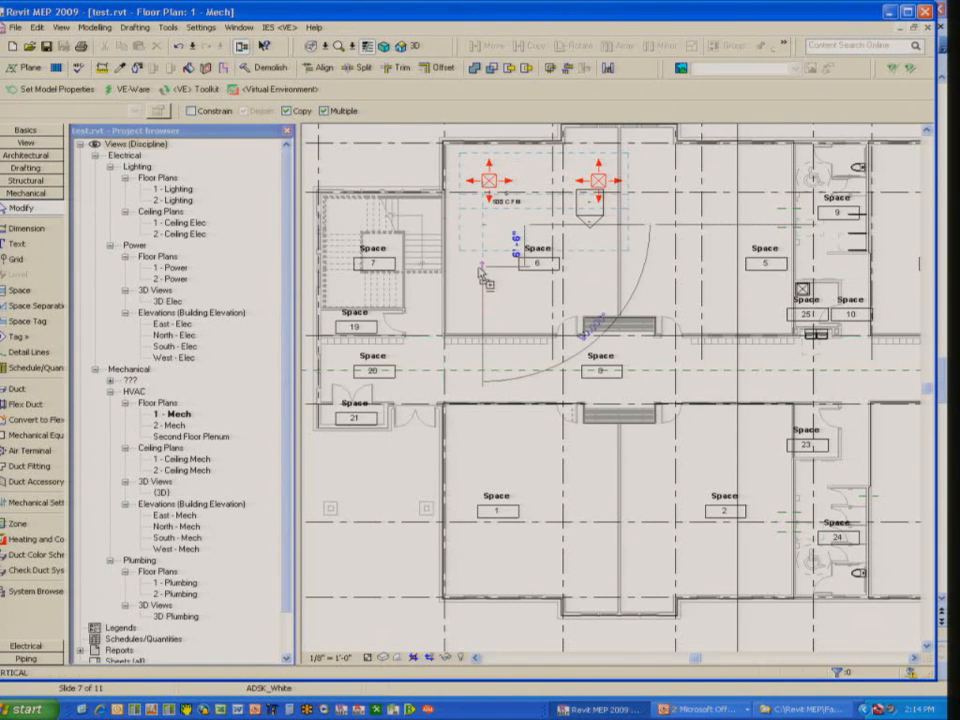
{"action": "left_click", "coordinate": [478, 321]}
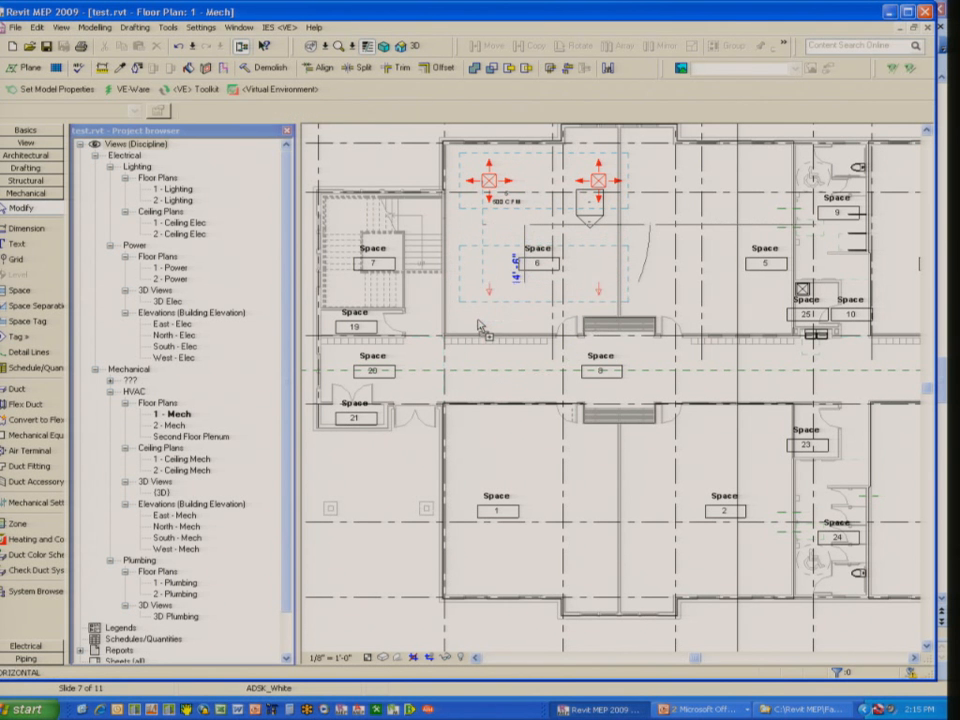
{"action": "key", "text": "Escape"}
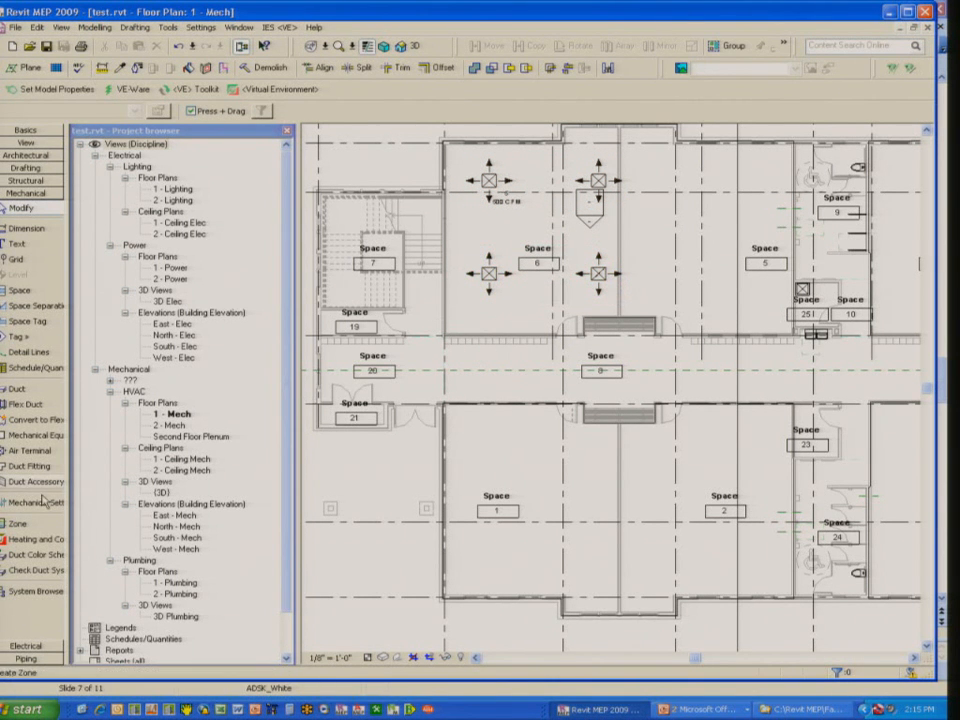
Place a VAV Unit - Parallel Fan Powered, Size 3 - 12 inch Inlet, in the corridor (Space 8) just below Space 6
{"action": "left_click", "coordinate": [36, 435]}
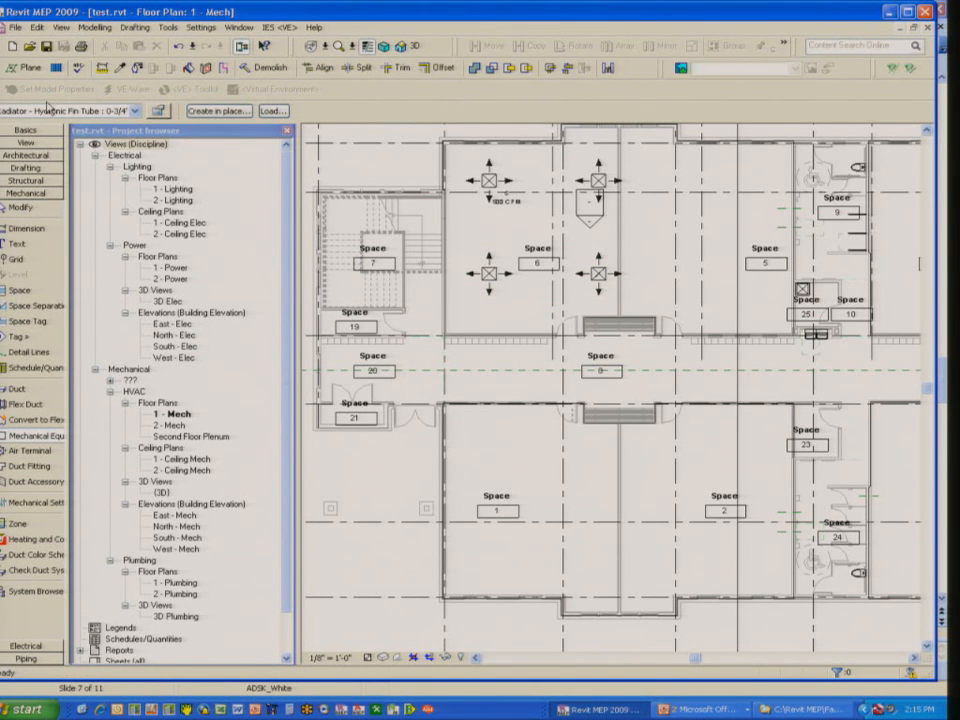
{"action": "left_click", "coordinate": [133, 111]}
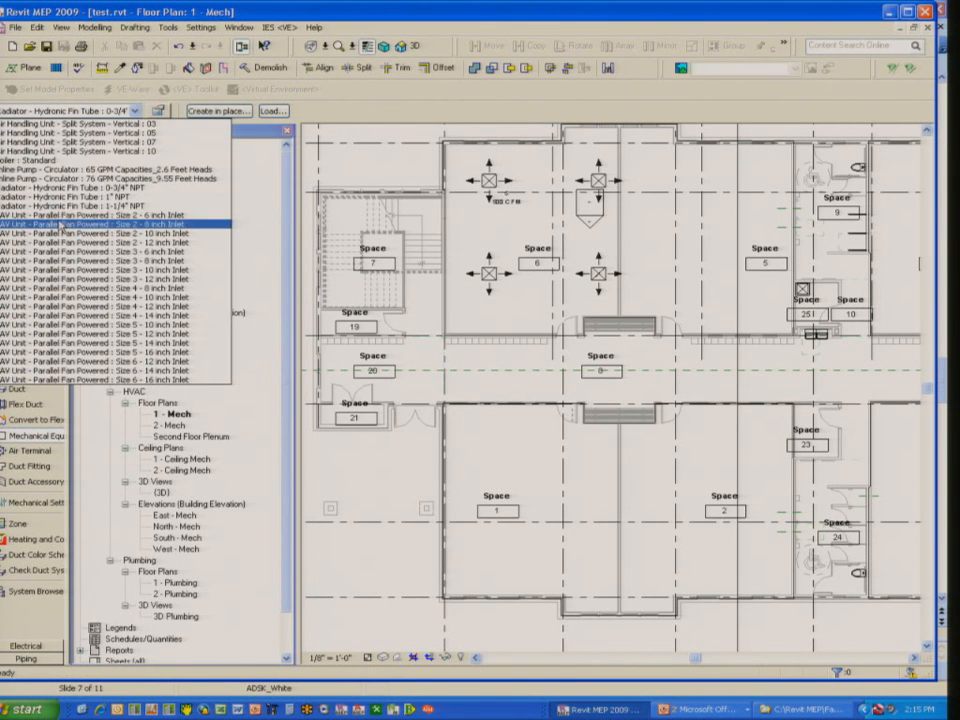
{"action": "left_click", "coordinate": [72, 280]}
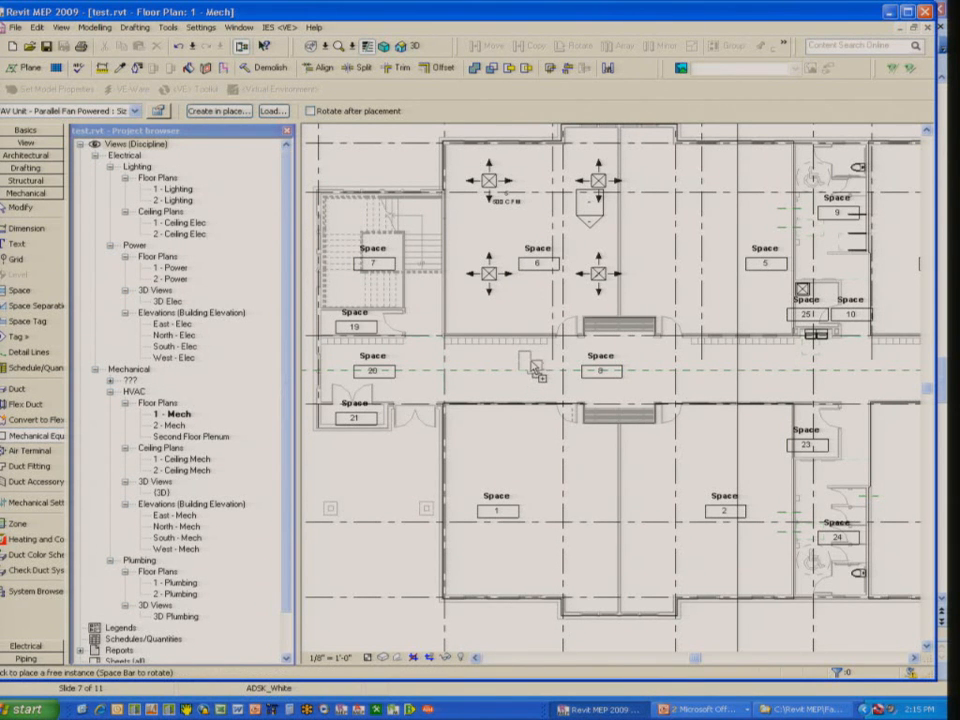
{"action": "scroll", "coordinate": [537, 362], "scroll_direction": "up", "scroll_amount": 2}
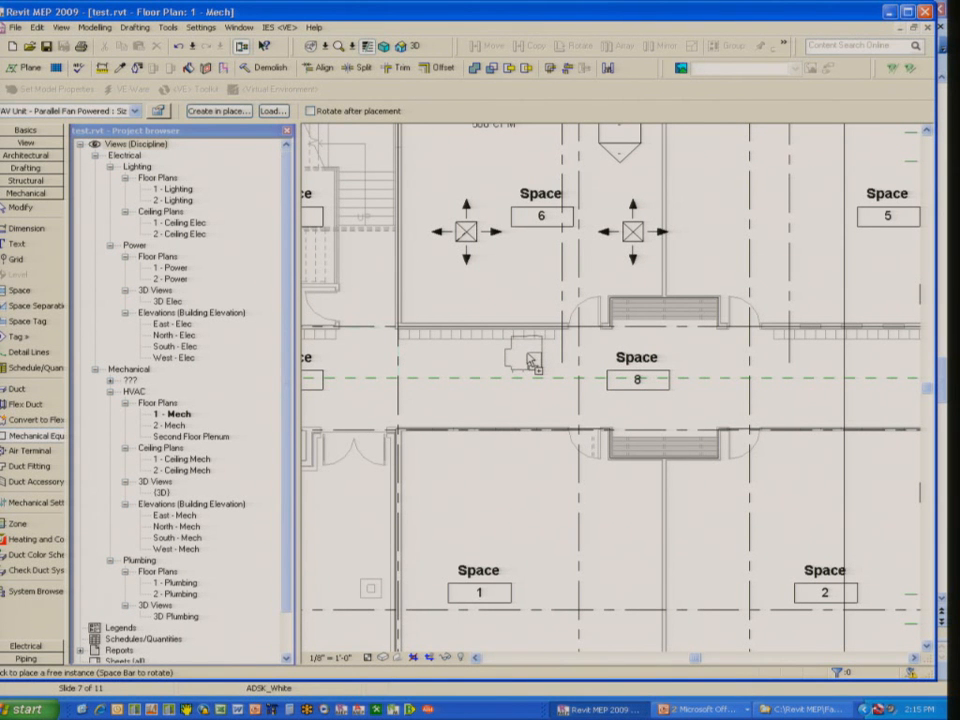
{"action": "left_click", "coordinate": [528, 356]}
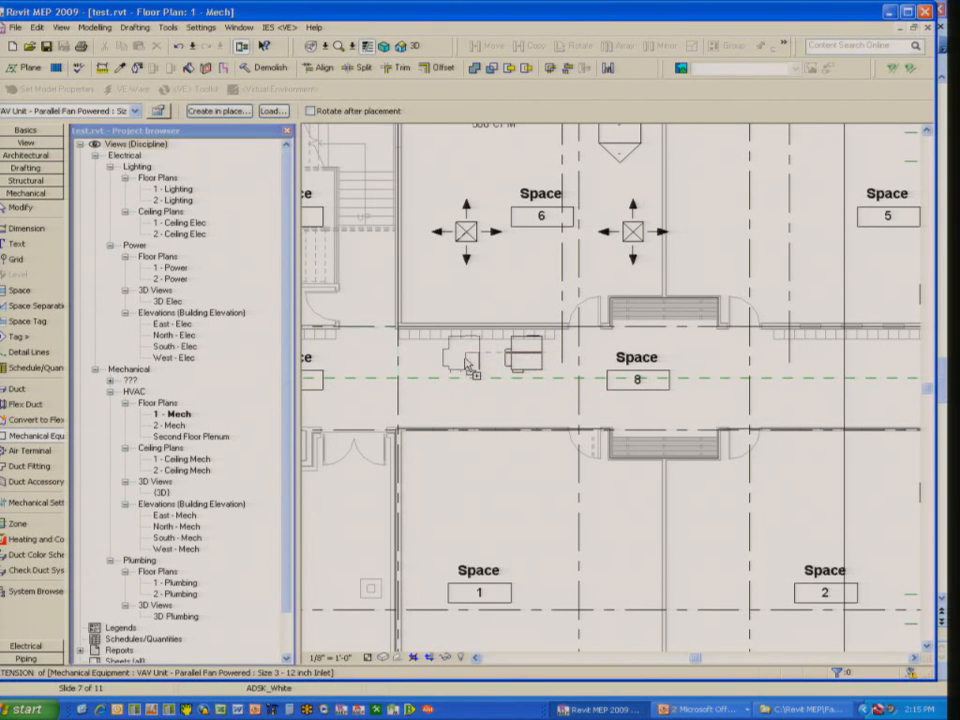
{"action": "key", "text": "Escape"}
Set the offset of the VAV unit in the corridor to 12' above the Link-First Floor level
{"action": "left_click", "coordinate": [525, 355]}
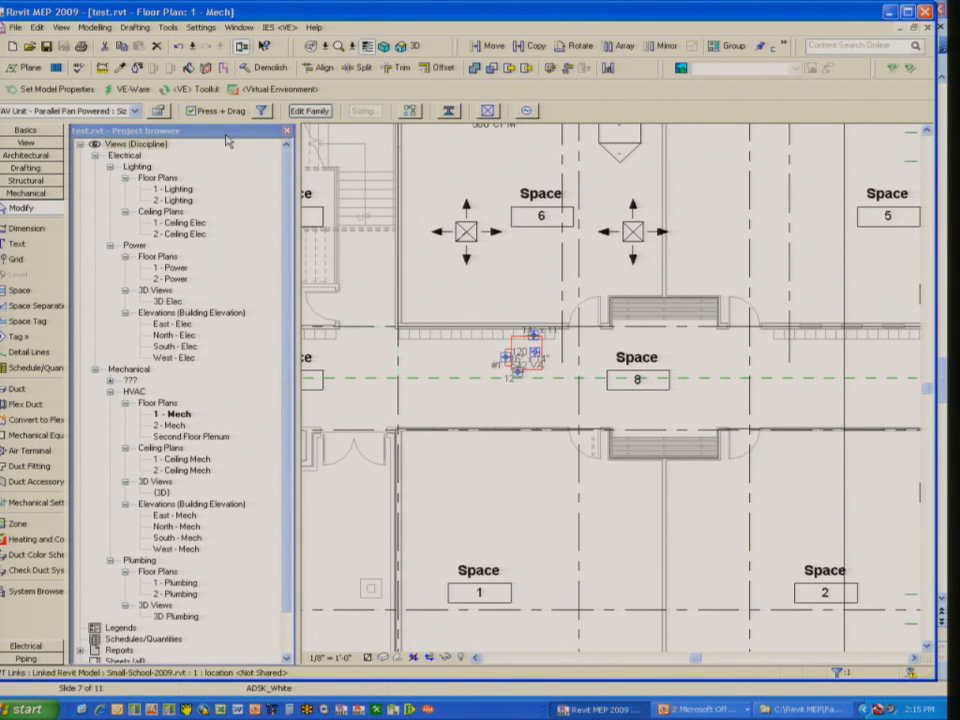
{"action": "left_click", "coordinate": [164, 113]}
{"action": "left_click", "coordinate": [493, 379]}
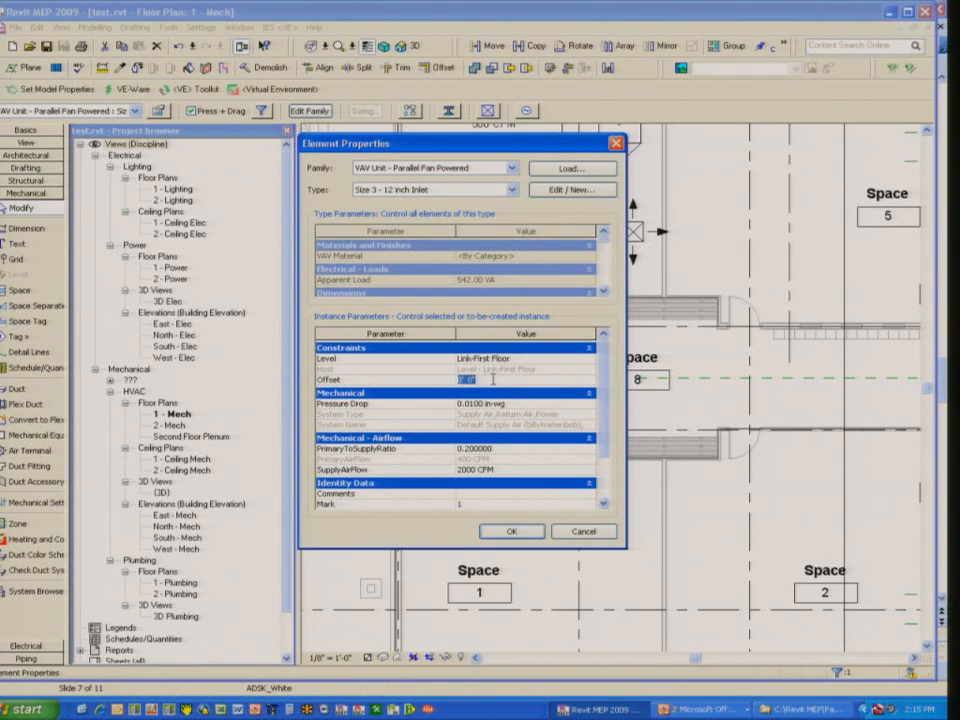
{"action": "type", "text": "12"}
{"action": "key", "text": "Return"}
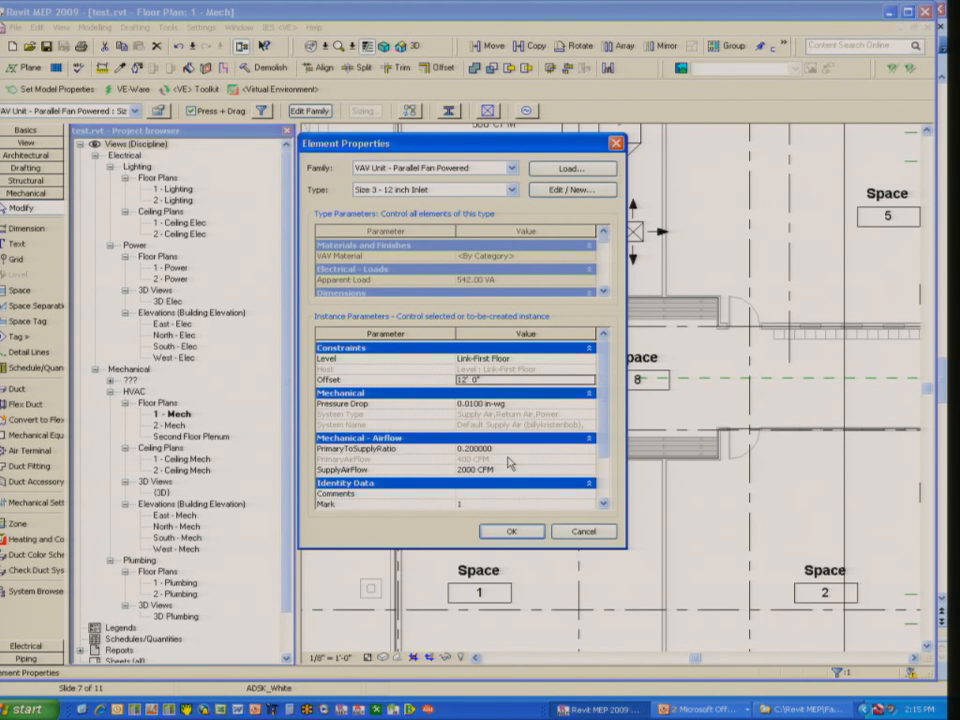
{"action": "left_click", "coordinate": [511, 532]}
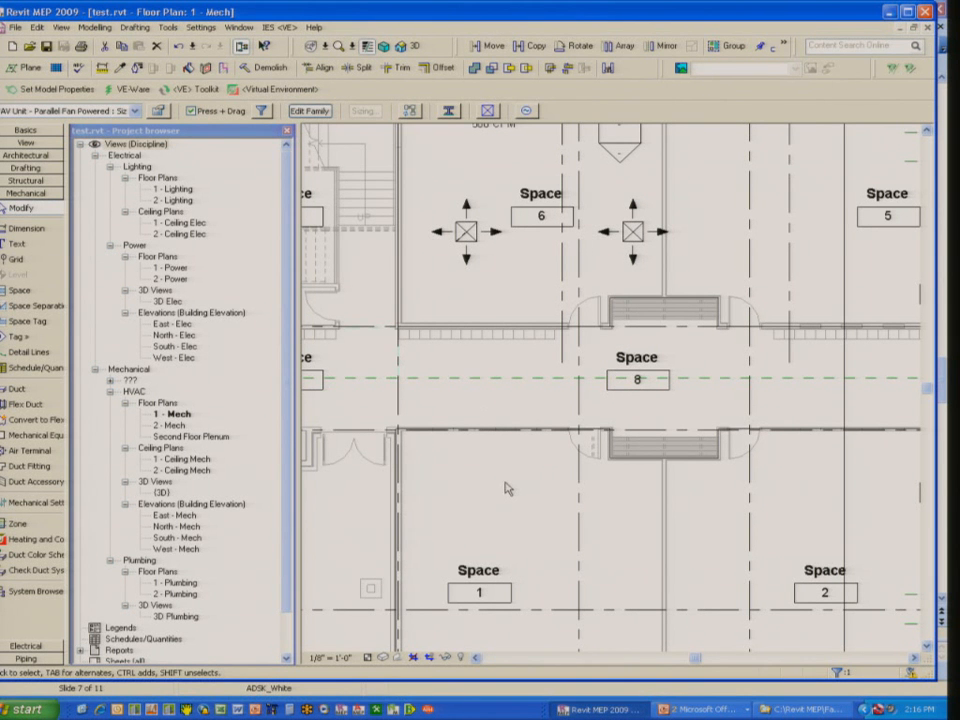
Set the top of the 1 - Mech floor plan's primary view range to Second Floor Plenum and apply the view properties
{"action": "right_click", "coordinate": [168, 414]}
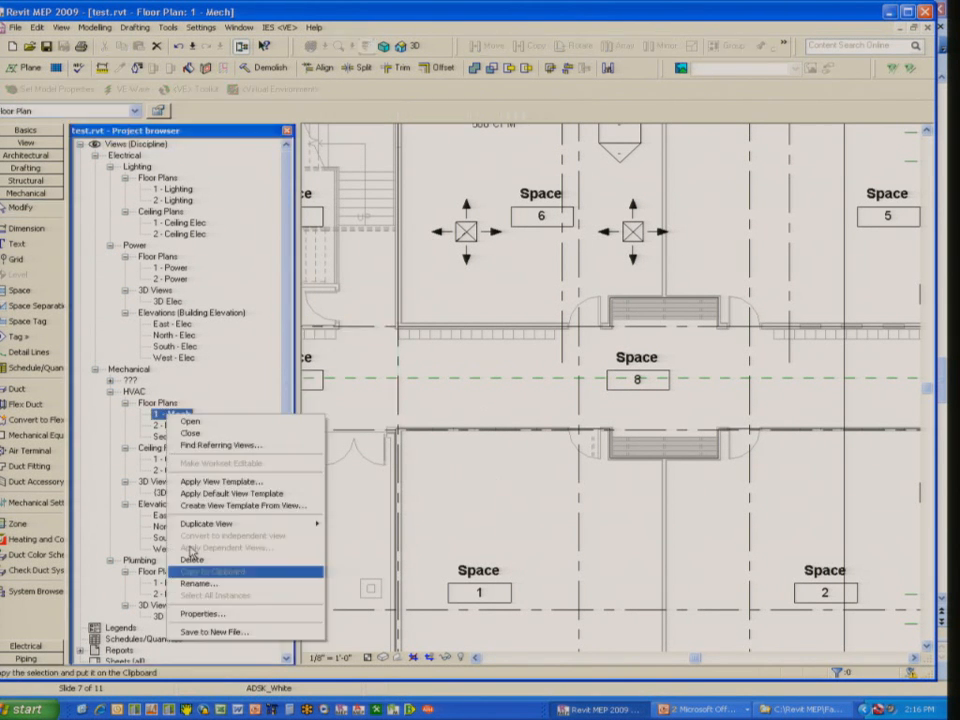
{"action": "left_click", "coordinate": [188, 612]}
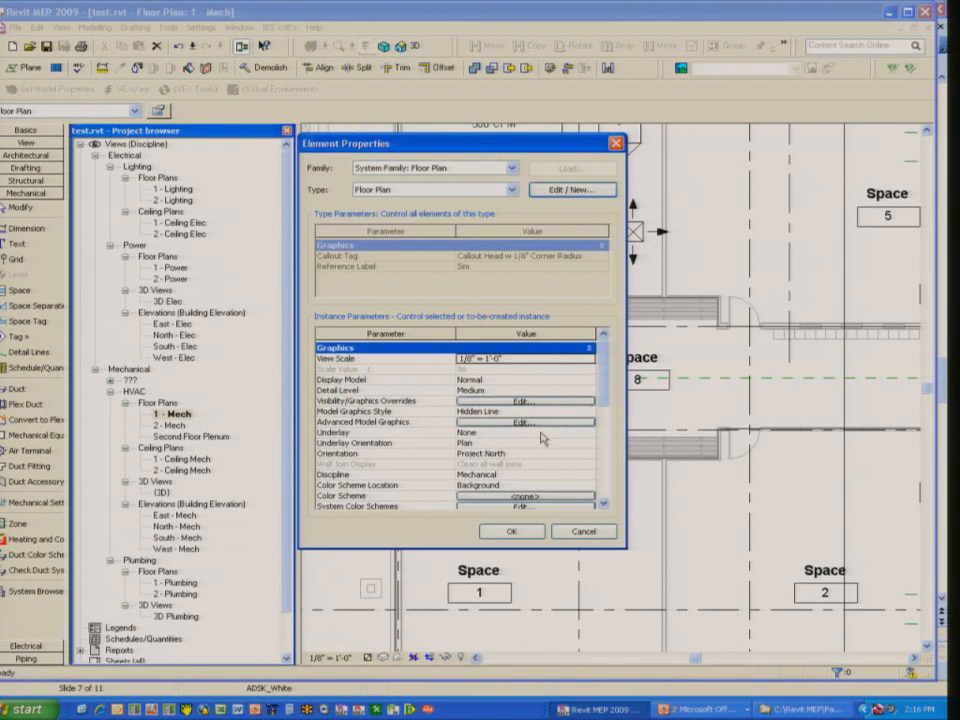
{"action": "left_click_drag", "start_coordinate": [606, 355], "coordinate": [613, 463]}
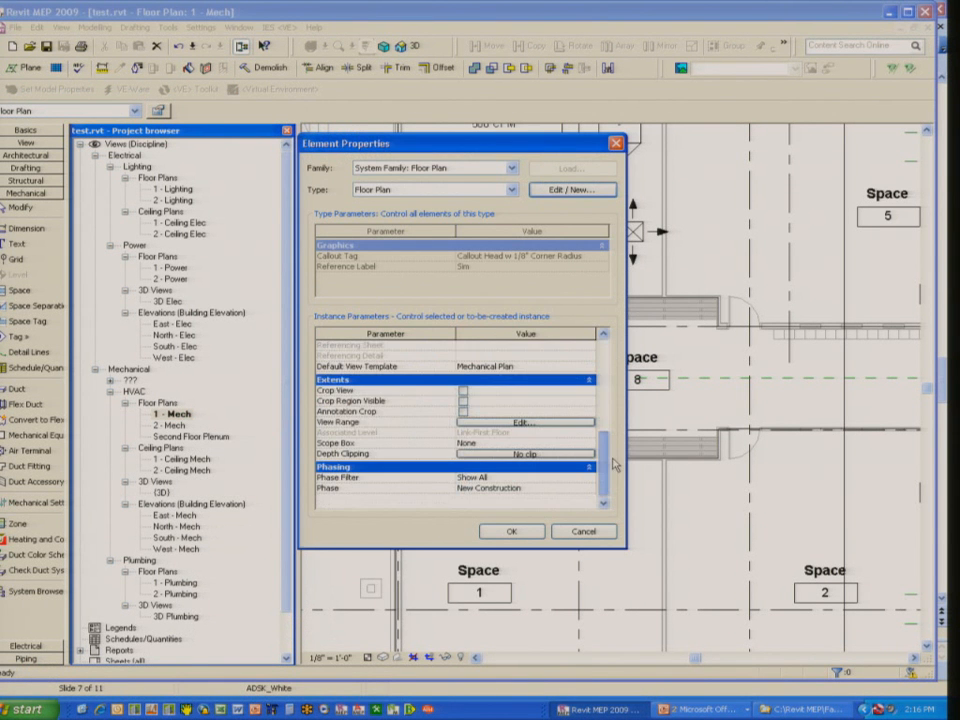
{"action": "left_click", "coordinate": [525, 422]}
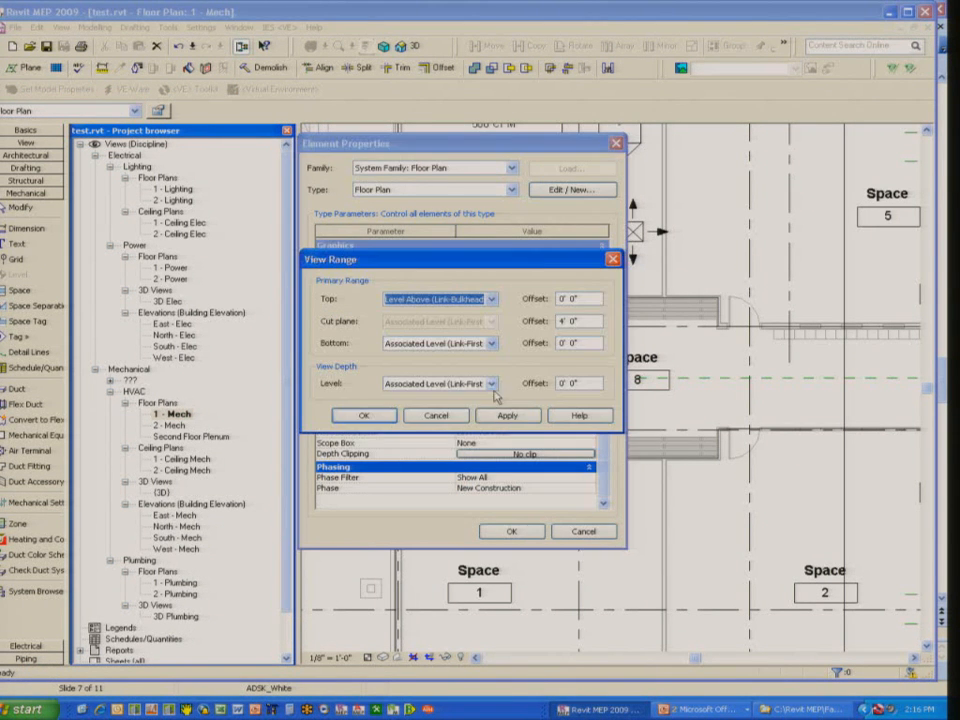
{"action": "left_click", "coordinate": [492, 300]}
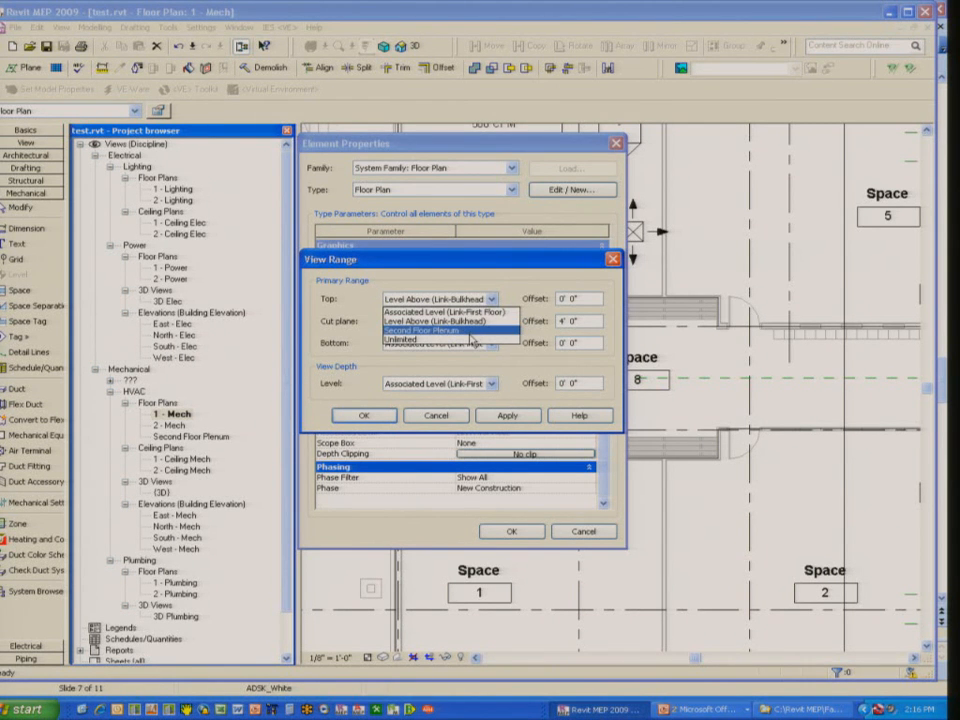
{"action": "left_click", "coordinate": [470, 331]}
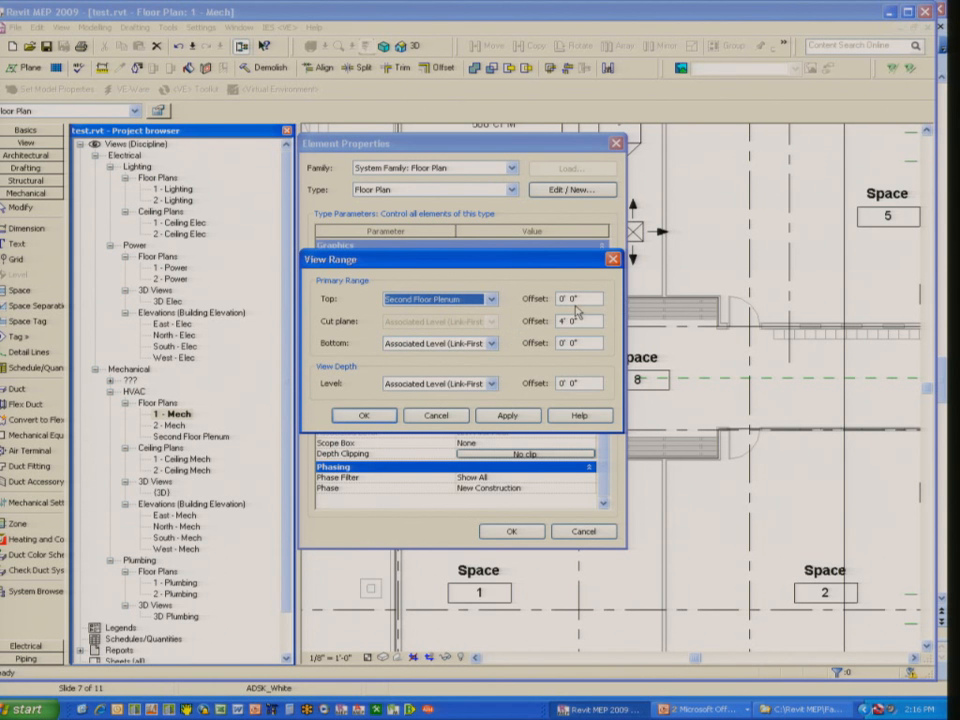
{"action": "left_click", "coordinate": [362, 416]}
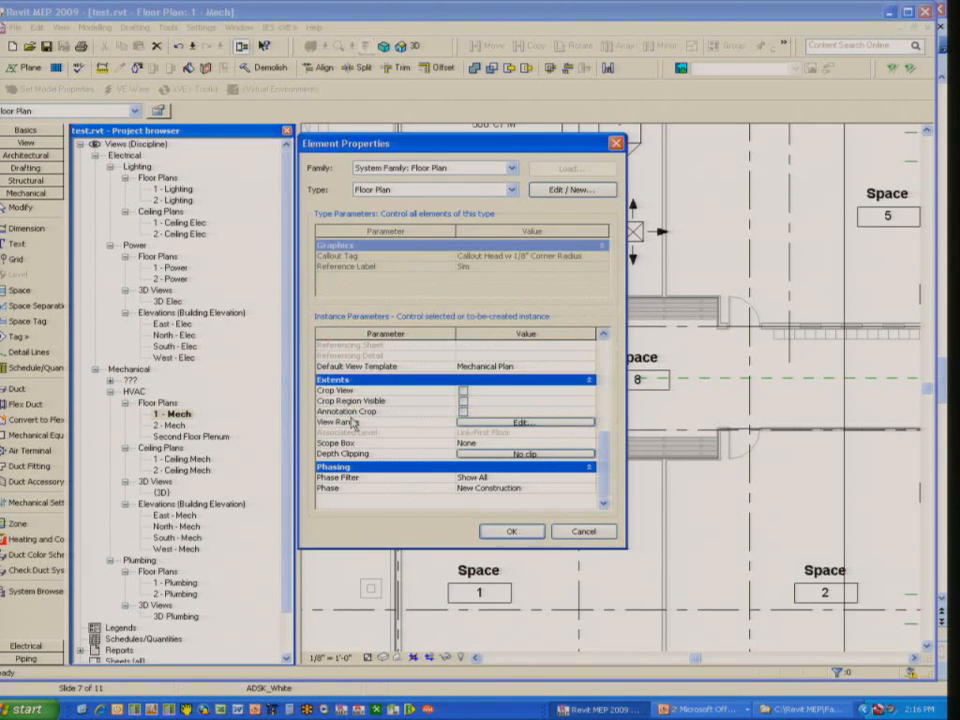
{"action": "left_click", "coordinate": [510, 533]}
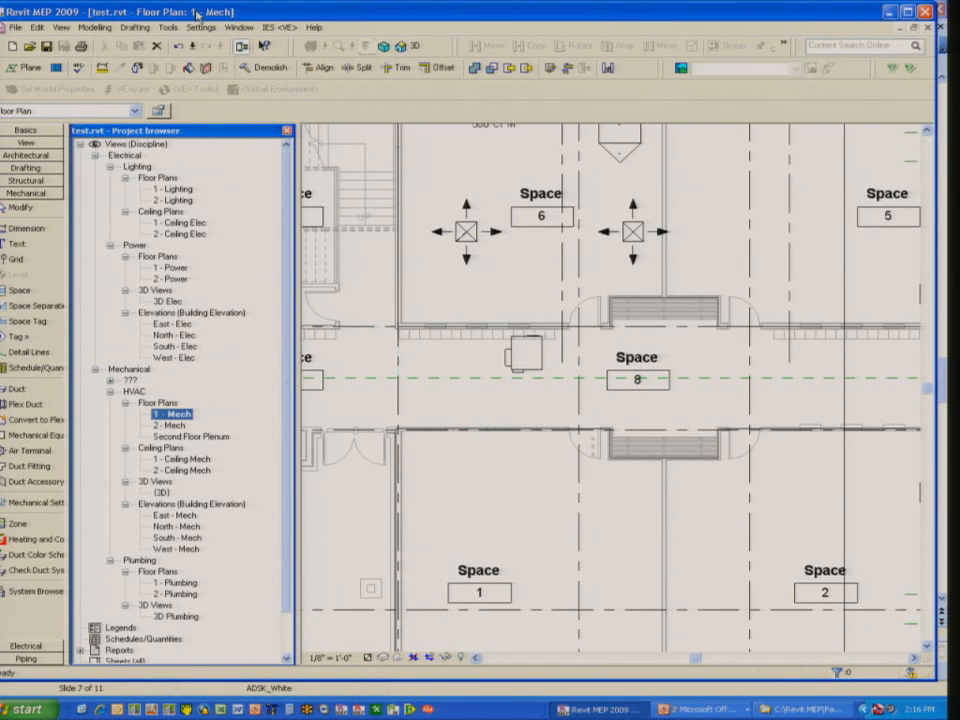
In the mechanical settings, set the supply air main duct conversion to Rectangular Duct : Mitered Elbows / Tees with a 12' offset
{"action": "left_click", "coordinate": [201, 27]}
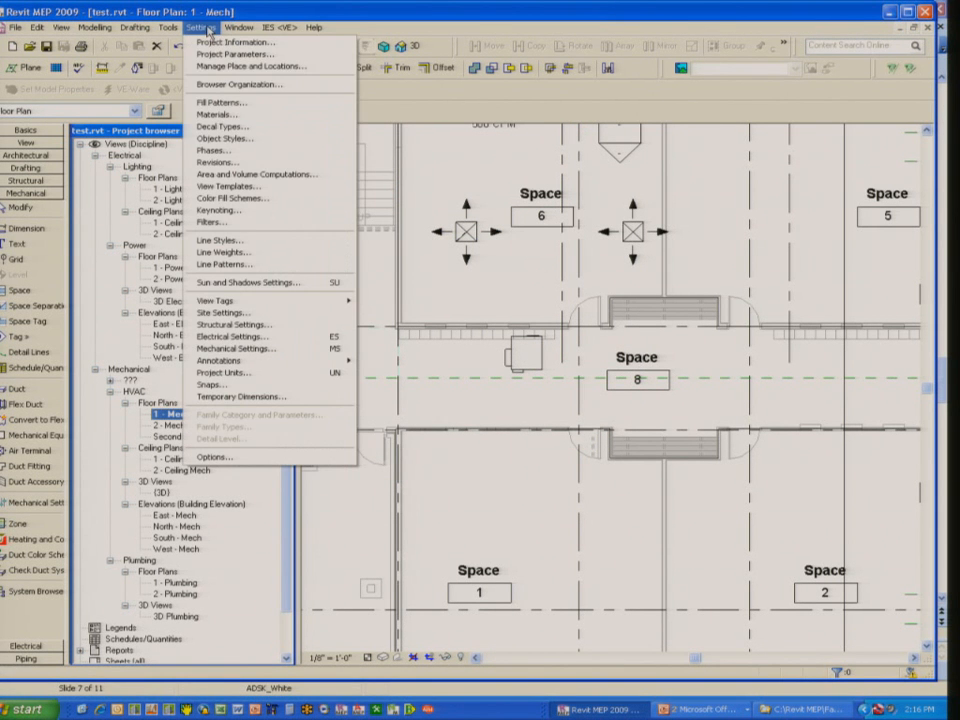
{"action": "left_click", "coordinate": [266, 348]}
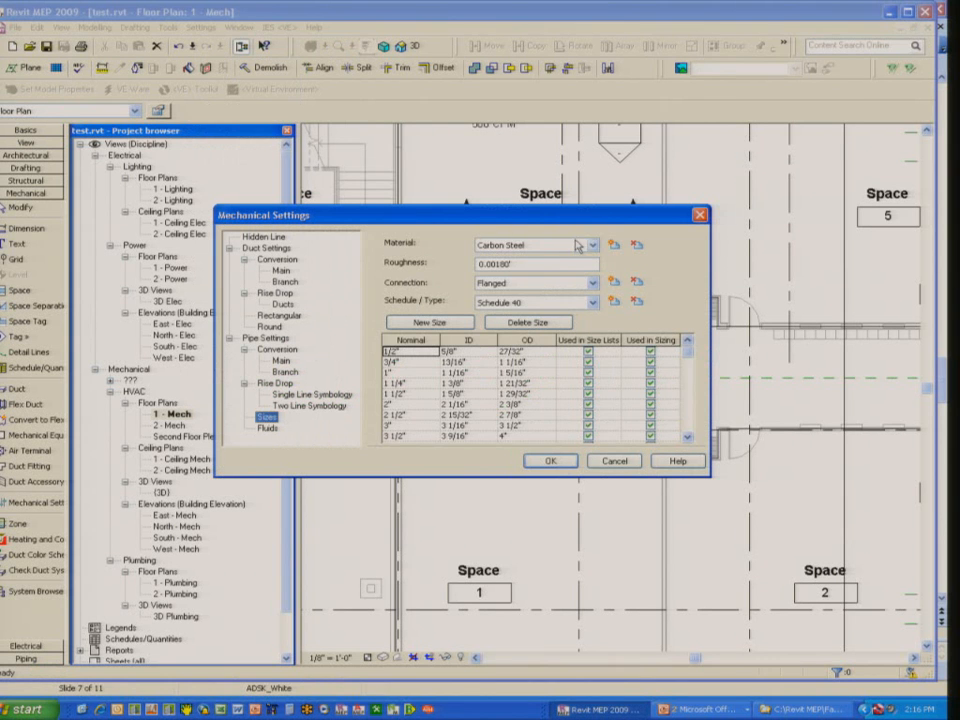
{"action": "left_click", "coordinate": [283, 272]}
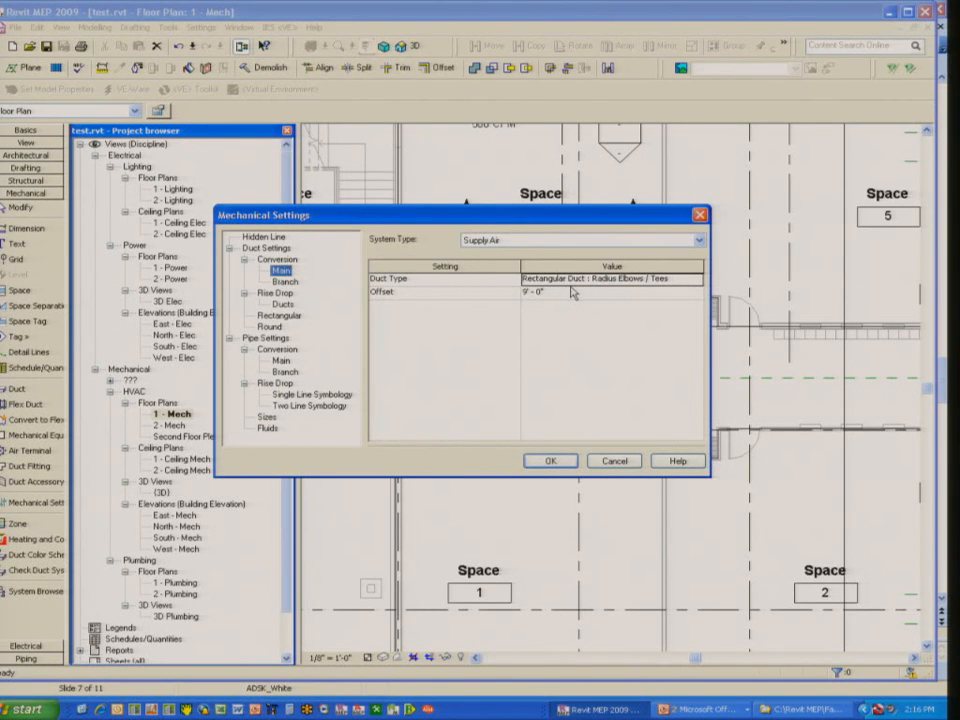
{"action": "left_click", "coordinate": [695, 283]}
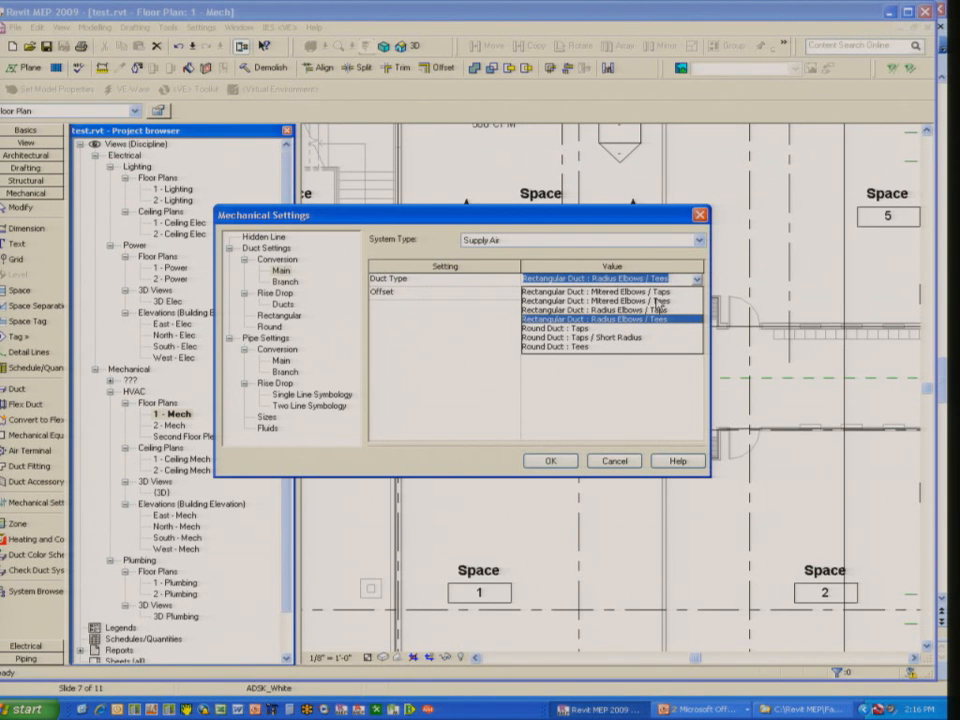
{"action": "left_click", "coordinate": [652, 301]}
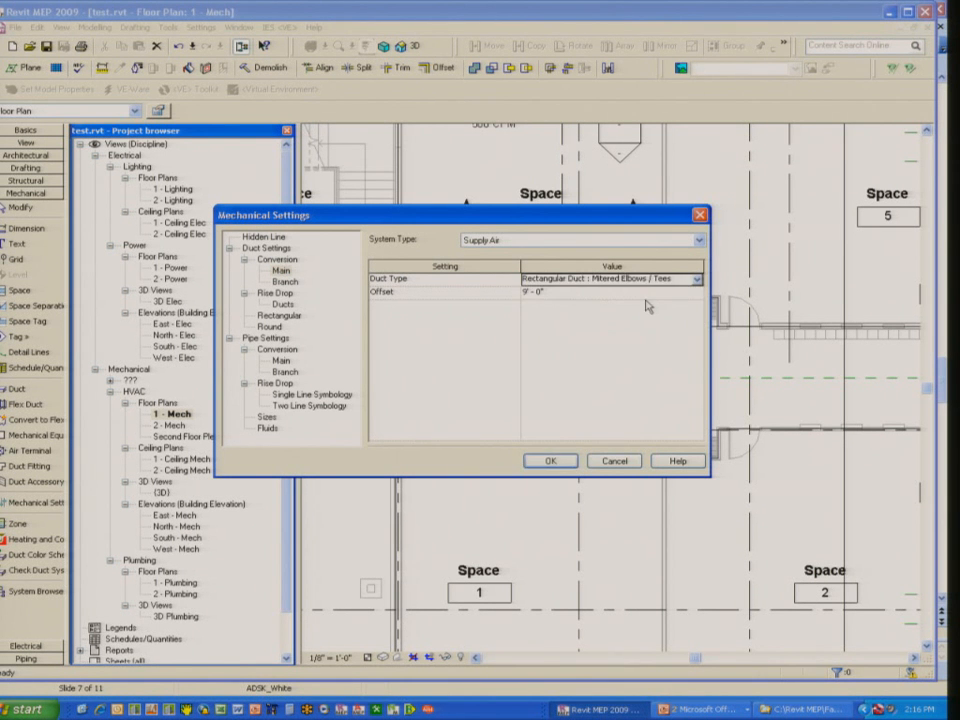
{"action": "left_click", "coordinate": [583, 290]}
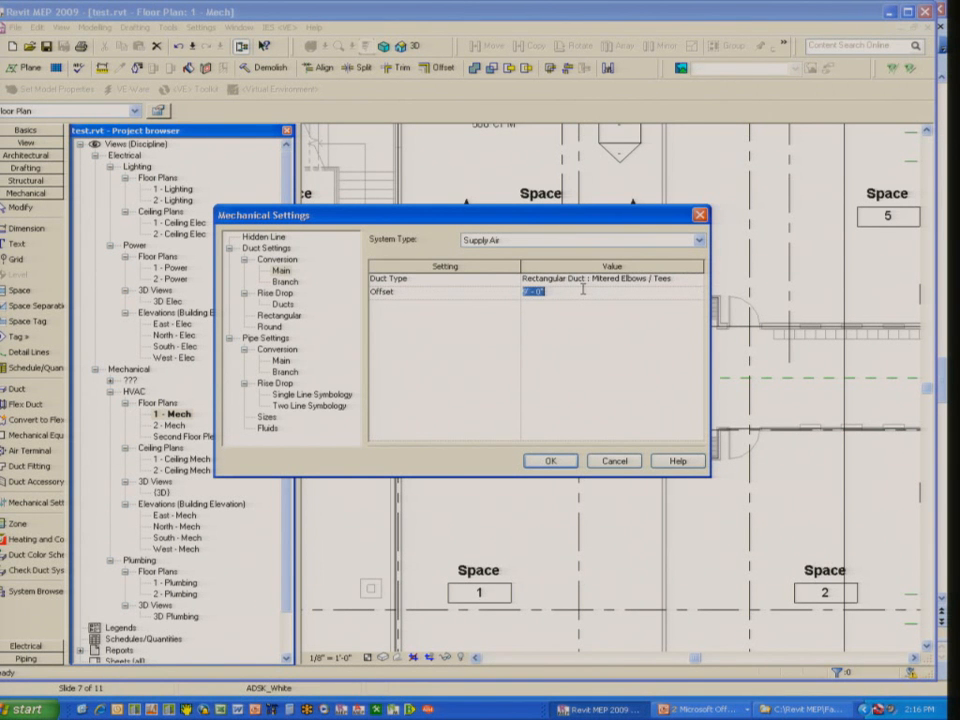
{"action": "type", "text": "12'"}
Set the supply air branch conversion to Rectangular Duct : Mitered Elbows / Taps, 12' offset and Flex Duct Round : Flex - Round, and apply the settings
{"action": "left_click", "coordinate": [280, 282]}
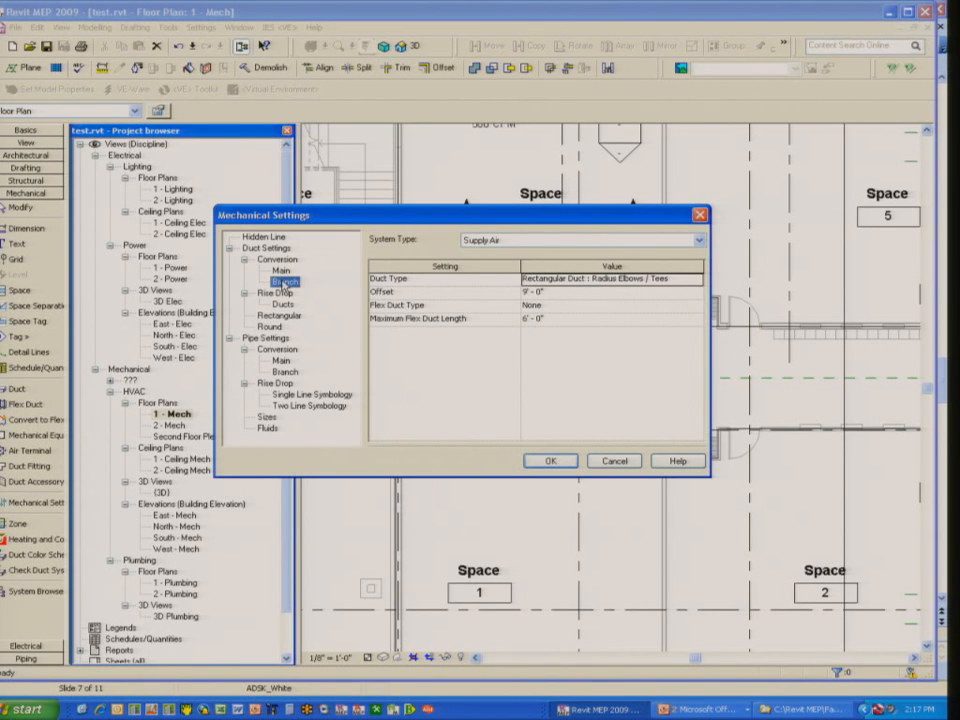
{"action": "left_click", "coordinate": [560, 291]}
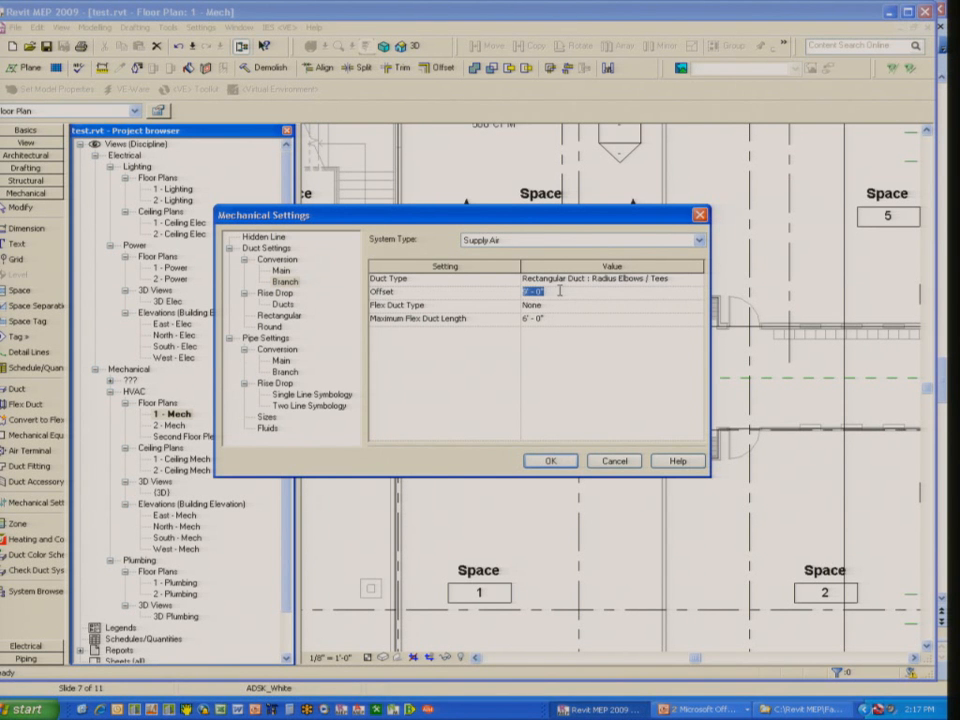
{"action": "left_click", "coordinate": [696, 280]}
{"action": "left_click", "coordinate": [660, 292]}
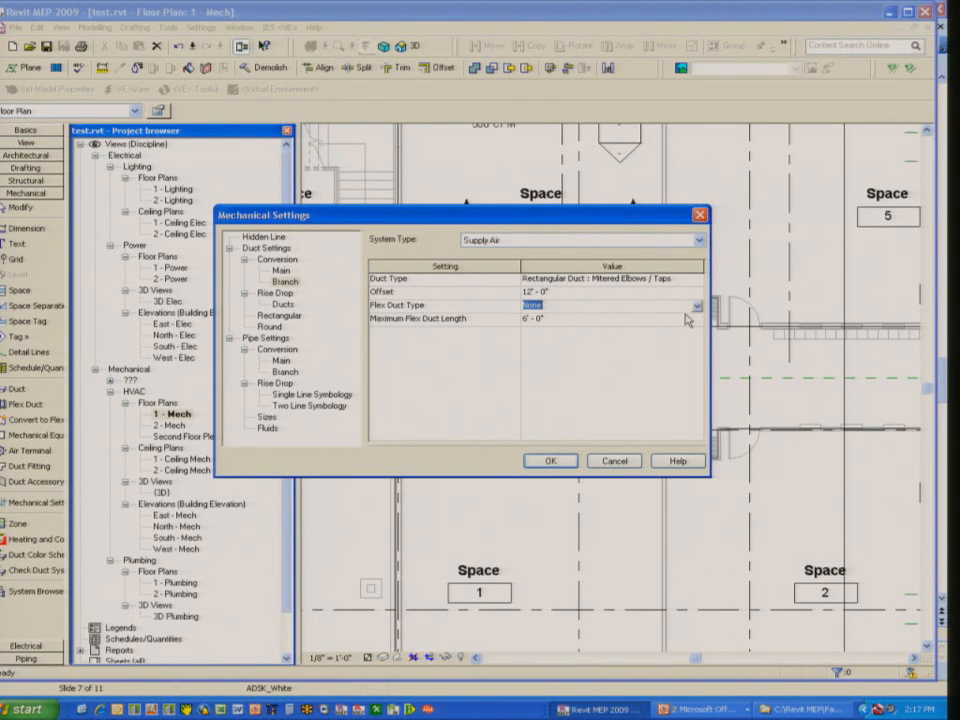
{"action": "left_click", "coordinate": [697, 306]}
{"action": "left_click", "coordinate": [600, 323]}
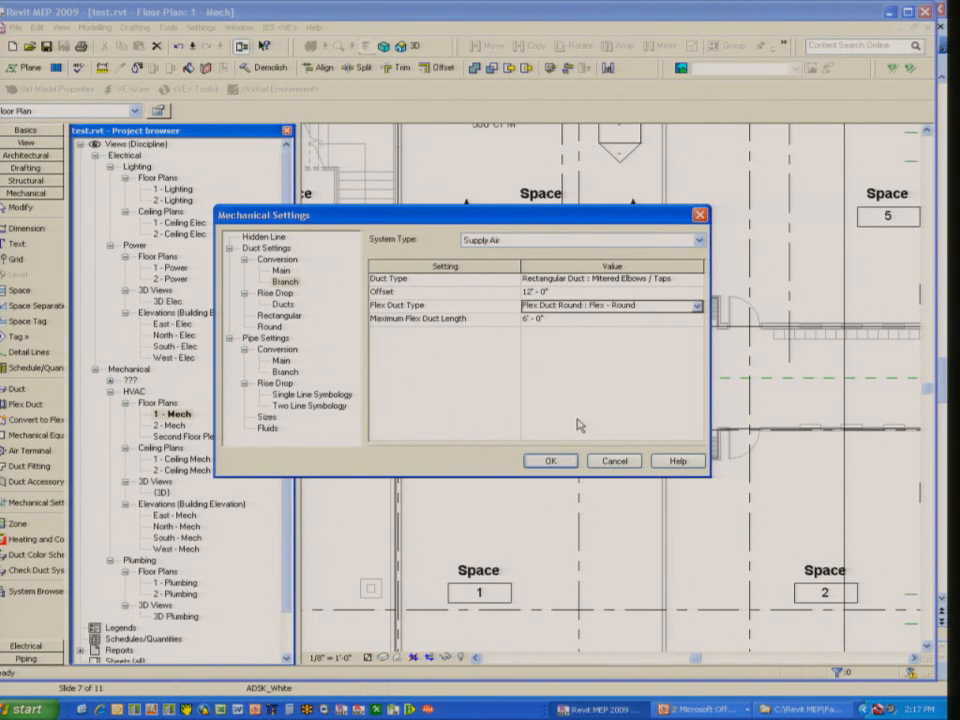
{"action": "left_click", "coordinate": [554, 465]}
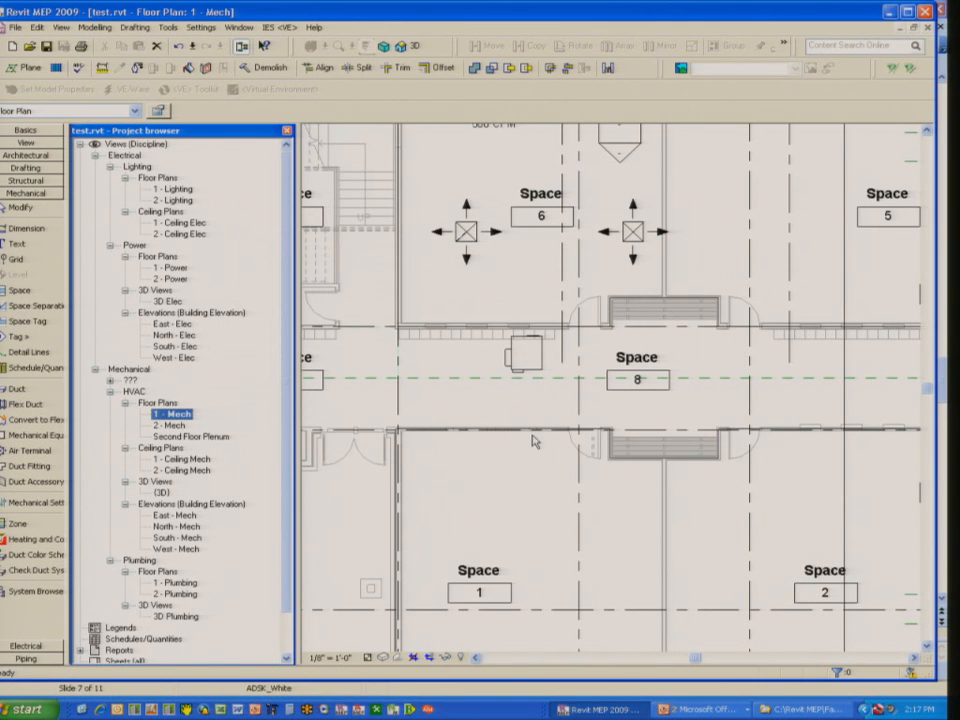
Create a supply air system from the upper-left diffuser in Space 6 and add the other three diffusers to it
{"action": "left_click", "coordinate": [701, 223]}
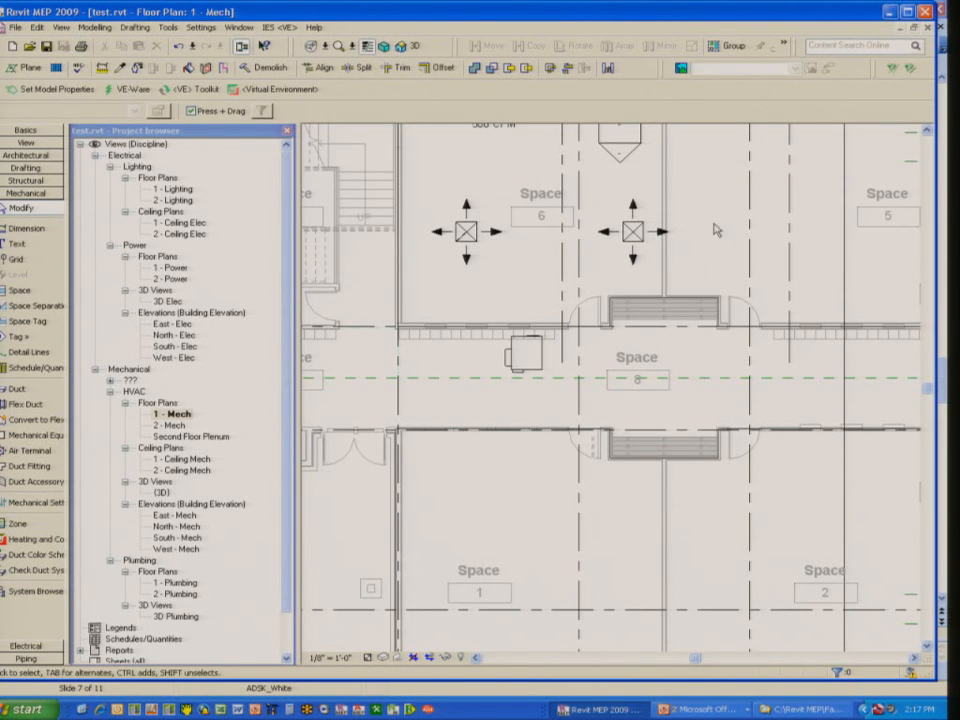
{"action": "scroll", "coordinate": [700, 340], "scroll_direction": "down", "scroll_amount": 2}
{"action": "scroll", "coordinate": [700, 320], "scroll_direction": "down", "scroll_amount": 2}
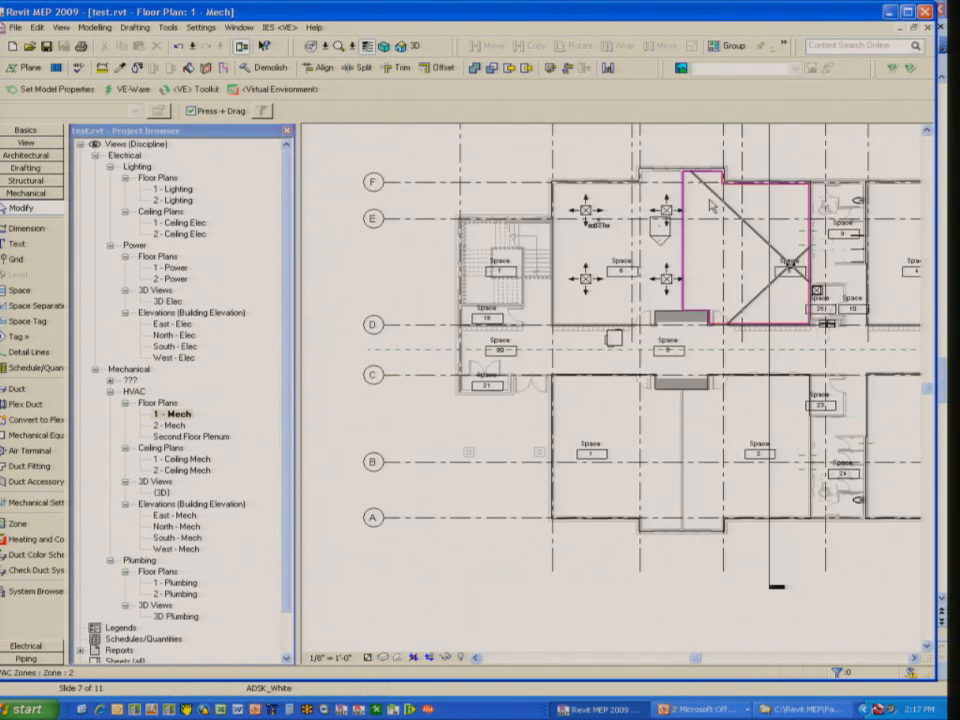
{"action": "middle_click_drag", "start_coordinate": [764, 171], "coordinate": [761, 298]}
{"action": "scroll", "coordinate": [611, 409], "scroll_direction": "up", "scroll_amount": 2}
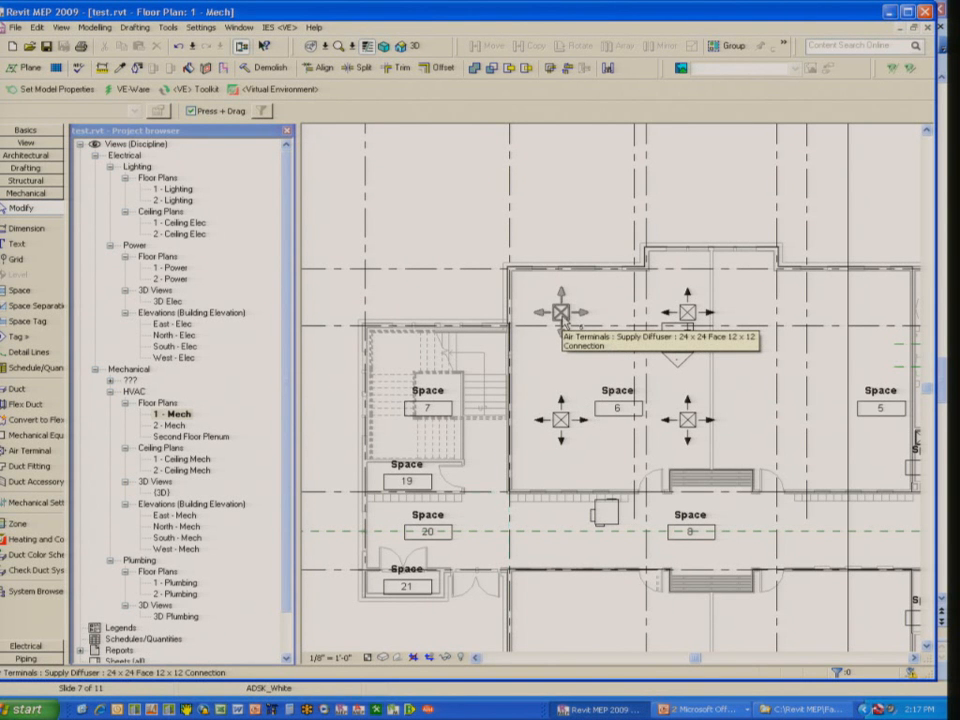
{"action": "left_click", "coordinate": [561, 312]}
{"action": "left_click", "coordinate": [514, 208]}
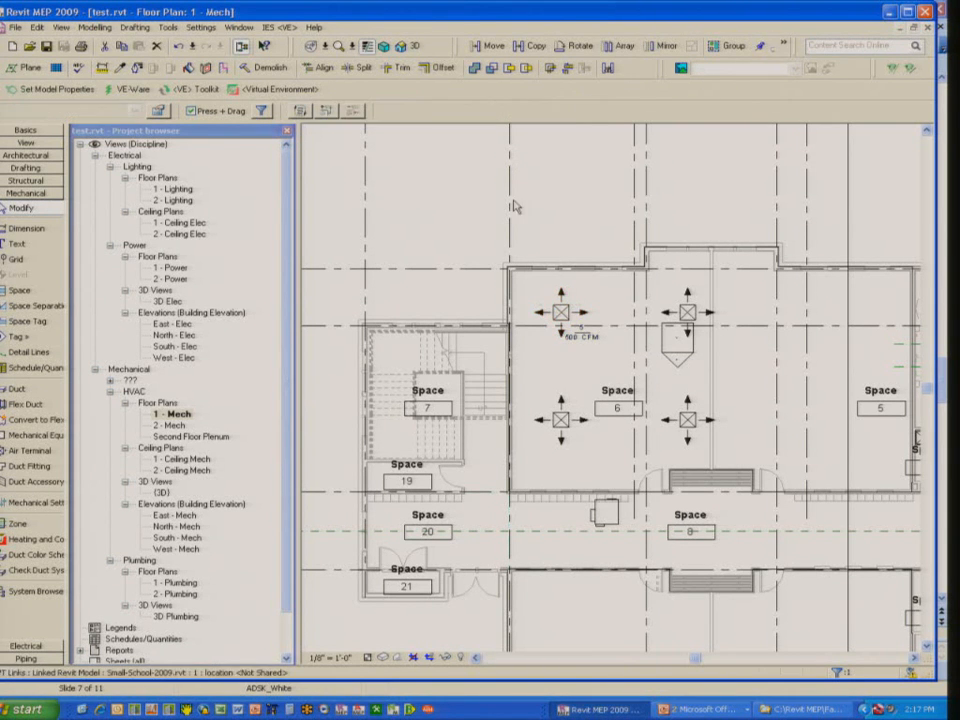
{"action": "left_click", "coordinate": [324, 111]}
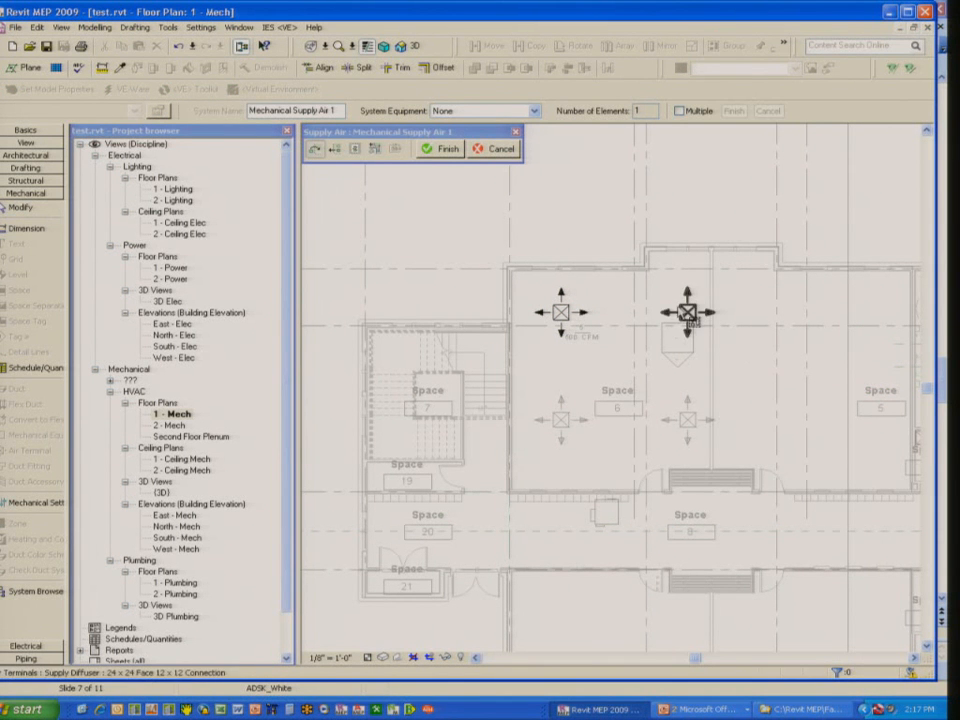
{"action": "left_click", "coordinate": [687, 312]}
{"action": "left_click", "coordinate": [688, 420]}
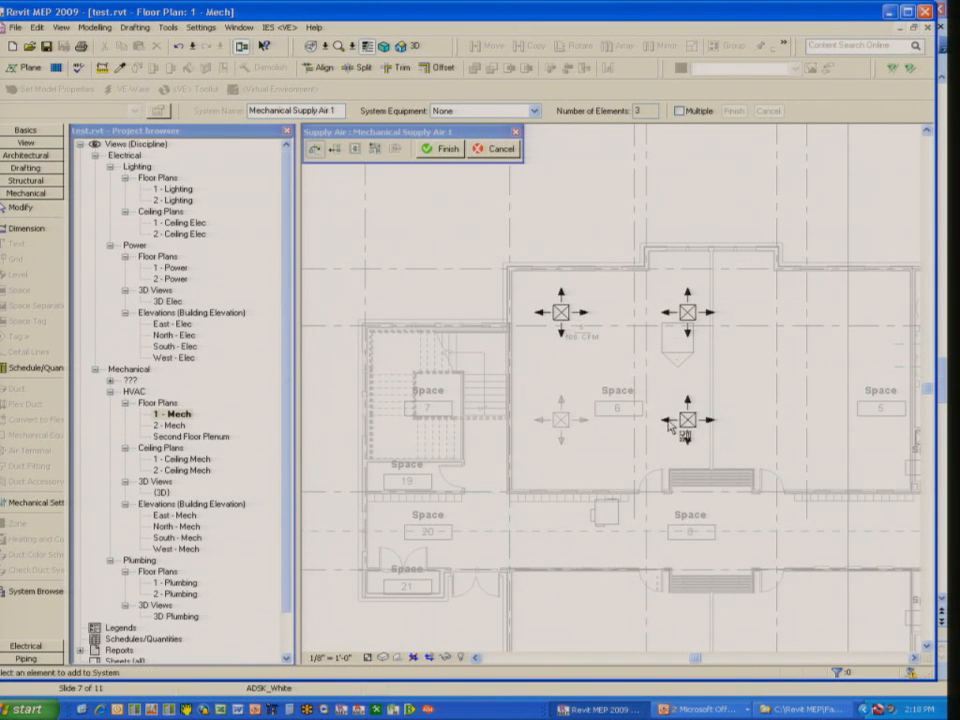
{"action": "left_click", "coordinate": [577, 421]}
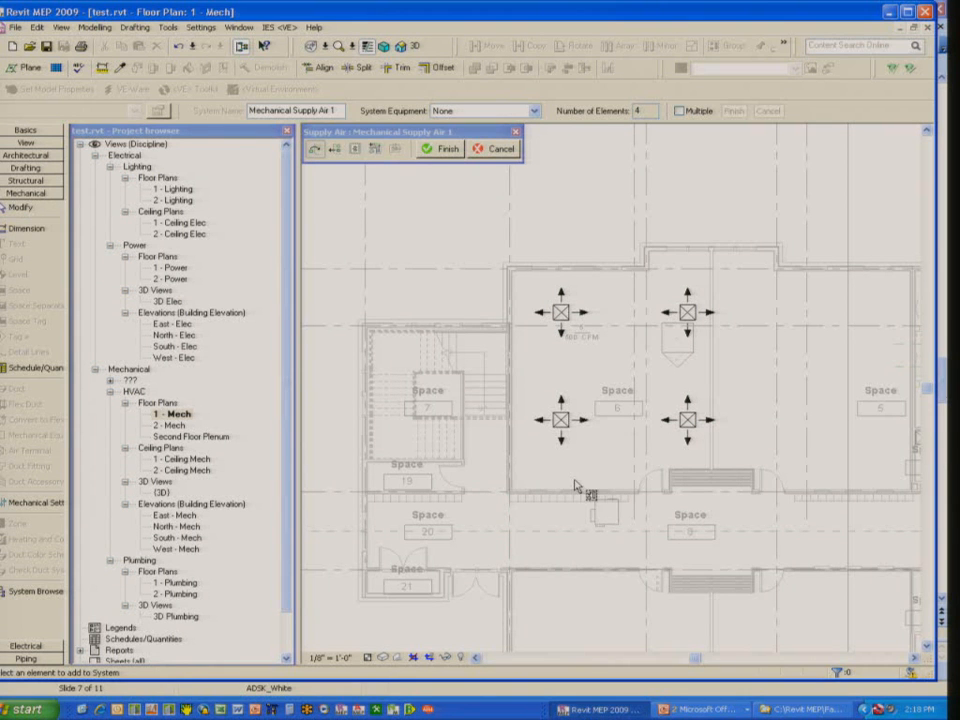
Choose the parallel fan powered VAV unit as the system equipment and finish editing the supply air system
{"action": "left_click", "coordinate": [382, 153]}
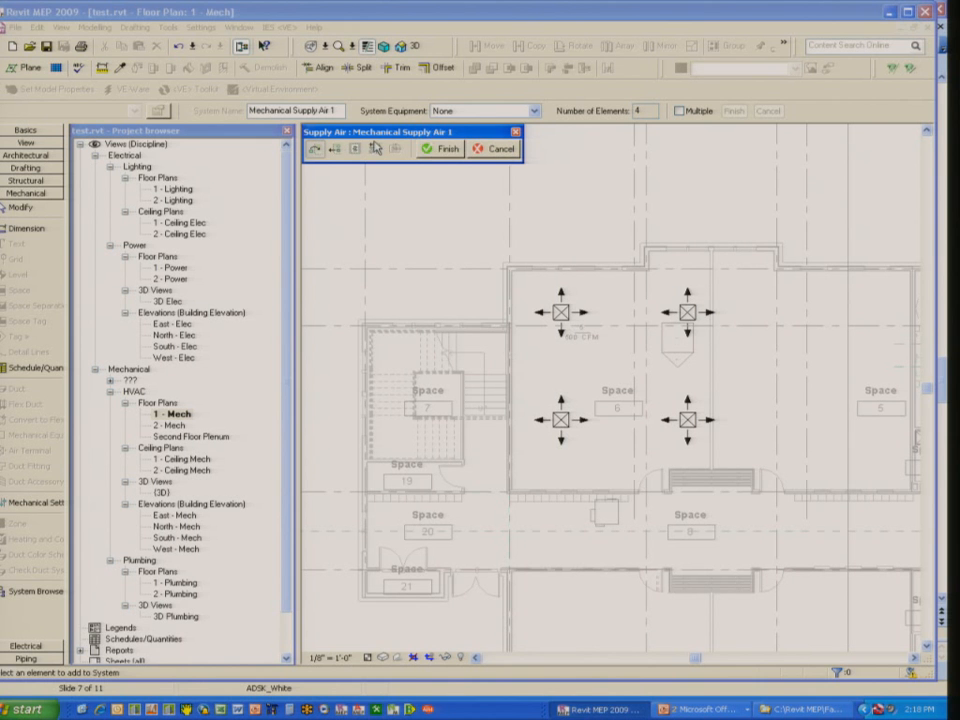
{"action": "left_click", "coordinate": [533, 111]}
{"action": "left_click", "coordinate": [512, 134]}
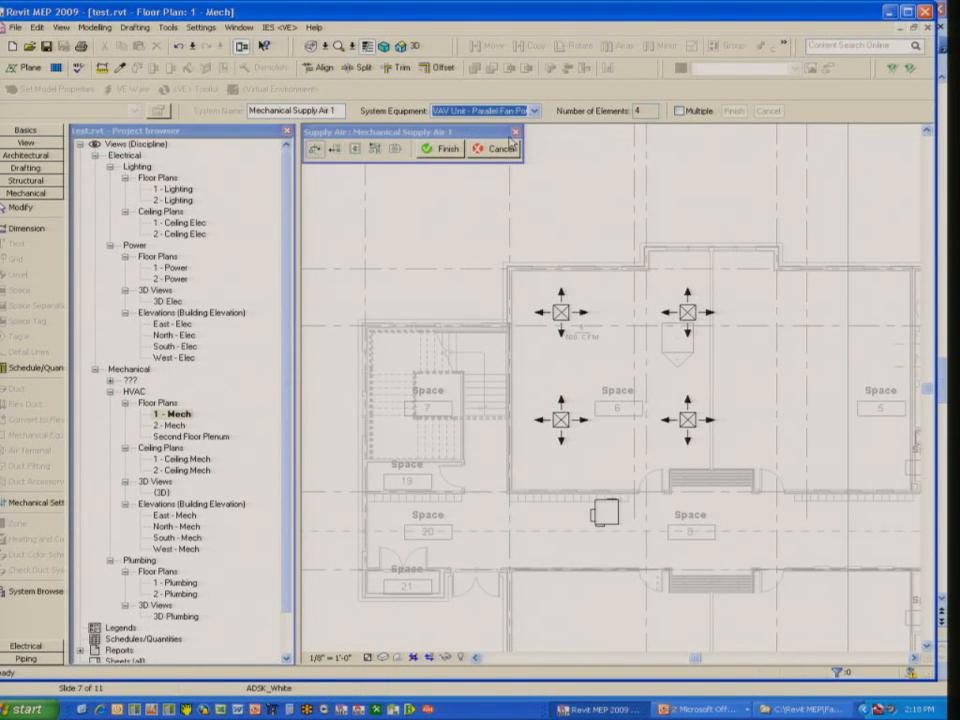
{"action": "left_click", "coordinate": [432, 154]}
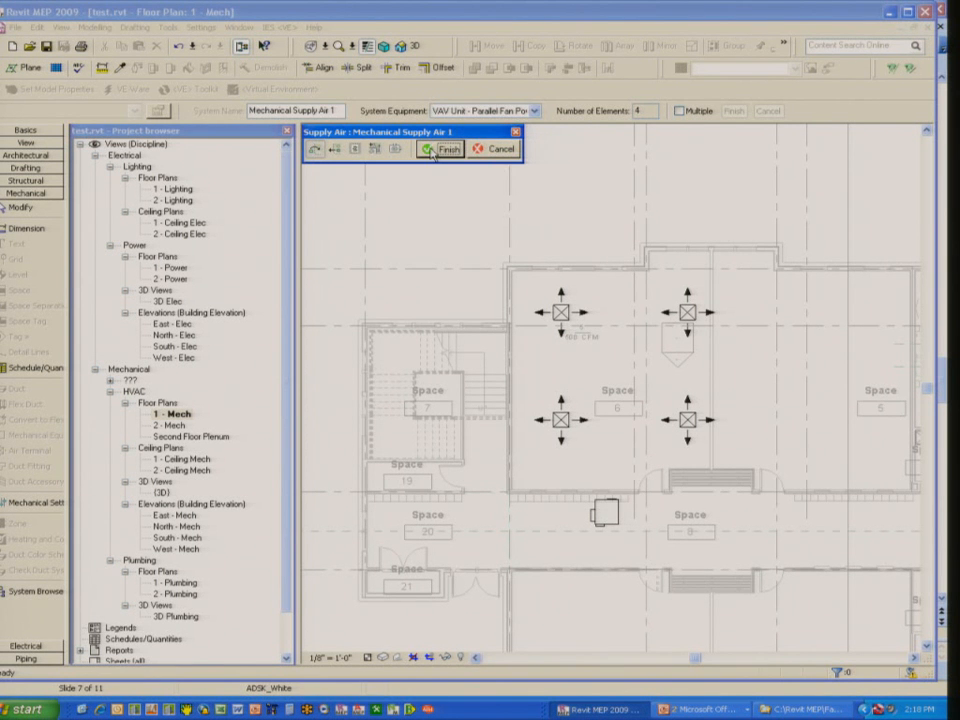
{"action": "left_click", "coordinate": [434, 154]}
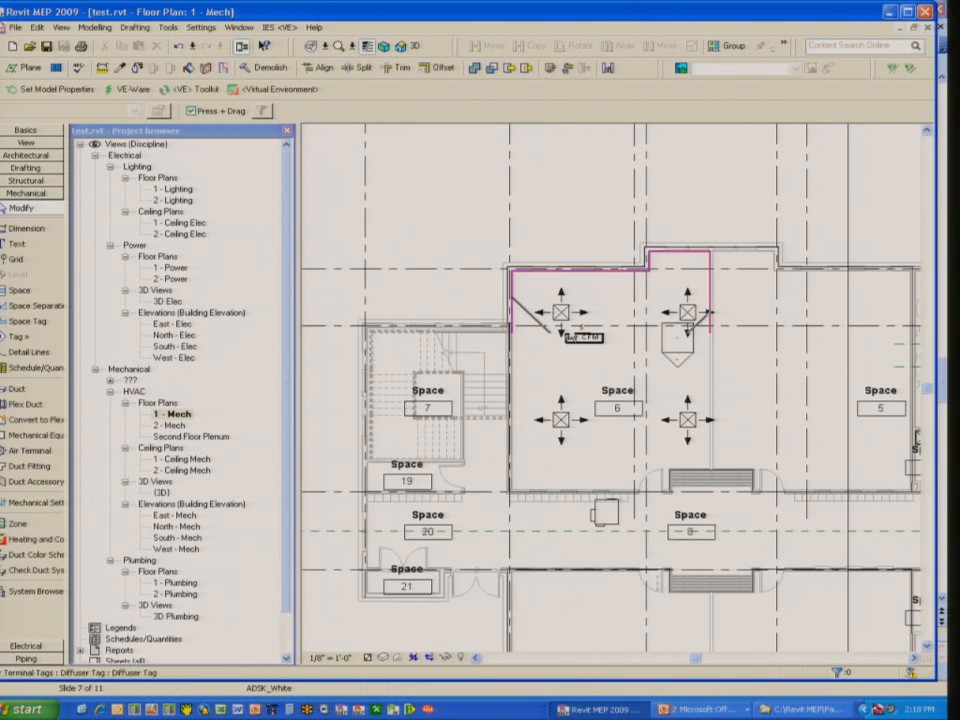
Reopen the supply air system through the upper-left diffuser in Space 6 and pick the corridor VAV unit as its equipment
{"action": "key", "text": "Tab"}
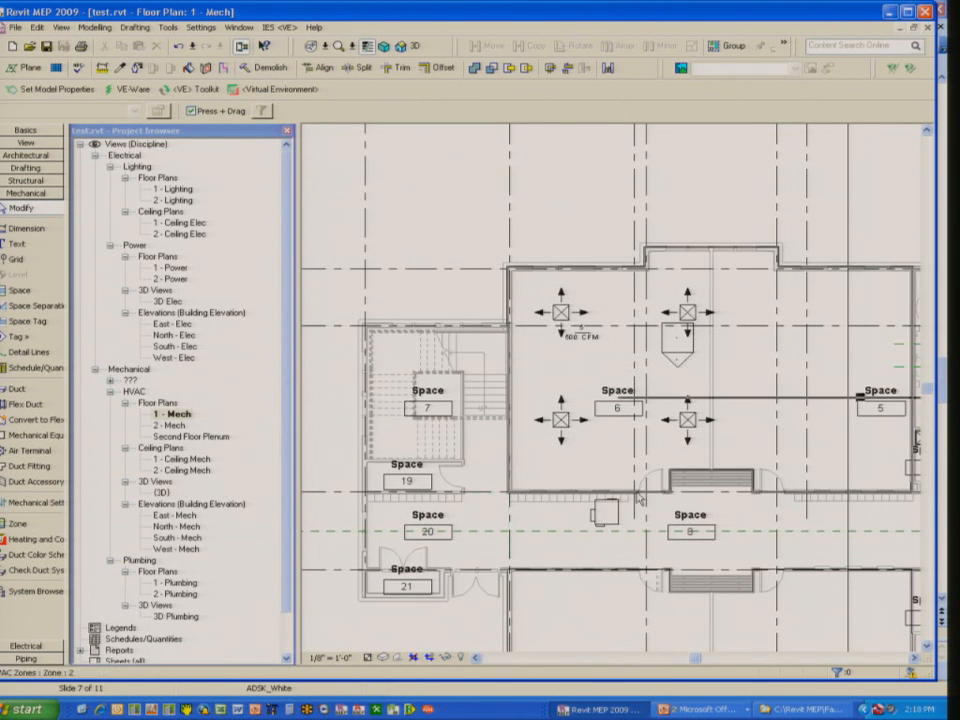
{"action": "left_click", "coordinate": [619, 516]}
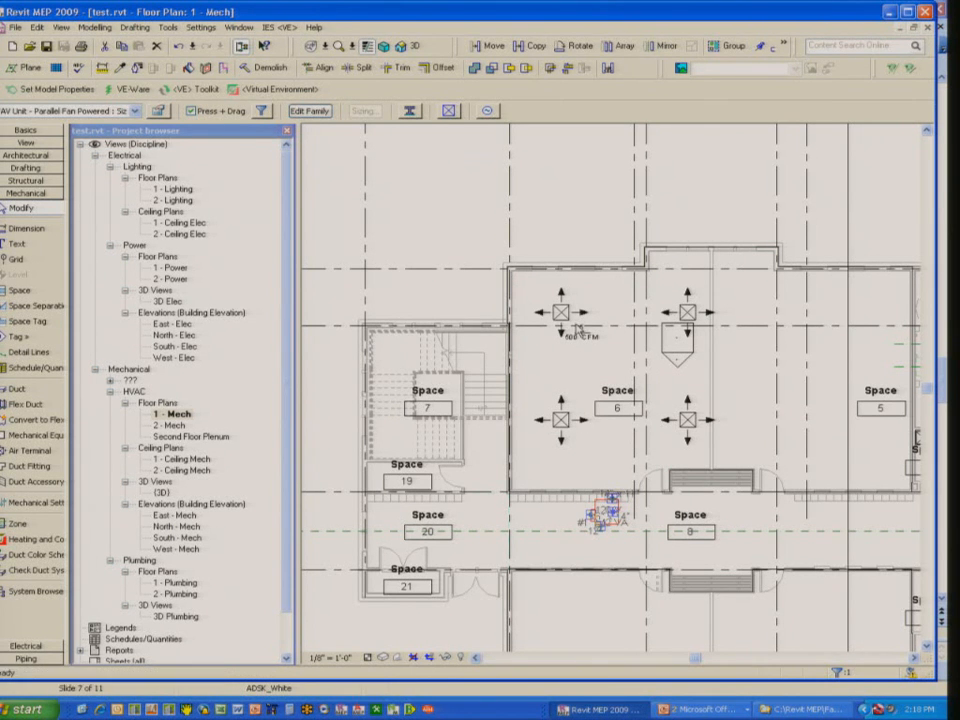
{"action": "left_click", "coordinate": [432, 246]}
{"action": "left_click", "coordinate": [562, 314]}
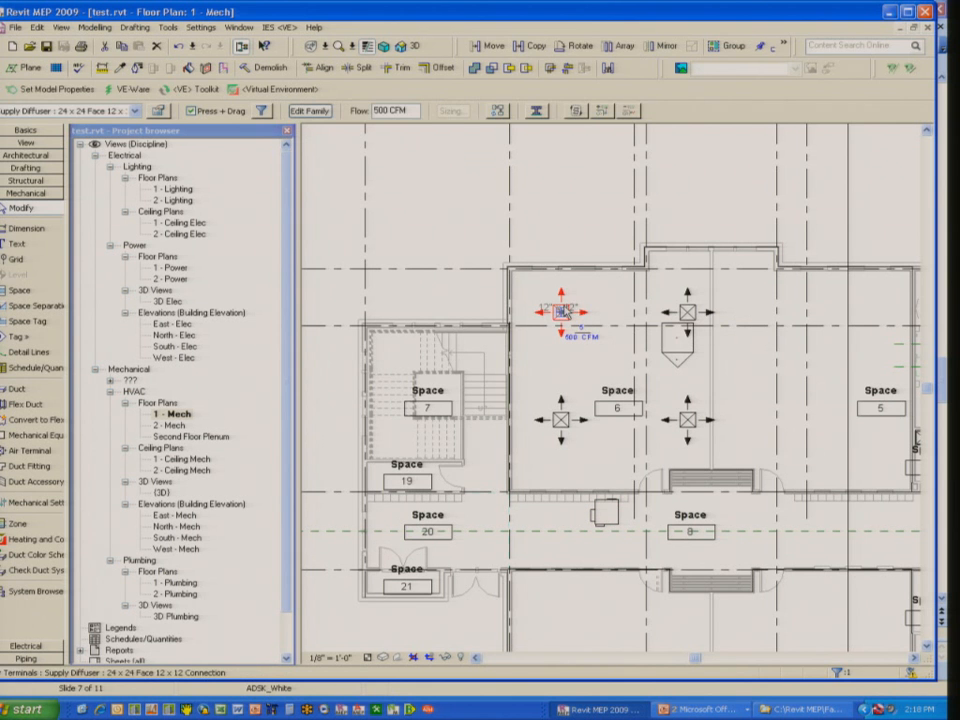
{"action": "left_click", "coordinate": [537, 111]}
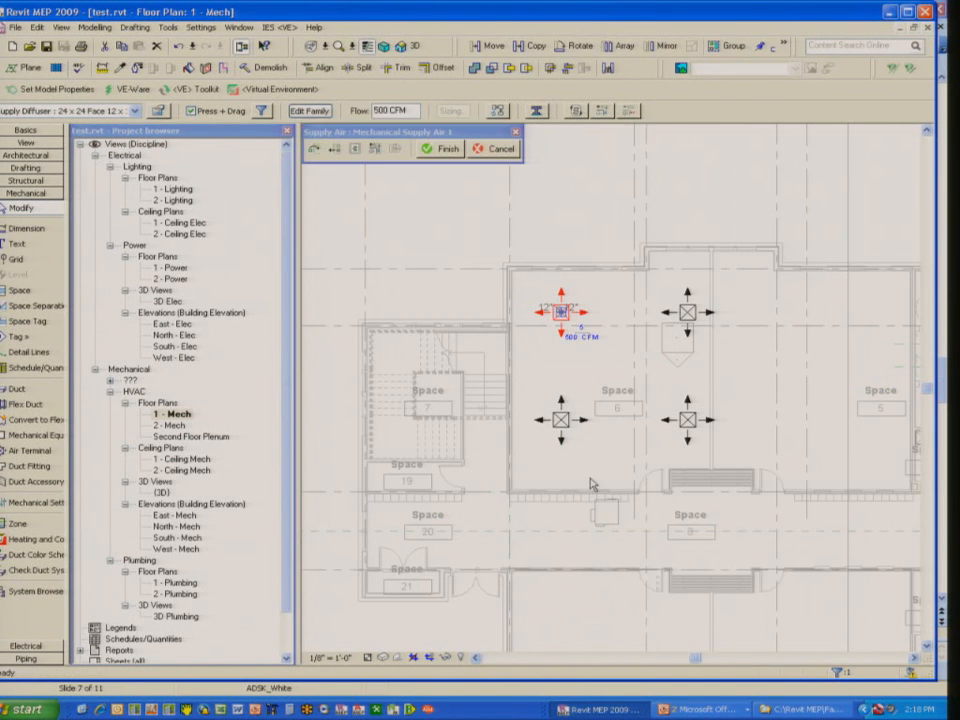
{"action": "left_click", "coordinate": [380, 150]}
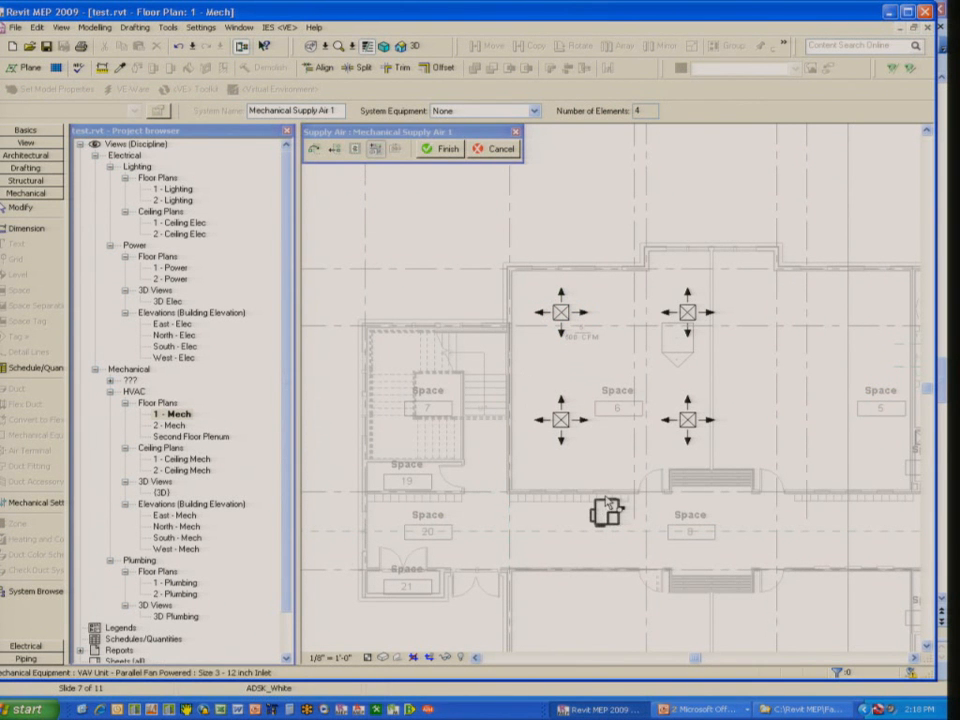
{"action": "left_click", "coordinate": [605, 510]}
{"action": "left_click", "coordinate": [441, 149]}
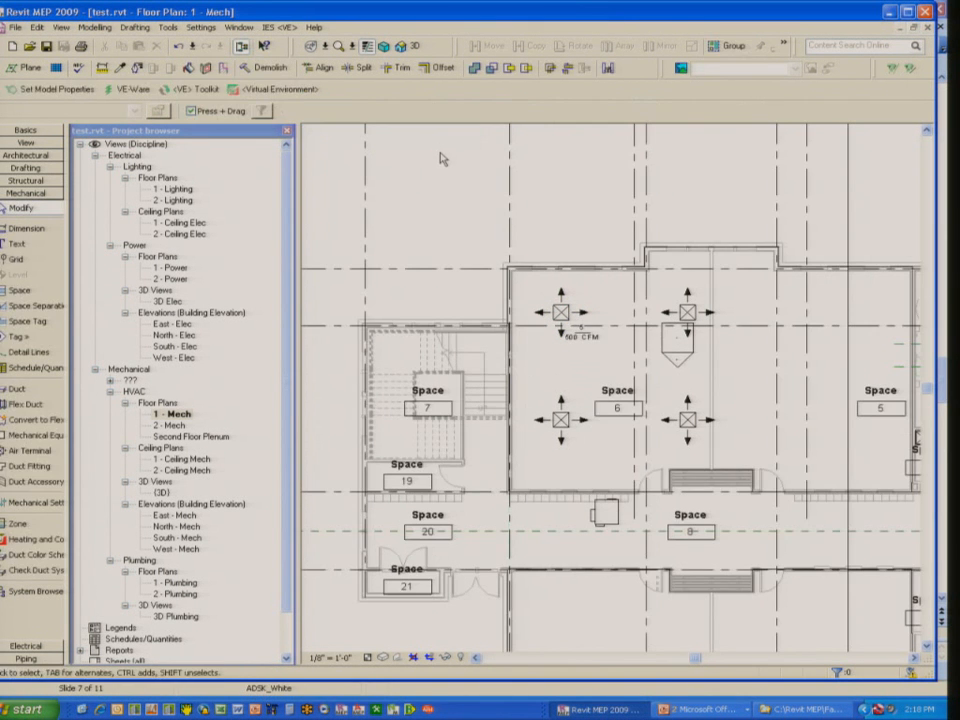
Generate duct layout paths for the supply air system, starting from the upper-left diffuser in Space 6
{"action": "key", "text": "Tab"}
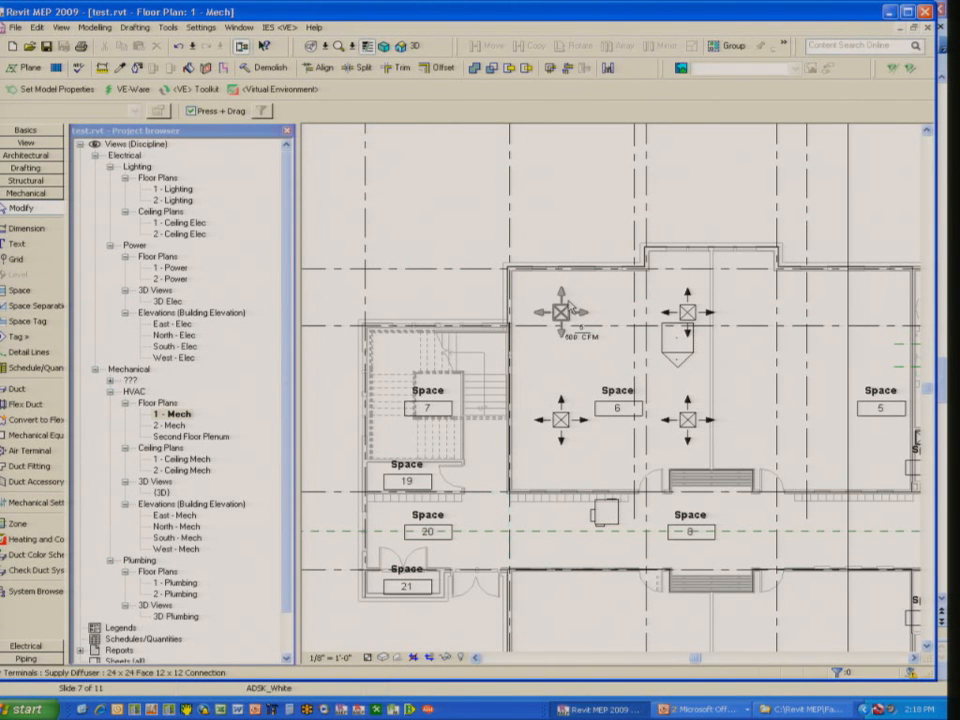
{"action": "left_click", "coordinate": [563, 310]}
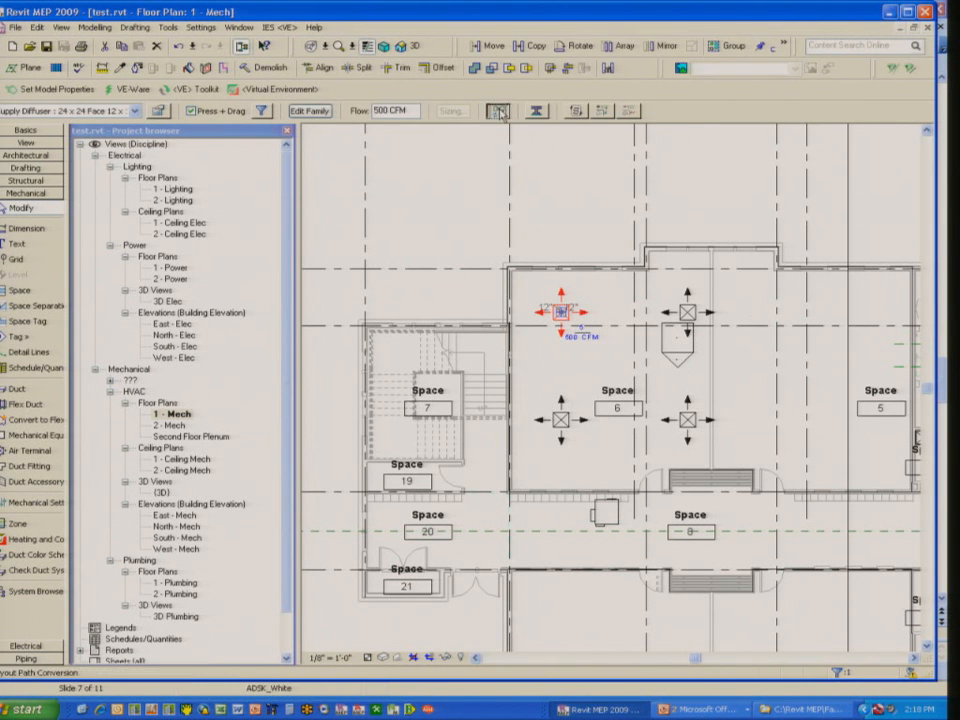
{"action": "left_click", "coordinate": [498, 111]}
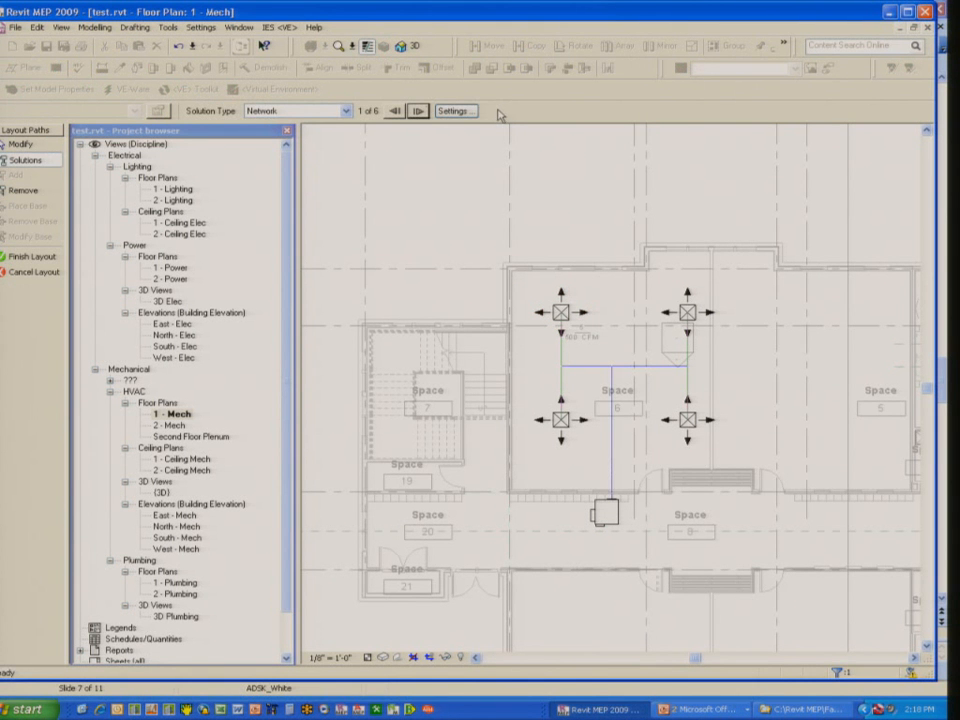
Choose Network solution 6 of 6 for the duct layout and switch to modifying the layout lines
{"action": "left_click", "coordinate": [346, 111]}
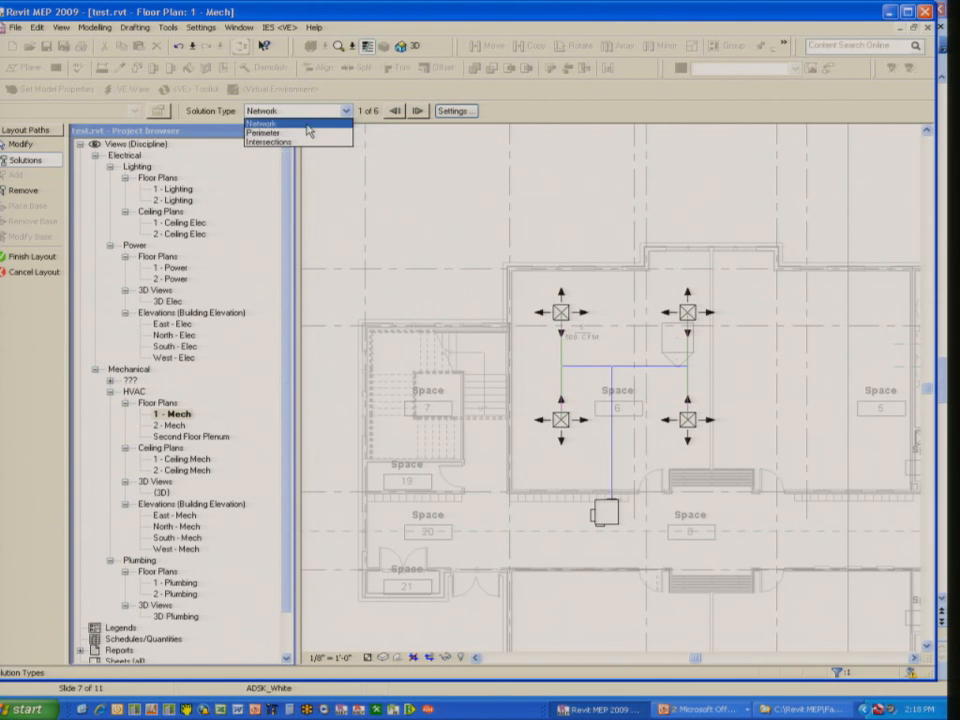
{"action": "left_click", "coordinate": [261, 122]}
{"action": "left_click", "coordinate": [419, 111]}
{"action": "left_click", "coordinate": [419, 111]}
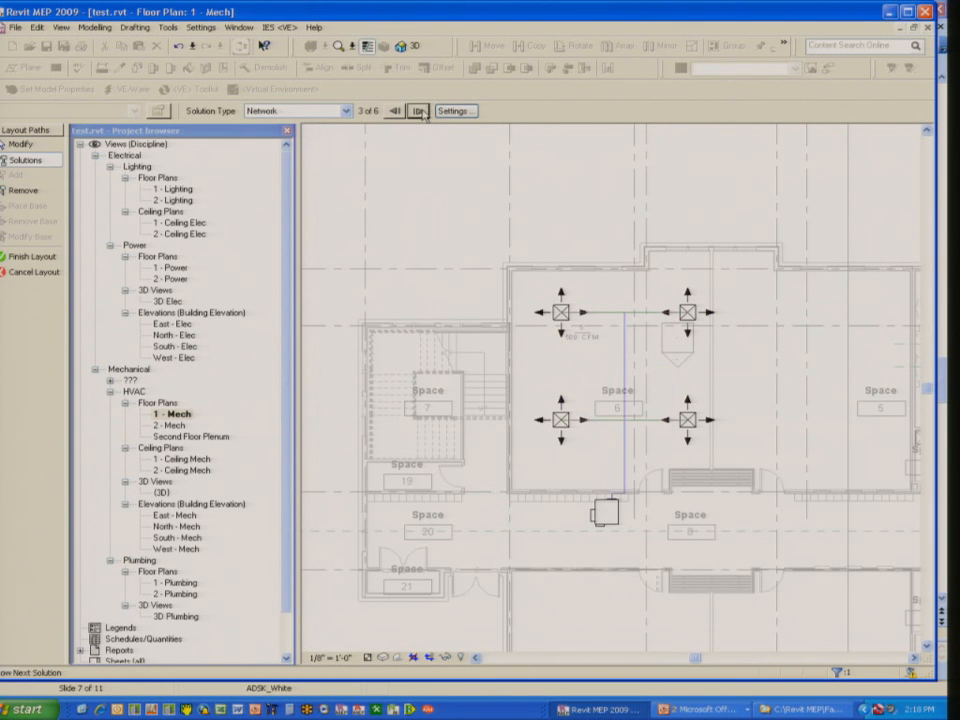
{"action": "left_click", "coordinate": [419, 111]}
{"action": "left_click", "coordinate": [419, 111]}
{"action": "left_click", "coordinate": [419, 111]}
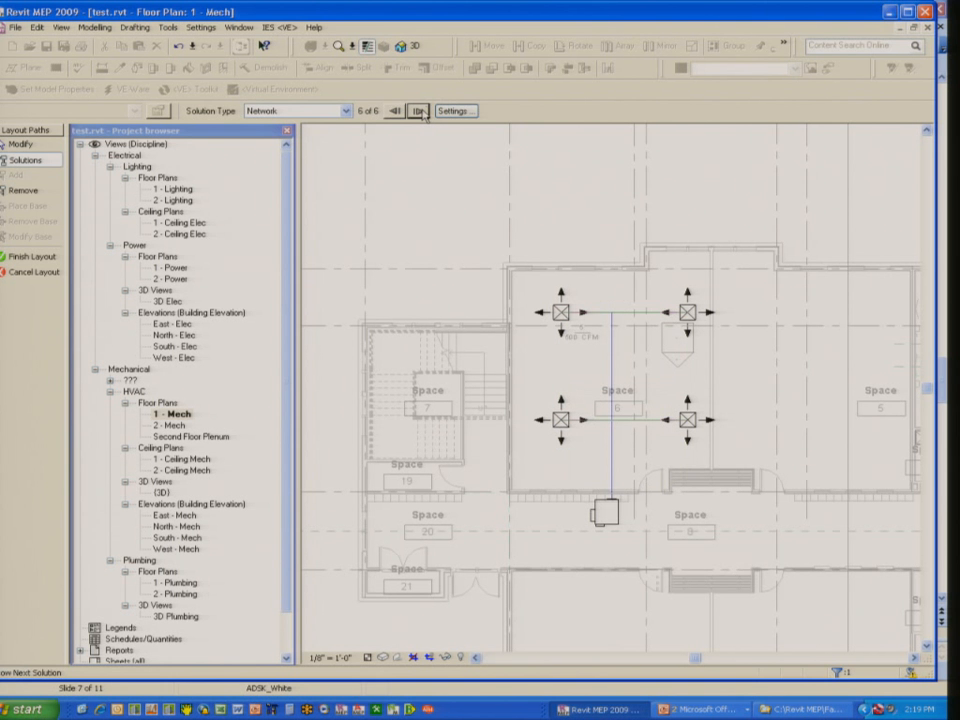
{"action": "left_click", "coordinate": [21, 145]}
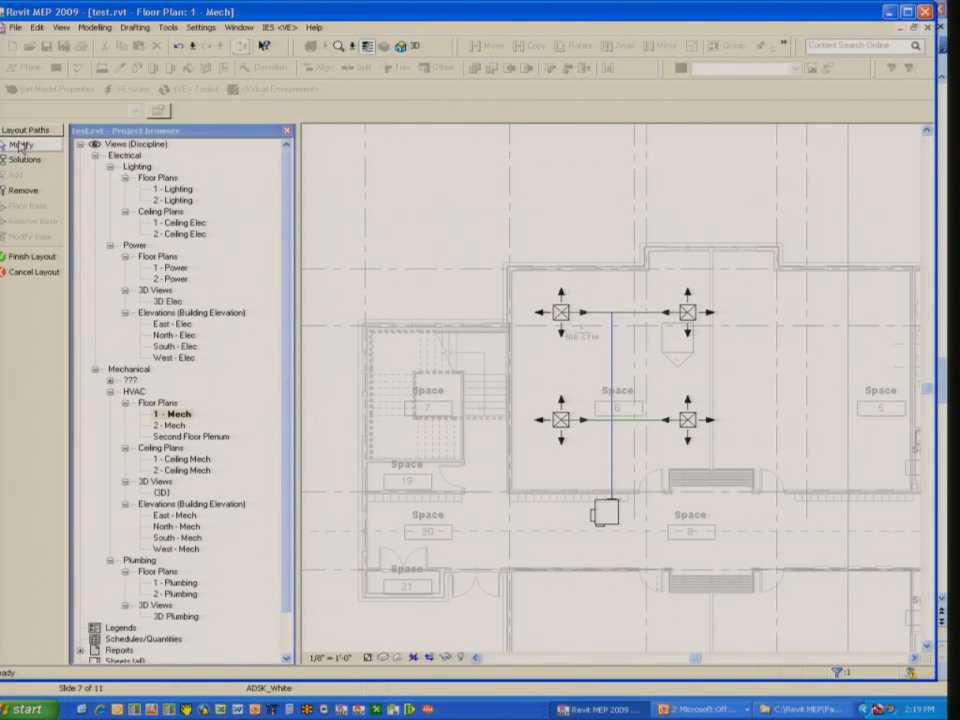
Shift the main duct layout line toward the right-hand diffusers and its short jog up into Space 6, finishing the layout as a custom solution
{"action": "left_click", "coordinate": [612, 352]}
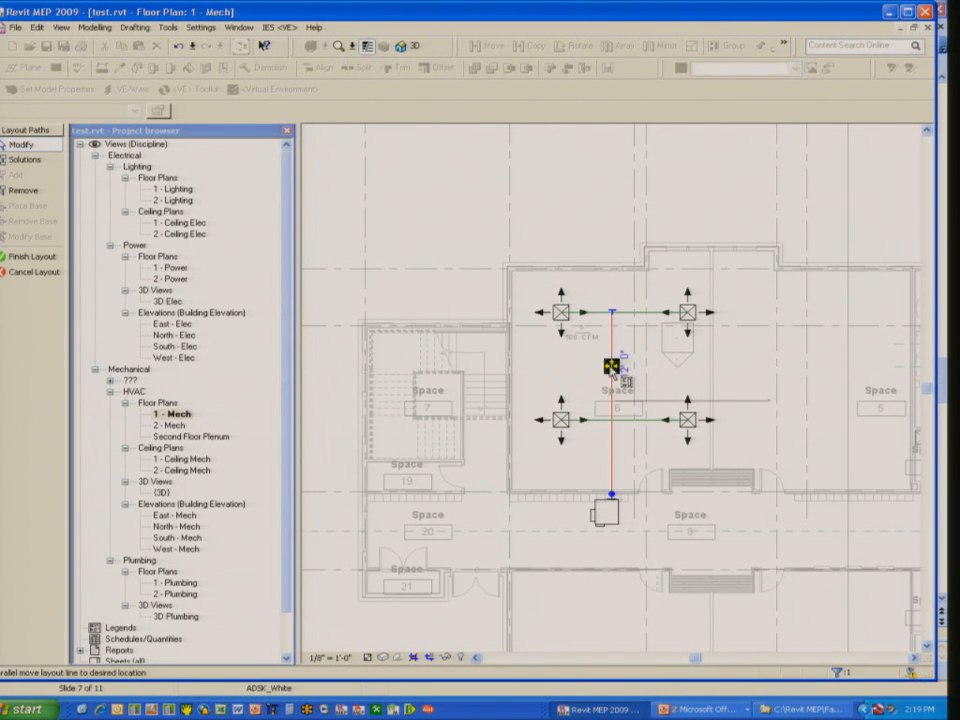
{"action": "left_click_drag", "start_coordinate": [612, 370], "coordinate": [635, 370]}
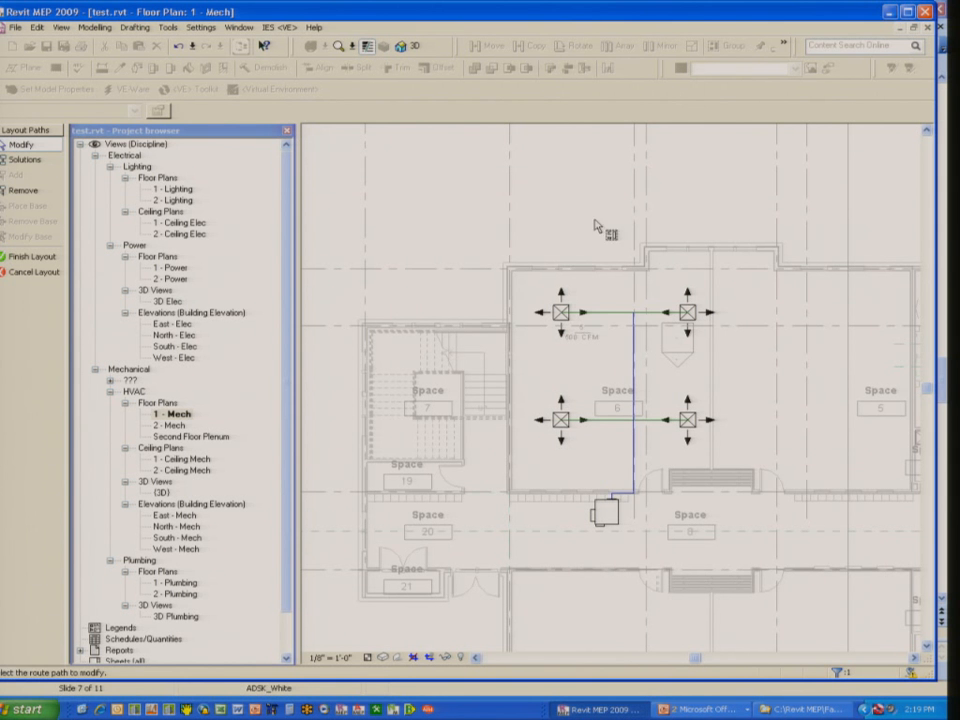
{"action": "left_click", "coordinate": [628, 497]}
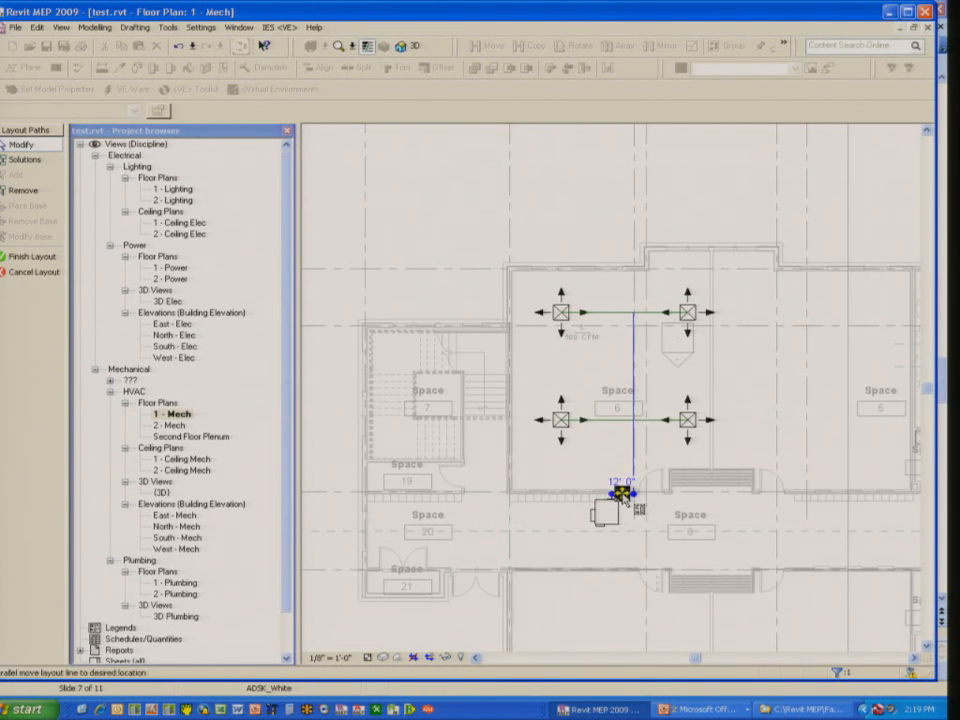
{"action": "left_click_drag", "start_coordinate": [621, 497], "coordinate": [624, 459]}
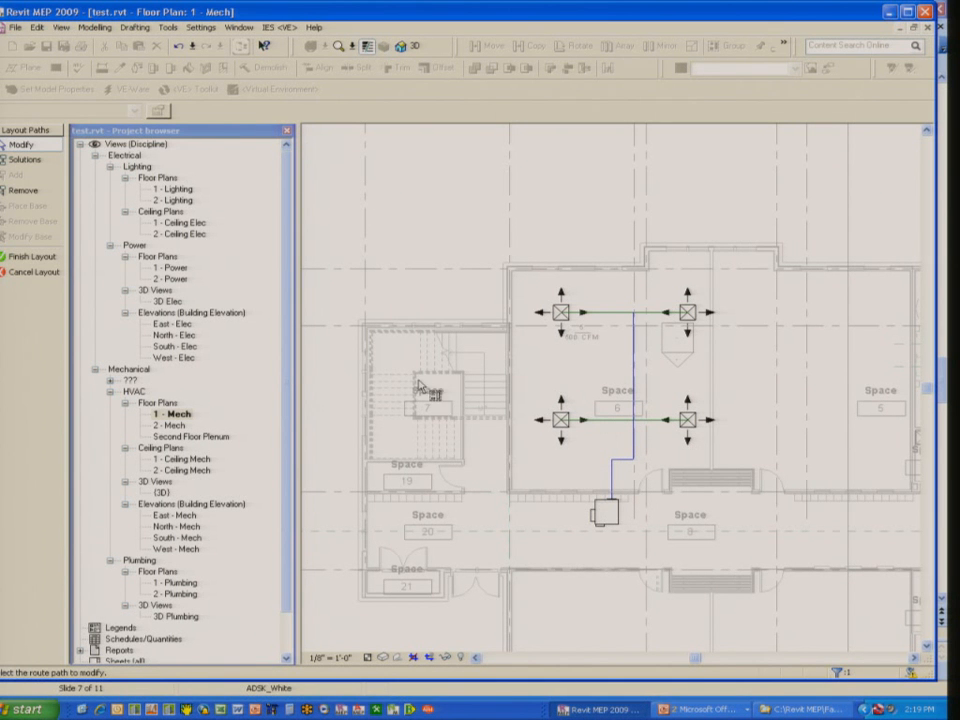
{"action": "left_click", "coordinate": [26, 160]}
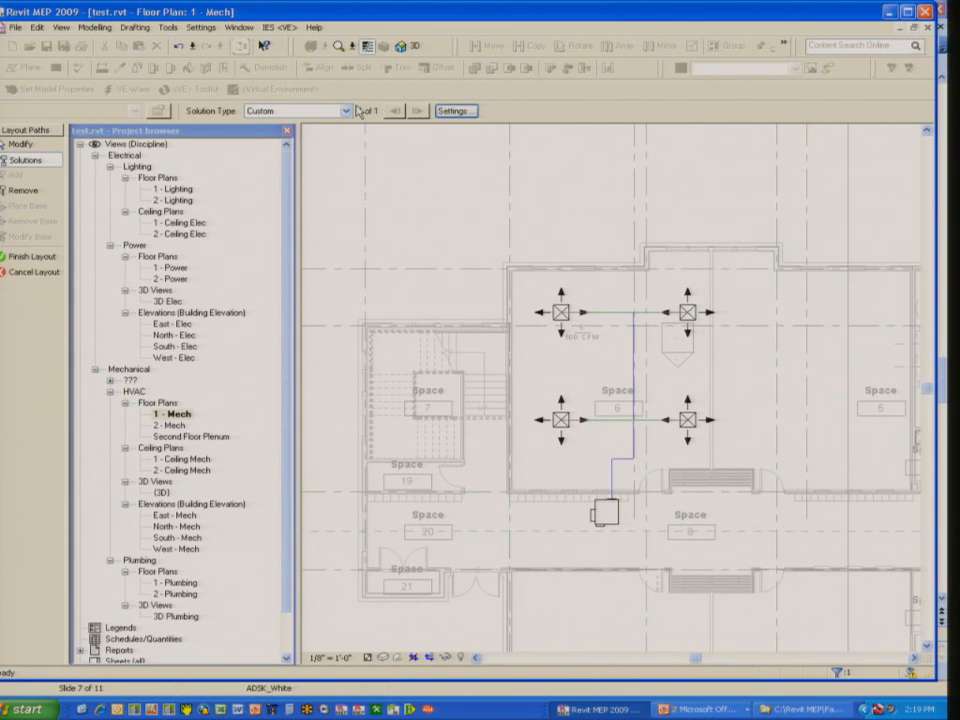
{"action": "left_click", "coordinate": [20, 258]}
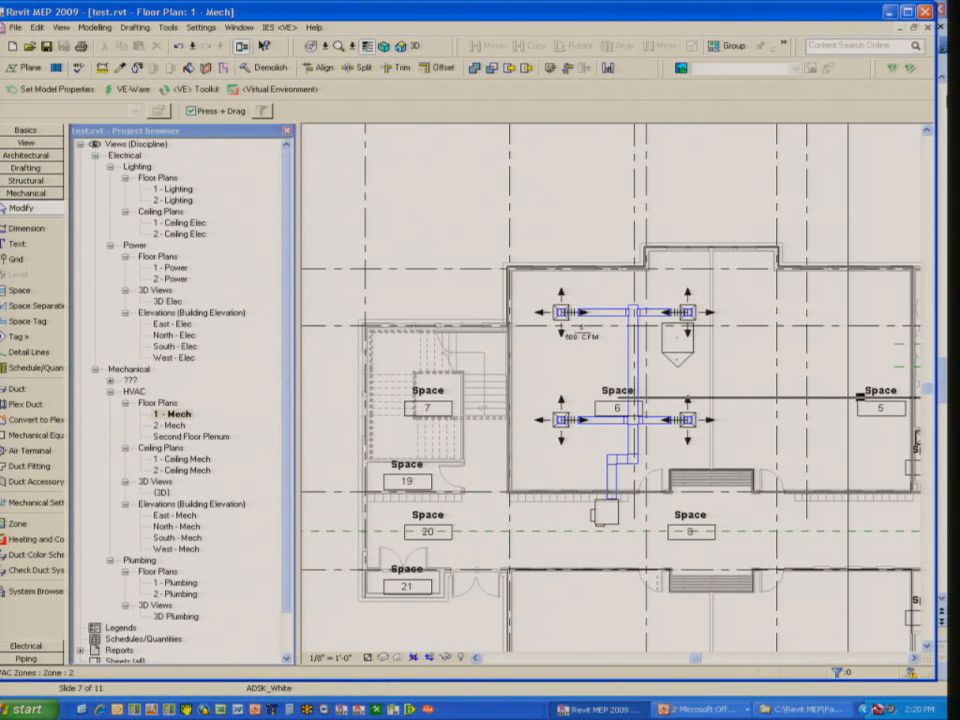
Switch to the AB304-2-warmup.ppt presentation in PowerPoint and show the slide "TIP SECTION #4 – ROUTING!"
{"action": "left_click", "coordinate": [889, 13]}
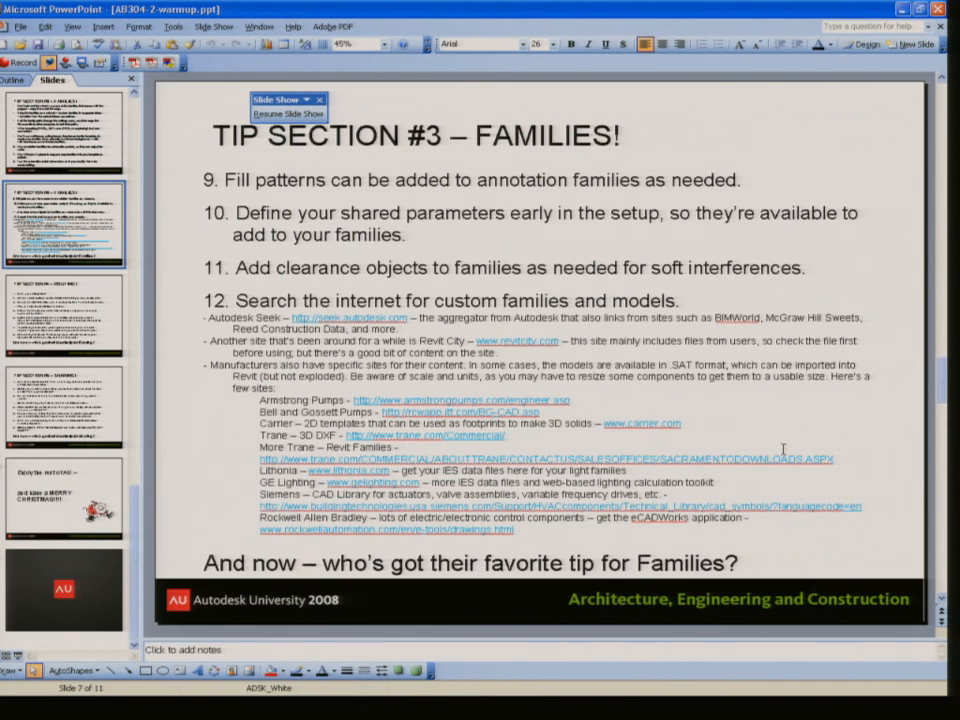
{"action": "left_click", "coordinate": [943, 564]}
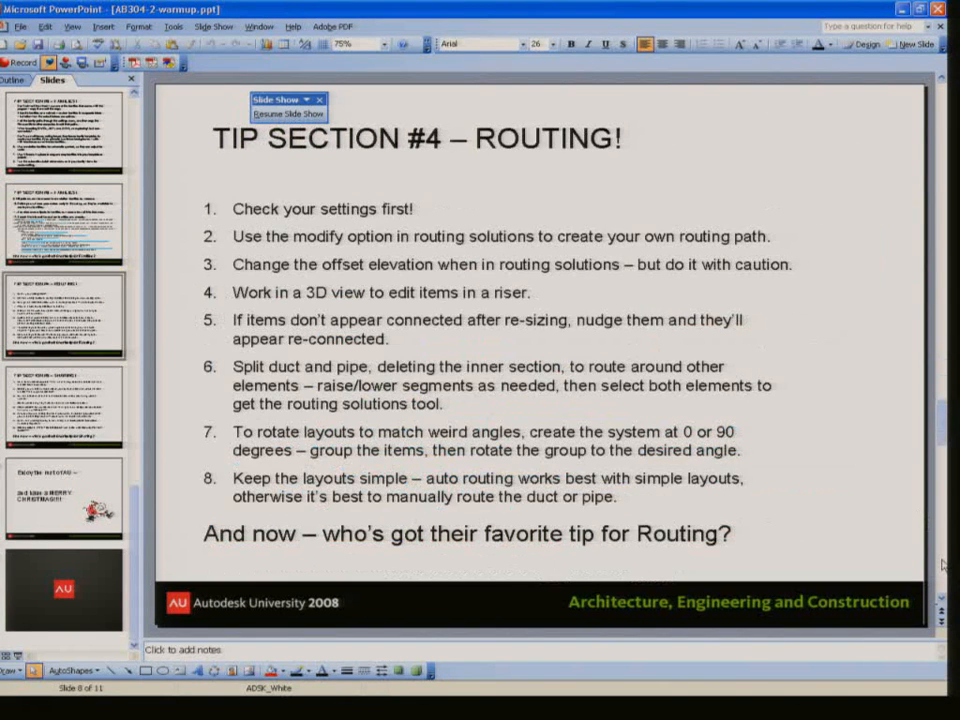
{"action": "left_click", "coordinate": [943, 564]}
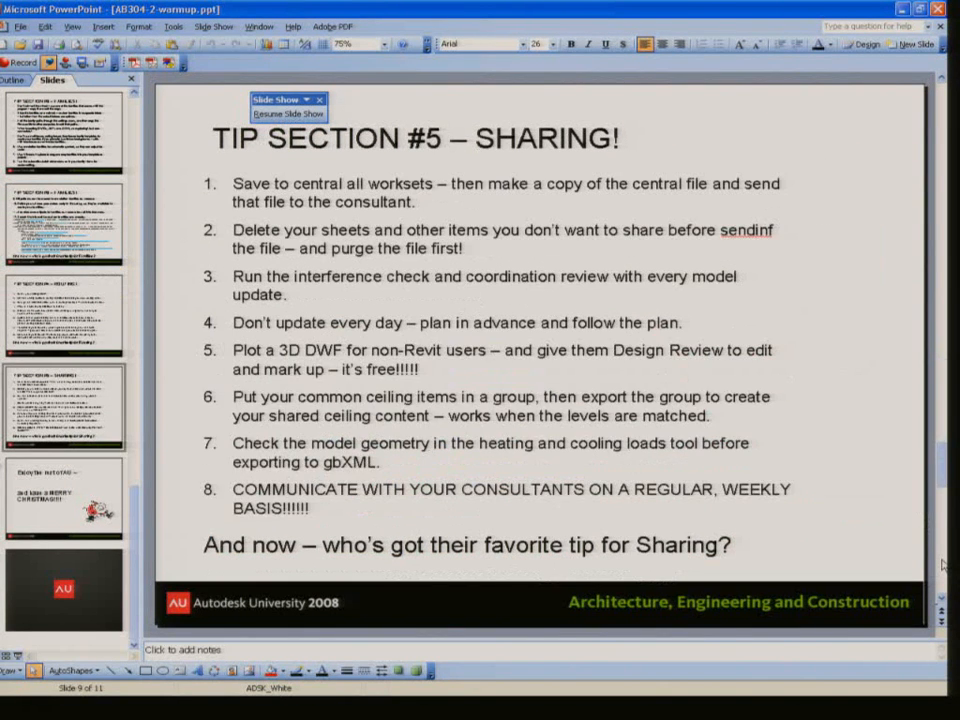
{"action": "left_click", "coordinate": [940, 136]}
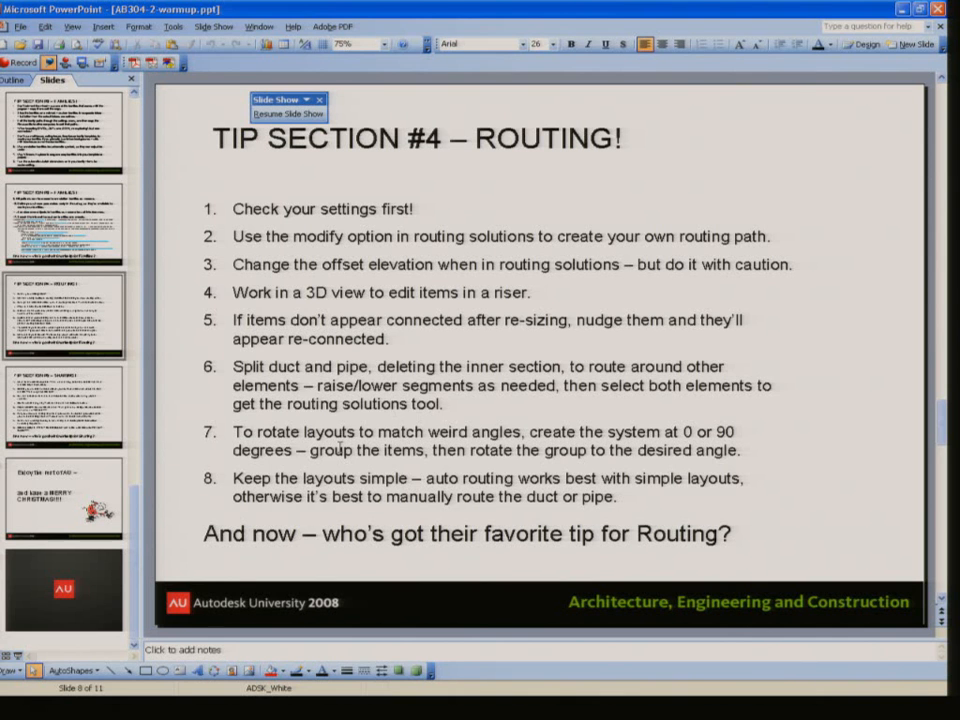